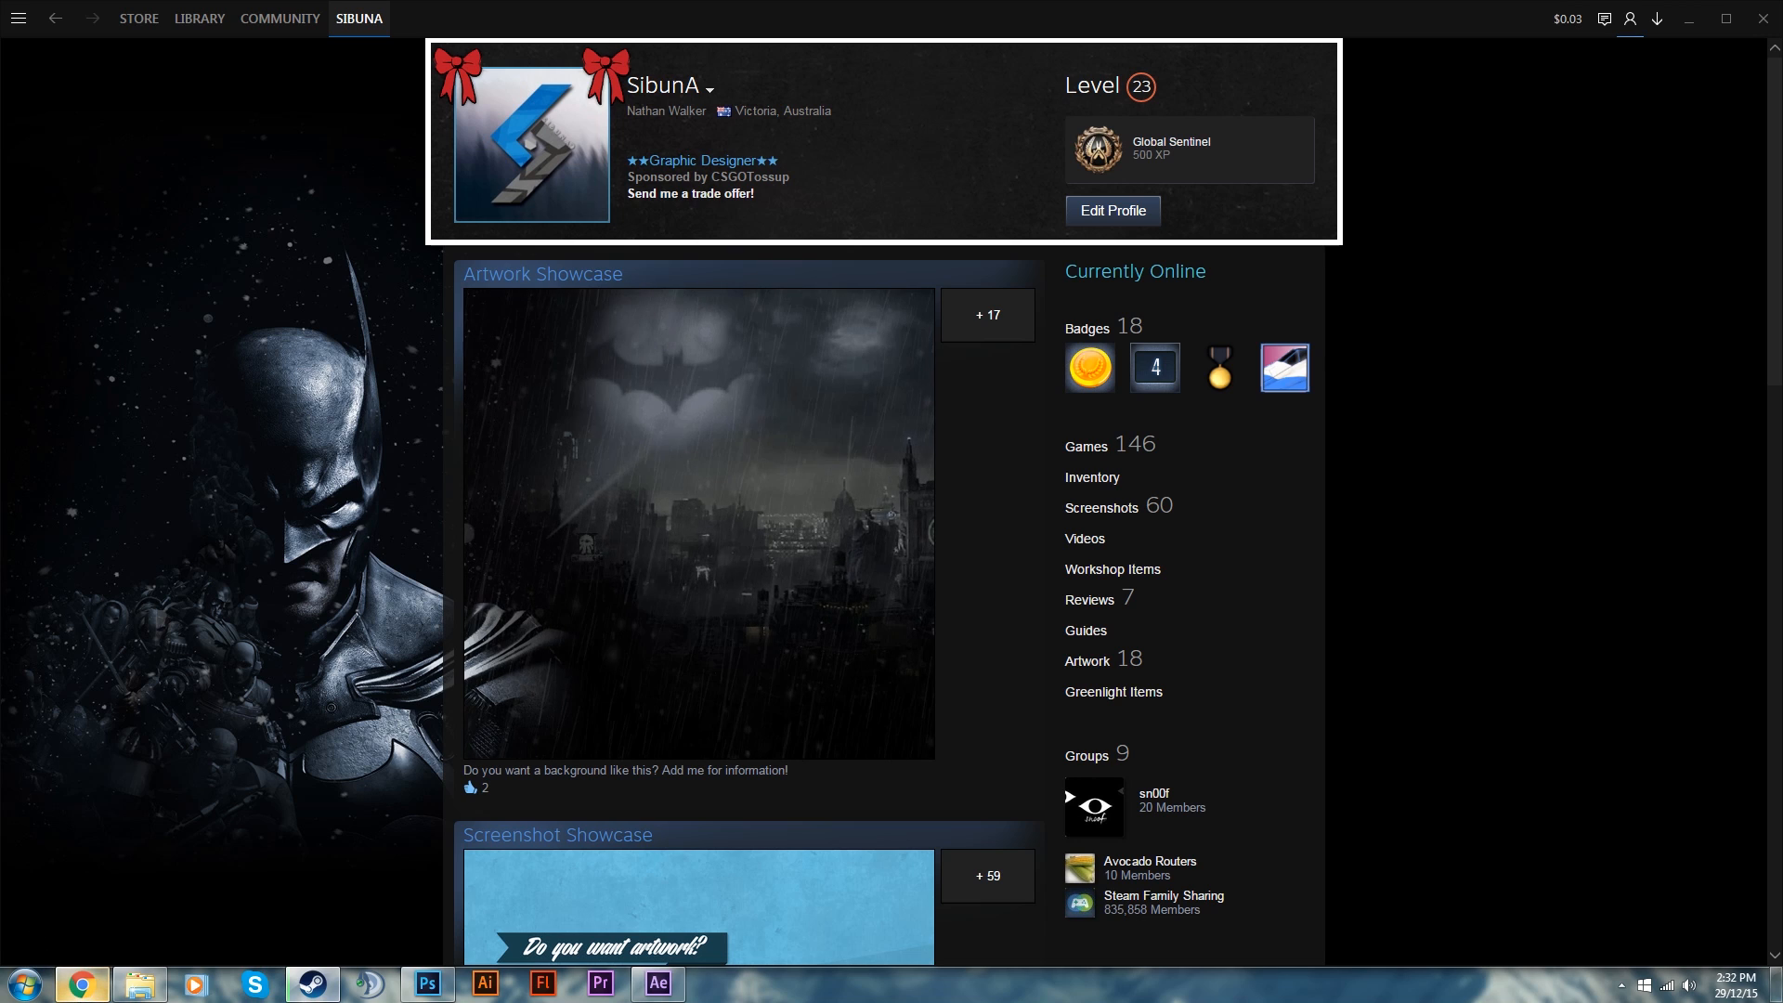
Switch to Chrome and load the orange archer background into the Steam background cropper's profile preview
left_click(83, 993)
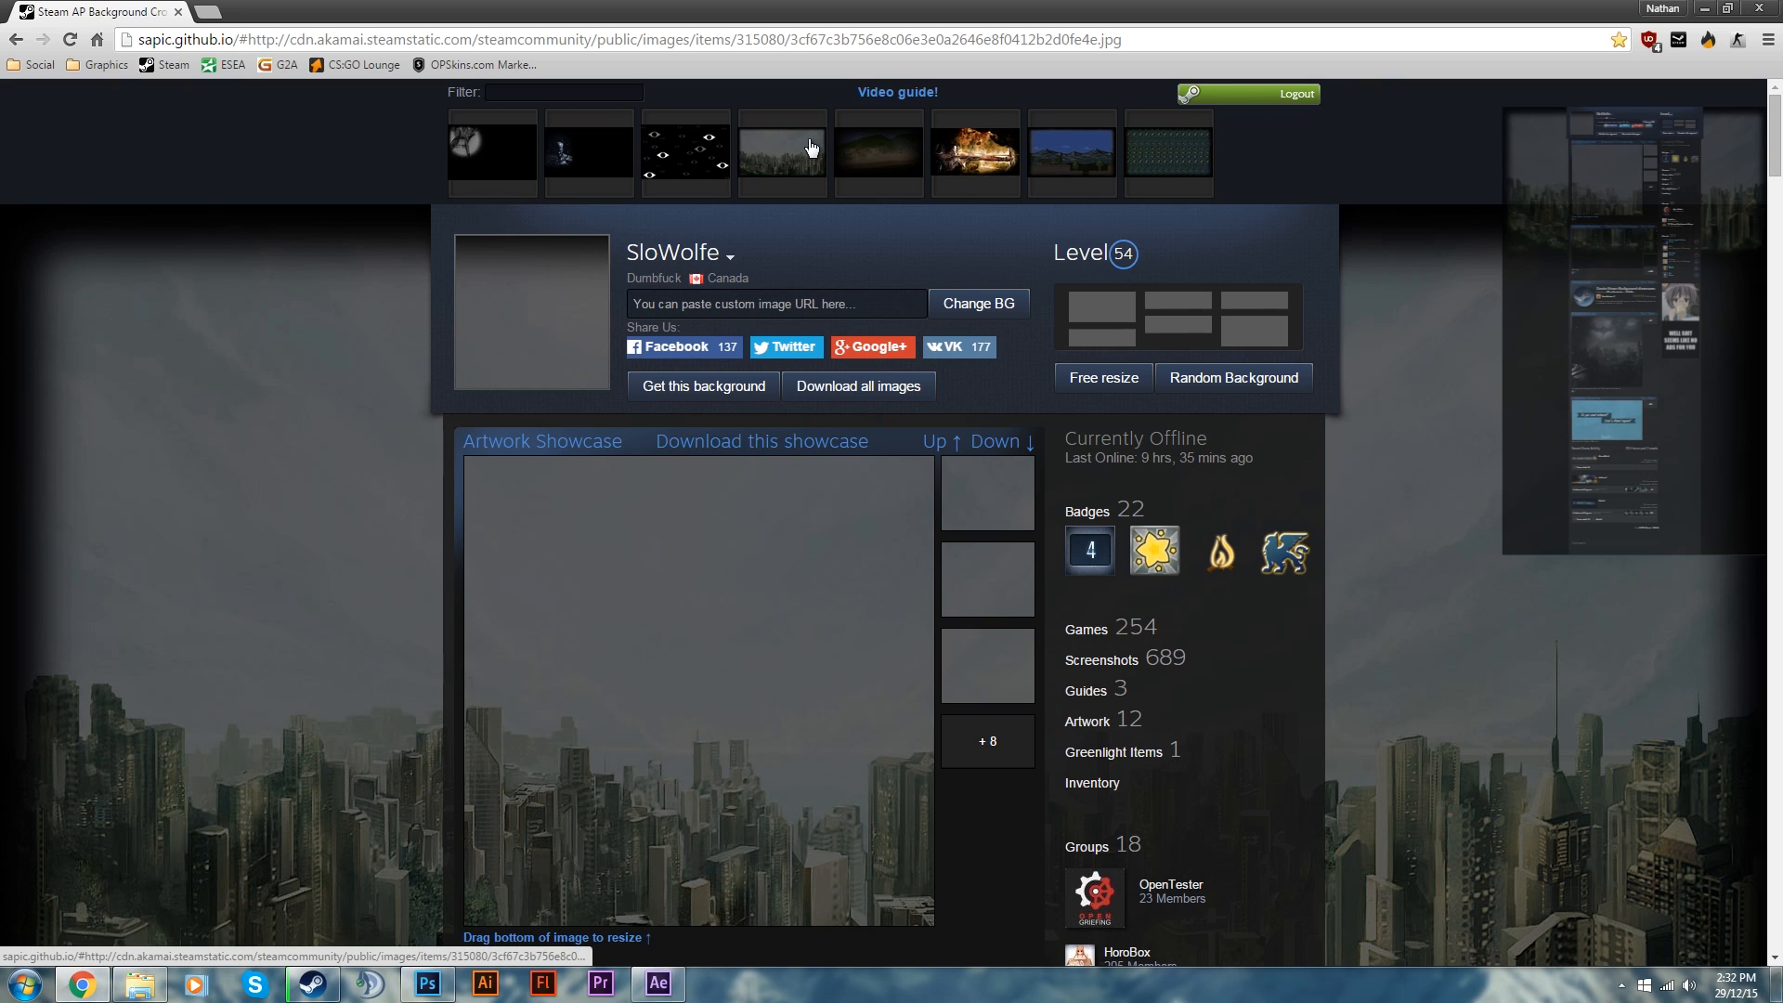
left_click(977, 165)
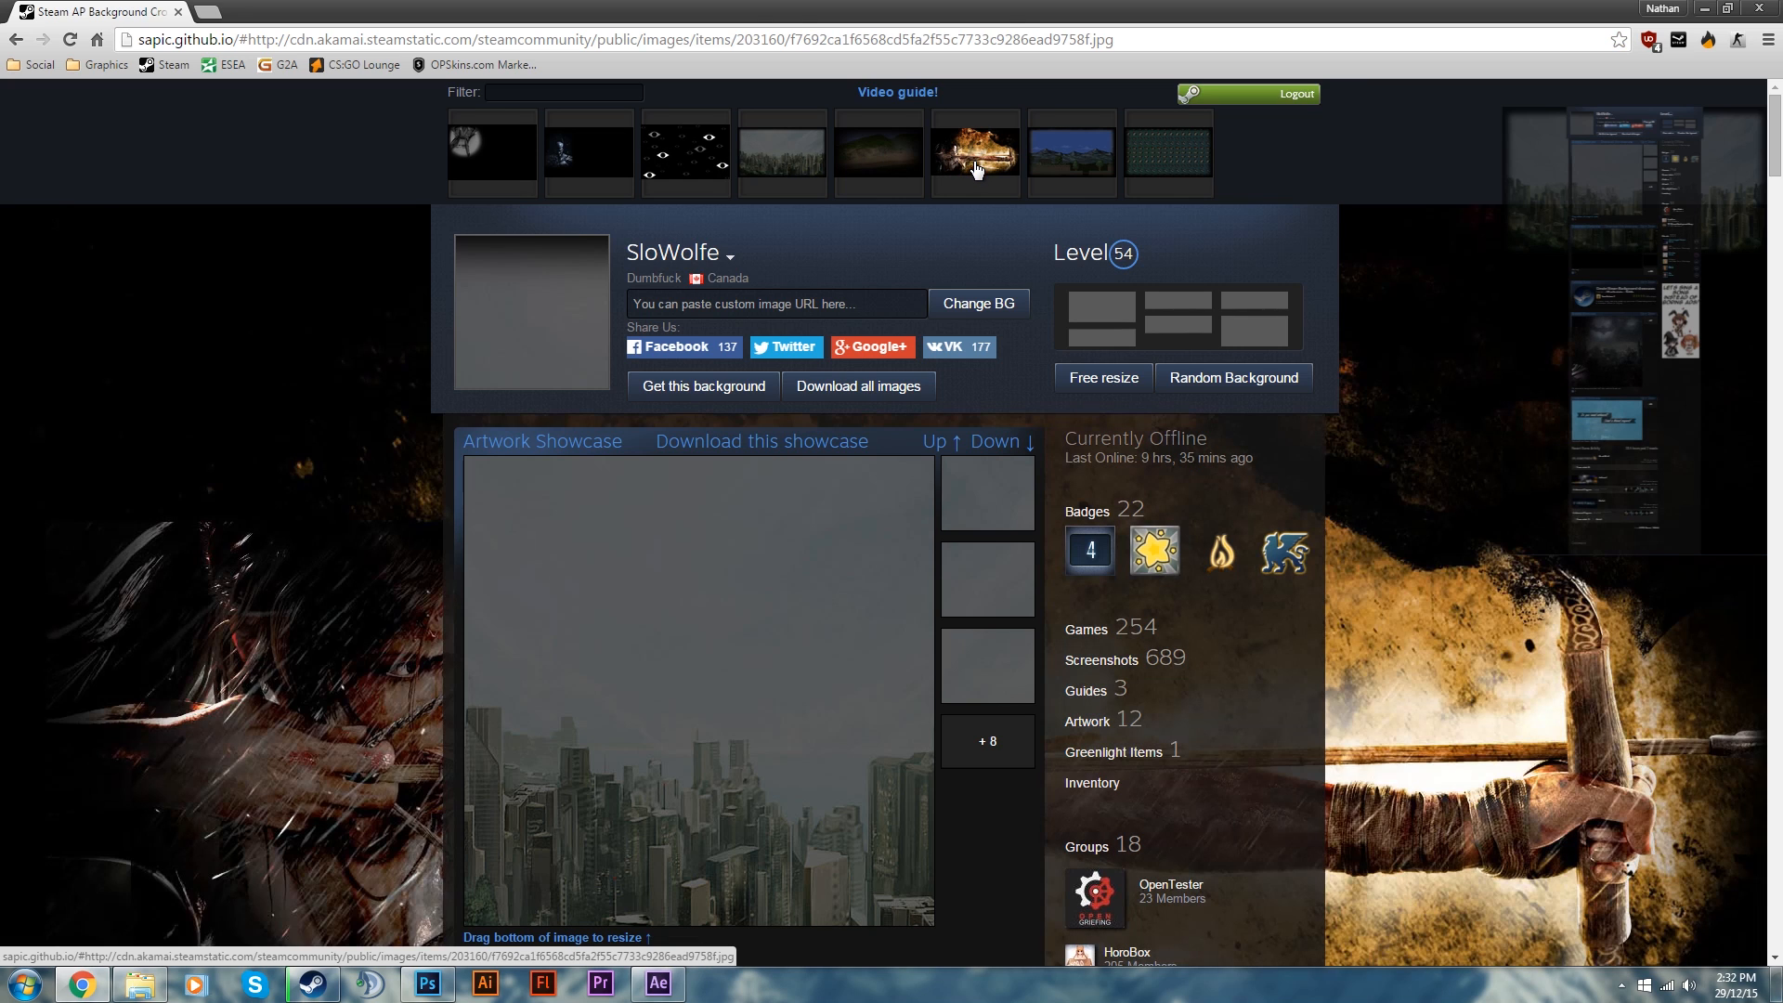
scroll(938, 224, "down", 13)
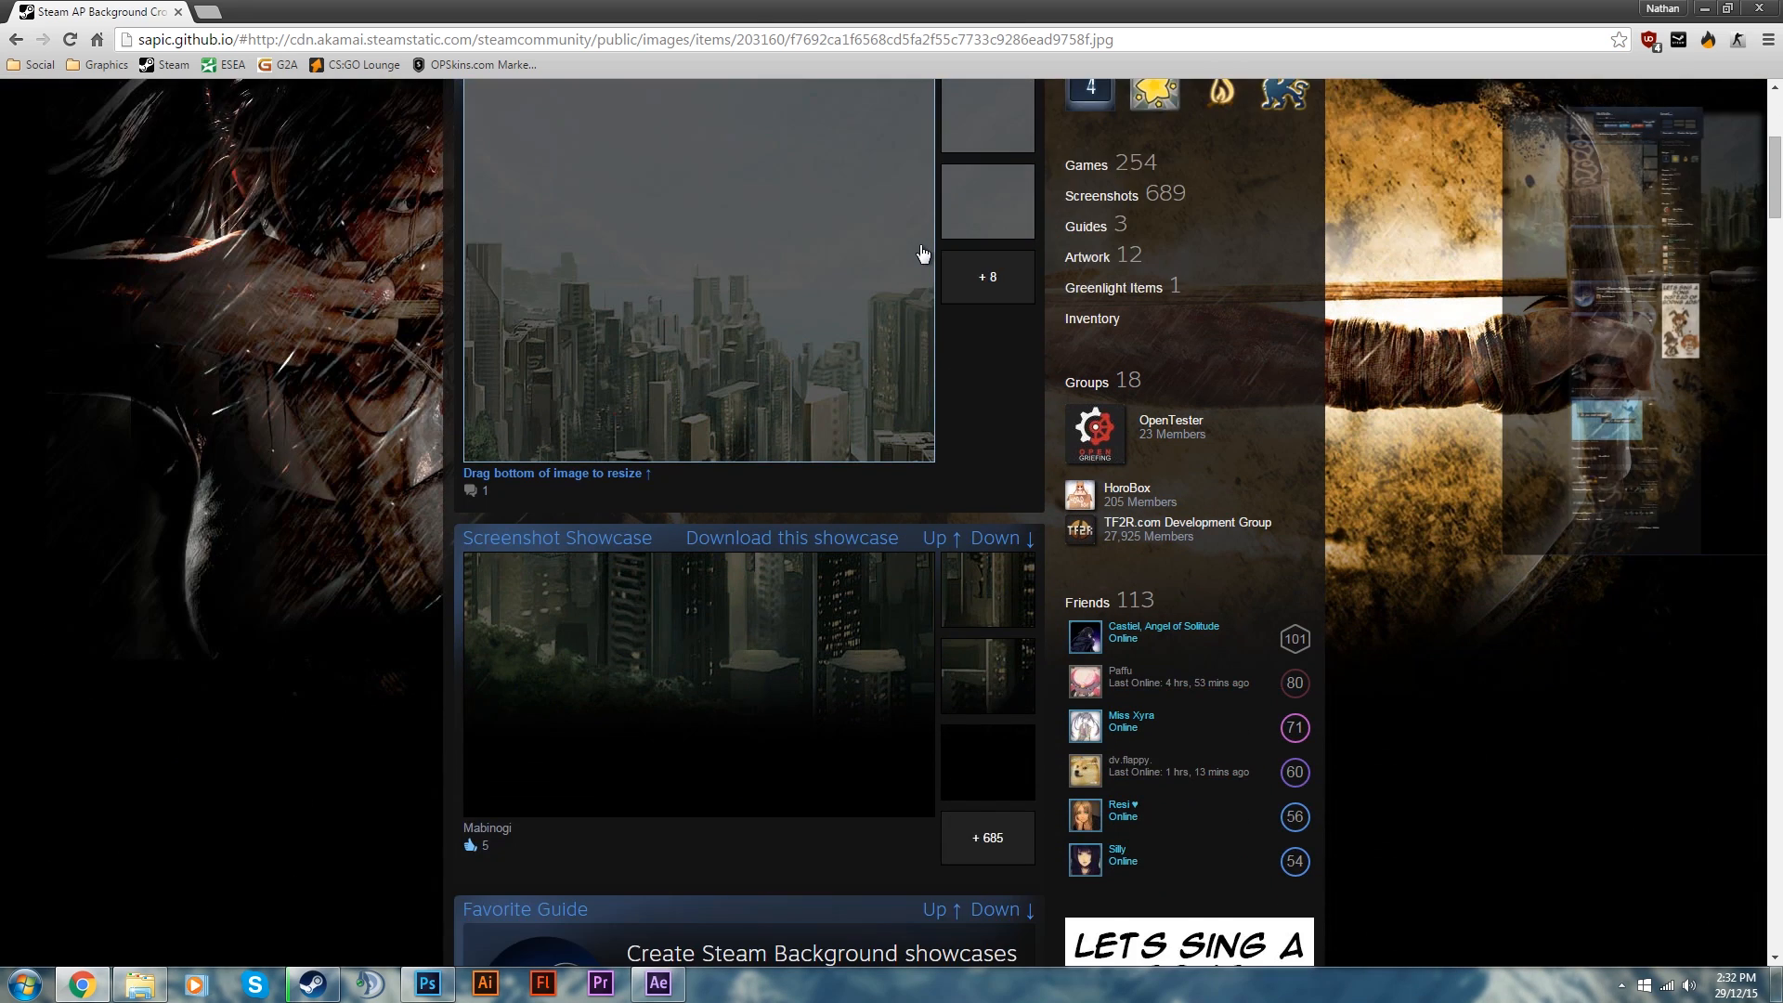
scroll(918, 247, "down", 4)
scroll(918, 247, "up", 10)
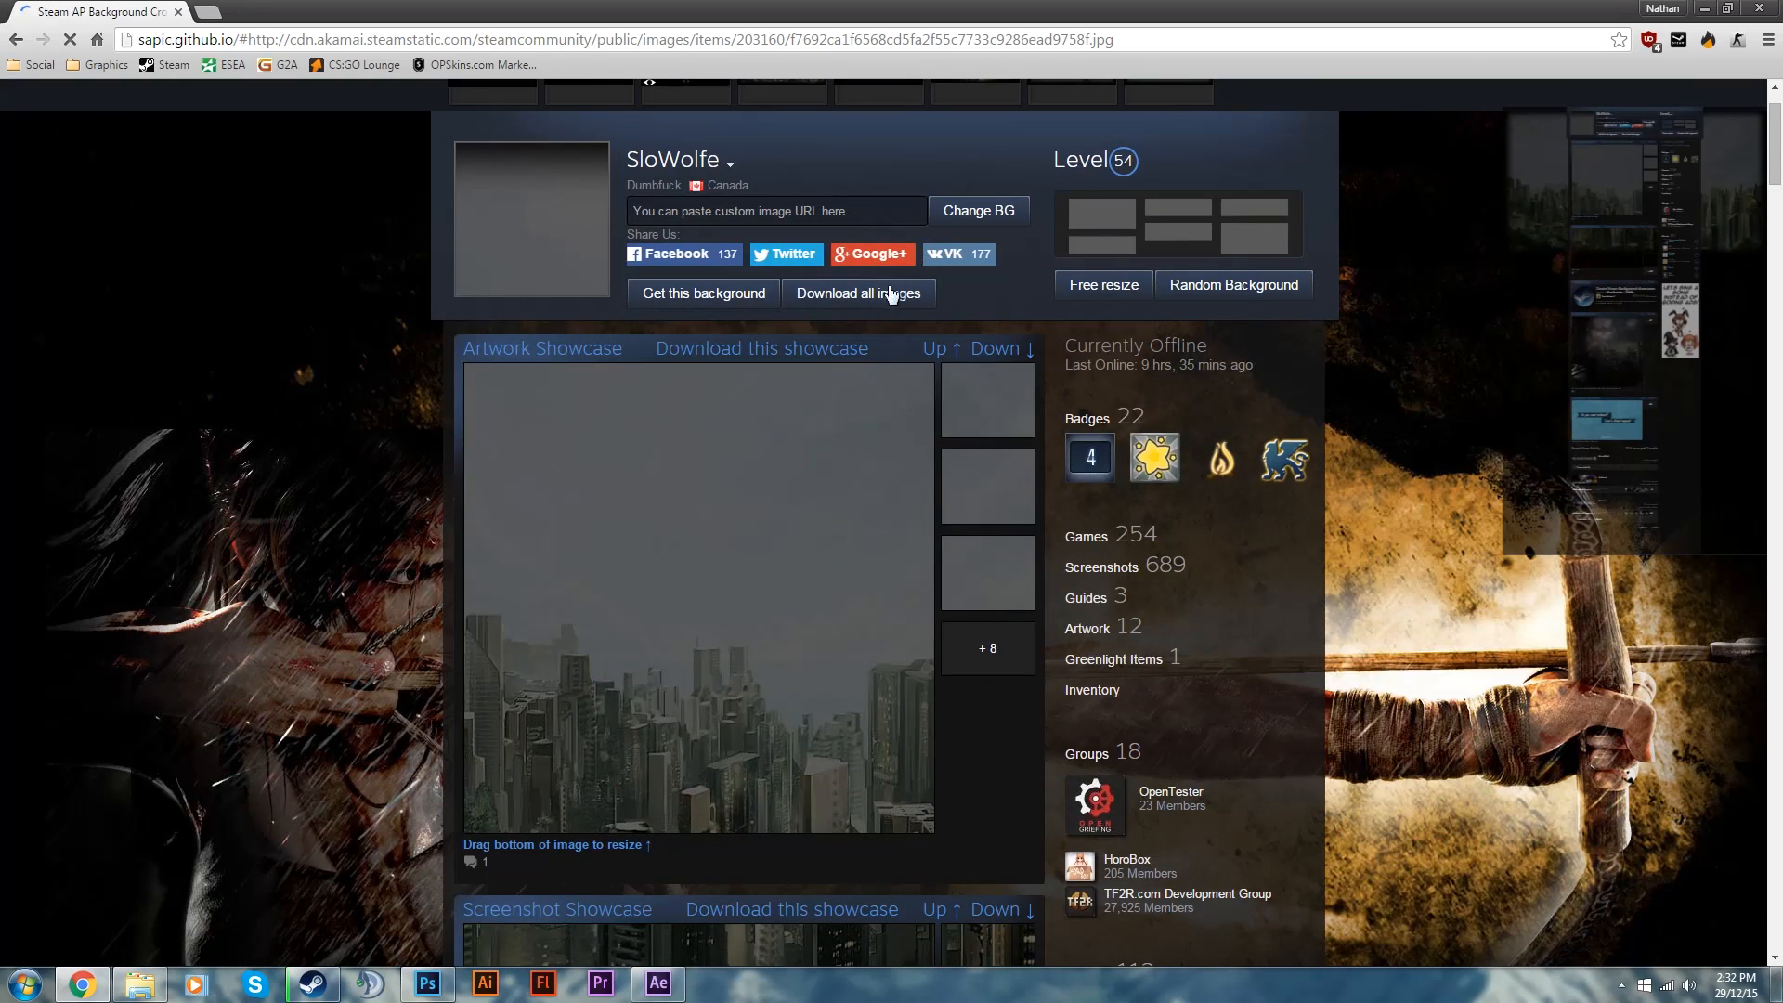
scroll(932, 254, "up", 1)
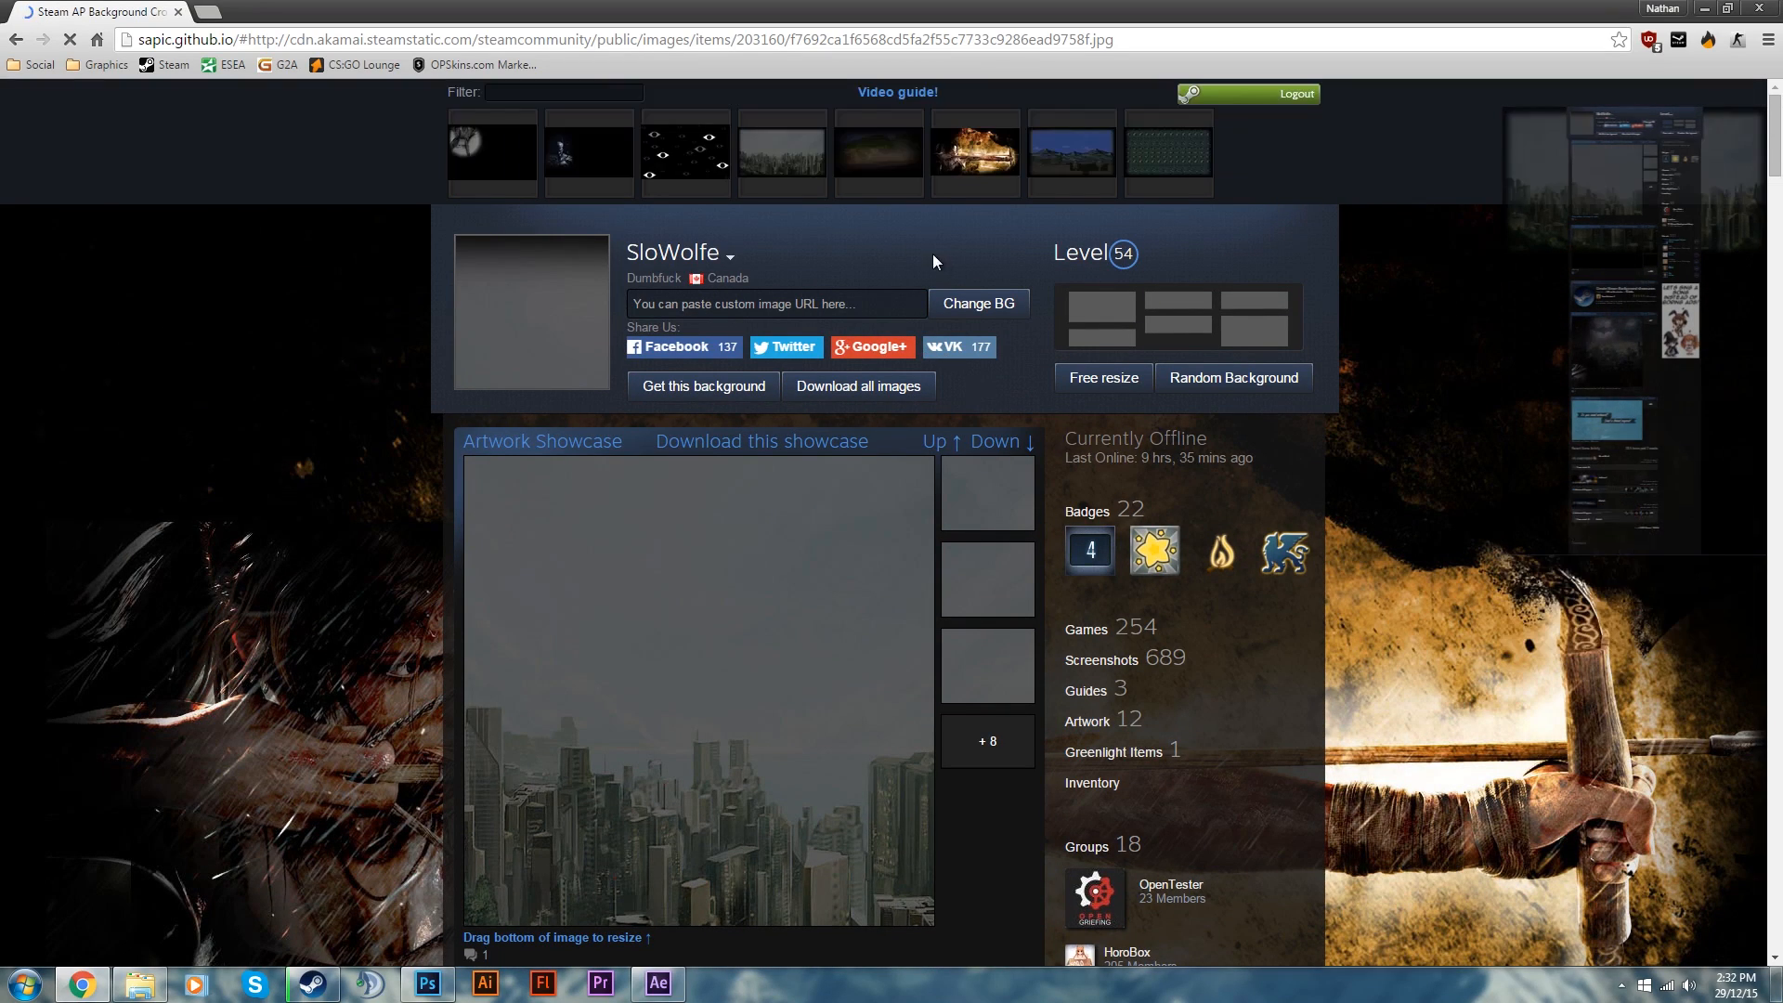
scroll(799, 390, "down", 1)
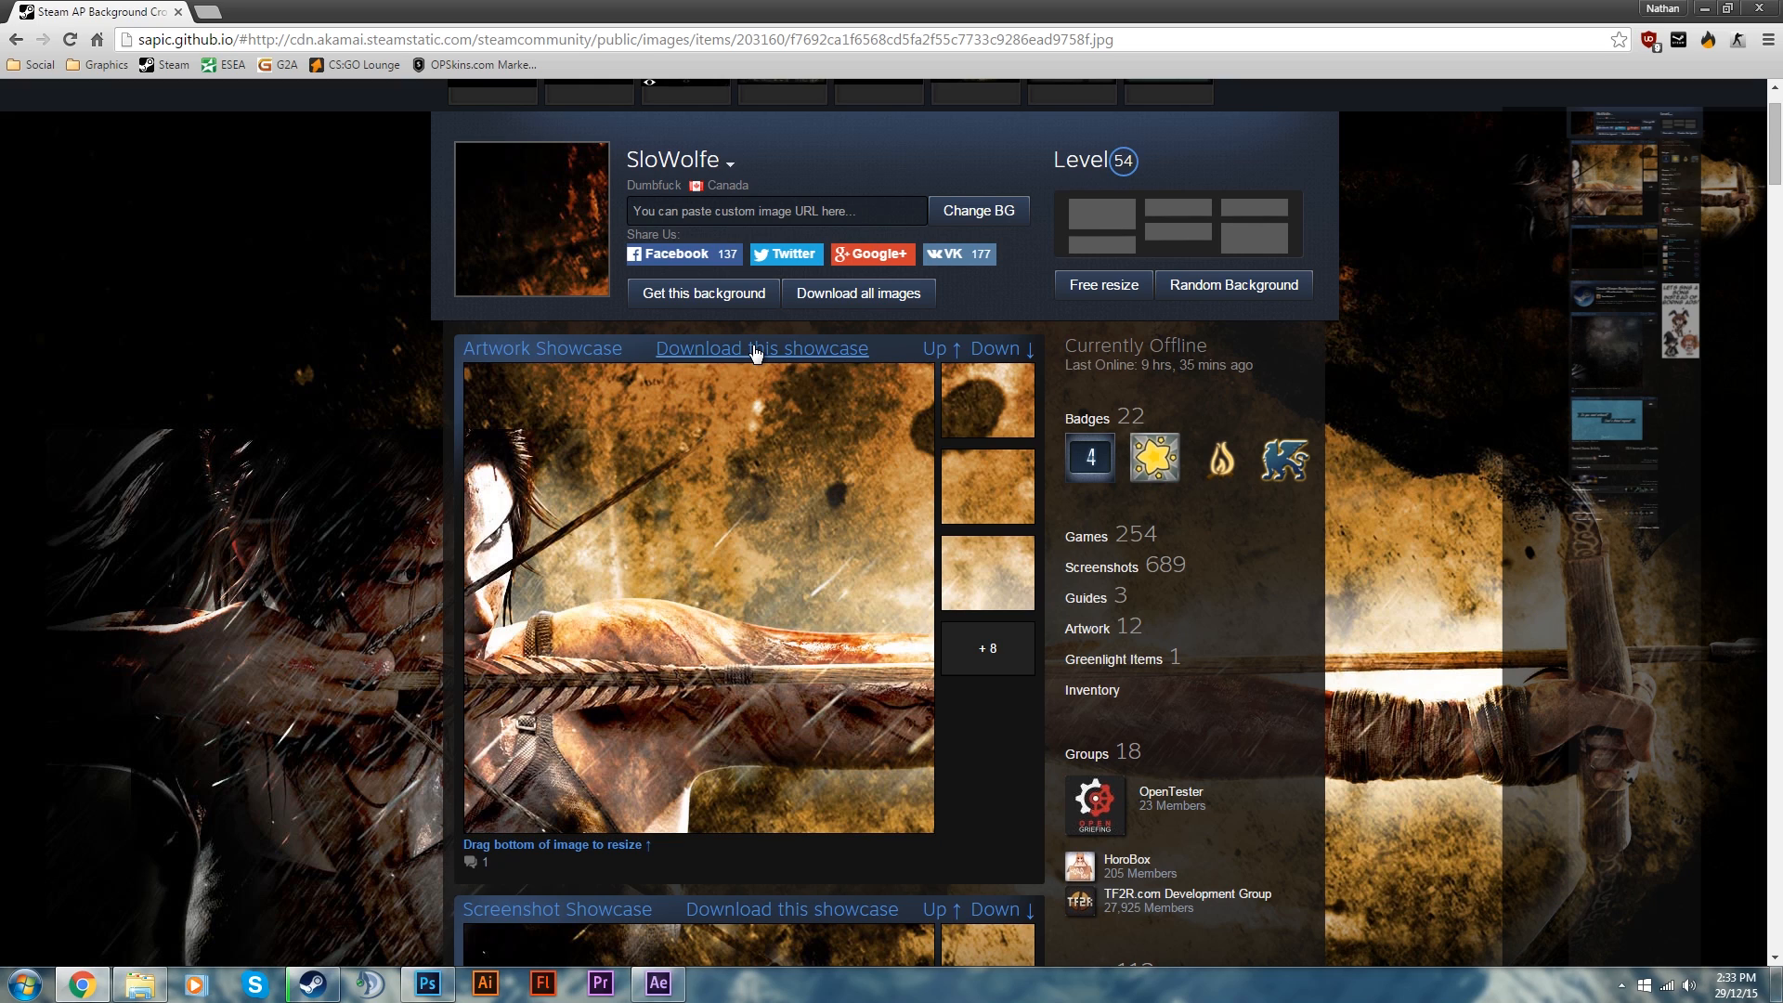
Download the Artwork Showcase images and extract all four PNG files from images (6).zip to the desktop
left_click(756, 352)
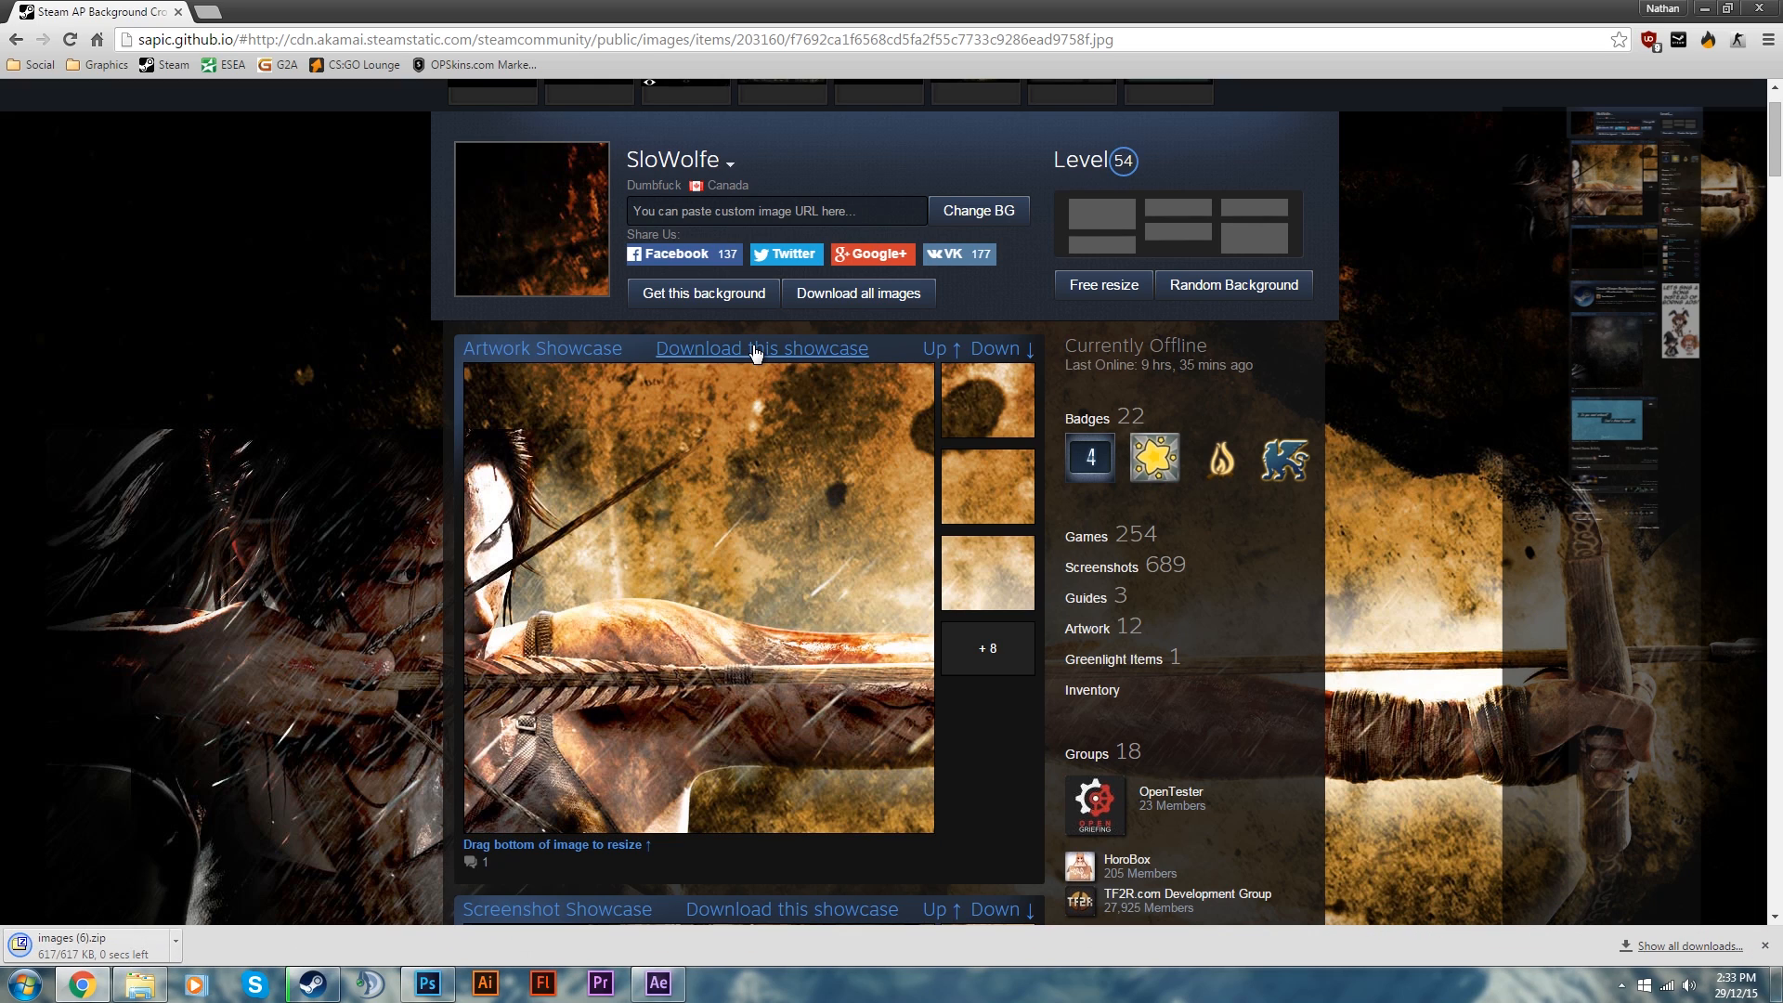
left_click(93, 947)
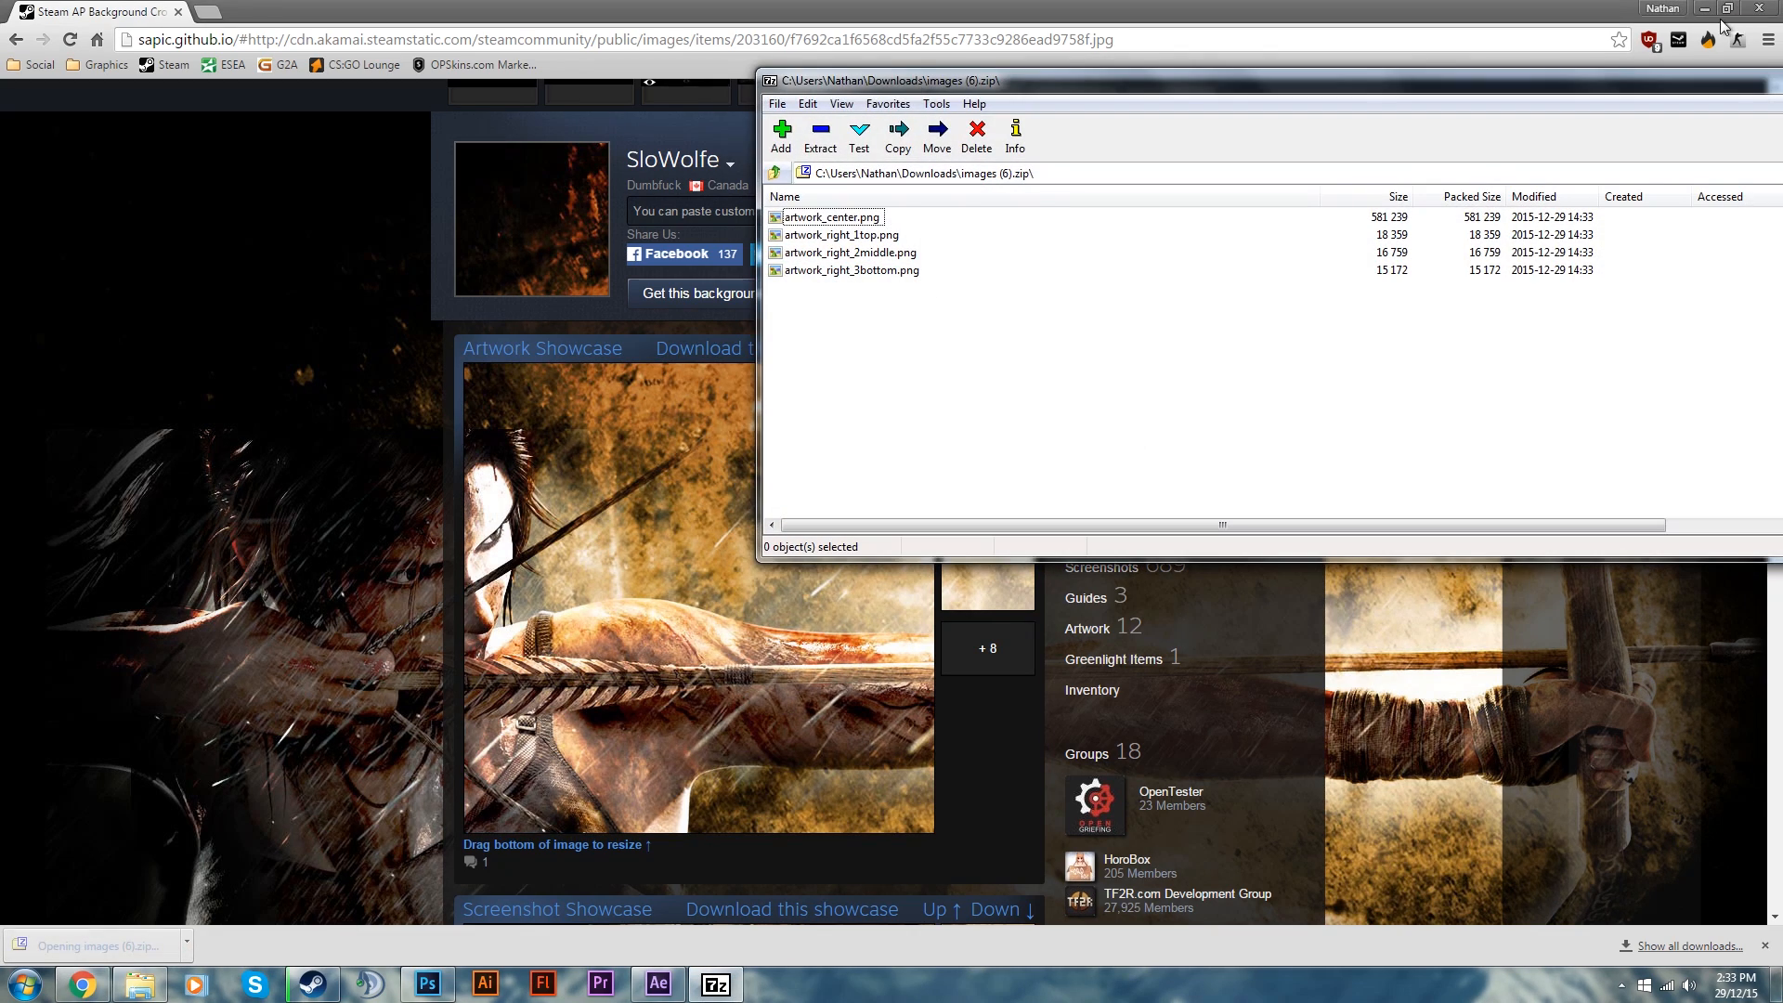
left_click(1705, 9)
key("ctrl+a")
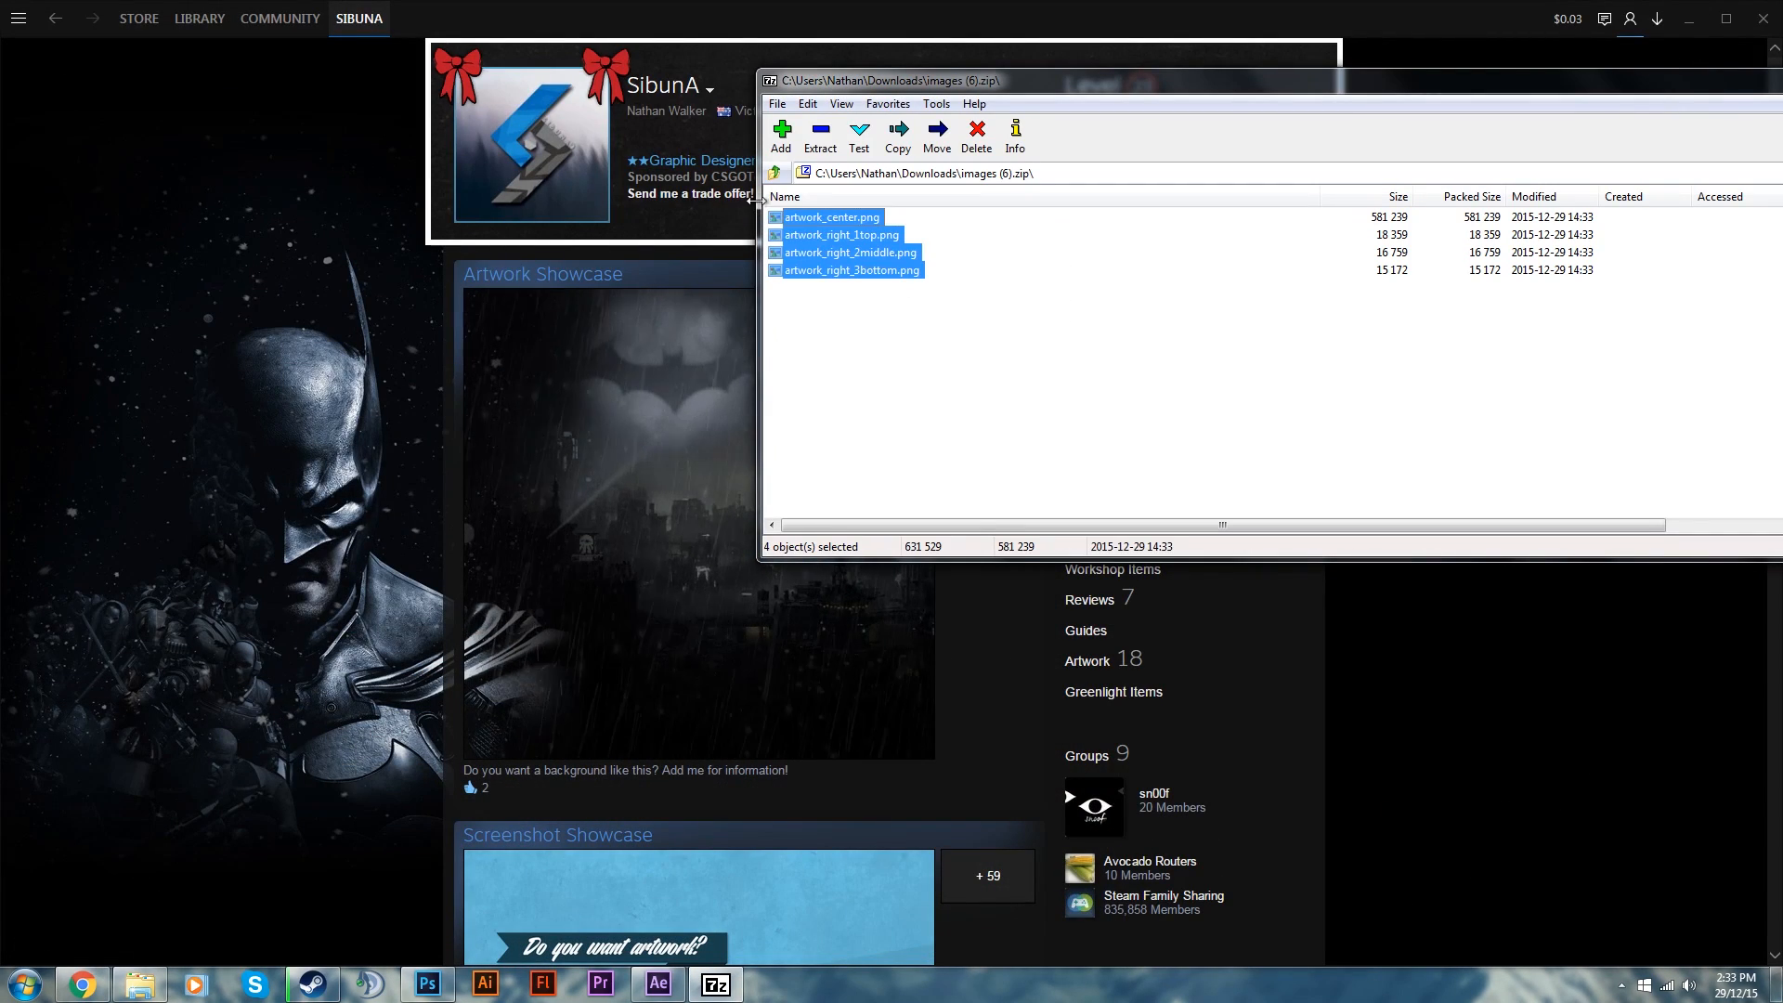
left_click_drag(817, 232, 1067, 331)
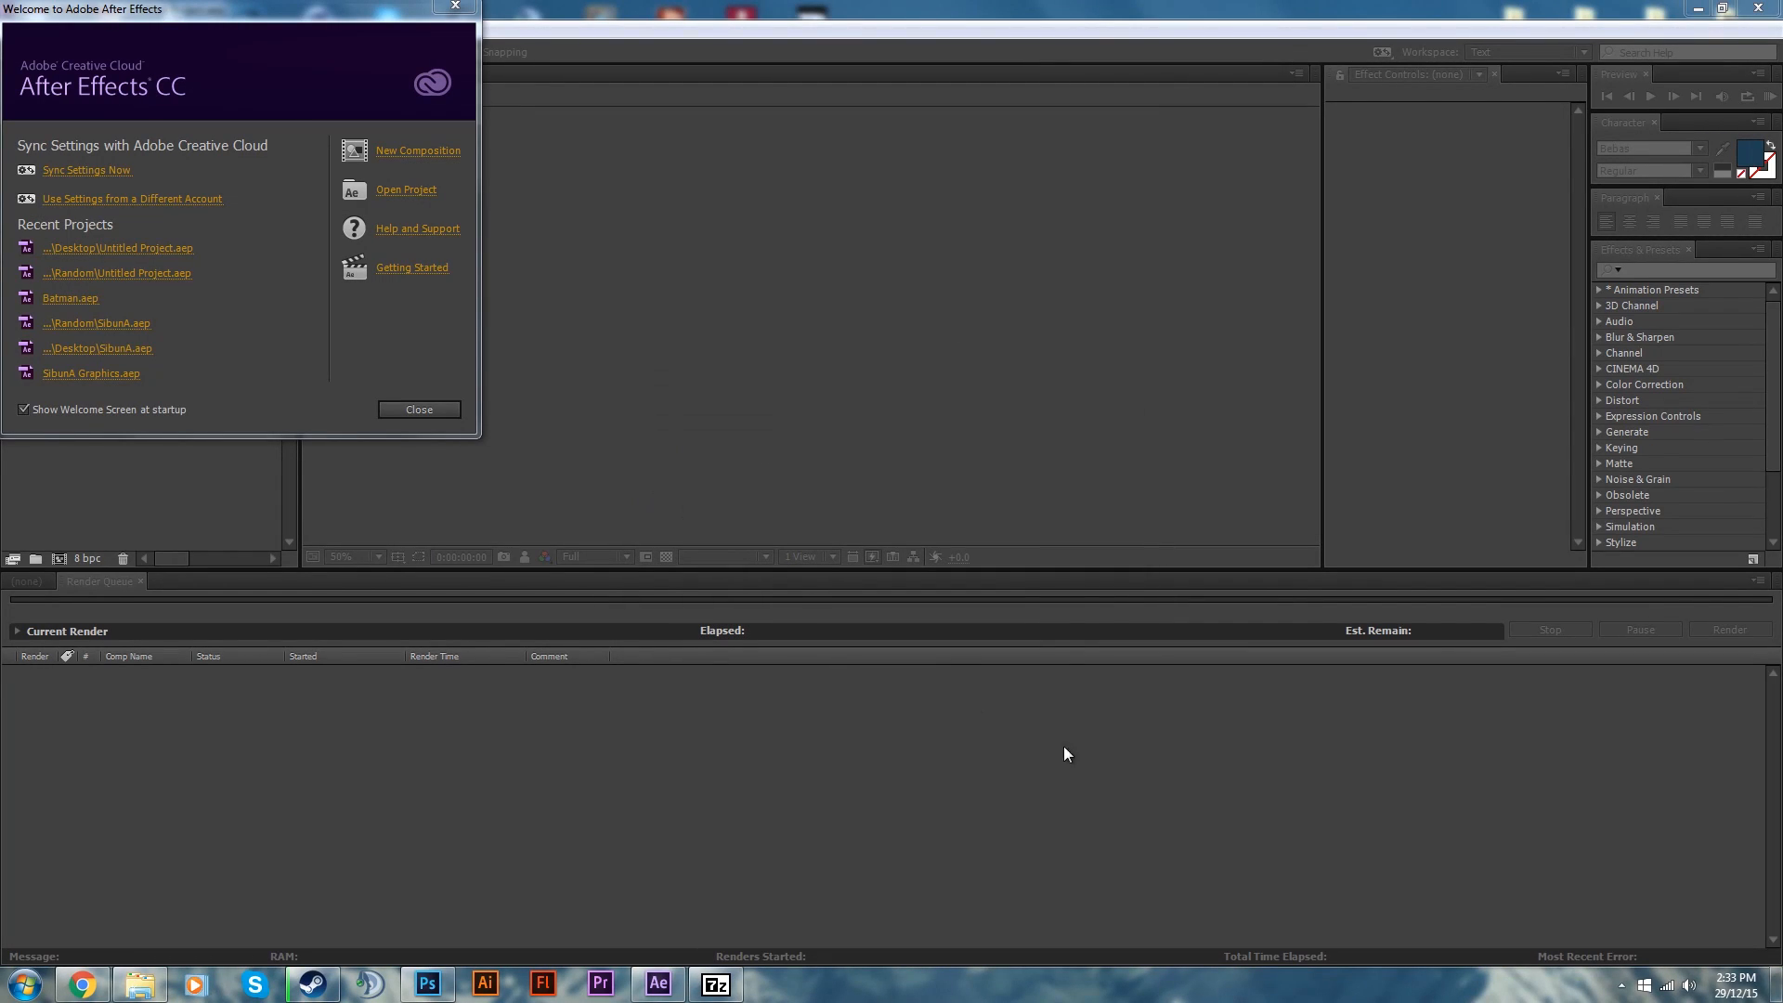
left_click(1775, 984)
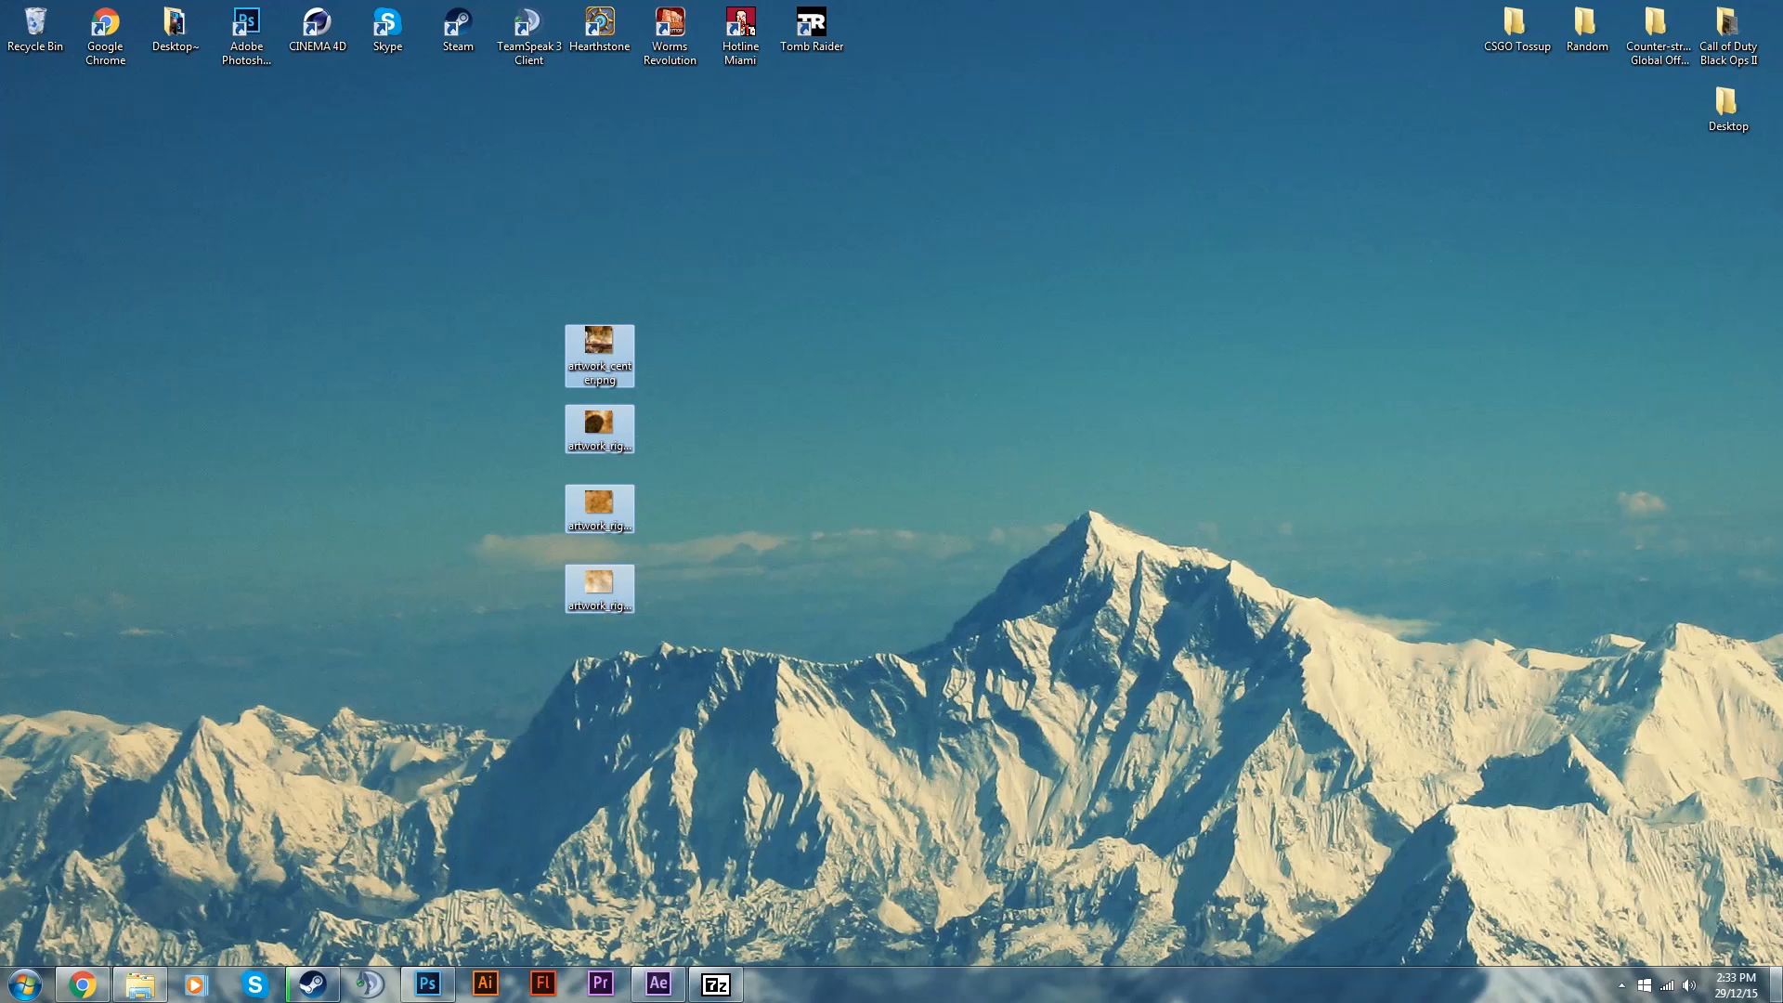
left_click(789, 634)
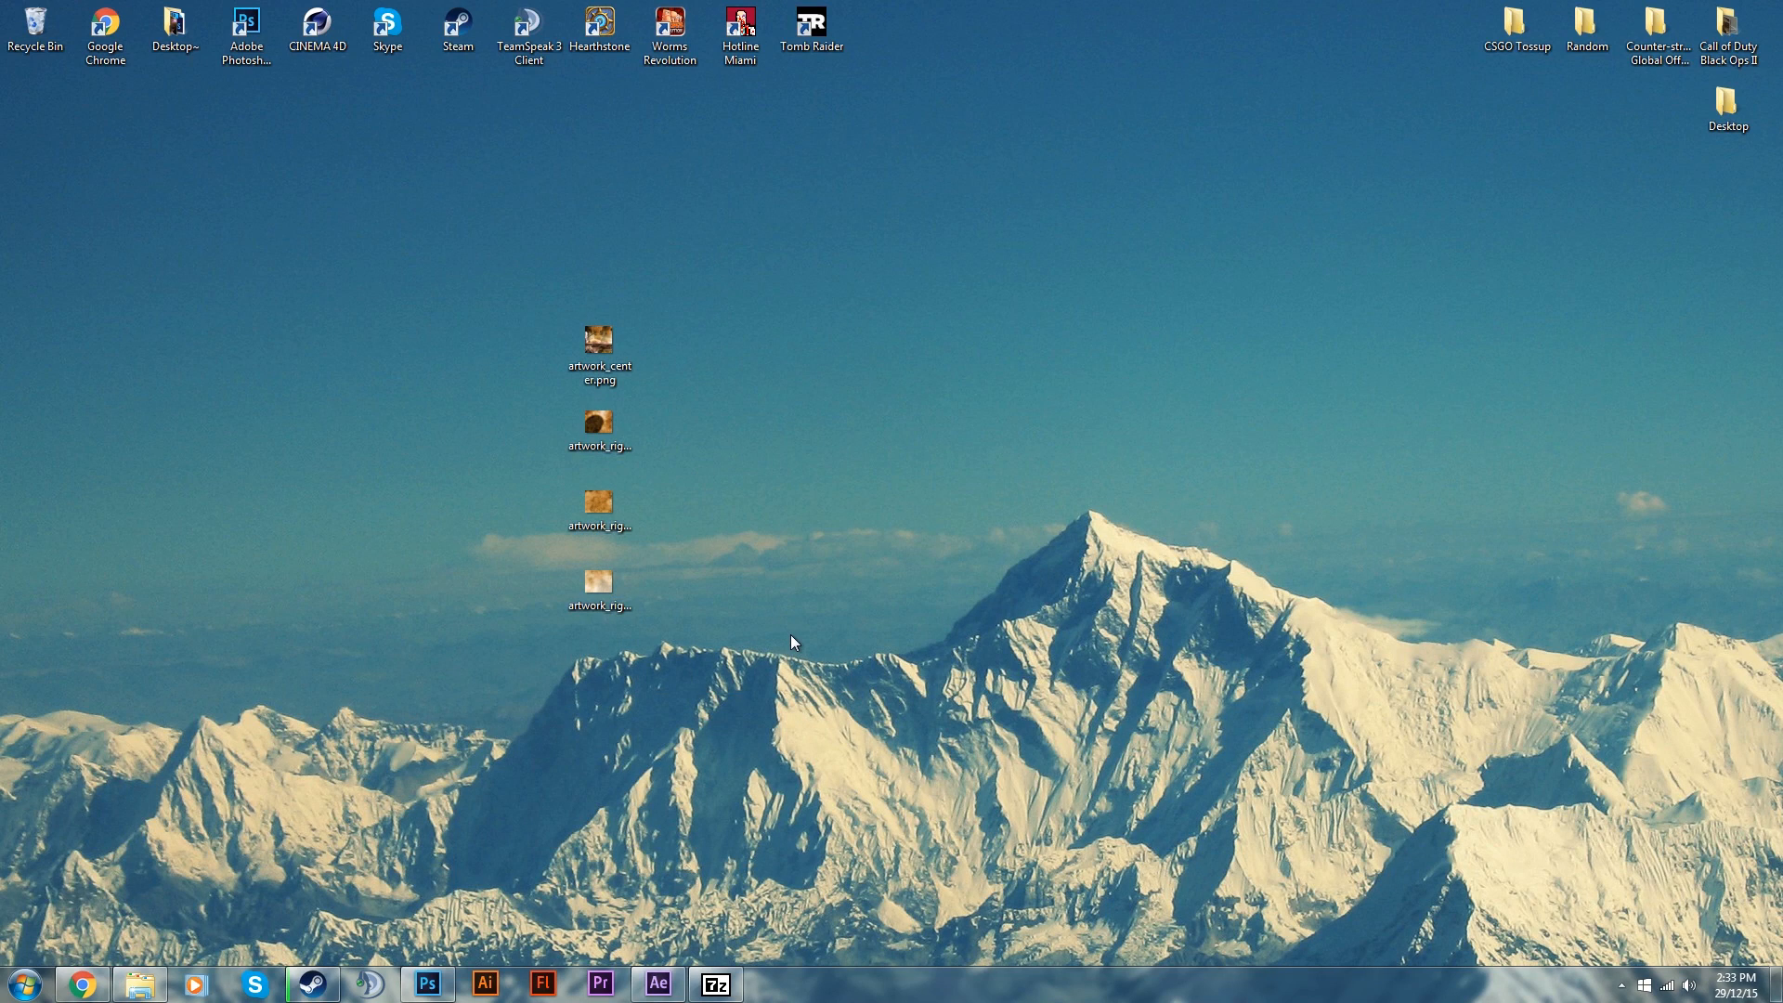
View artwork_center.png from the desktop in the photo viewer and close it again
left_click_drag(806, 661, 631, 387)
left_click(616, 375)
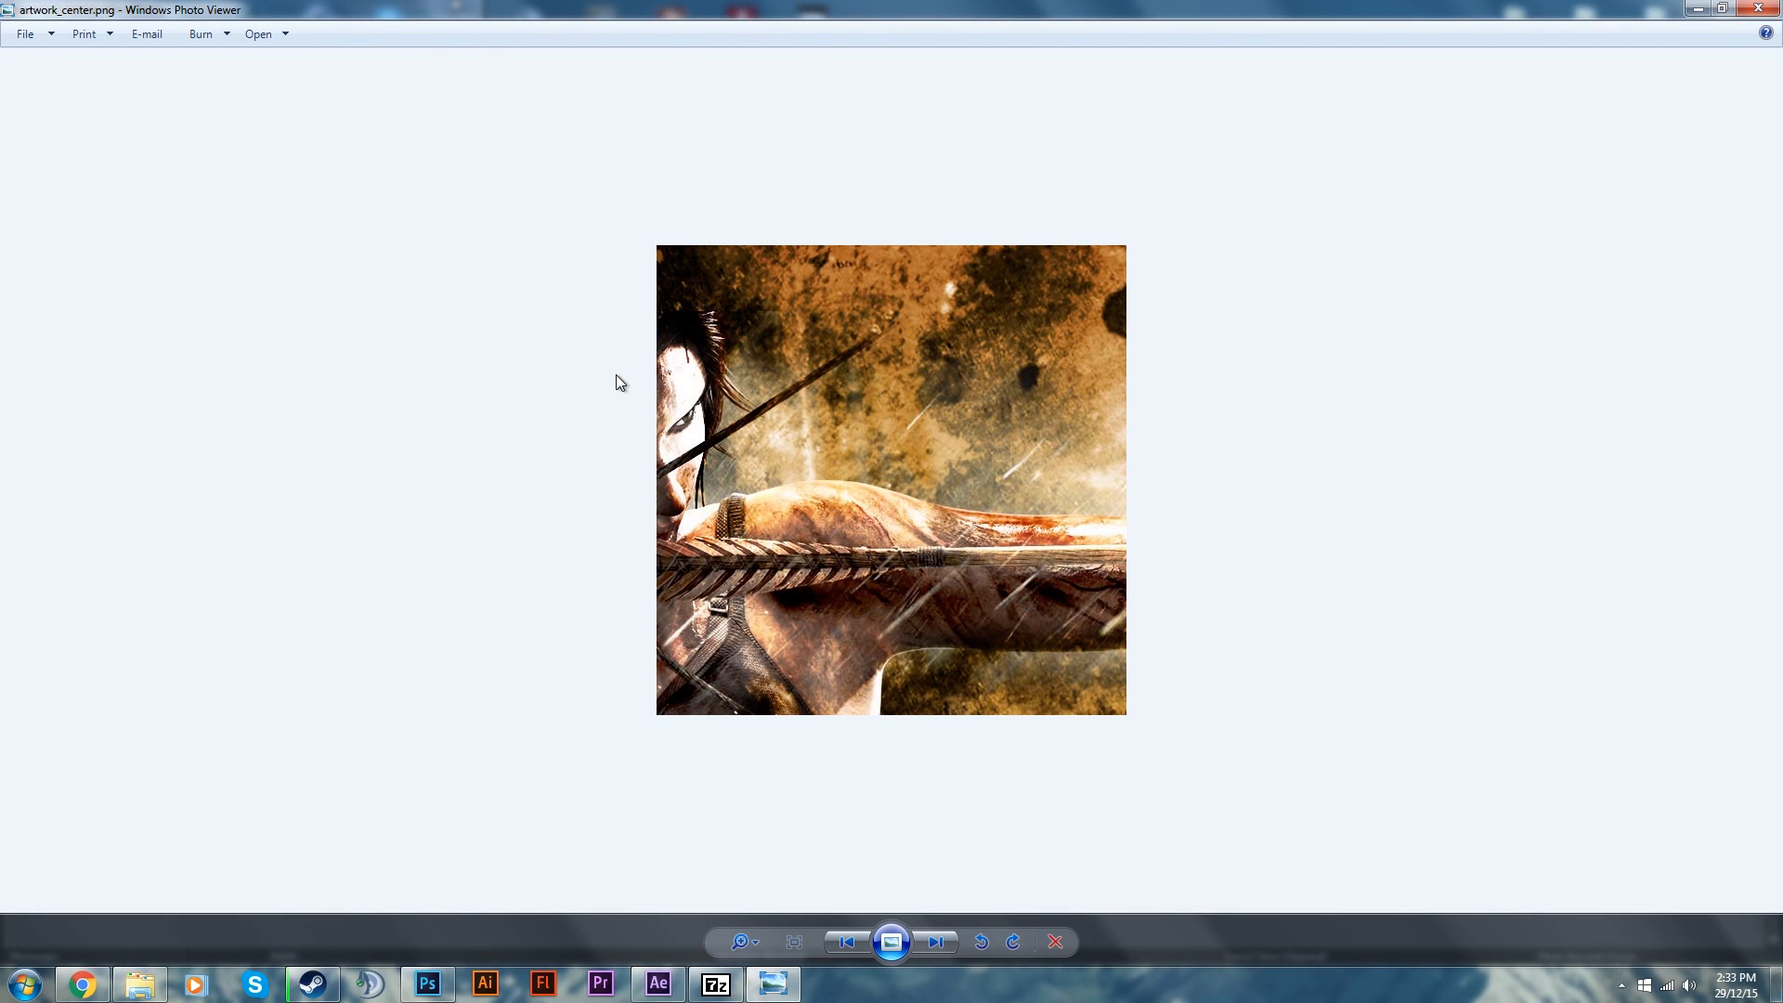
left_click(1758, 10)
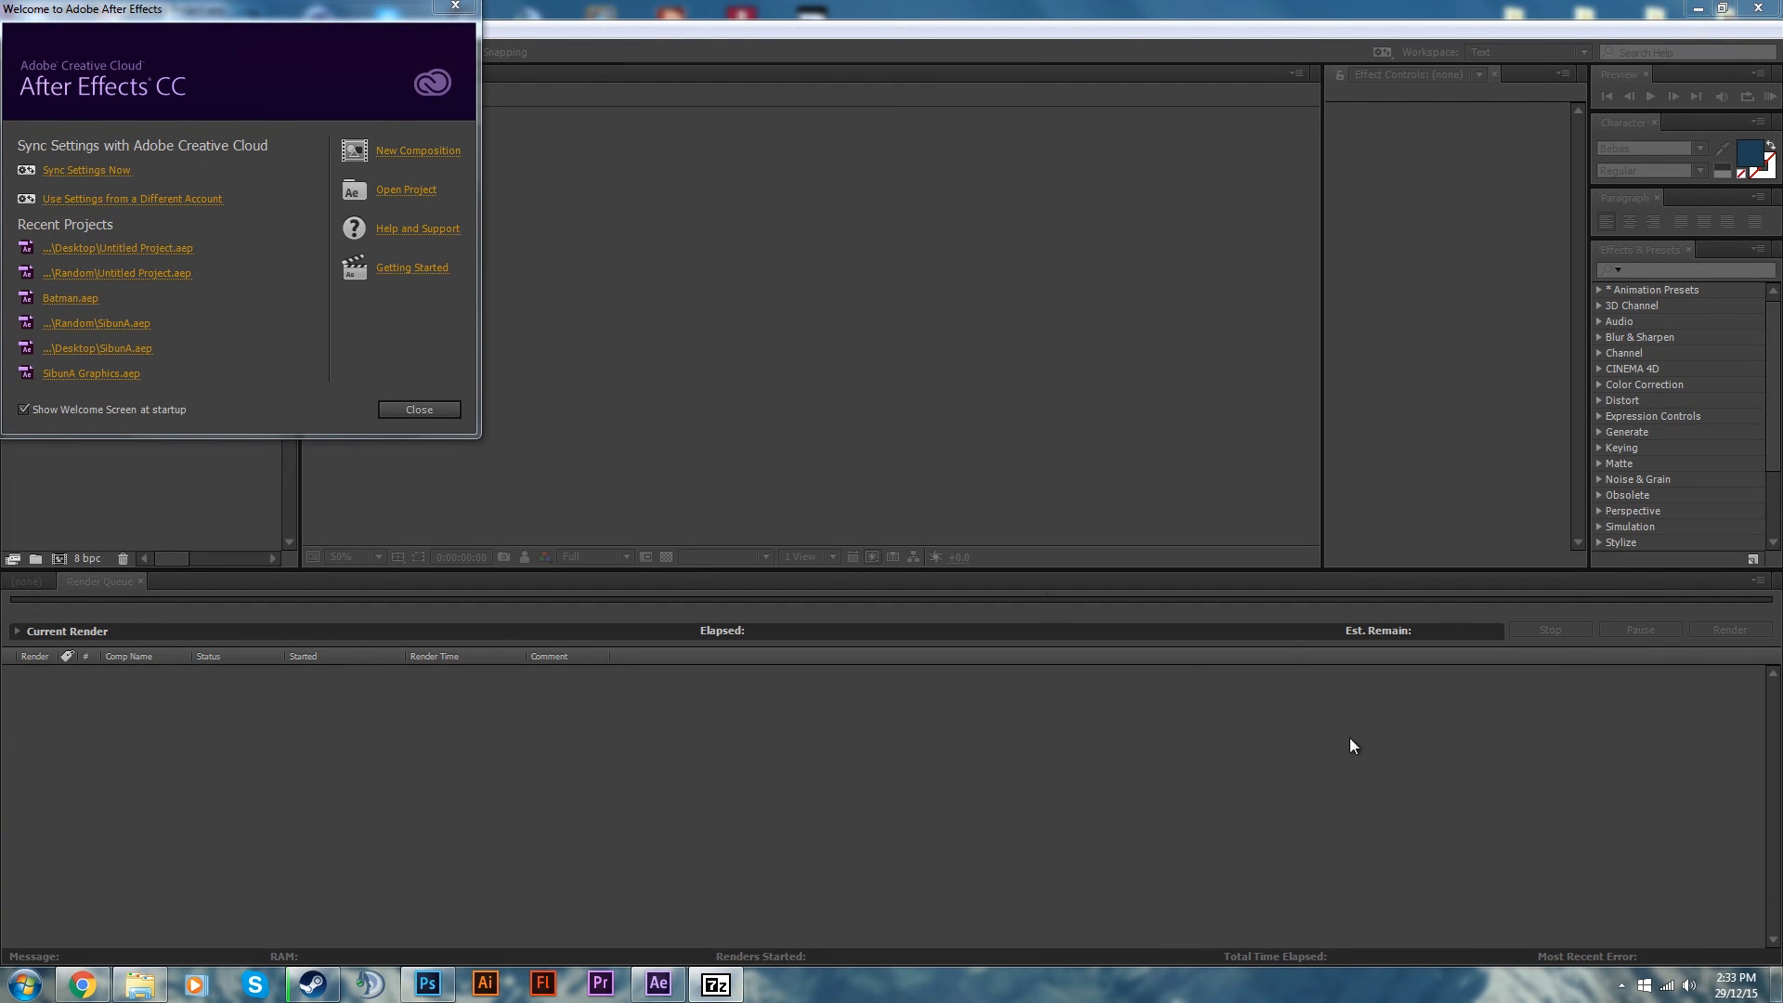
Check the pixel dimensions of artwork_center.png in its file properties
key("super+d")
right_click(609, 358)
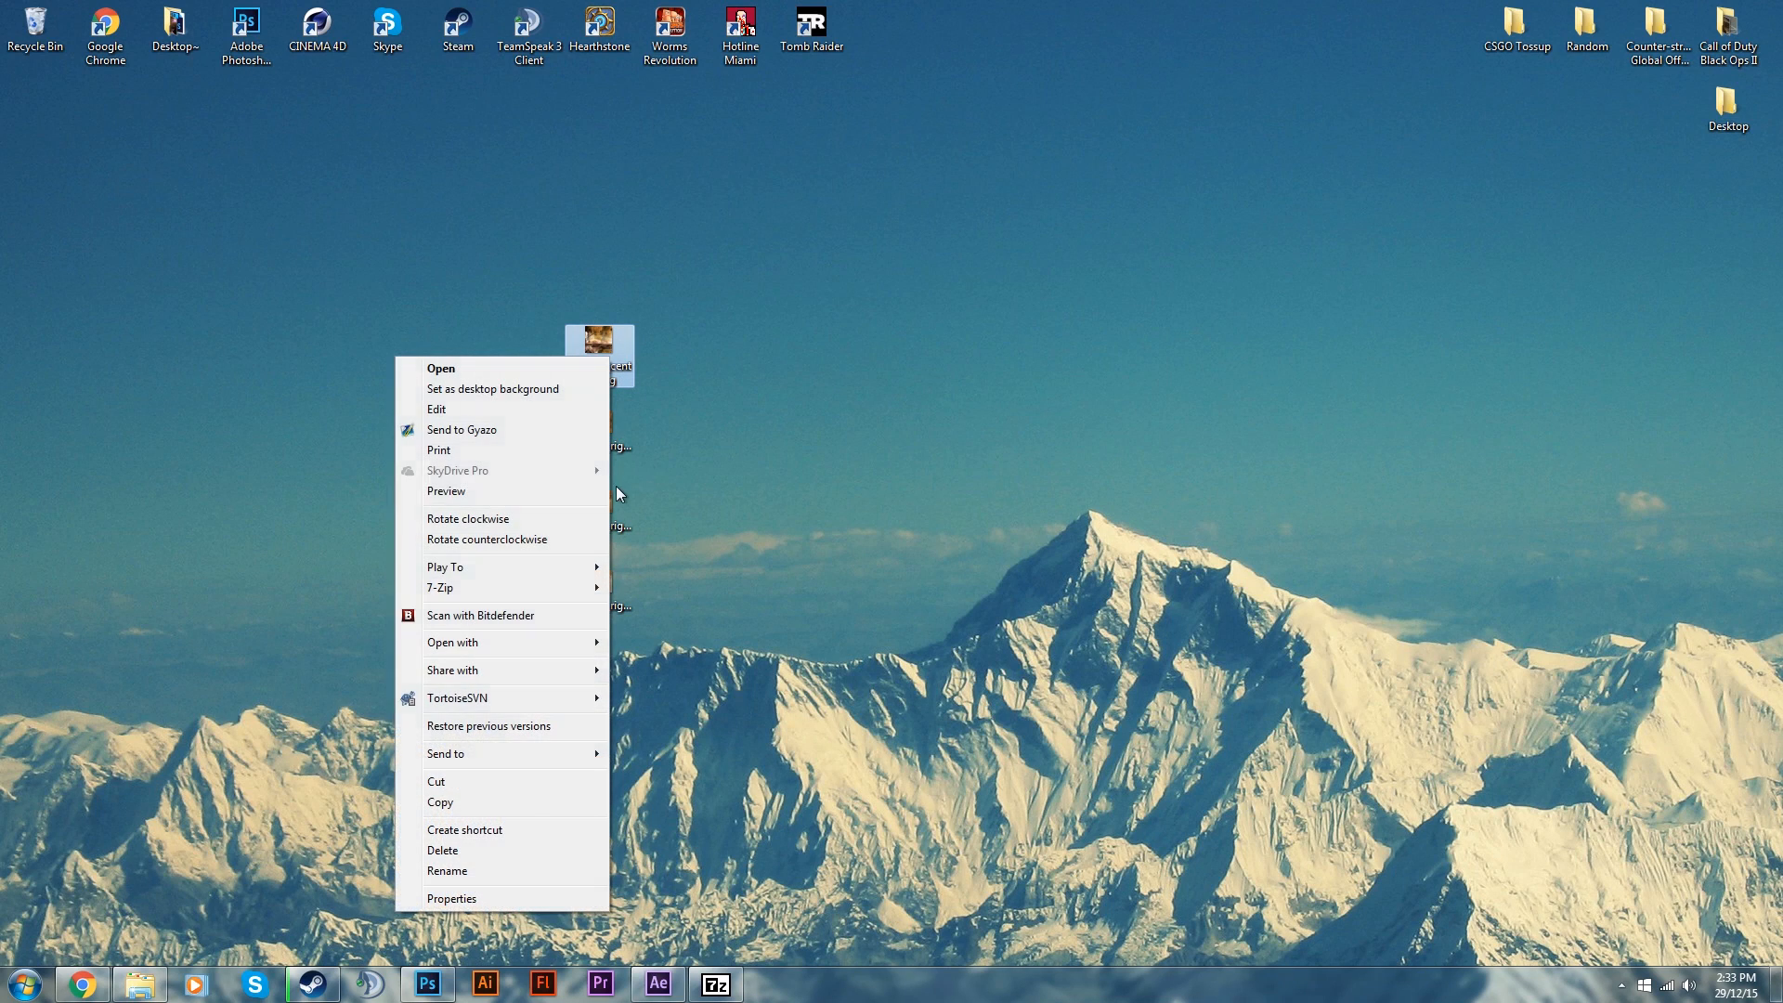
left_click(510, 895)
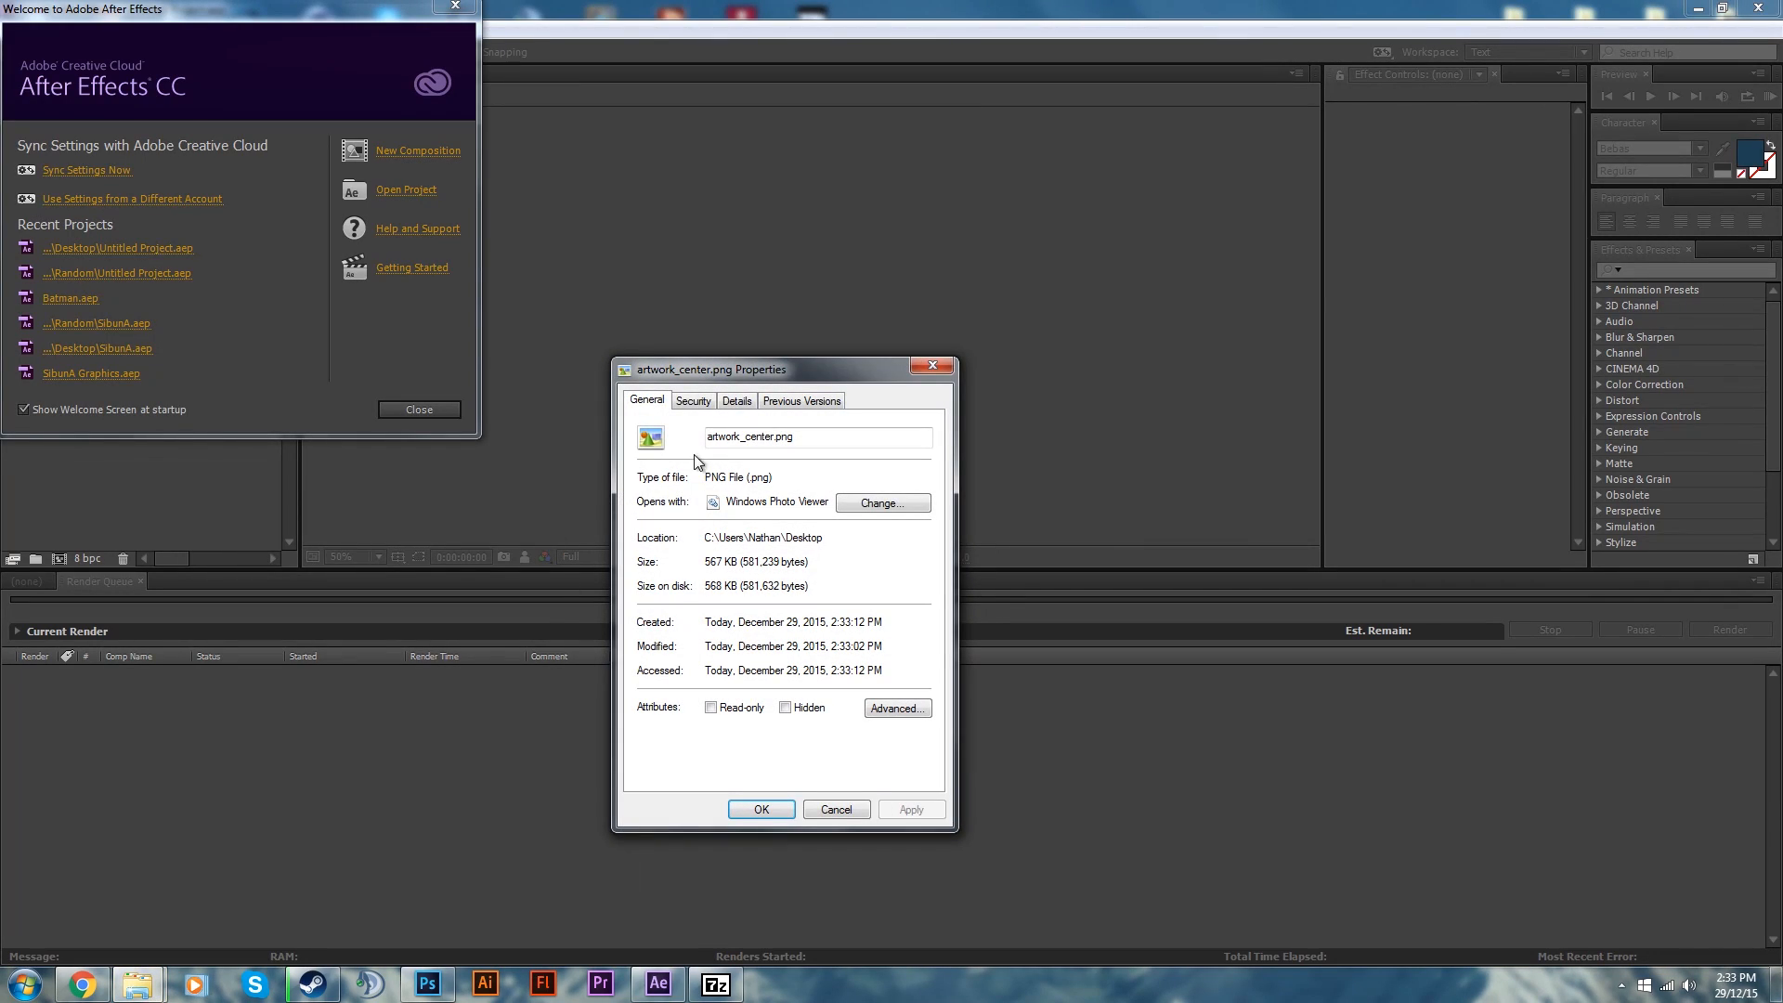
left_click(692, 401)
left_click(736, 400)
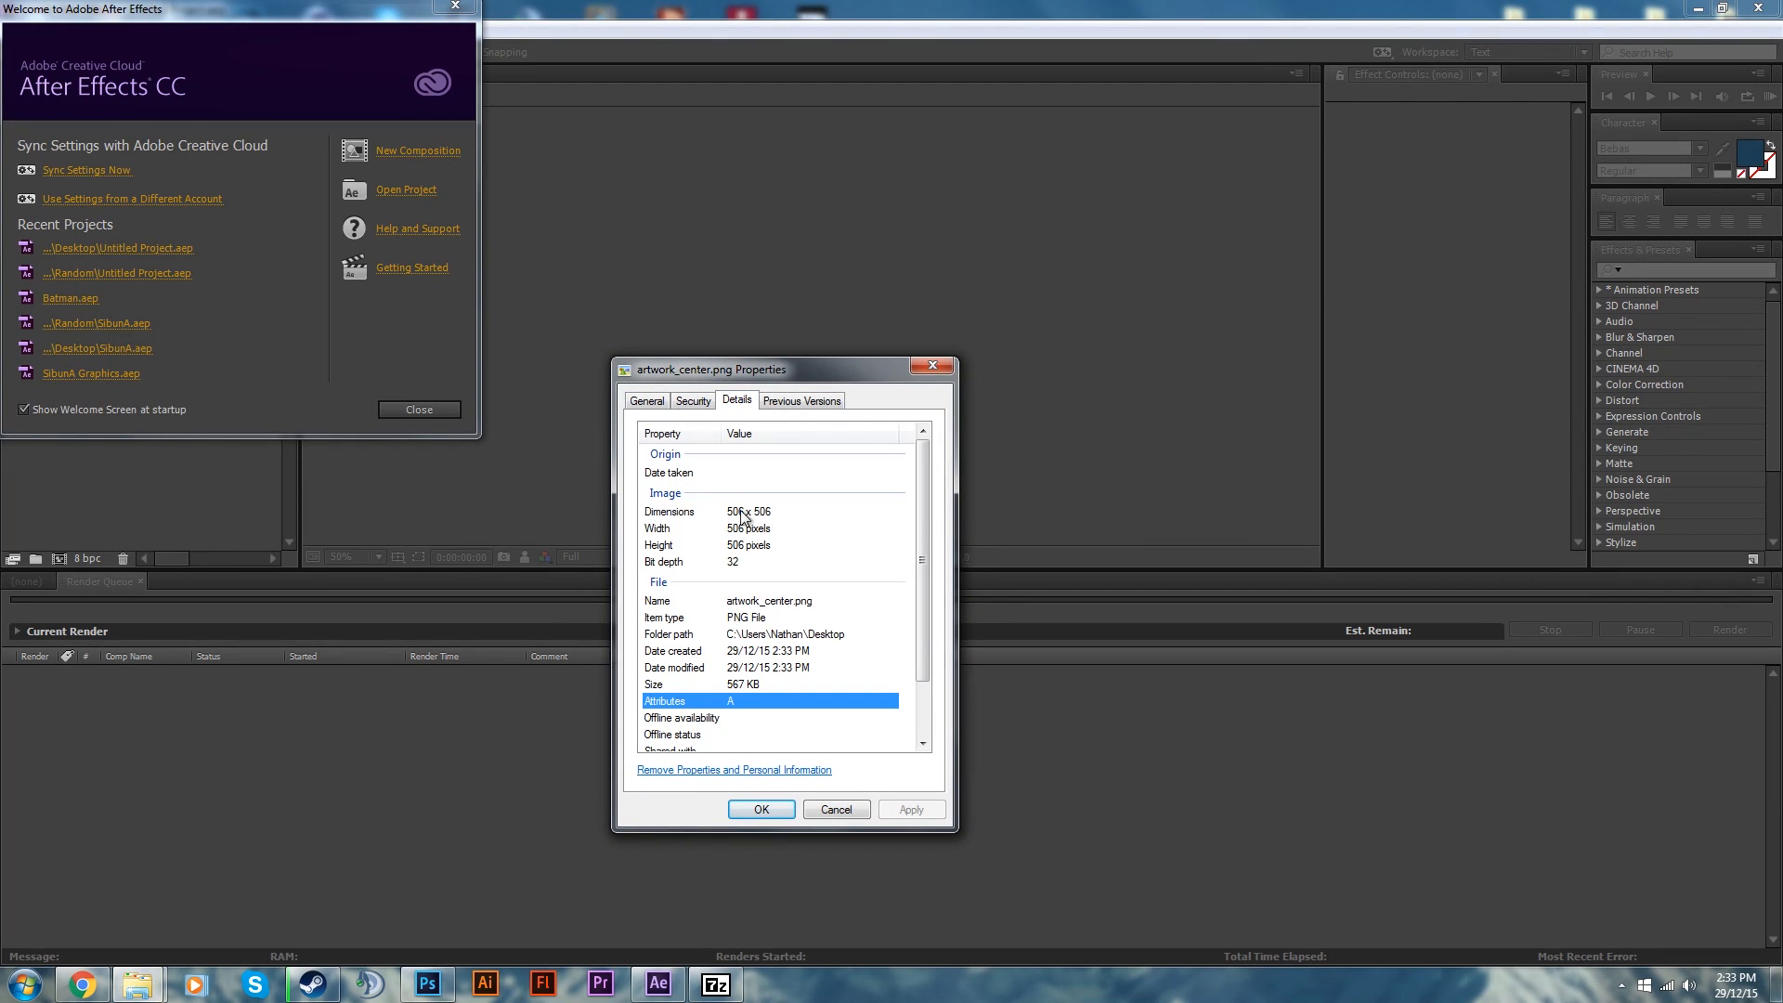
Start a new composition in After Effects from the Small Steam preset and set its width and height to 506 px
left_click(383, 303)
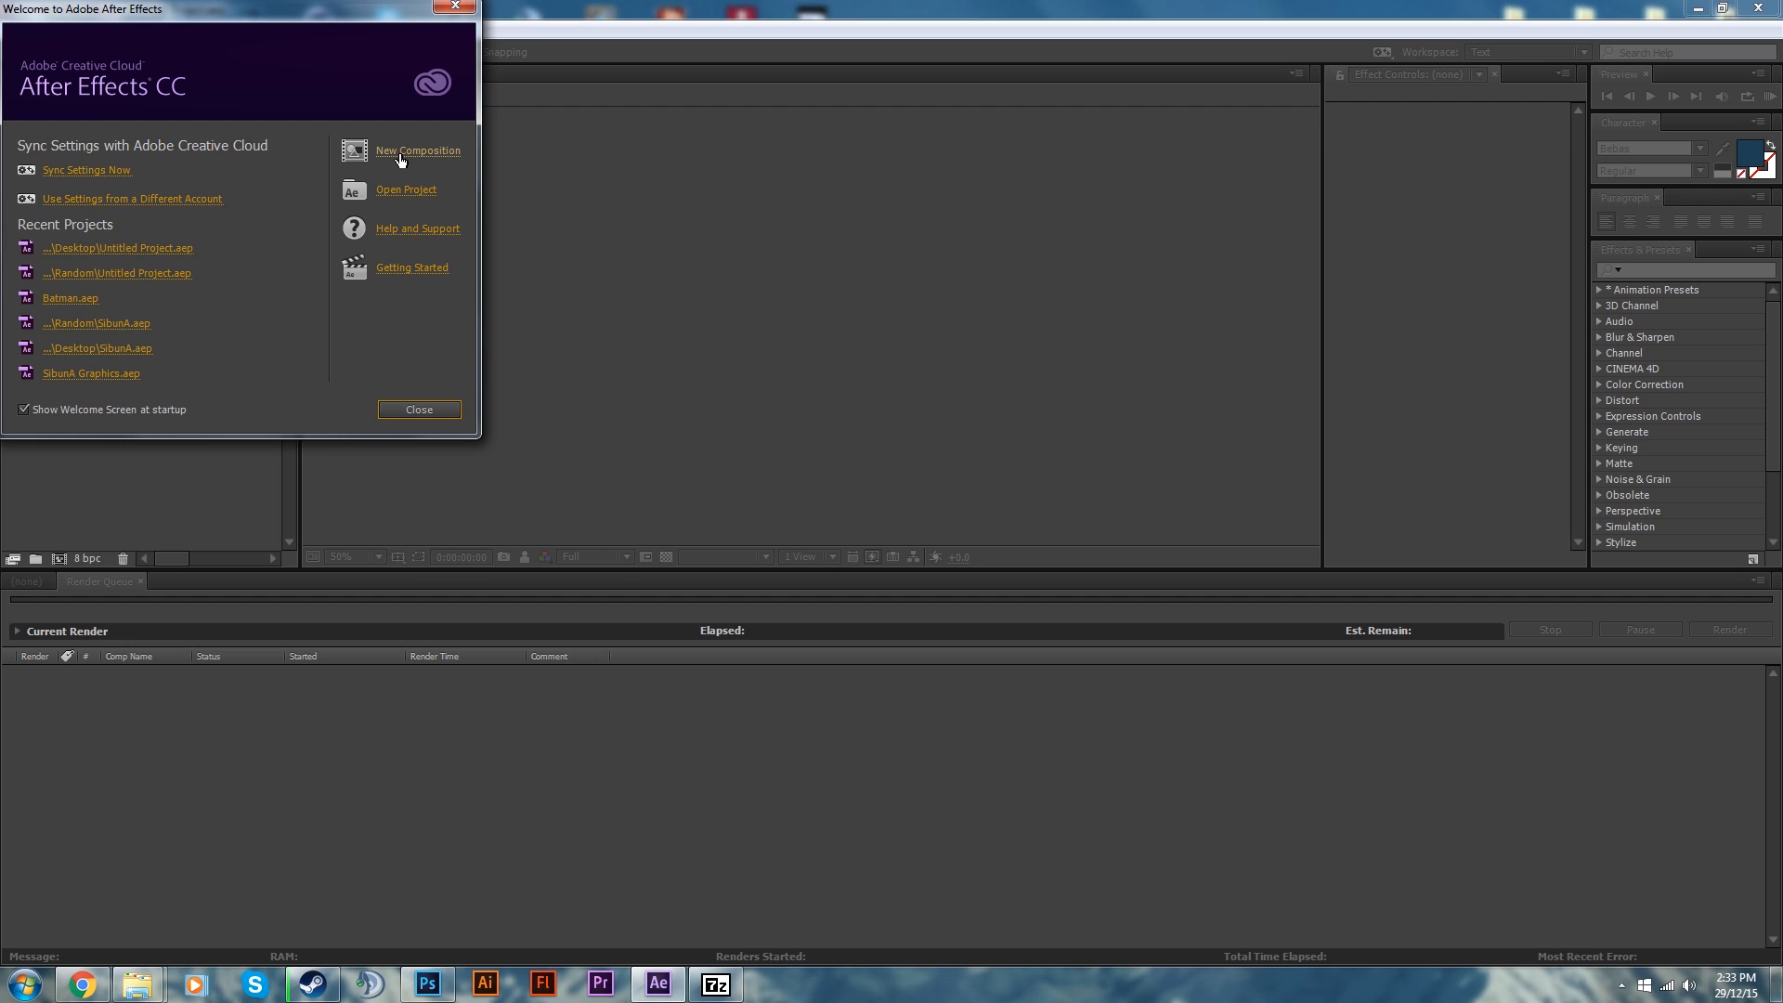
left_click(400, 155)
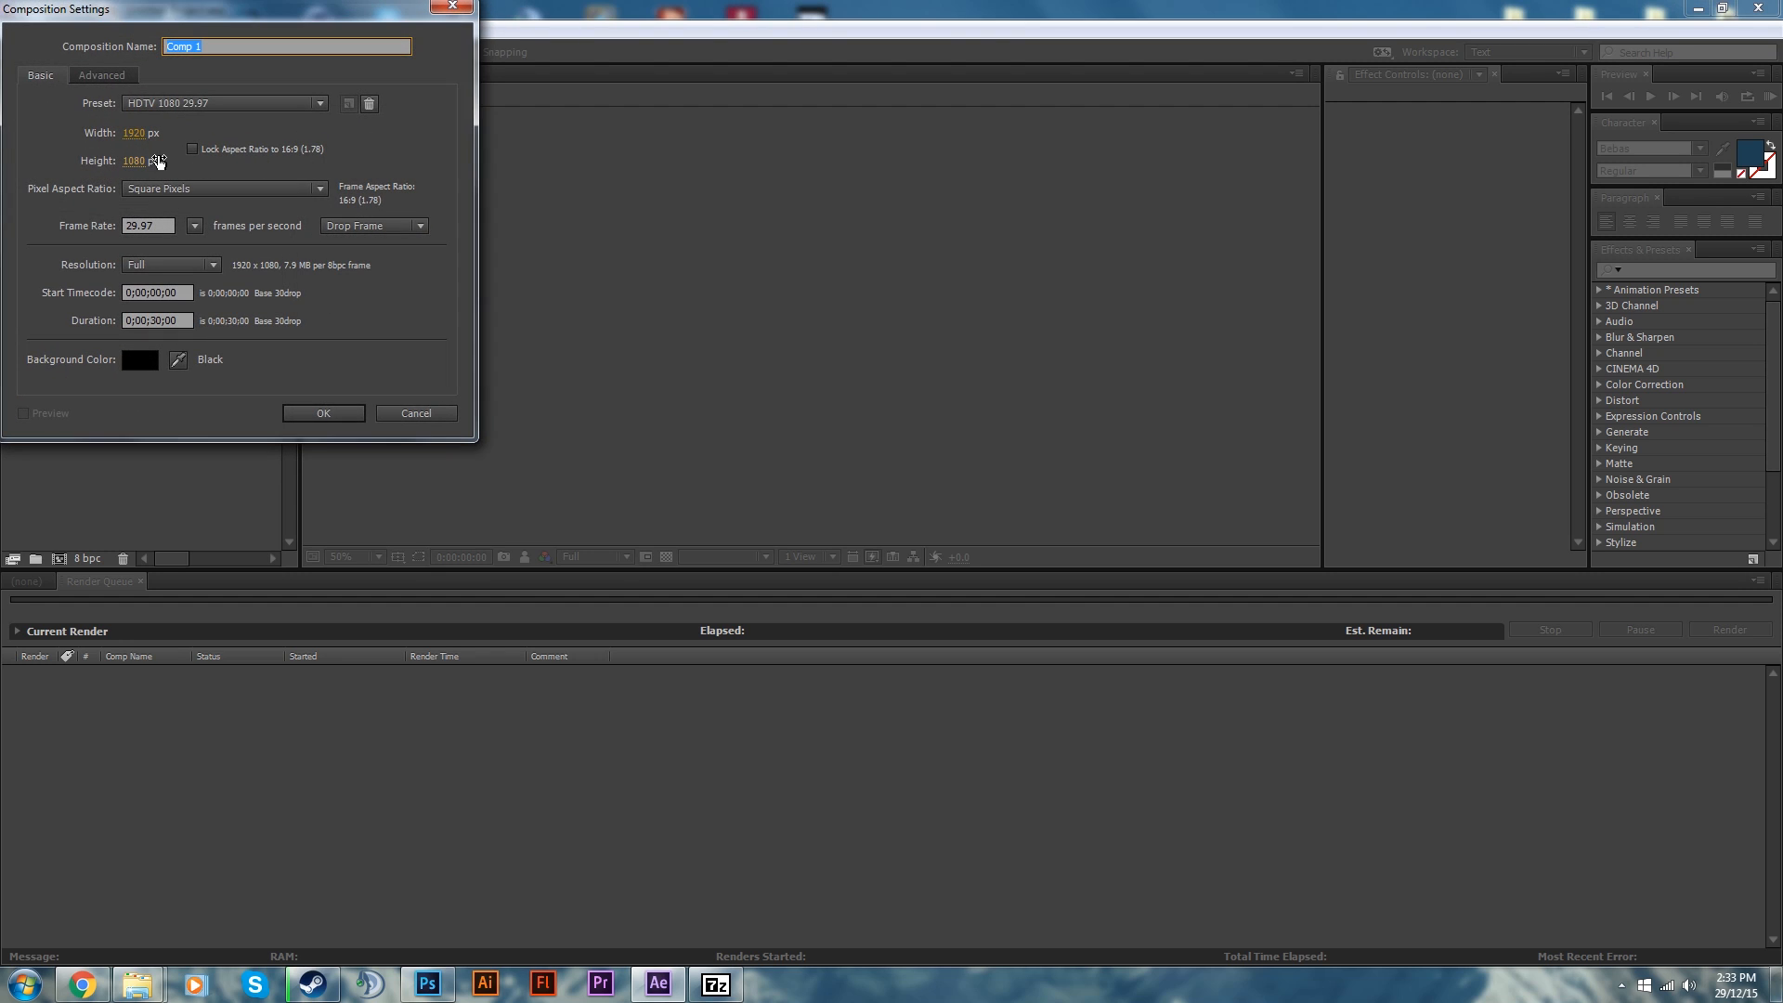
left_click(159, 108)
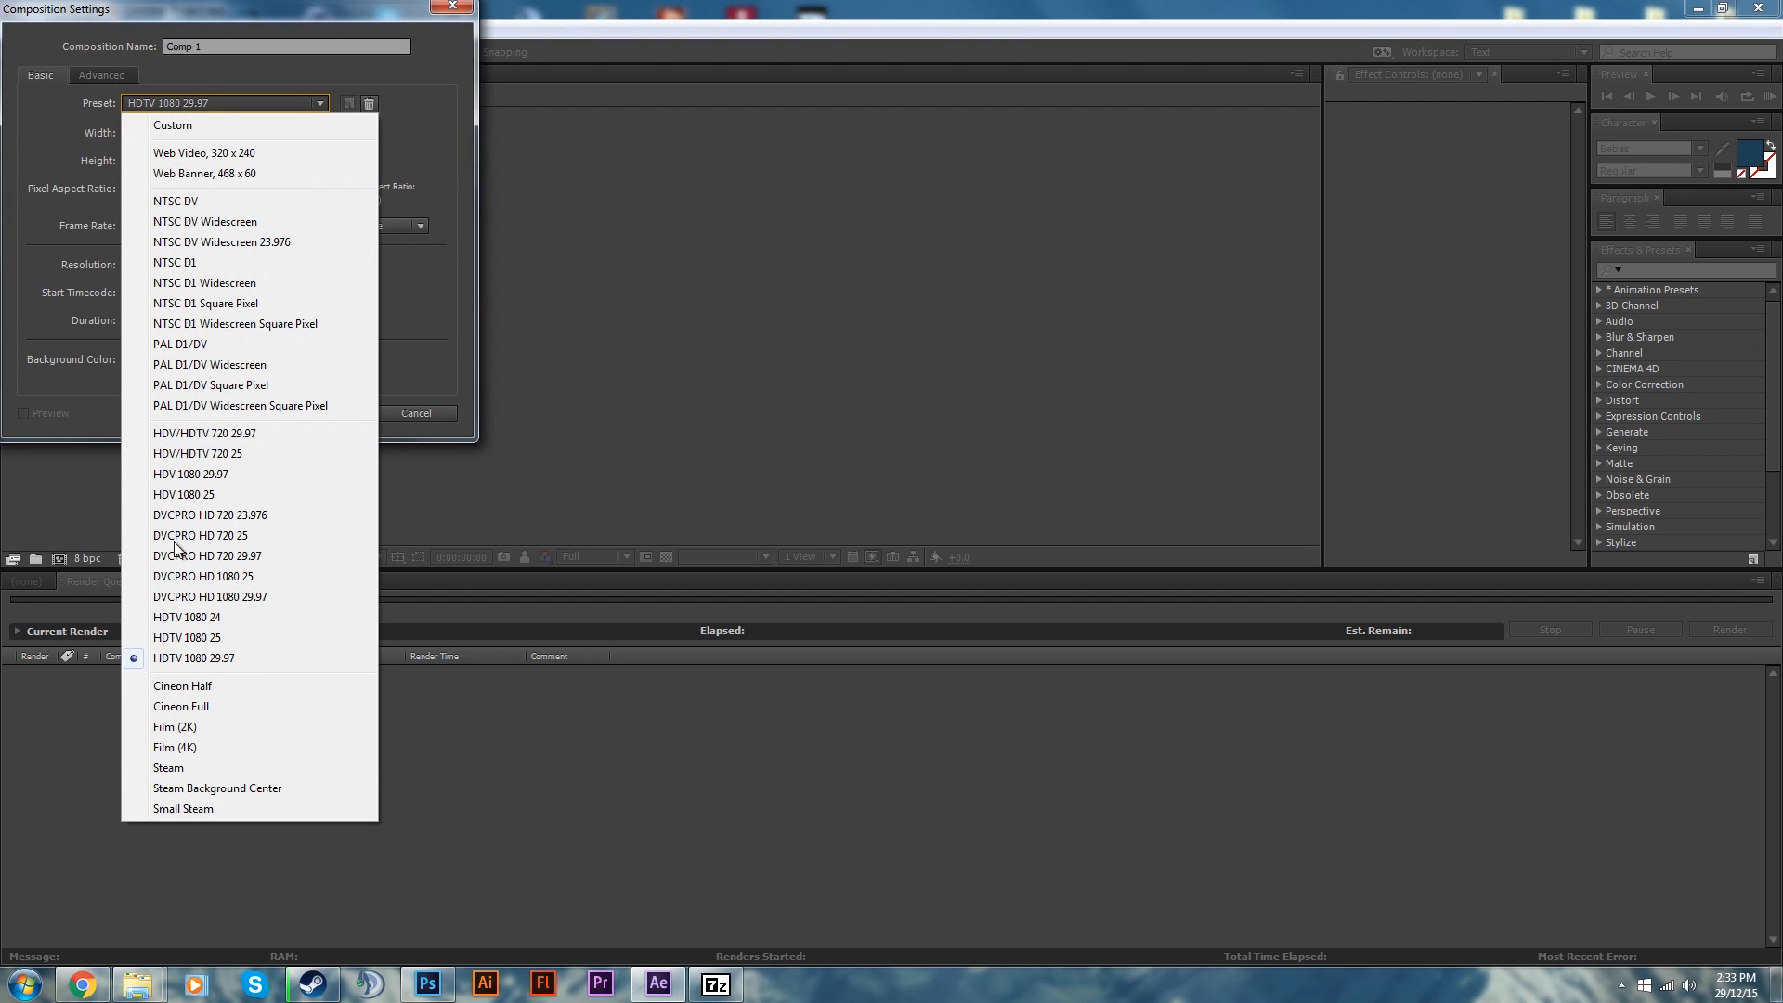
left_click(223, 768)
left_click(164, 109)
left_click(260, 815)
left_click(132, 135)
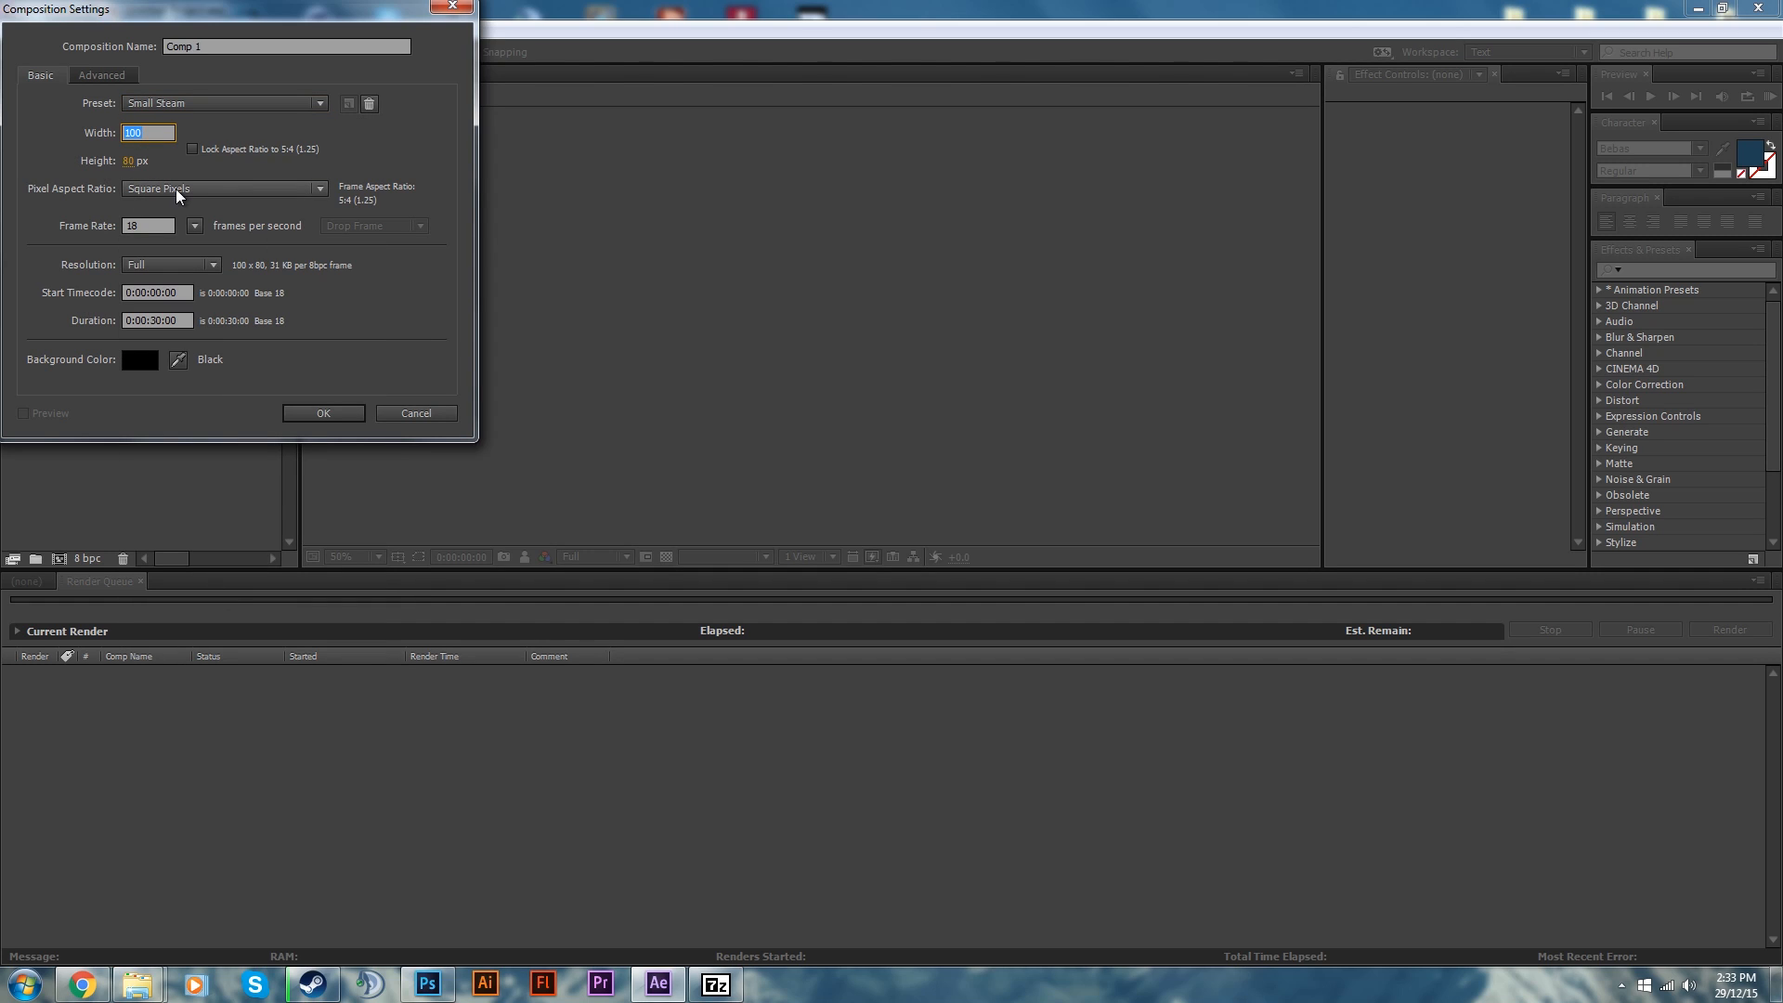
type("506")
key("Tab")
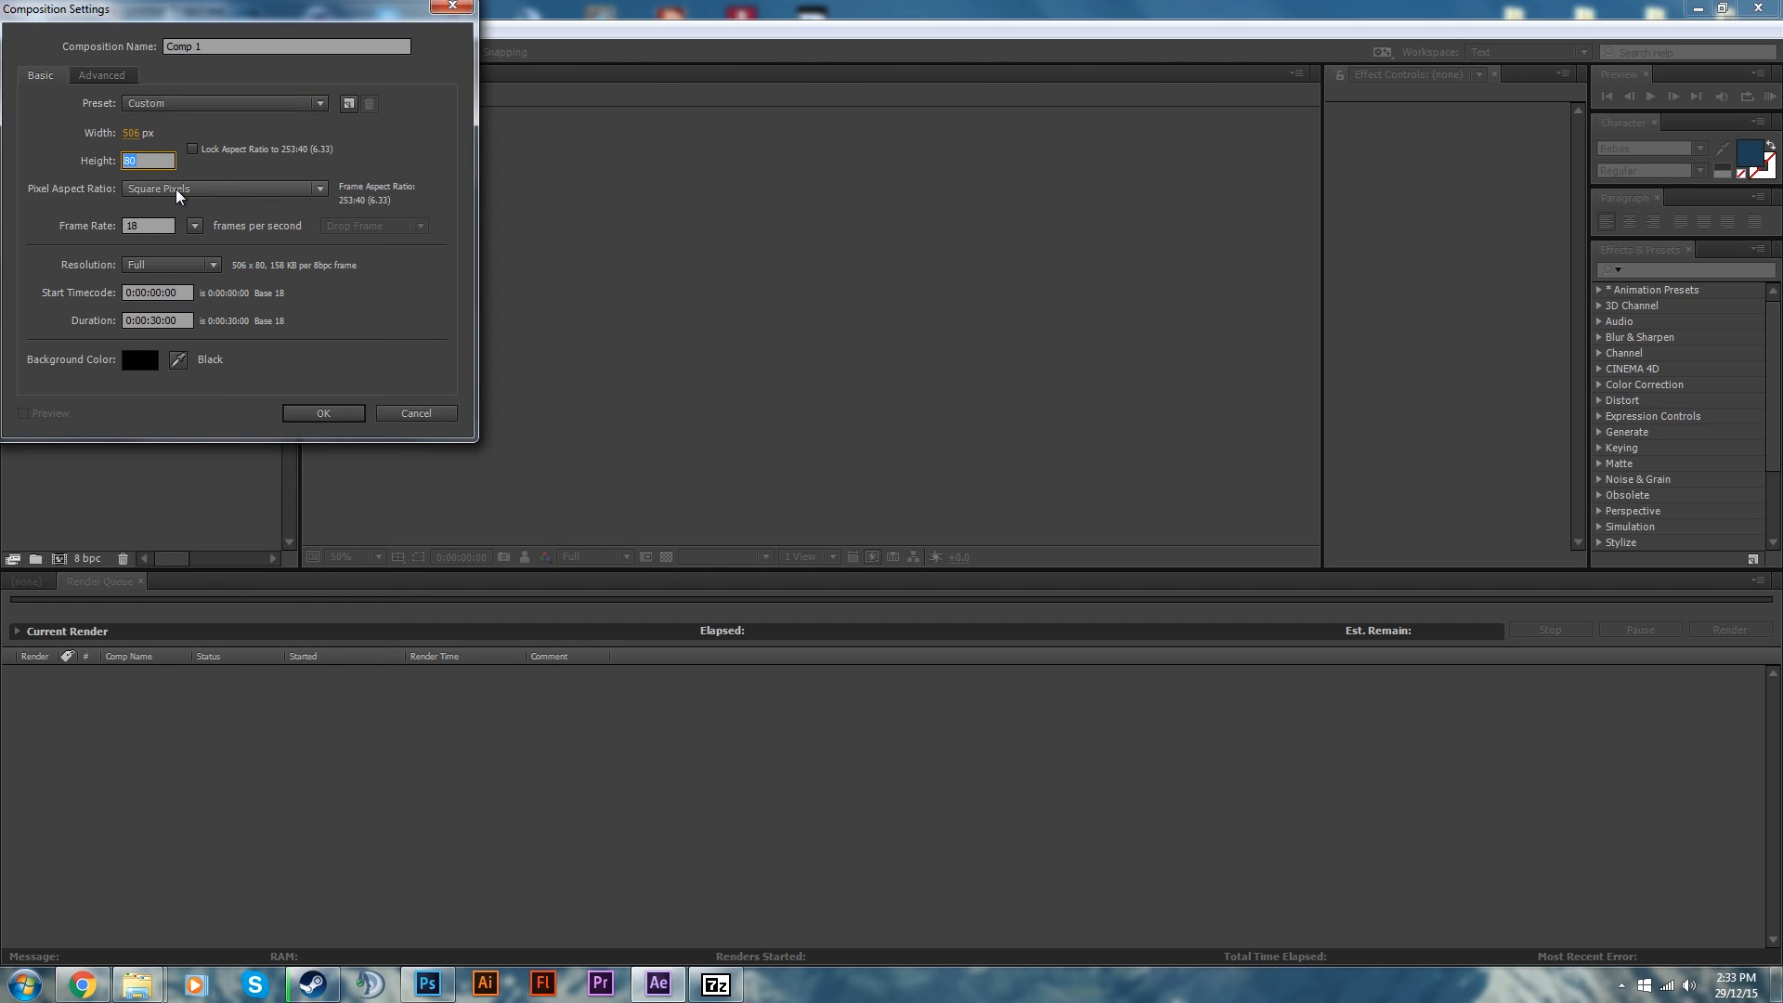
type("506")
left_click(213, 178)
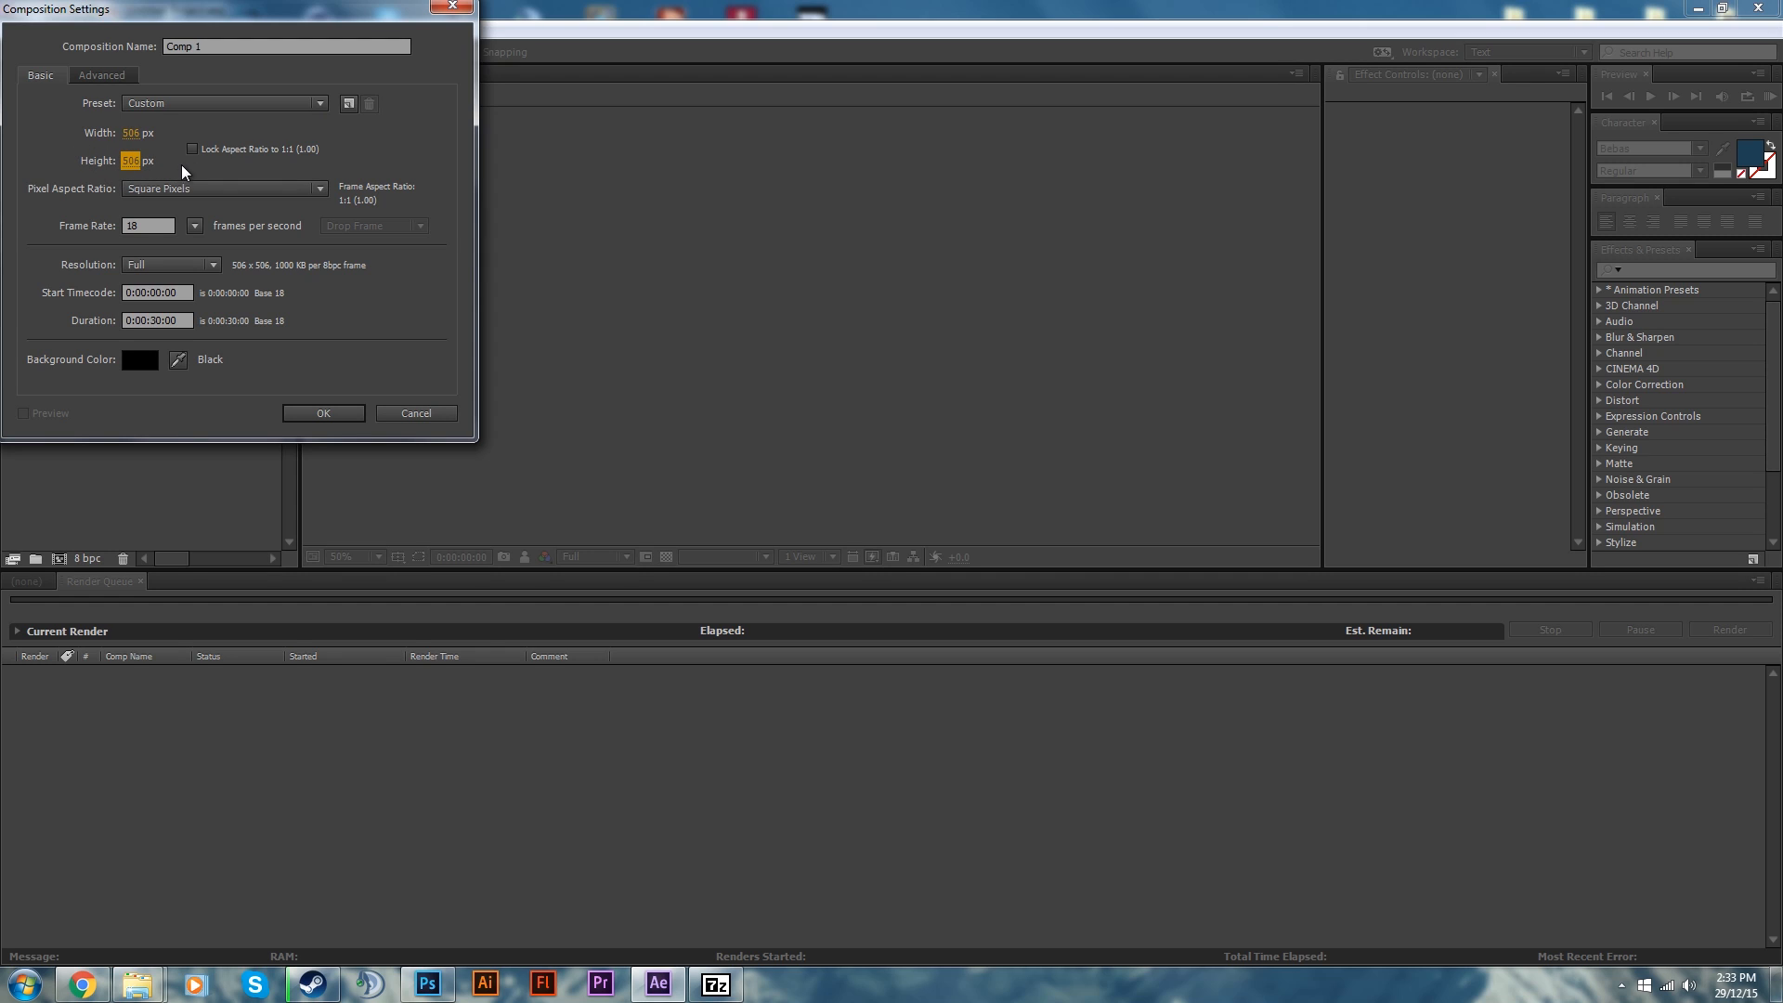
Set the frame rate to 24 fps and the duration to 0:00:02:00, and create the composition
left_click(190, 151)
left_click(147, 226)
type("24")
left_click(163, 320)
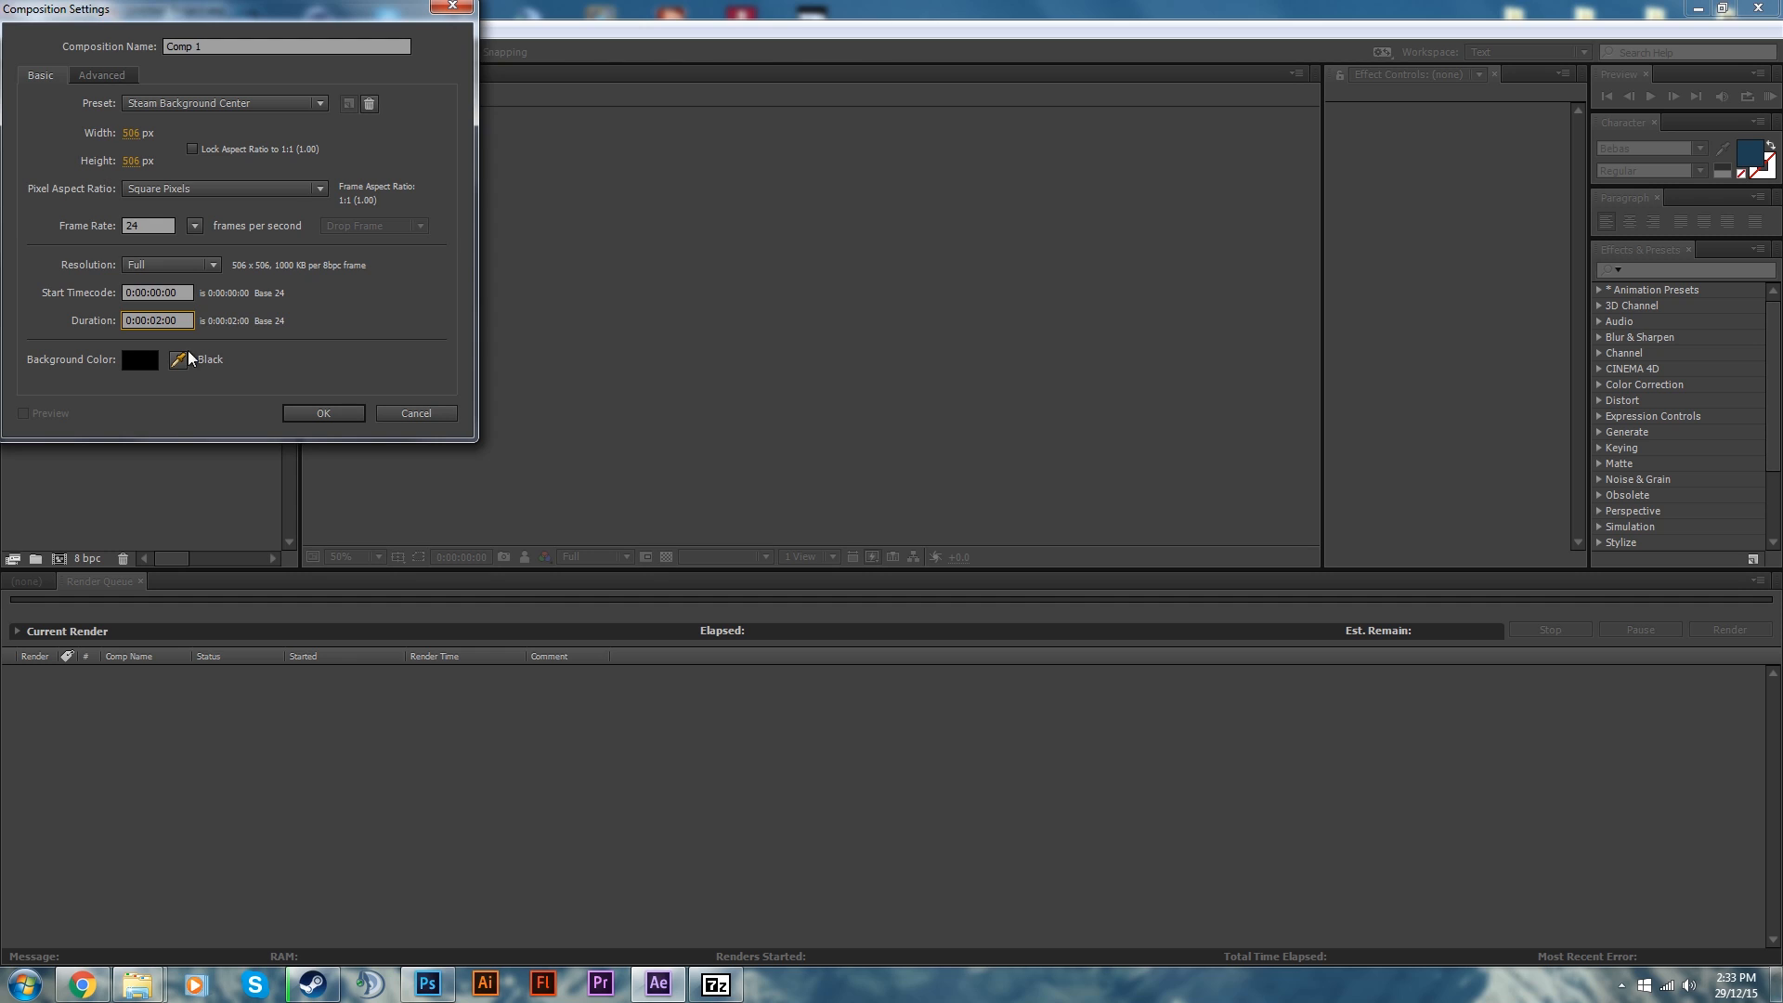
left_click(327, 413)
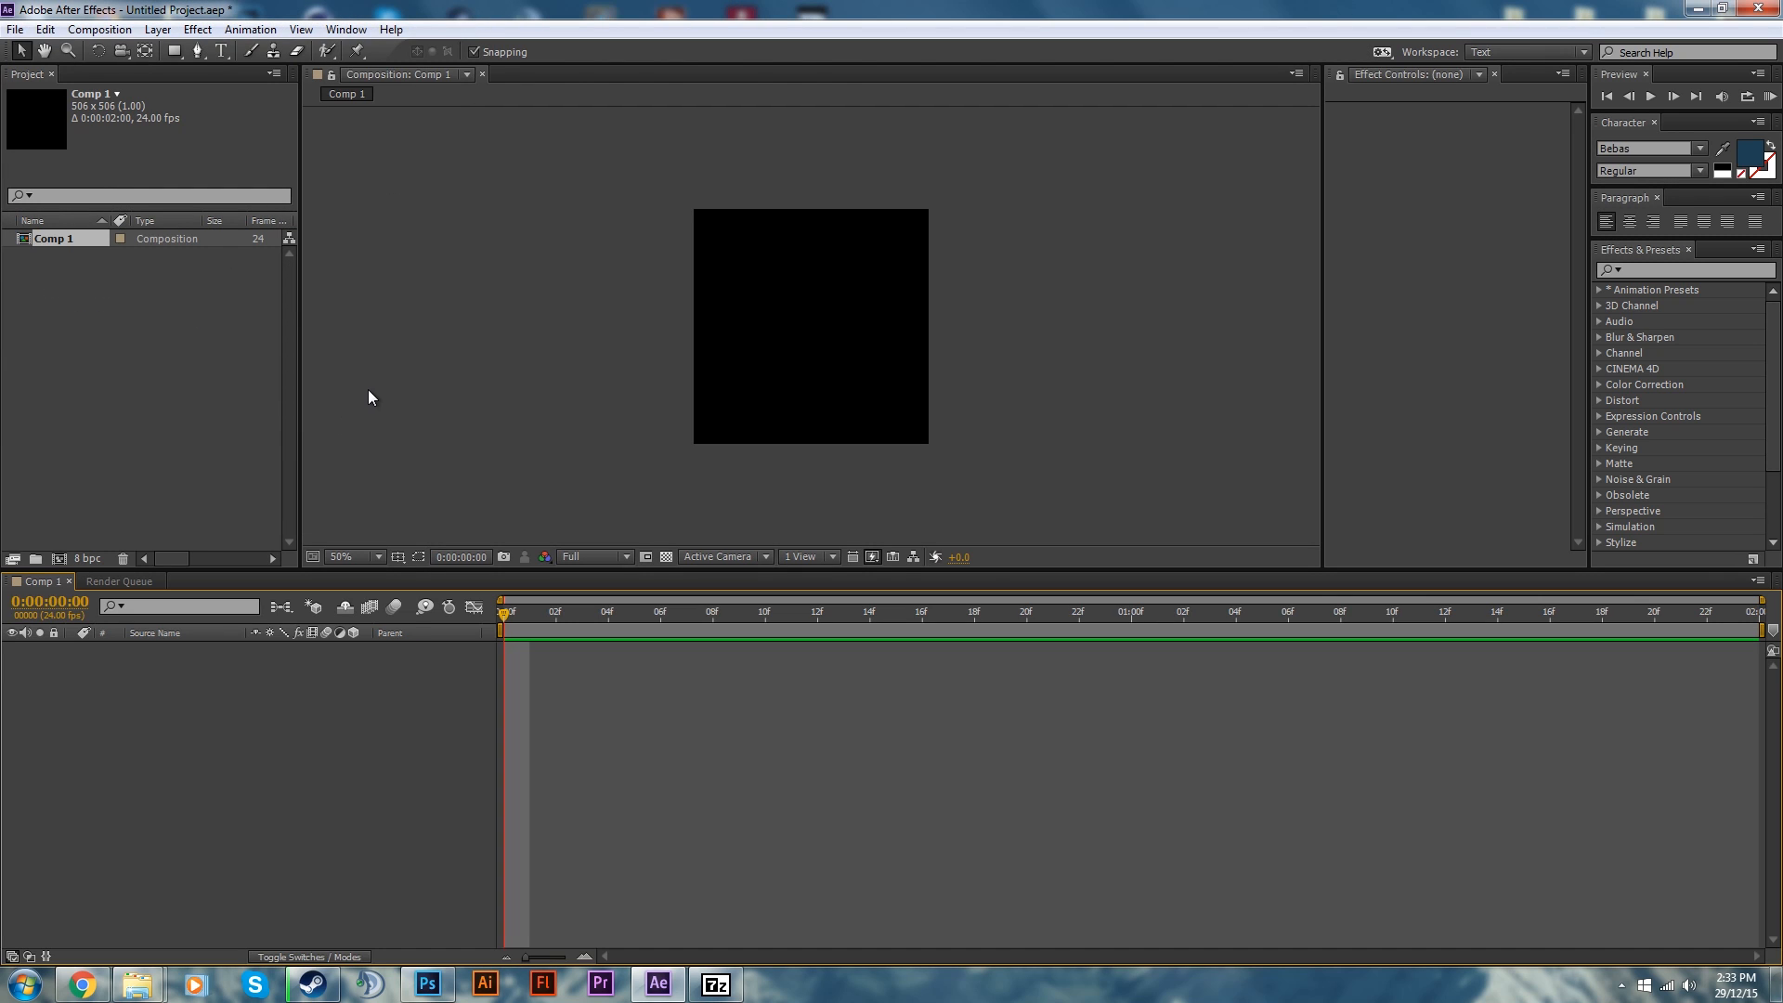
Close the 7-Zip window and add artwork_center.png from the desktop as a layer in Comp 1
scroll(369, 390, "up", 1)
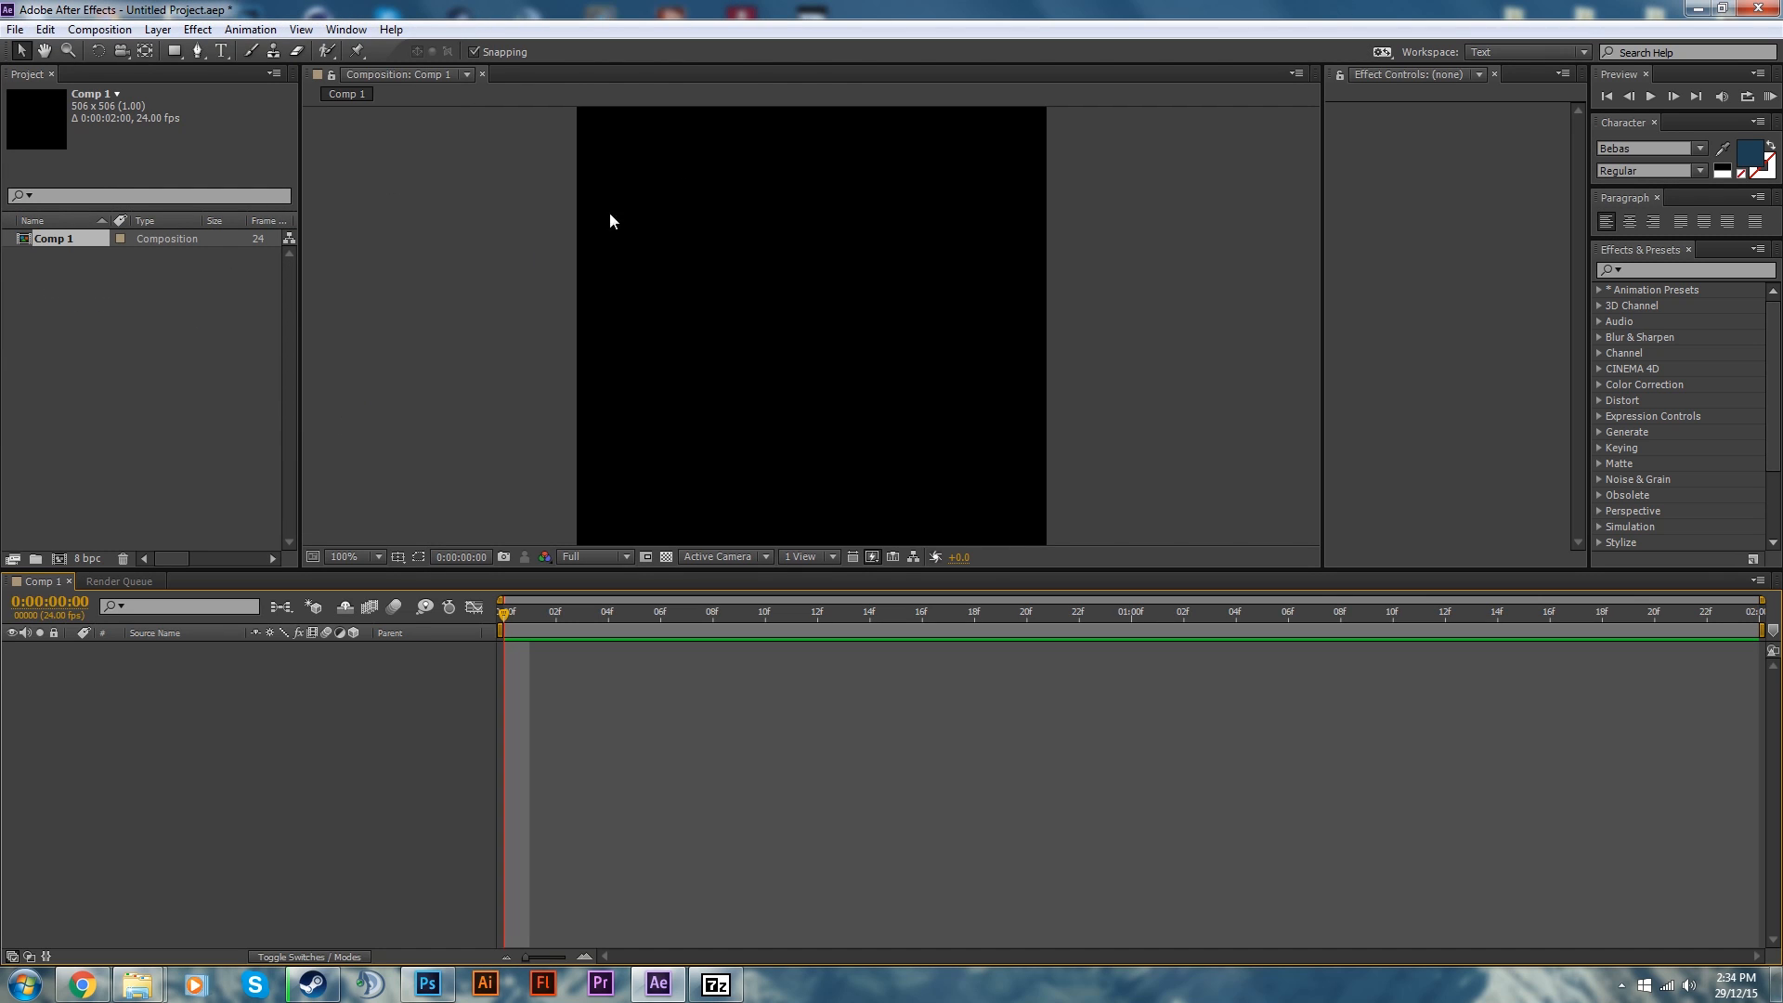
left_click_drag(866, 5, 603, 0)
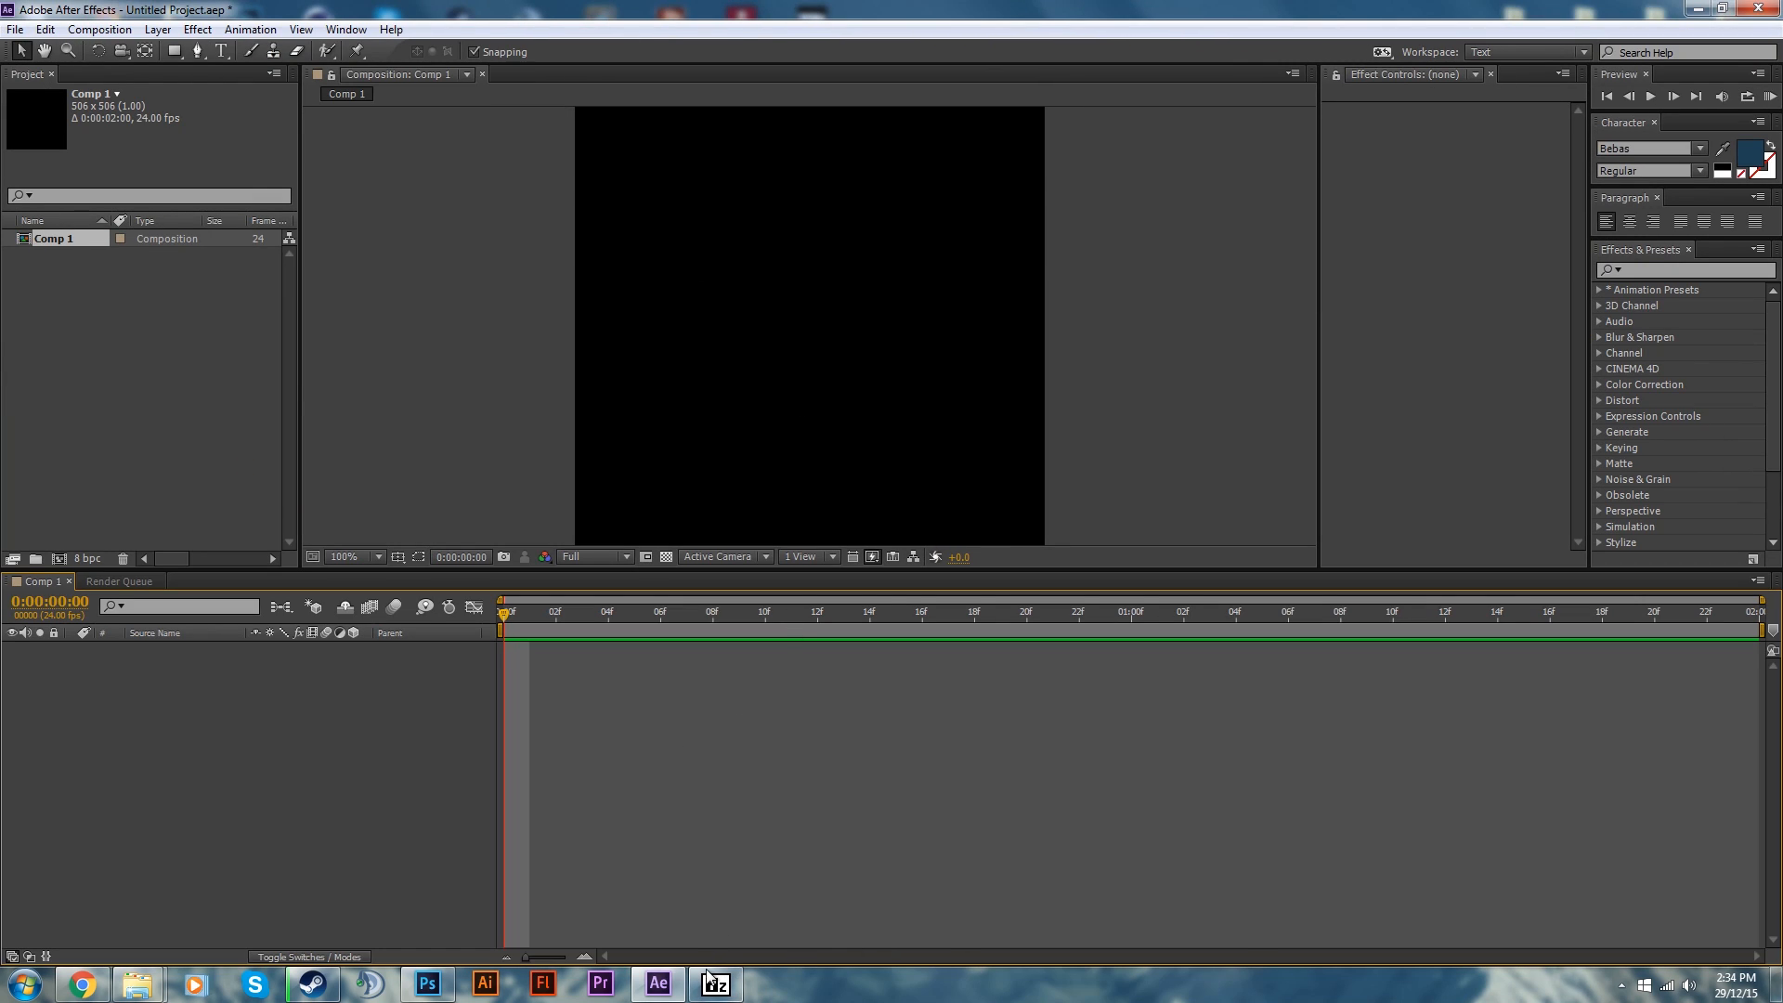
right_click(715, 986)
left_click(698, 942)
left_click(1777, 986)
left_click_drag(600, 348, 165, 656)
left_click(142, 321)
left_click(63, 239)
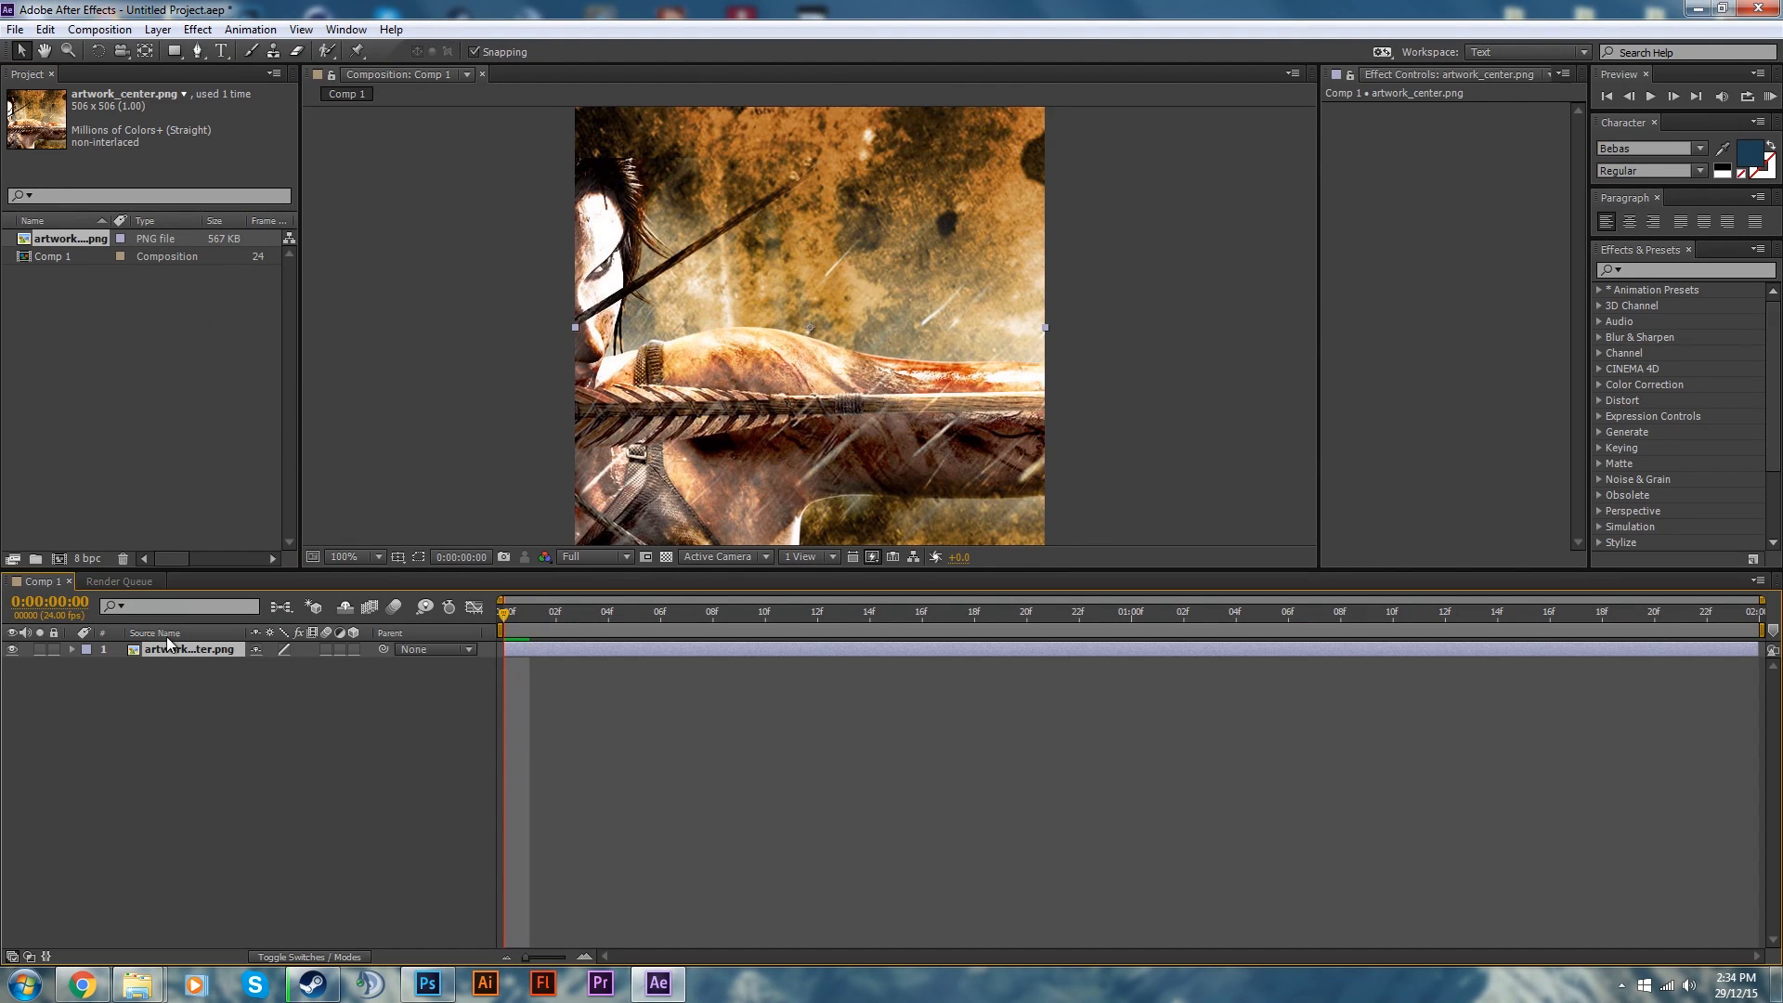
left_click(106, 451)
left_click(507, 488)
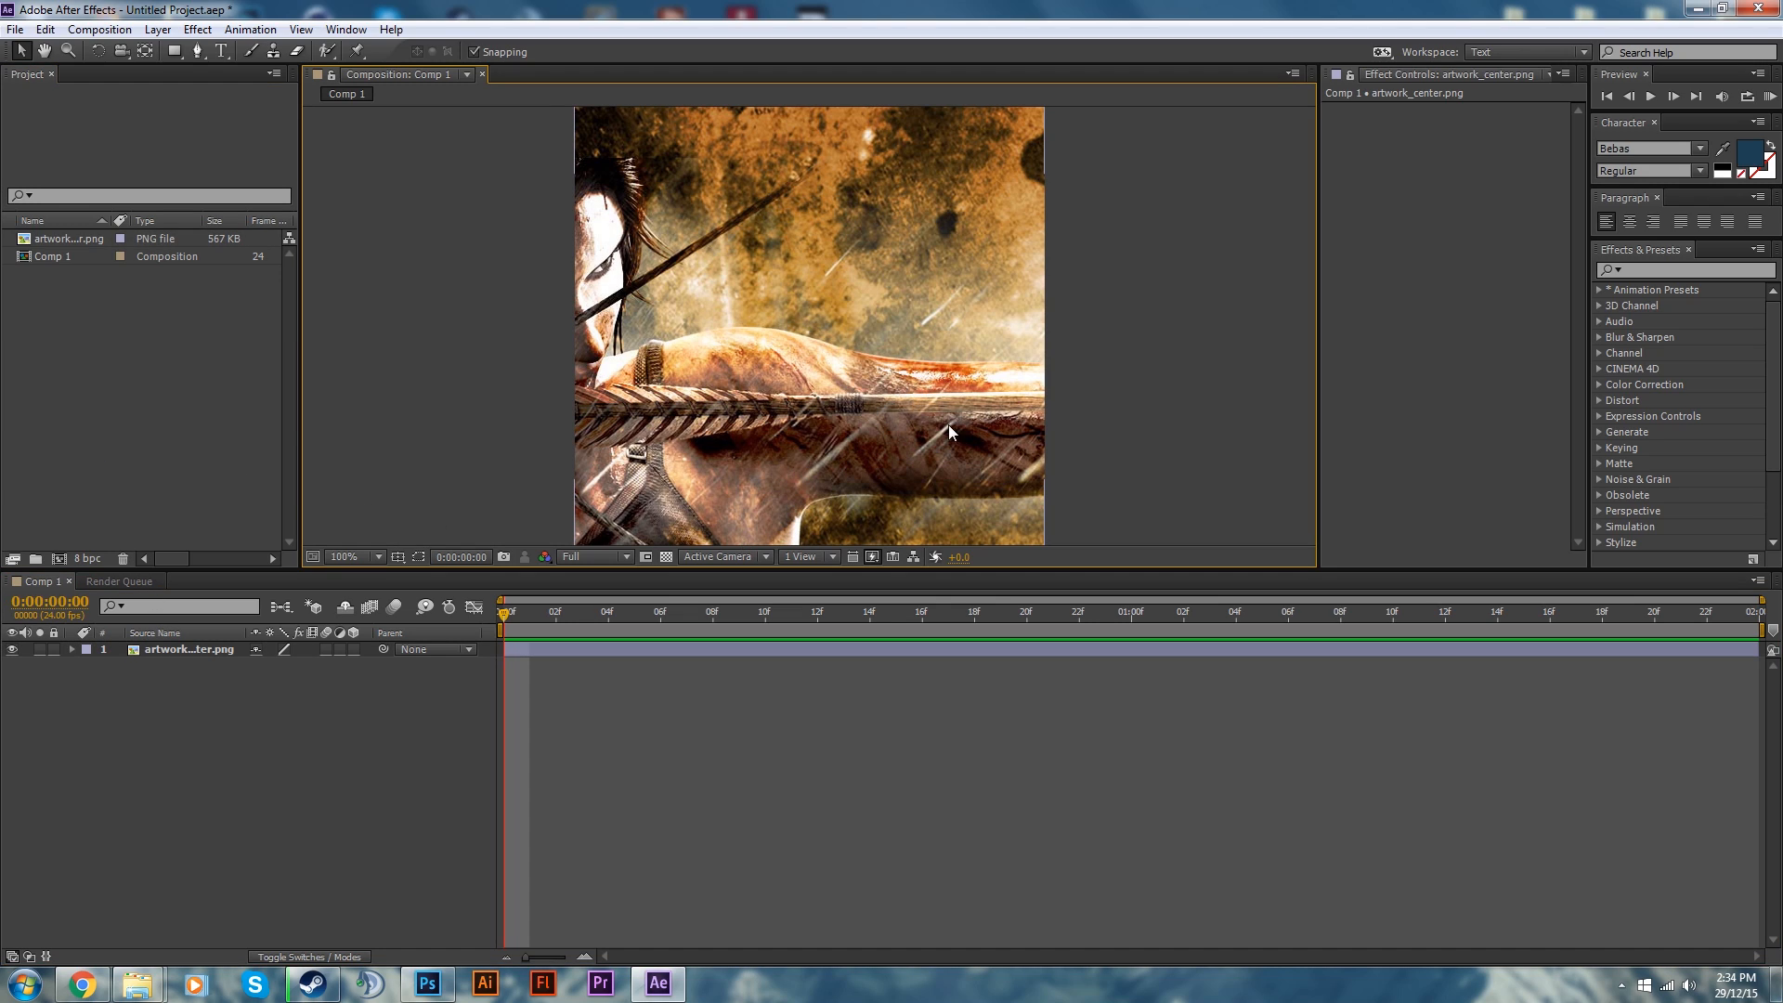
Search the effects for "rain" and apply CC Rainfall to the artwork_center.png layer
left_click(1693, 272)
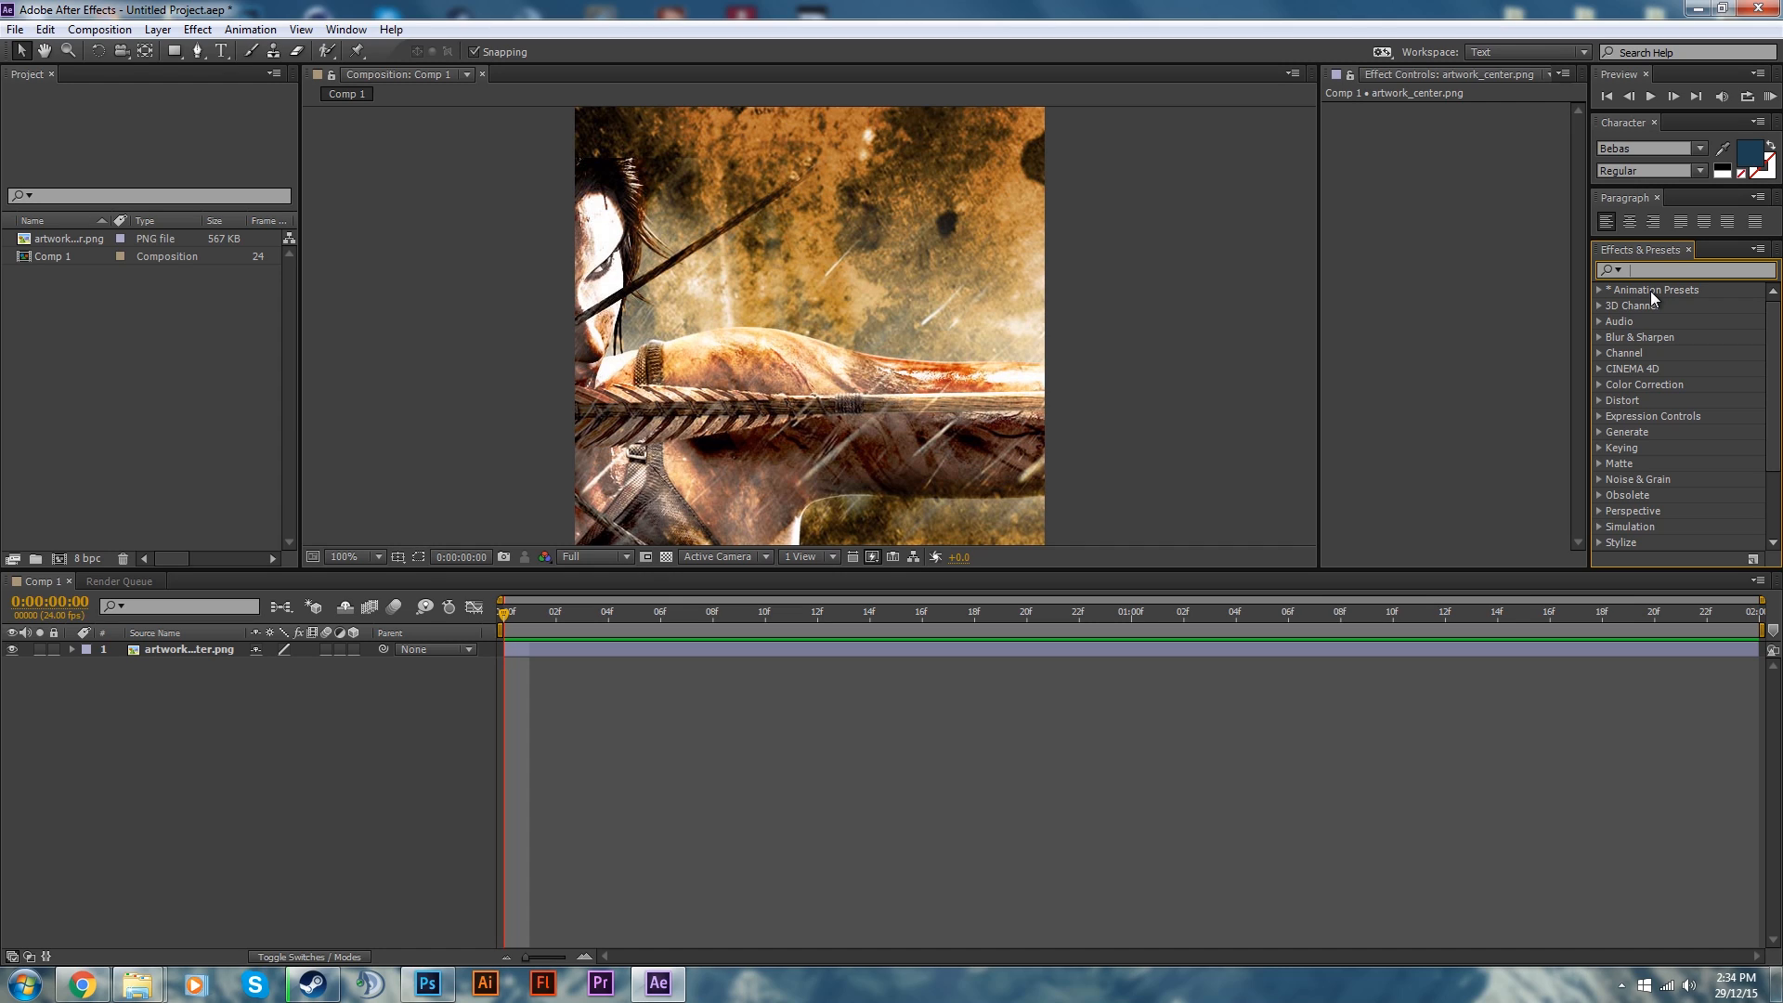
left_click(345, 29)
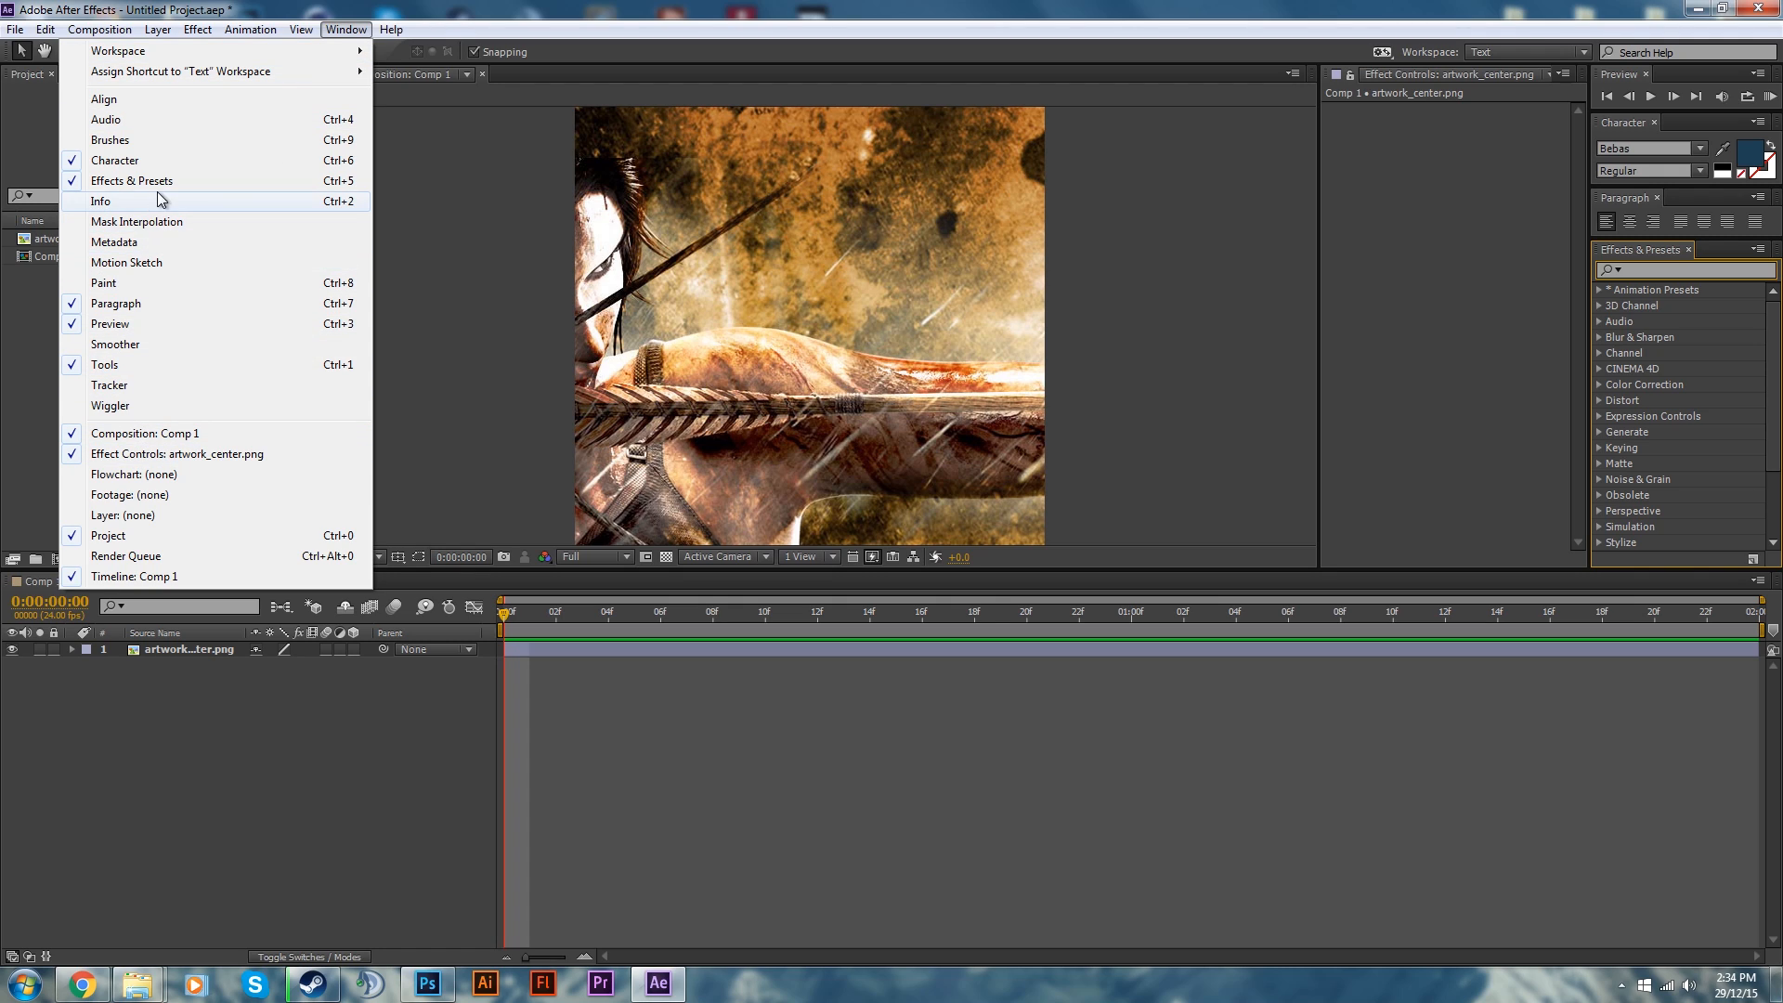
left_click(442, 264)
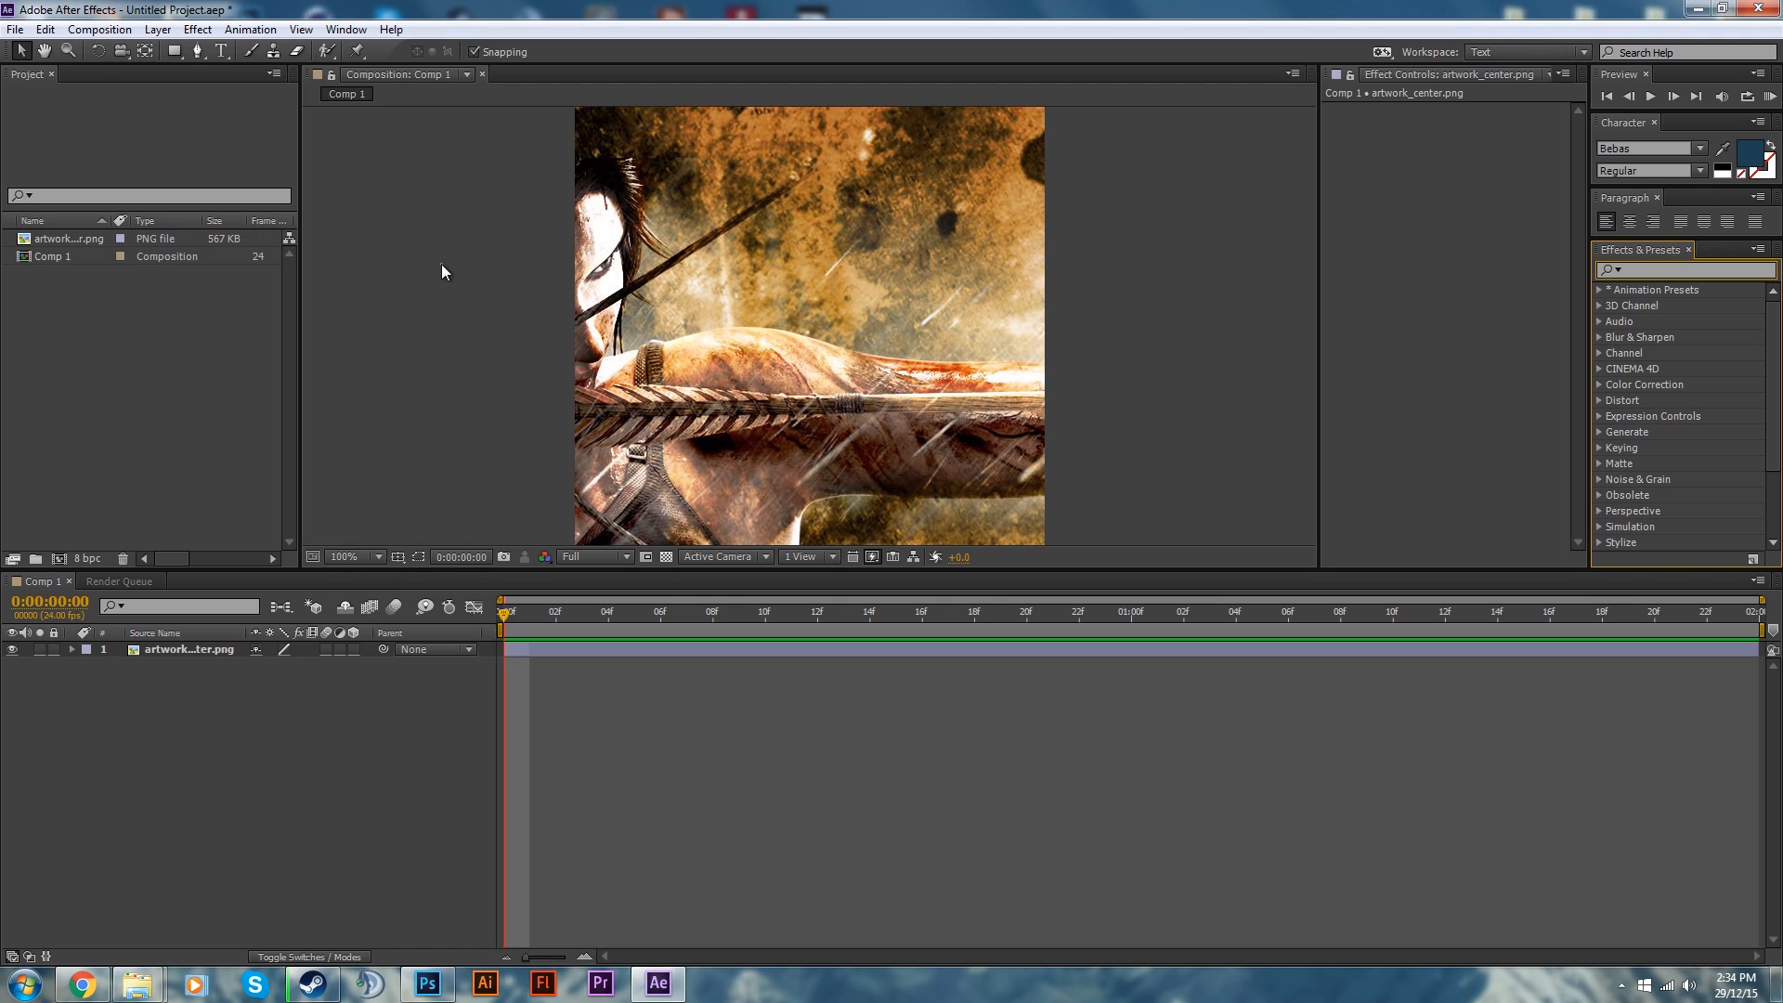
left_click(1686, 269)
left_click(1686, 267)
type("rain")
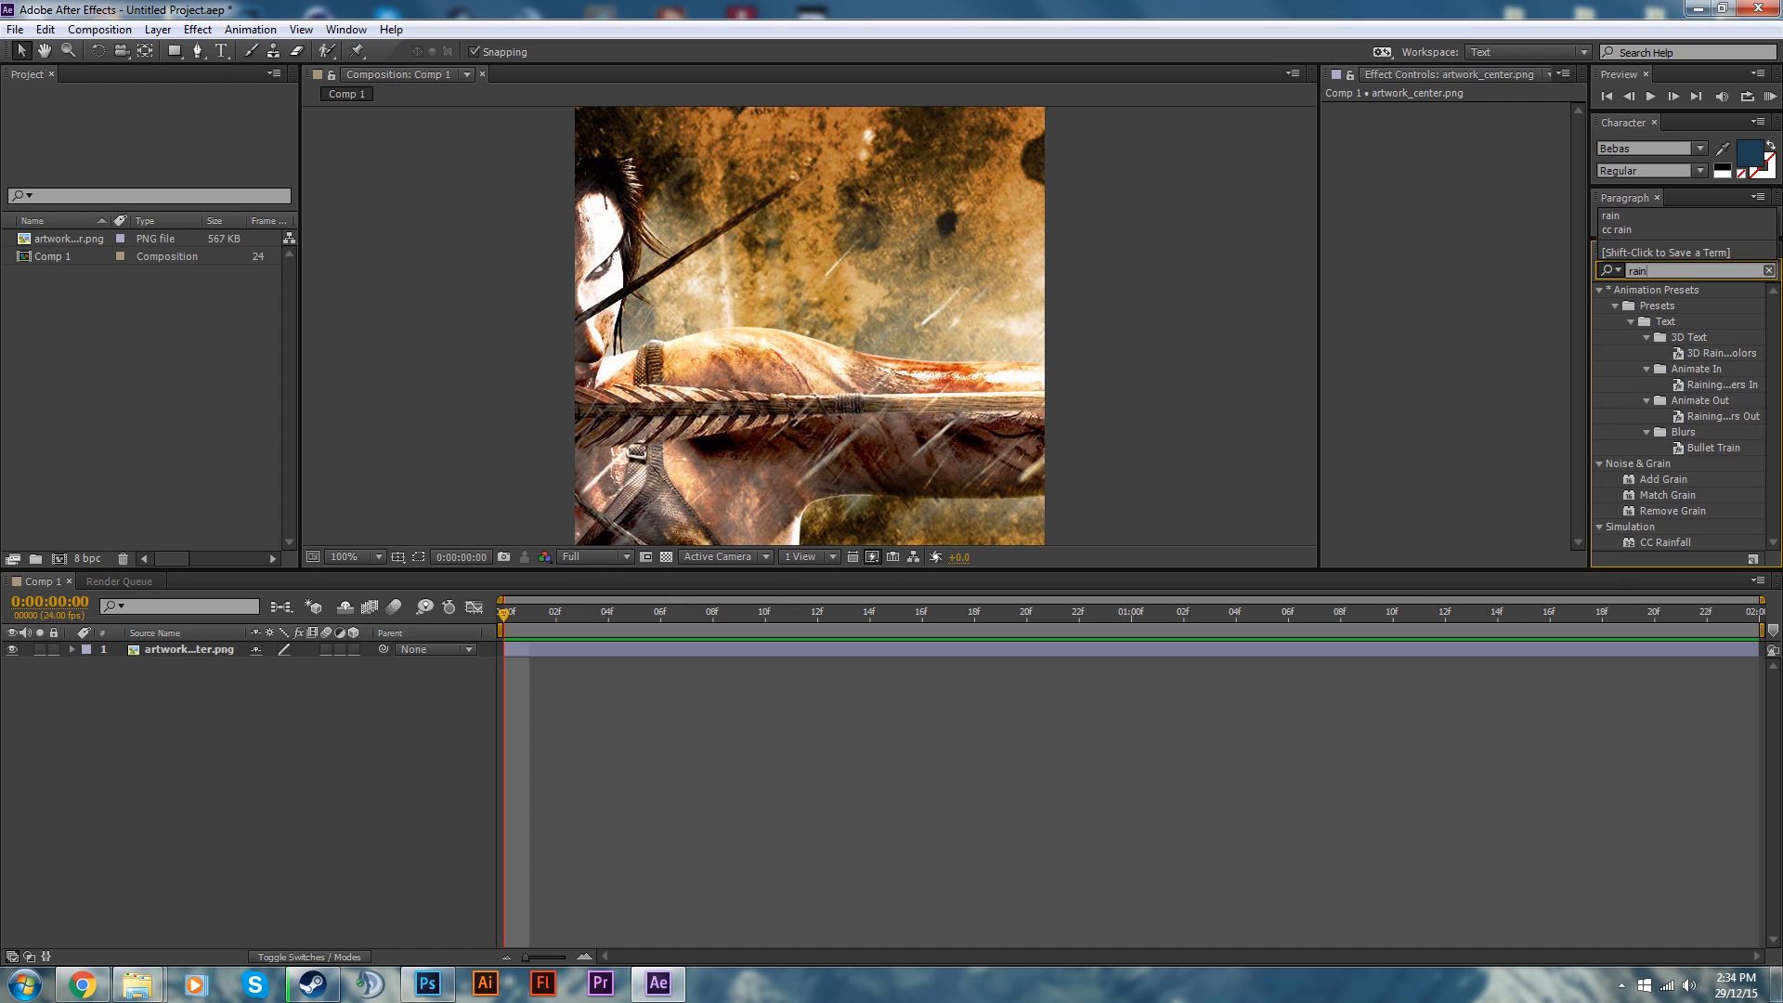
left_click(1659, 543)
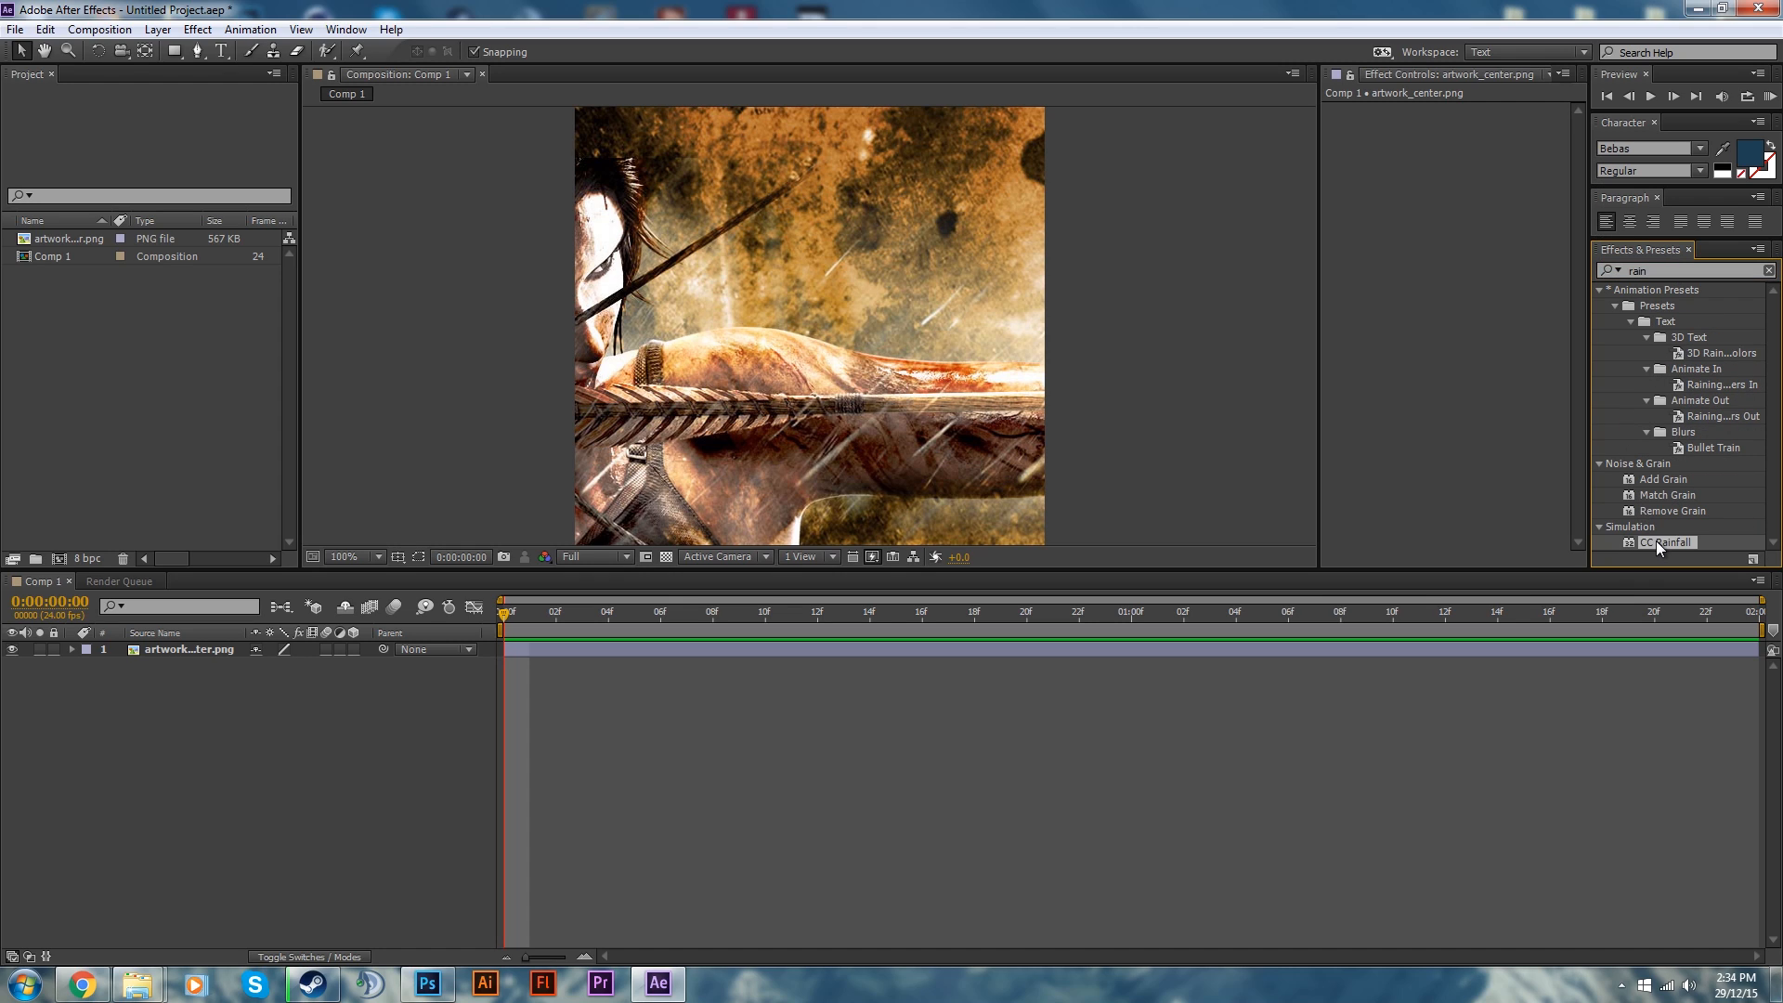
left_click_drag(1663, 542, 166, 649)
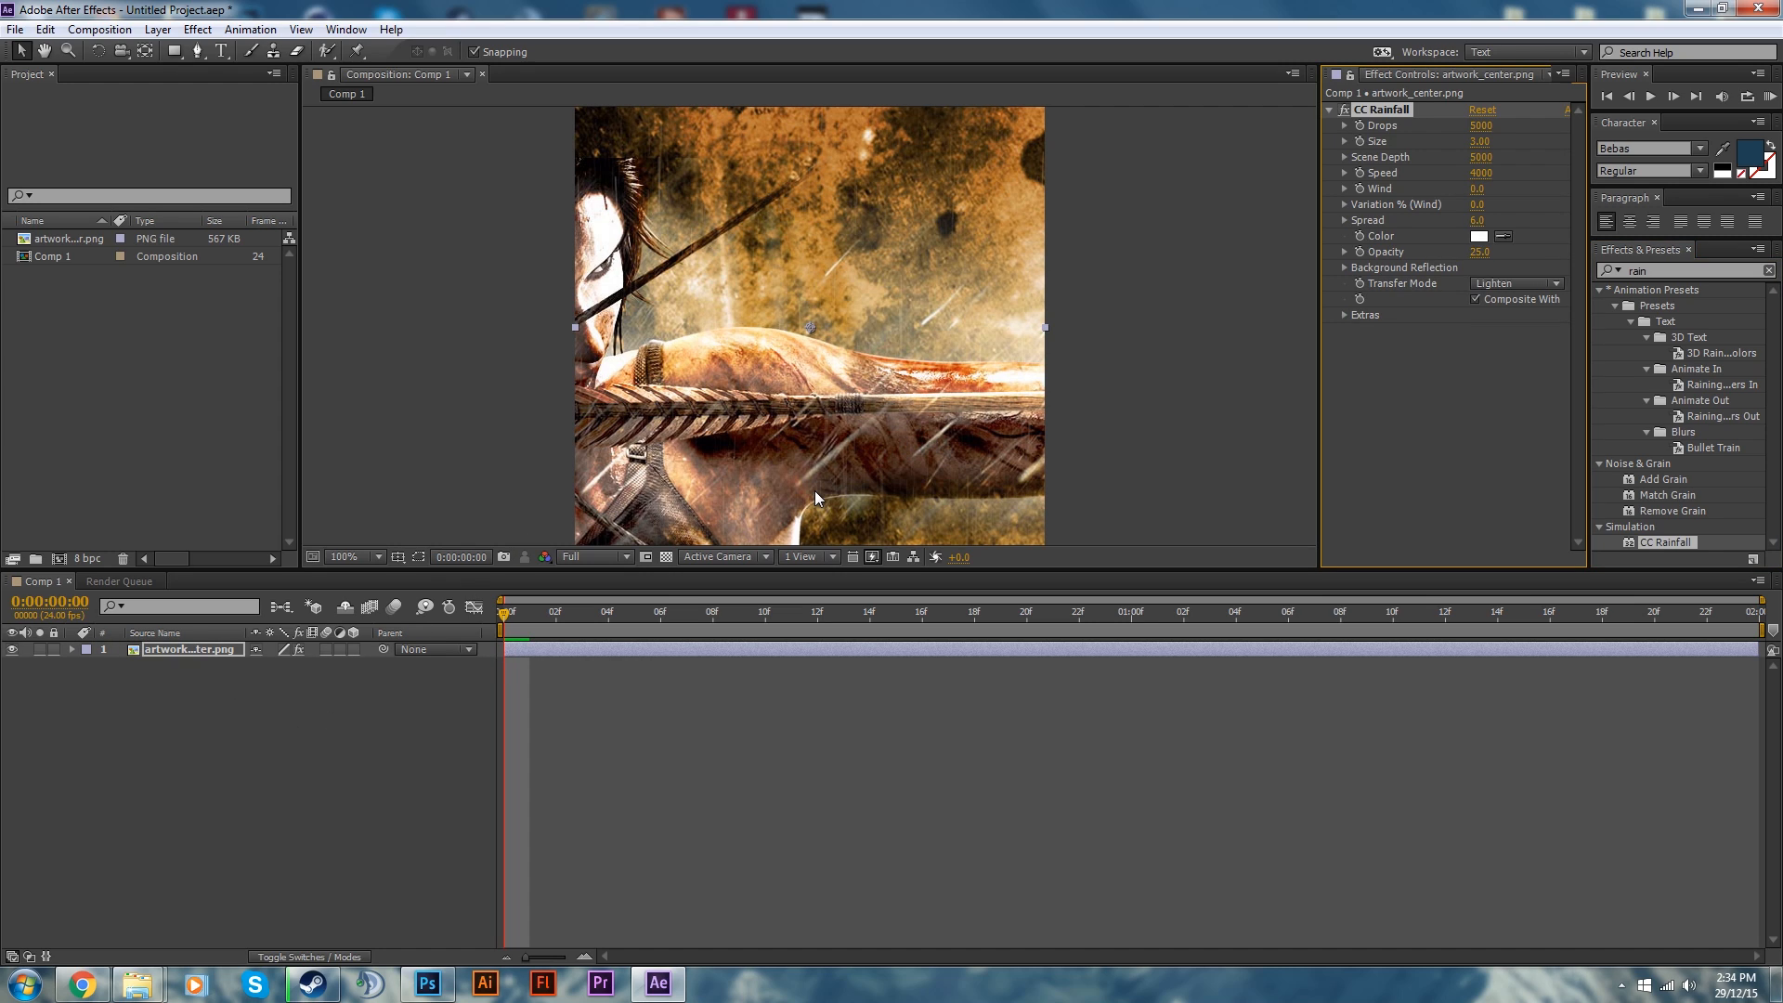
Play back Comp 1 and look closely at the rainfall over the artwork
key("space")
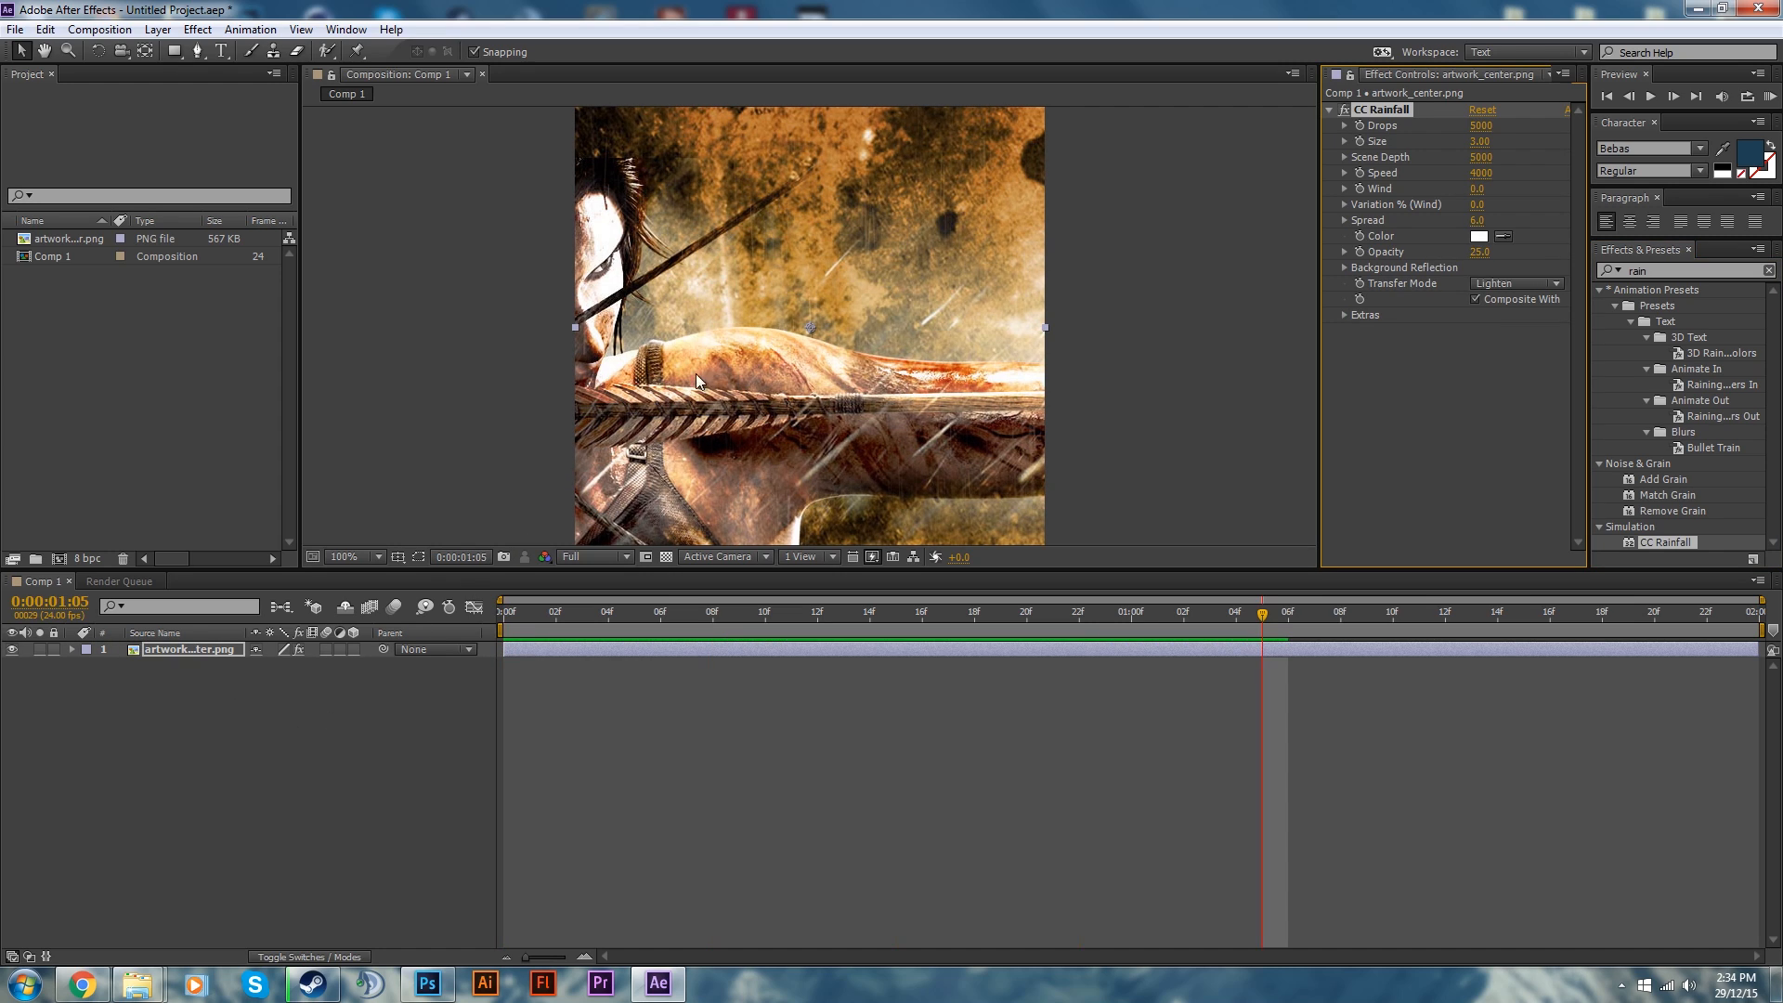
scroll(717, 370, "up", 3)
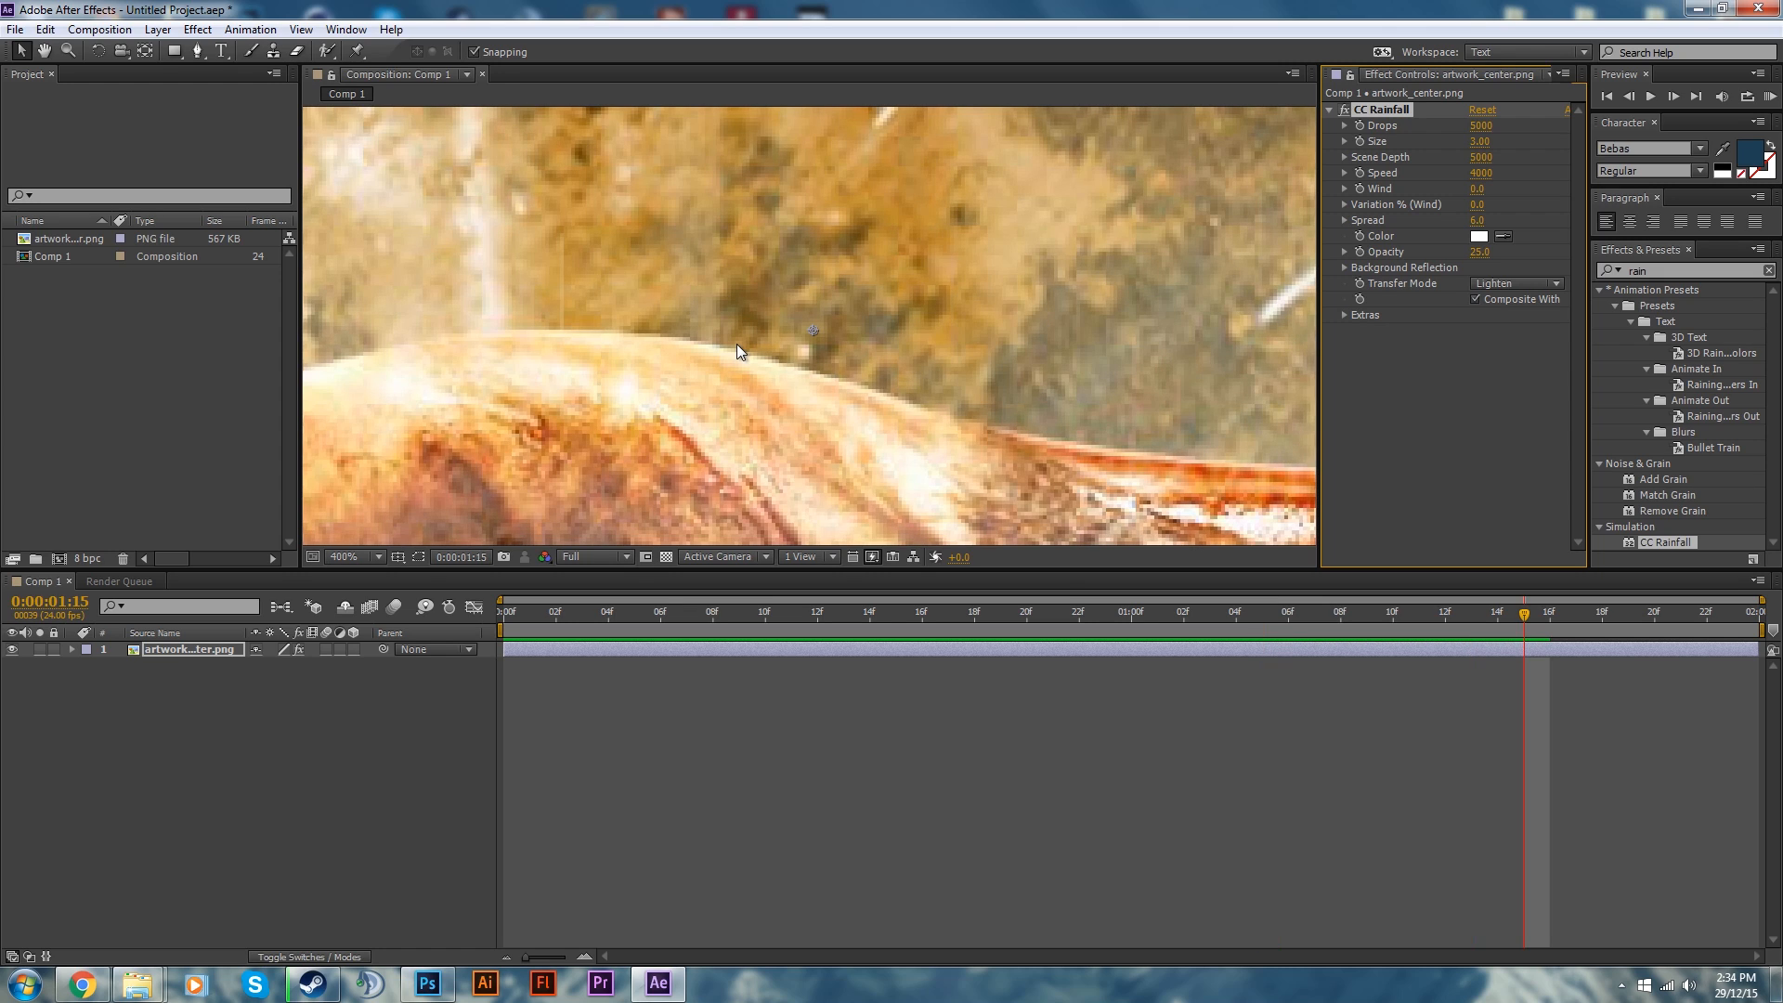
scroll(737, 350, "down", 3)
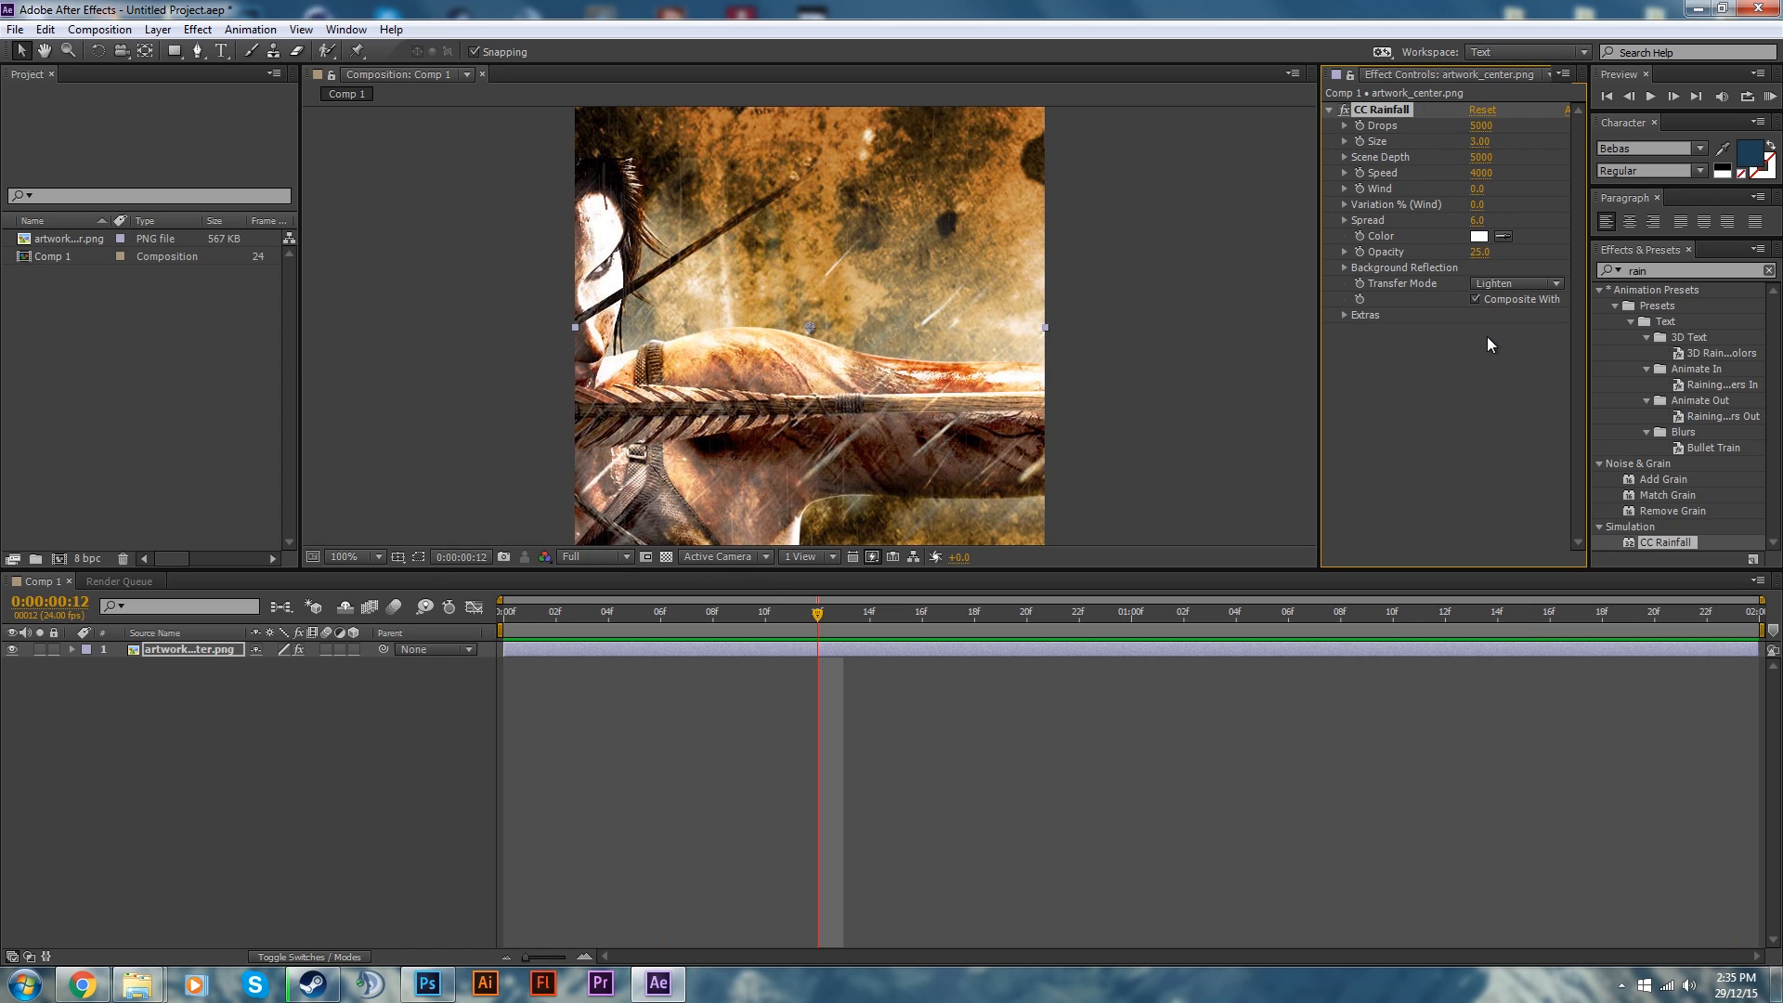
Set the rainfall's Wind to -3440, Opacity to 47, Size to 7 and Drops to 1200, and preview the animation
left_click_drag(1479, 192, 1127, 152)
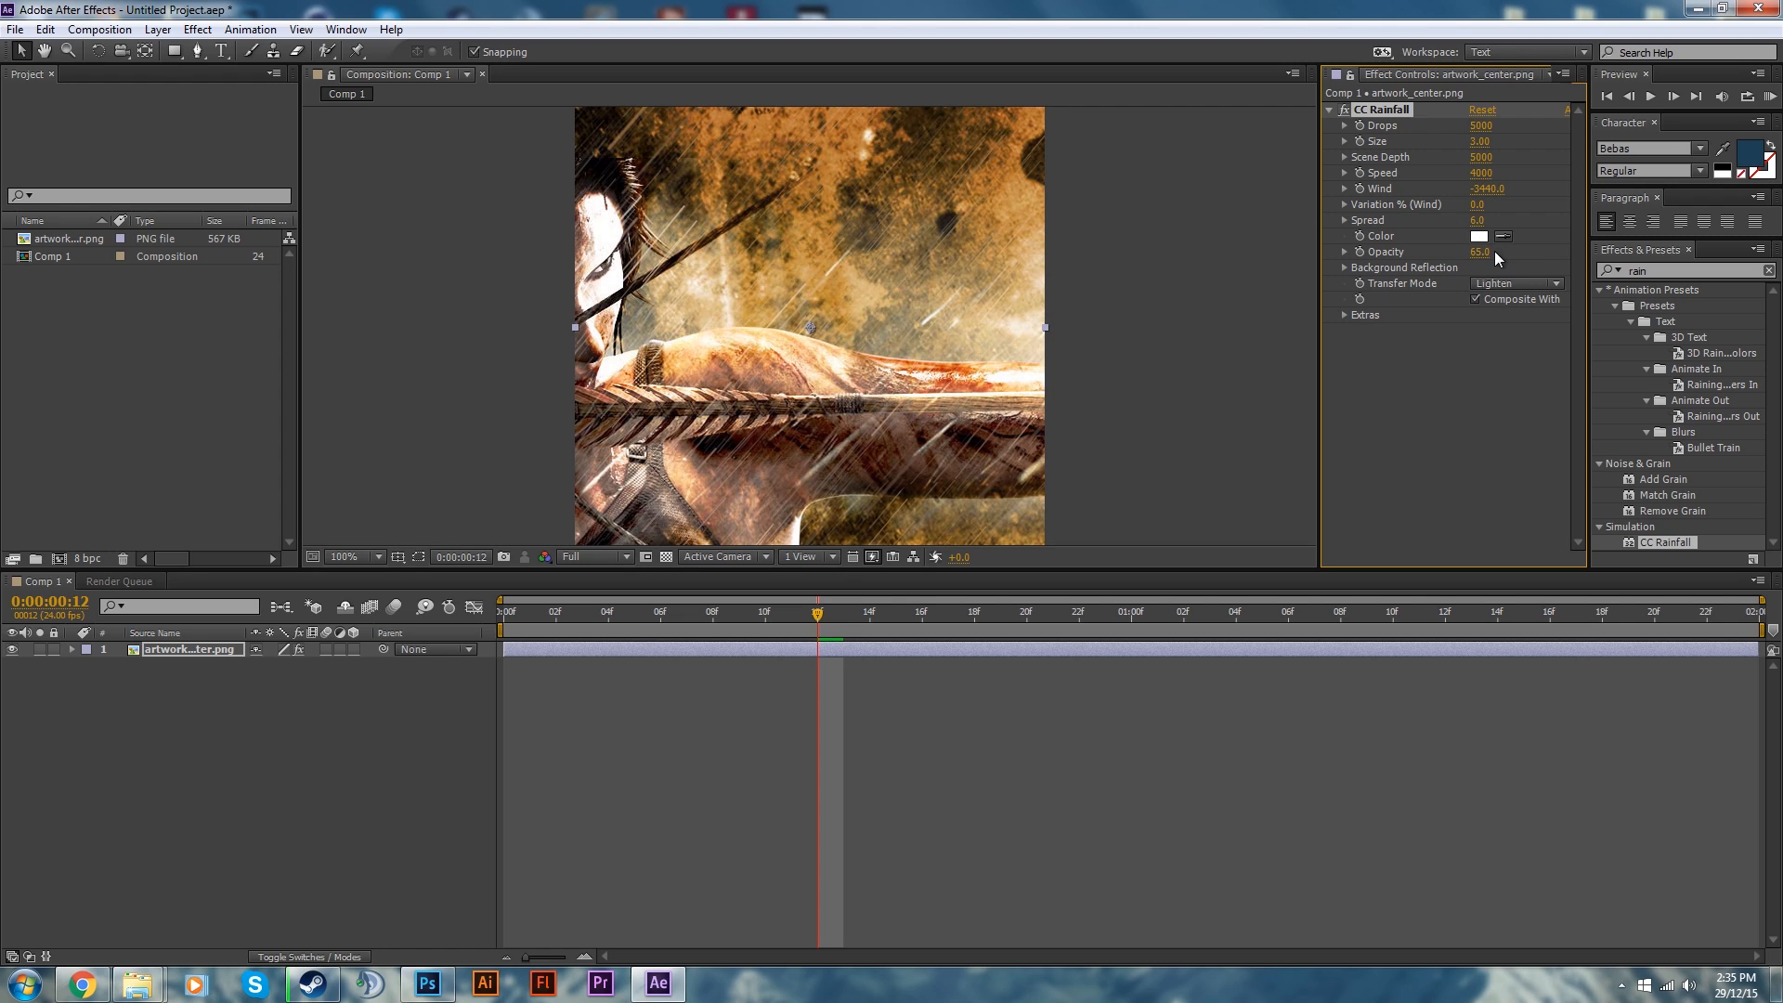
left_click_drag(1487, 252, 1468, 251)
left_click_drag(1475, 142, 1634, 142)
left_click_drag(1487, 126, 1453, 124)
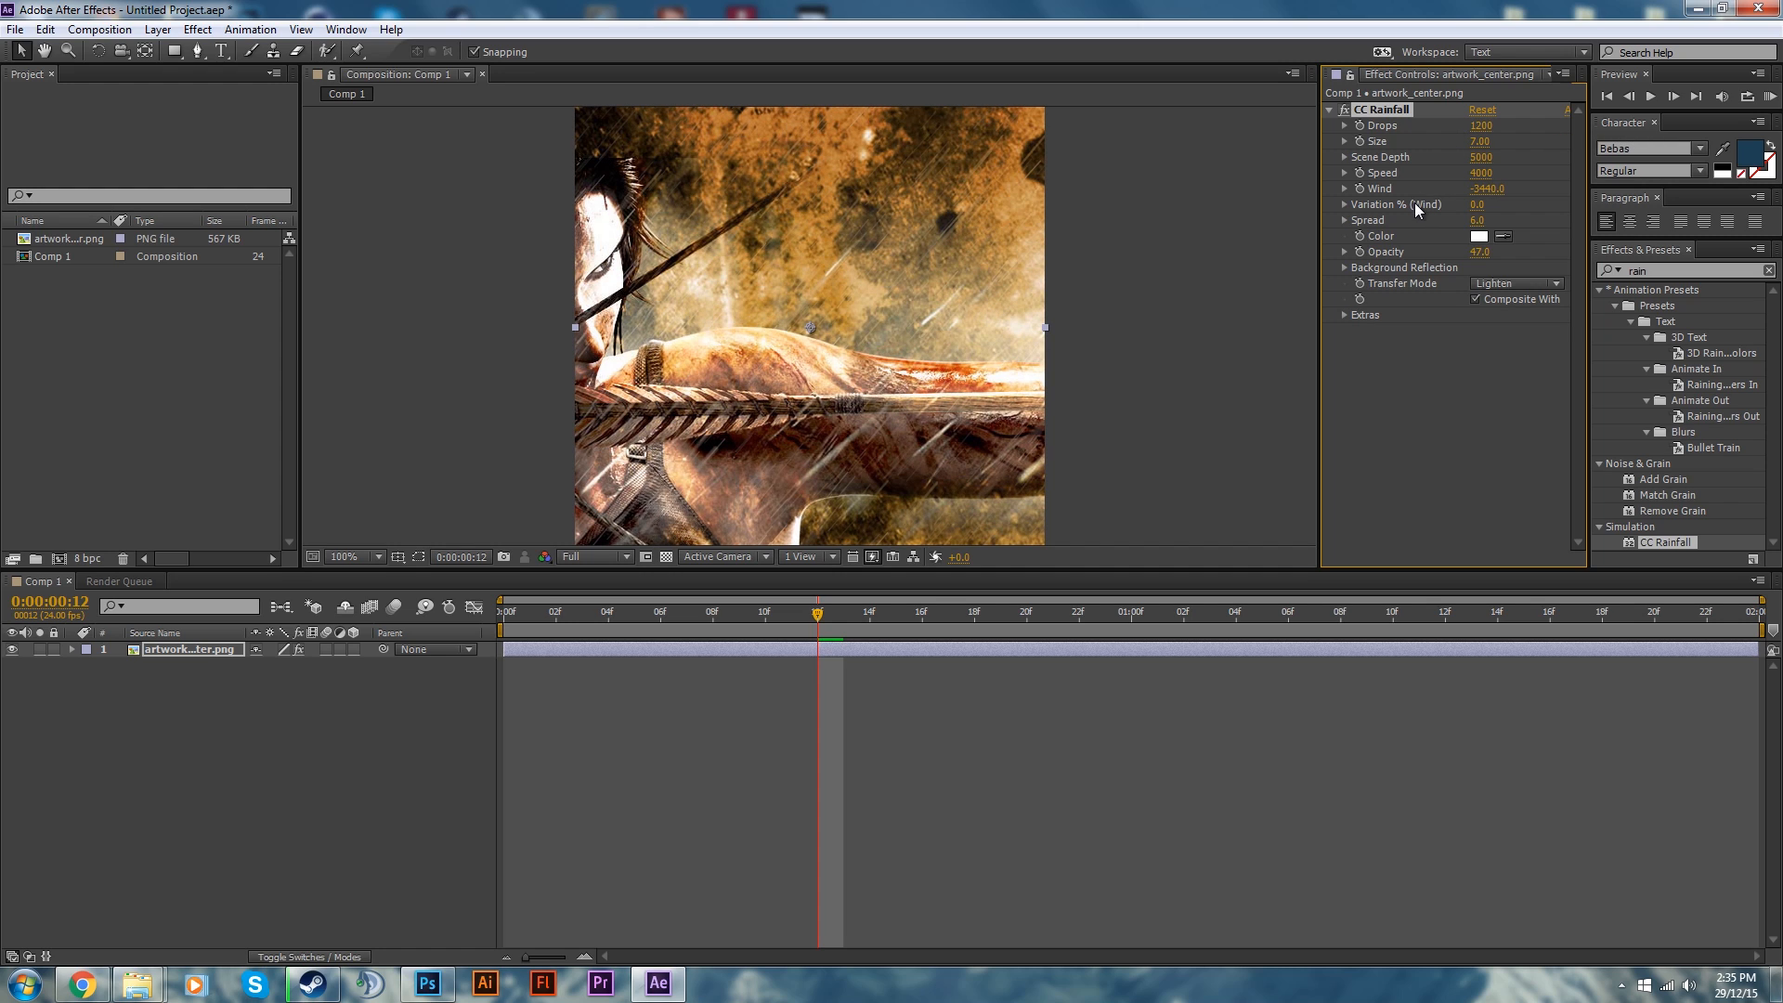
key("KP_0")
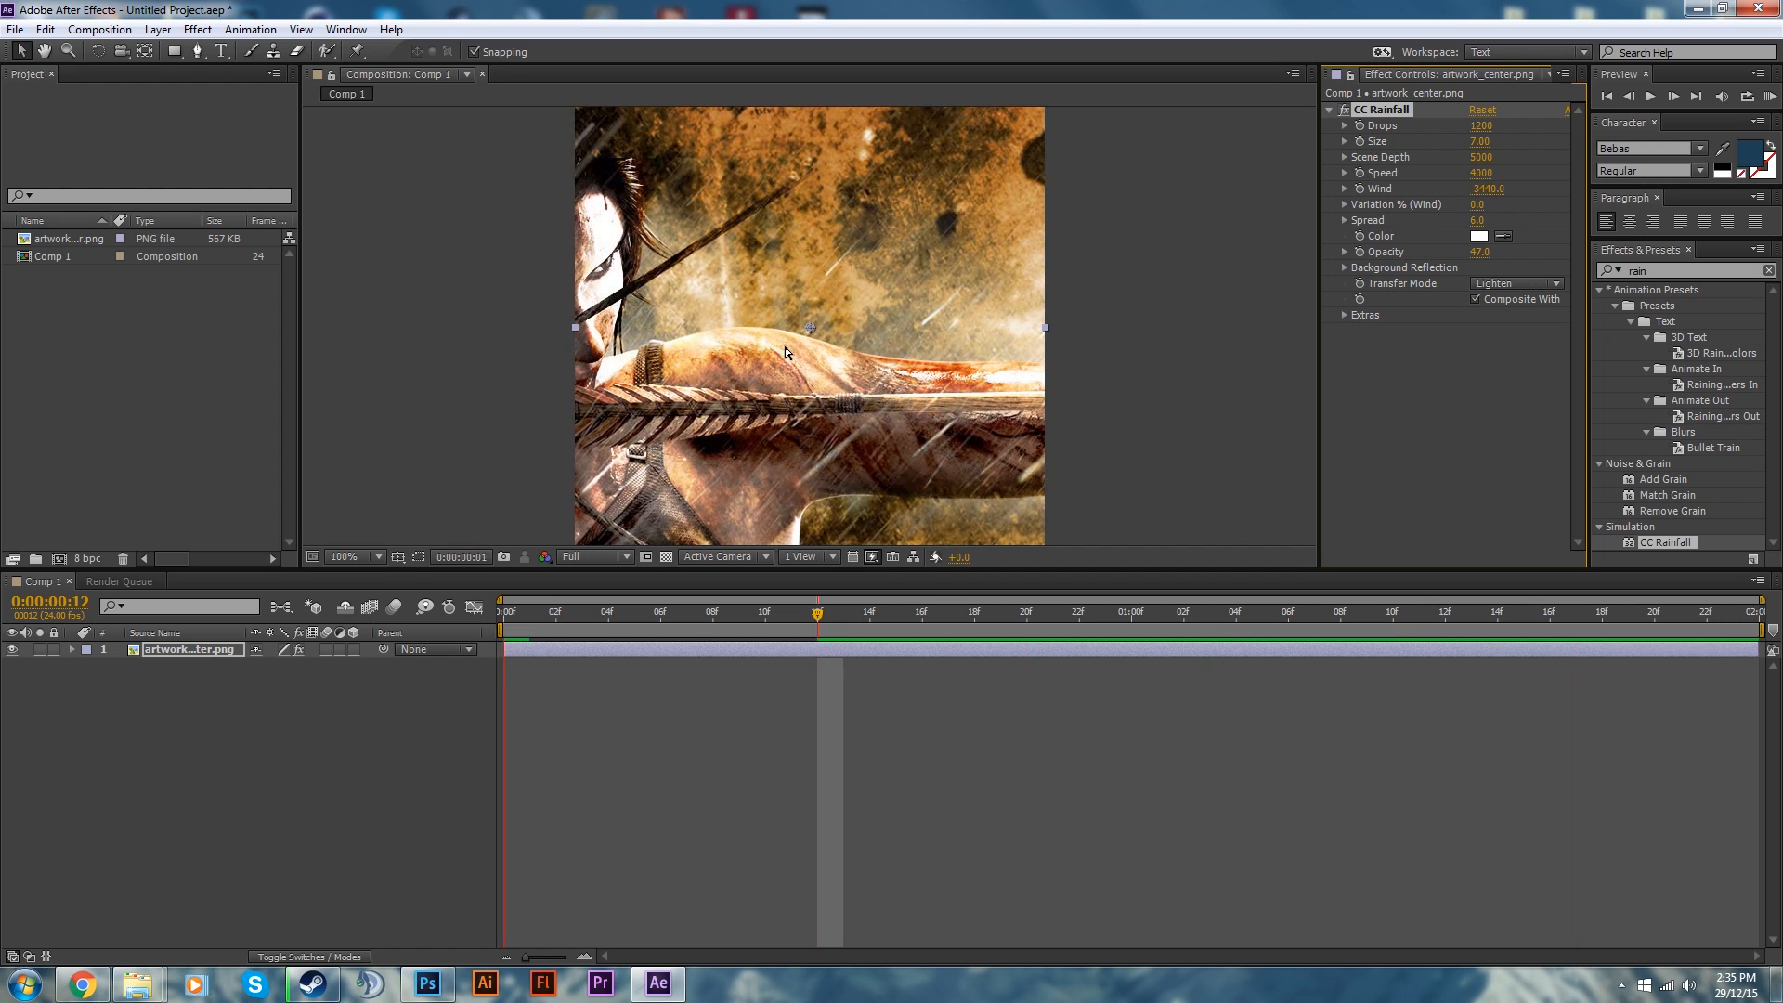
key("space")
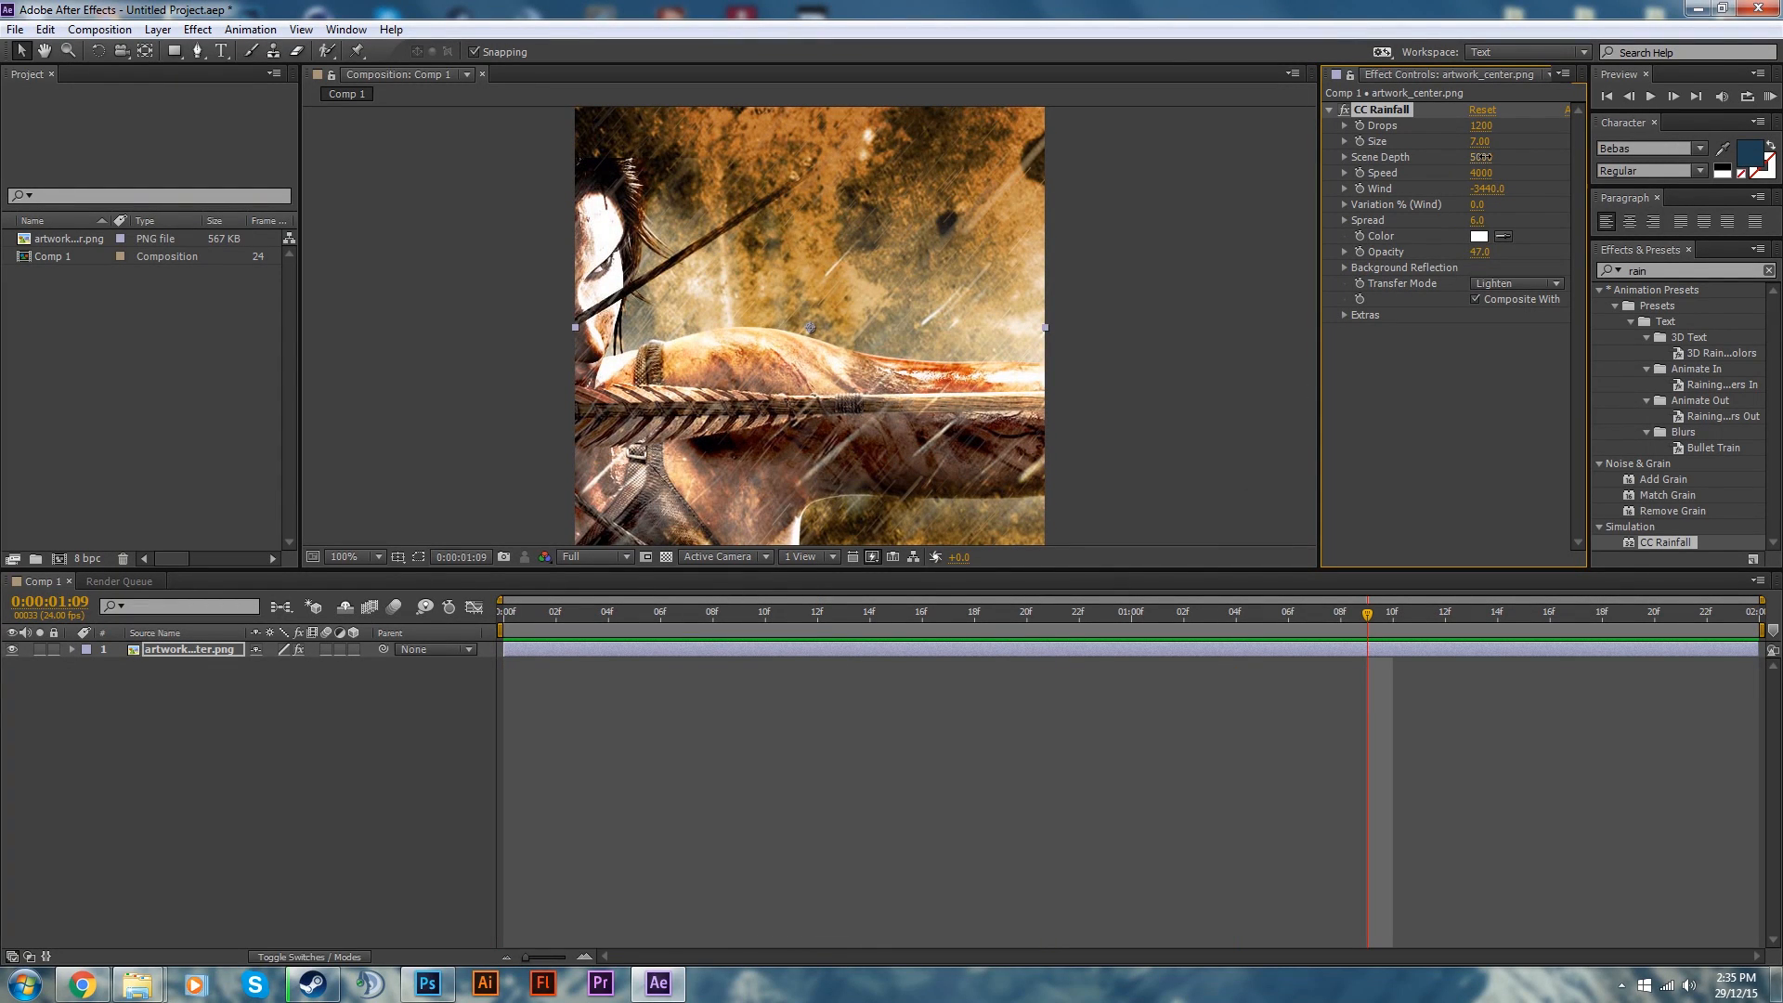
Set the rainfall's Scene Depth to 5340 and Speed to 3660, and preview the animation
left_click_drag(1481, 157, 1529, 156)
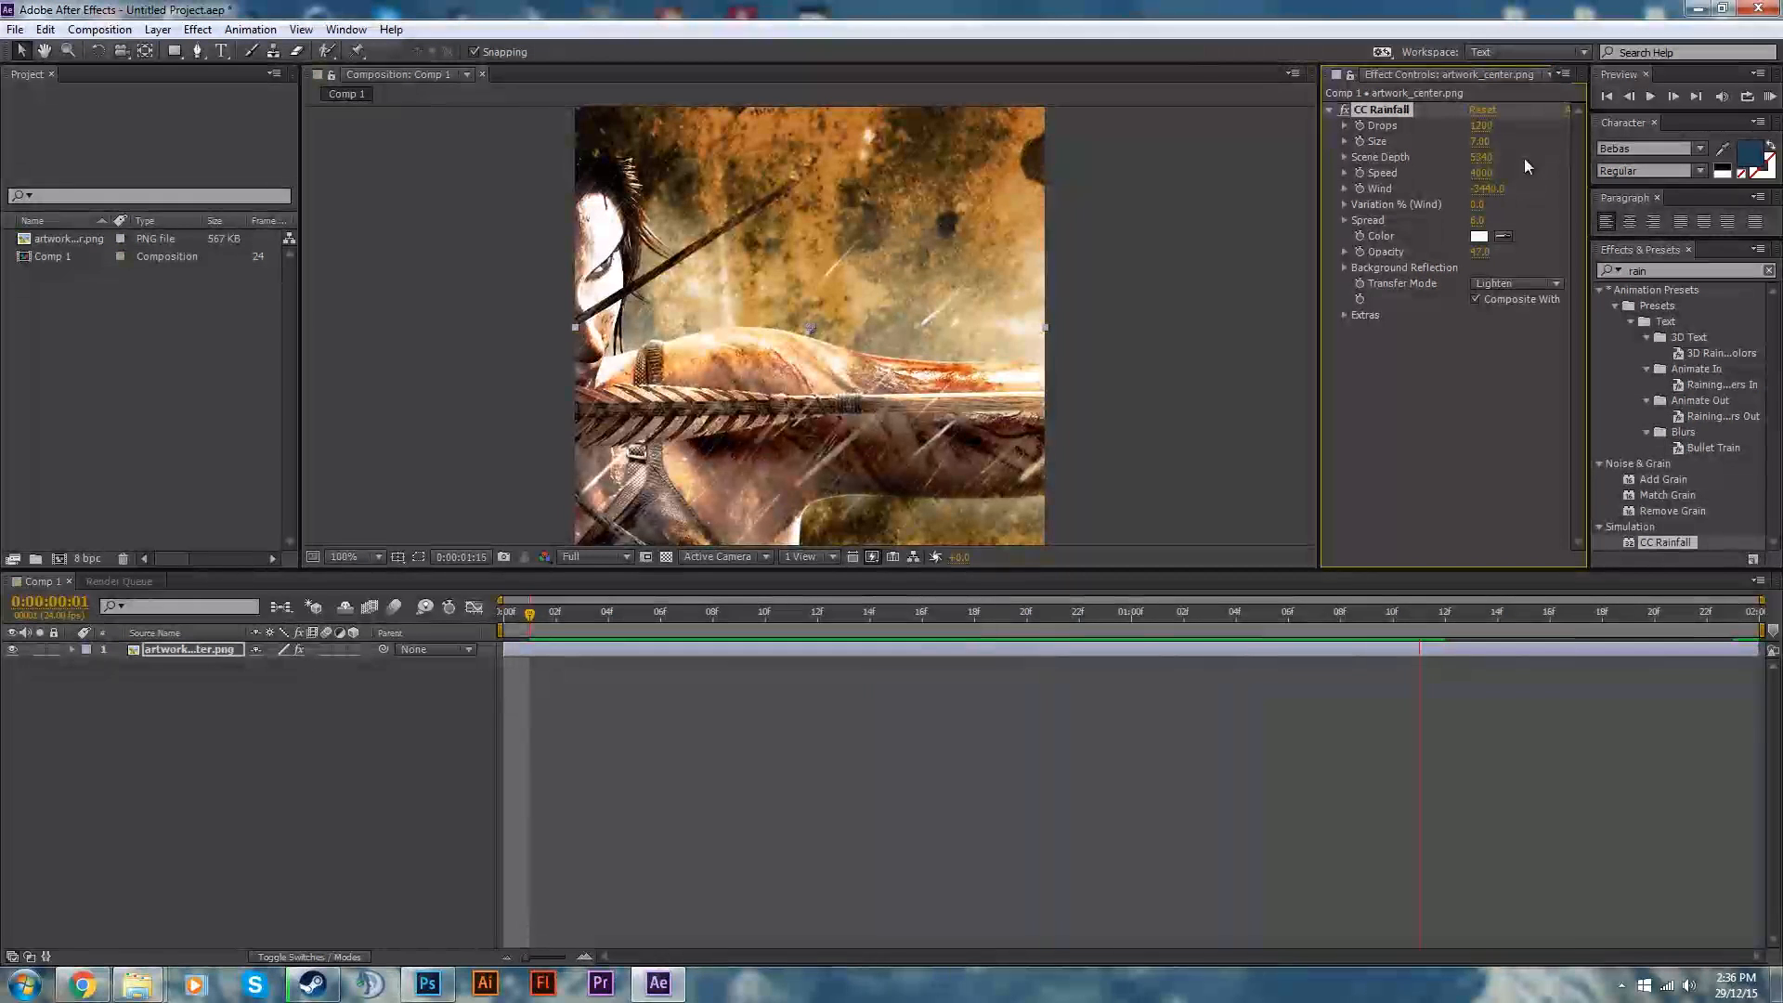
key("space")
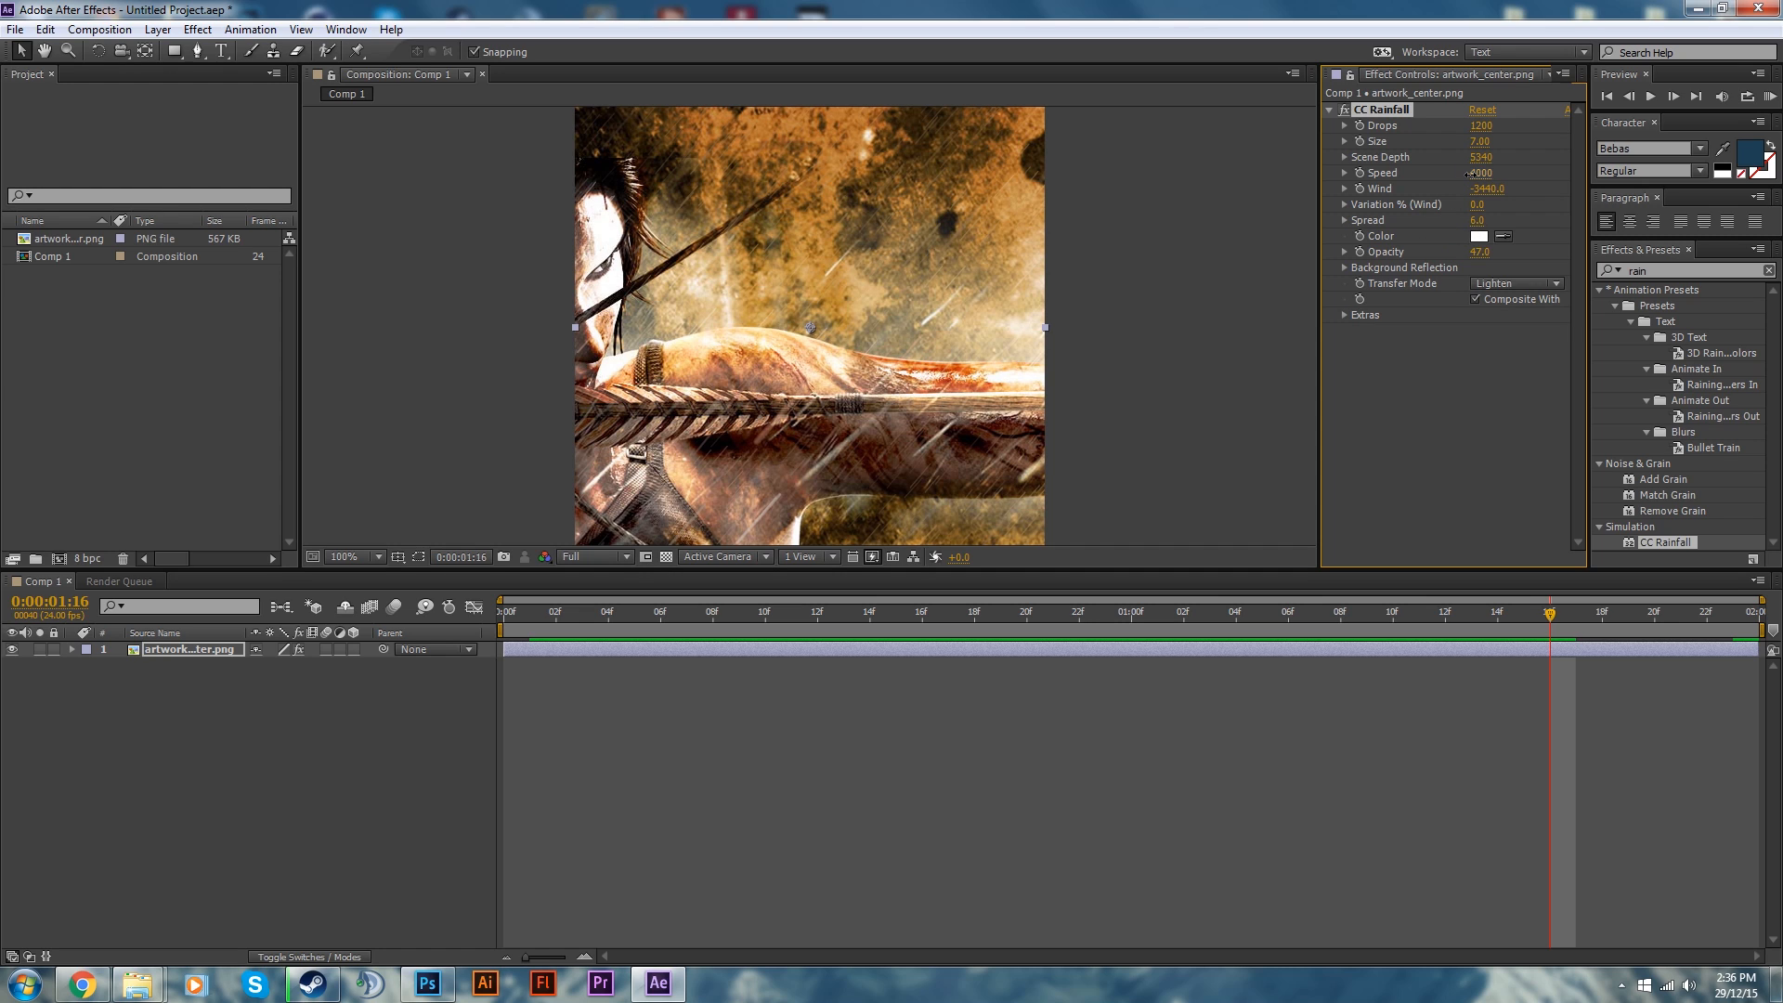
left_click_drag(1470, 173, 1427, 219)
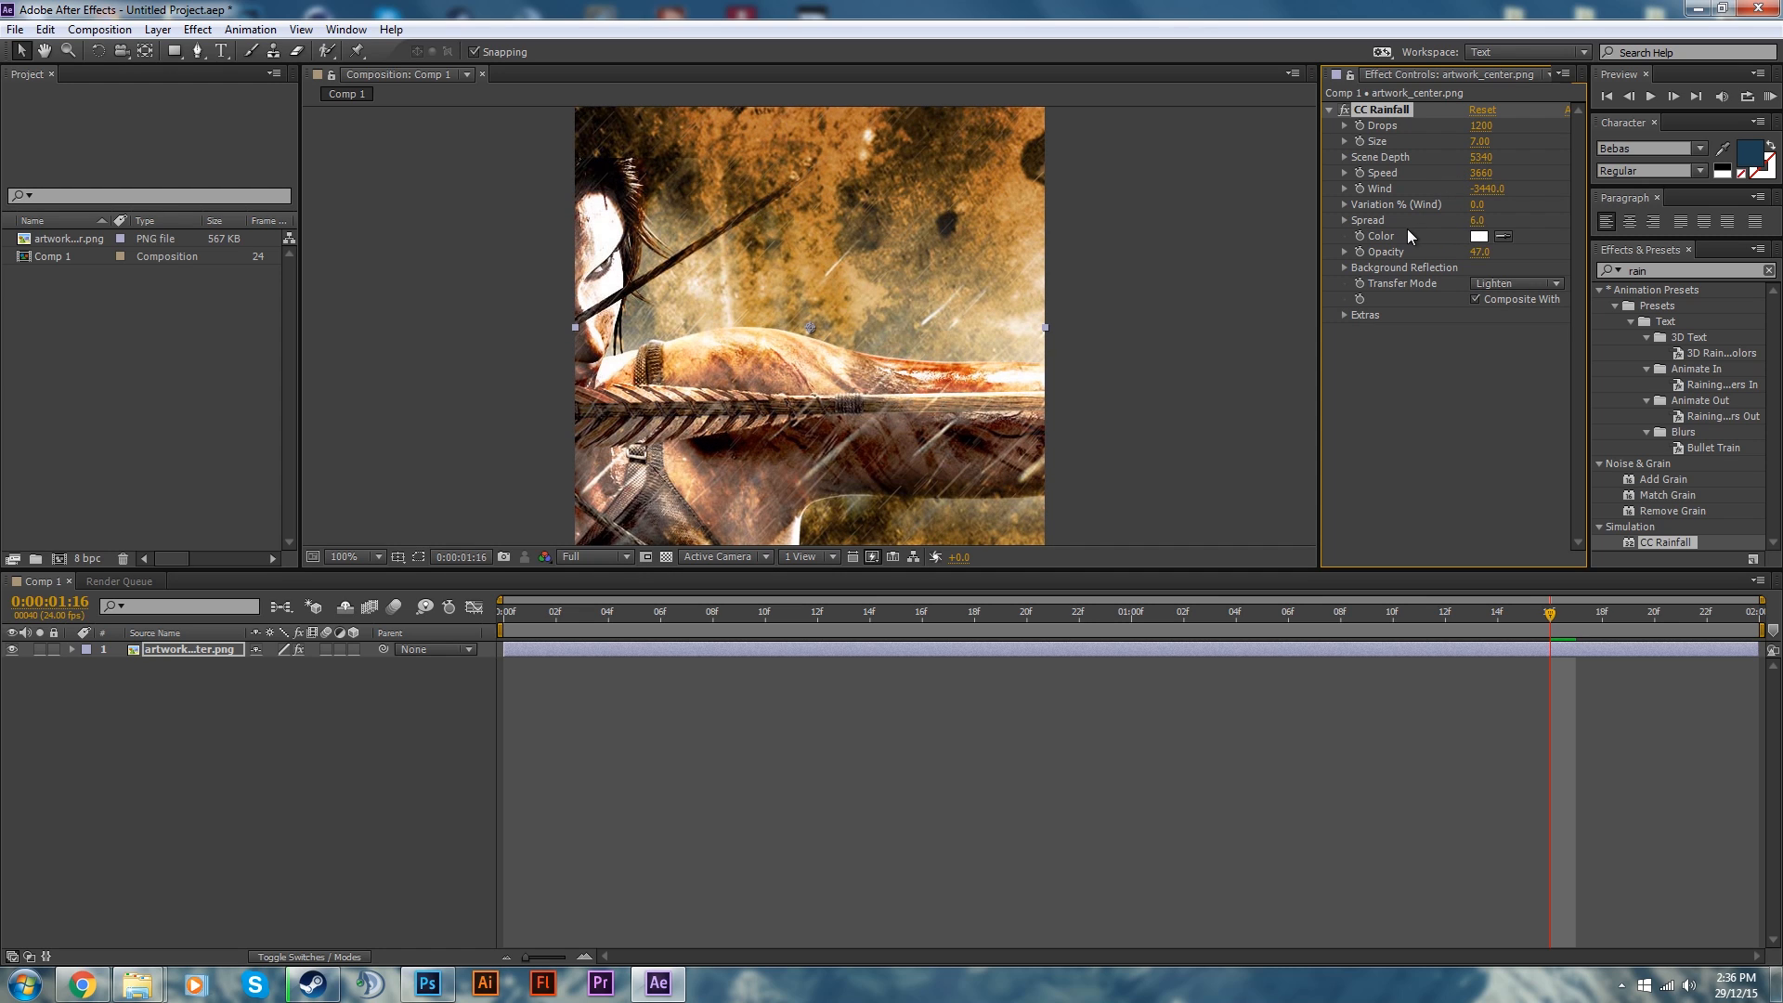
key("KP_0")
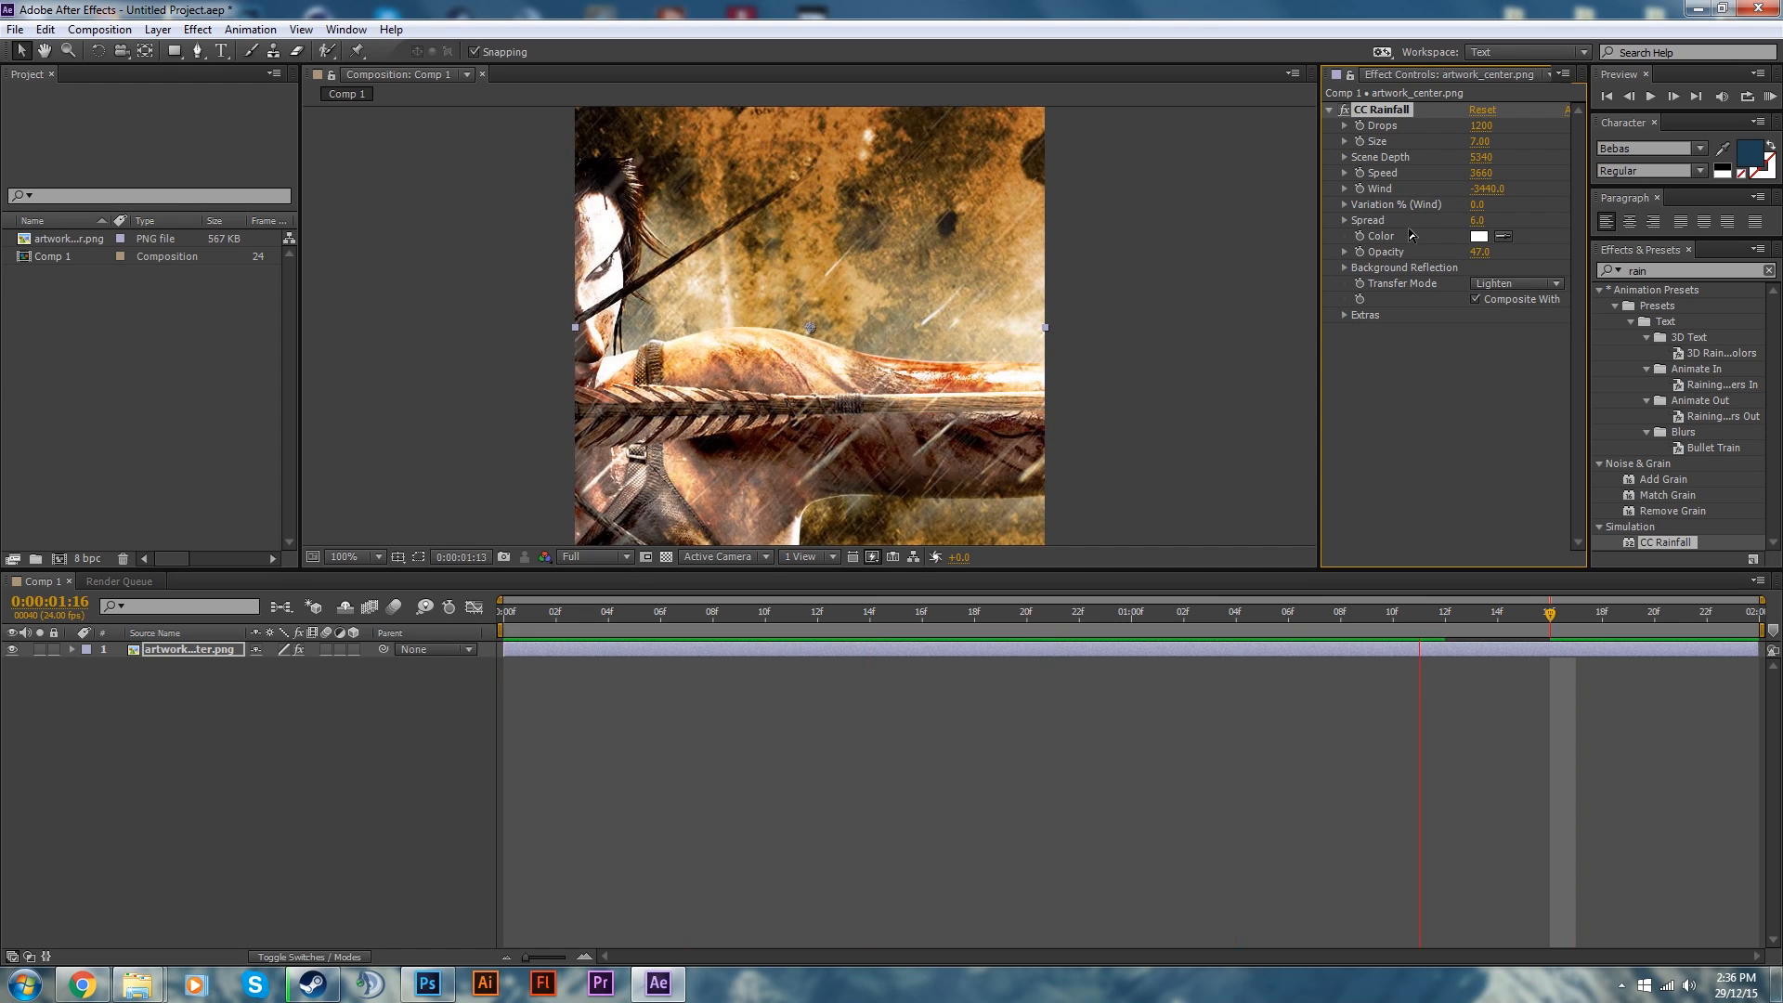
Try a red rain color for the CC Rainfall effect and preview it
left_click(1480, 286)
left_click(1479, 236)
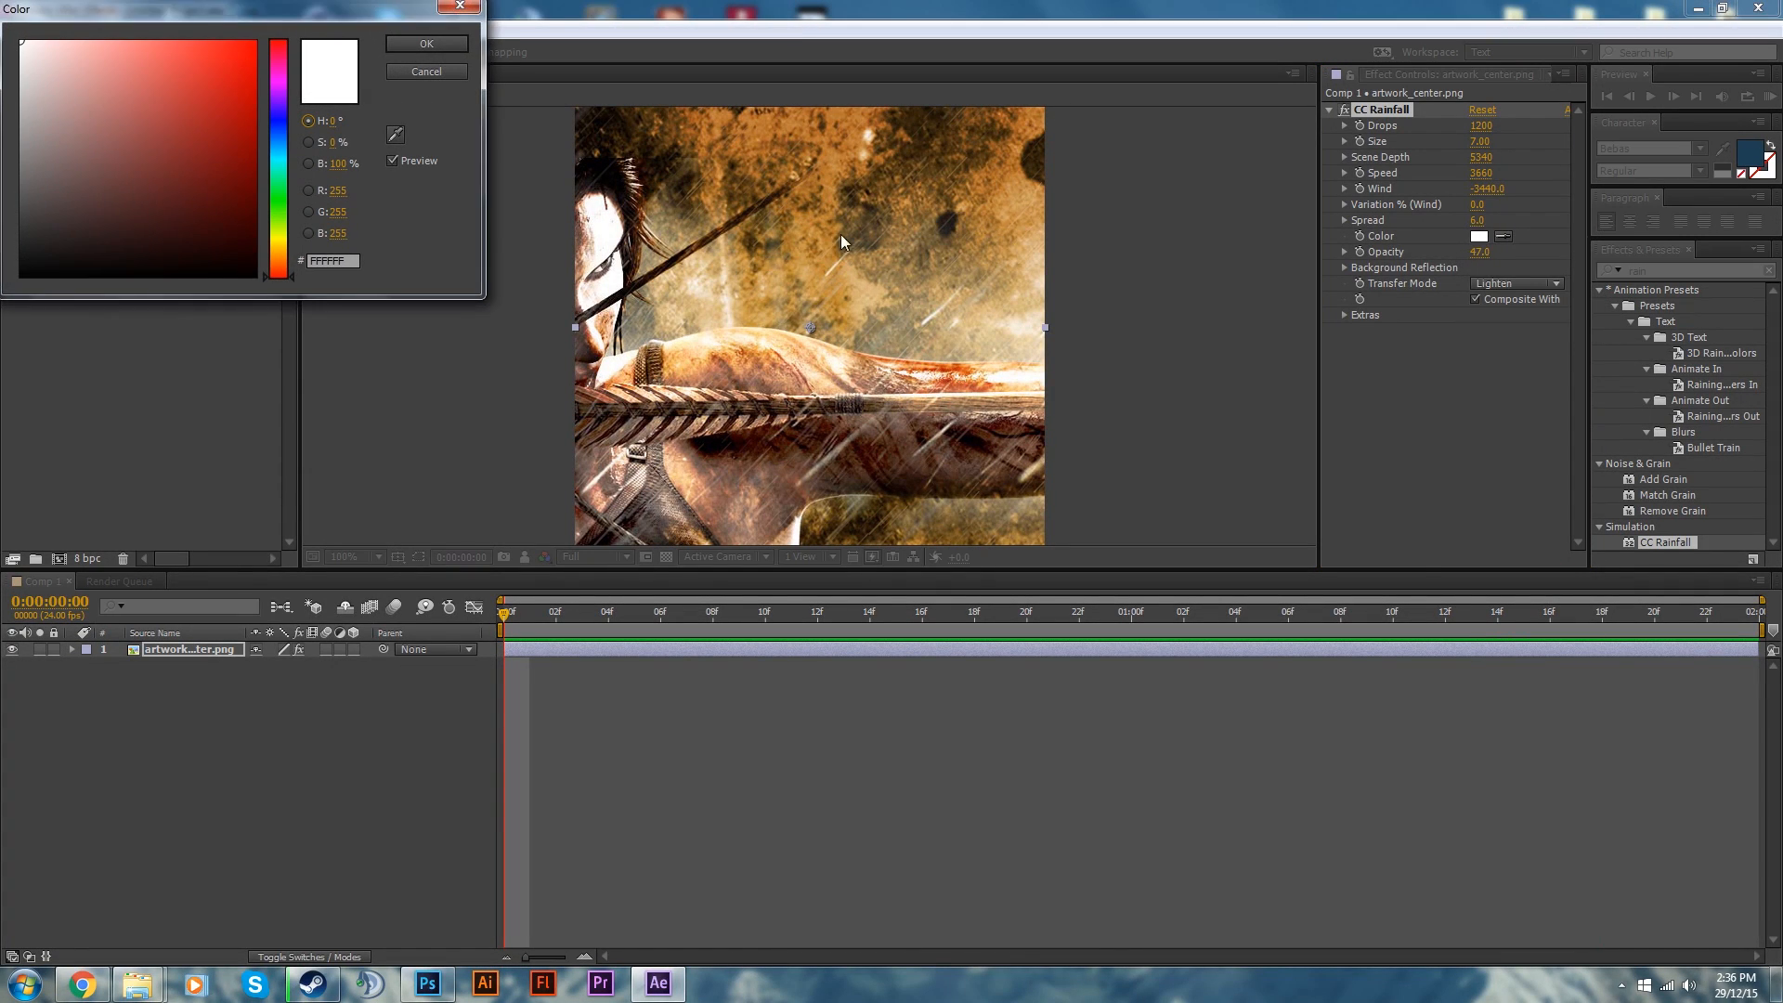
left_click(190, 109)
left_click(425, 43)
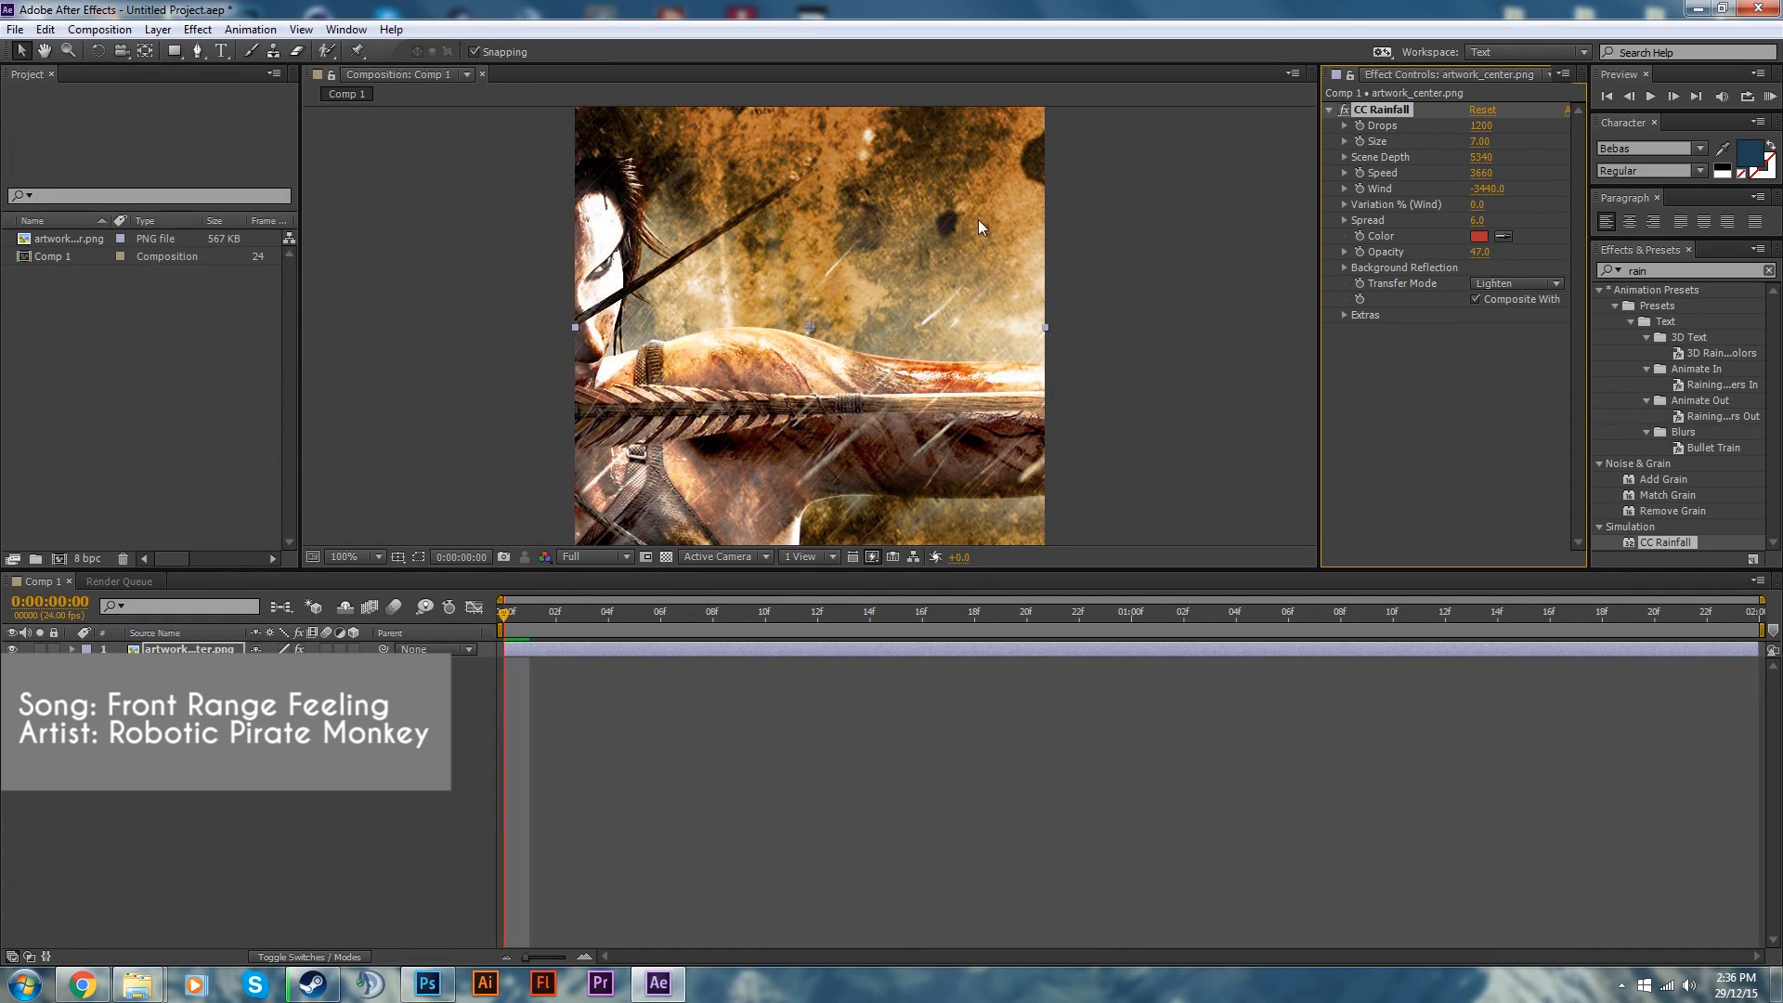
key("space")
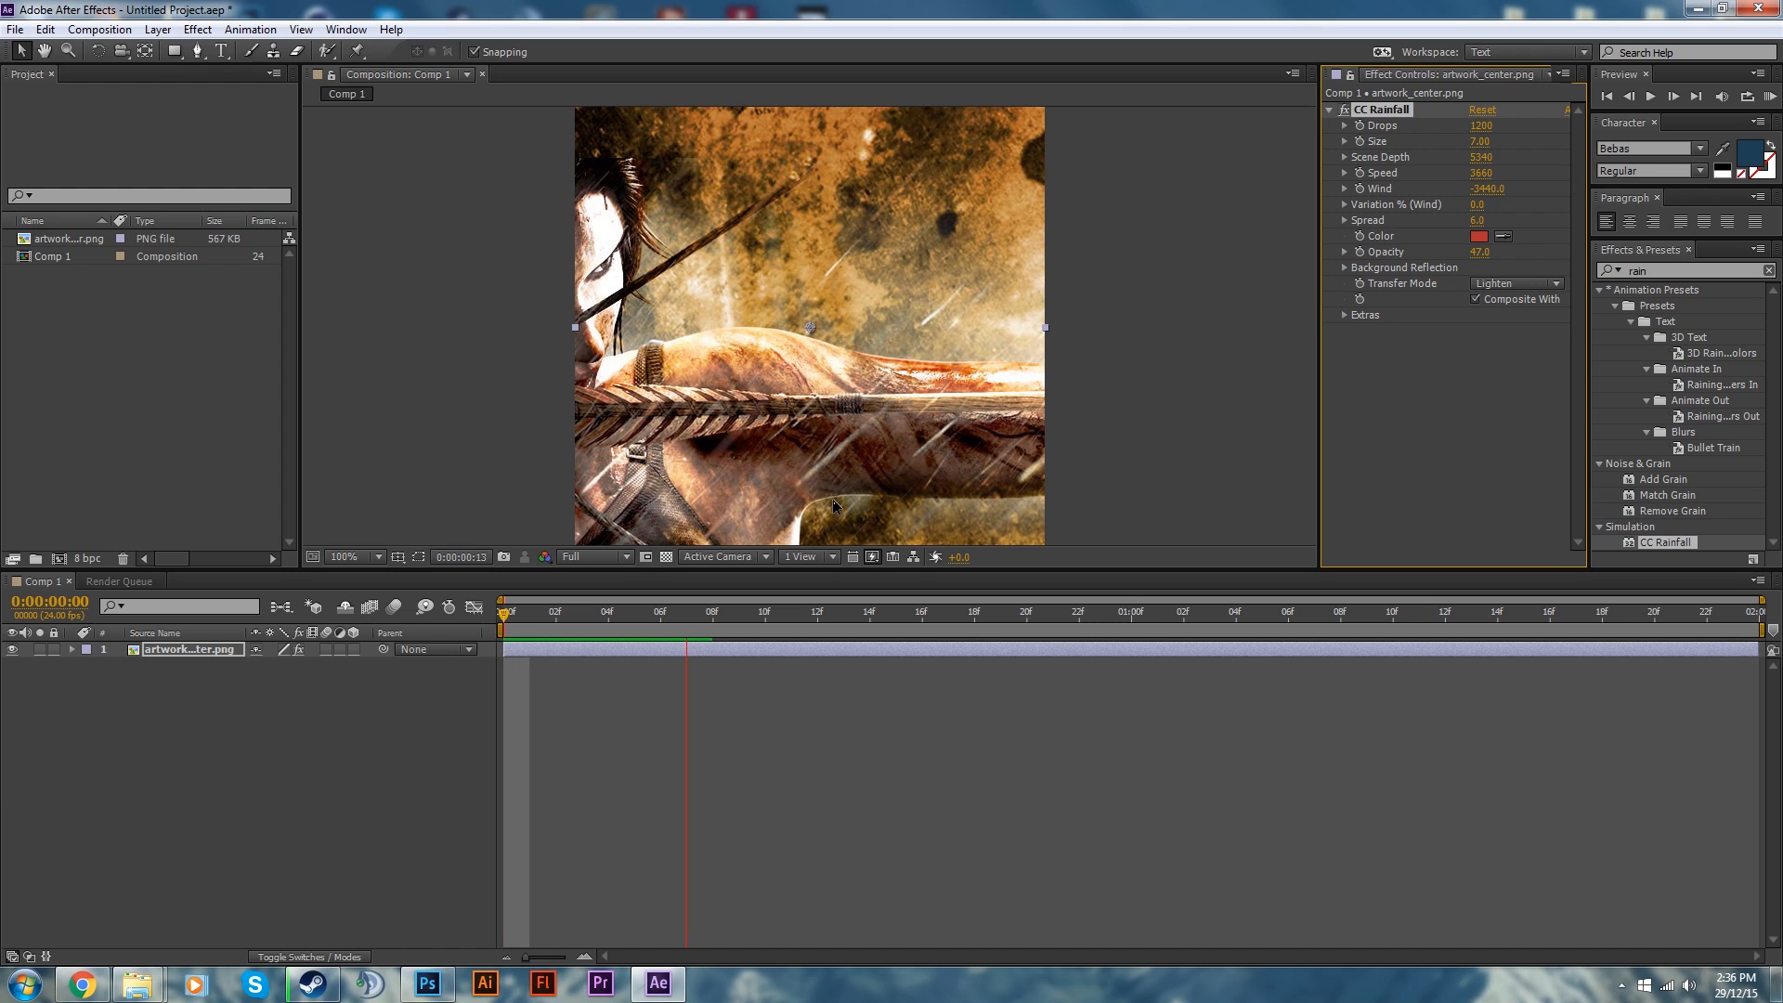
Set the rain color back to white (FFFFFF)
left_click(1479, 236)
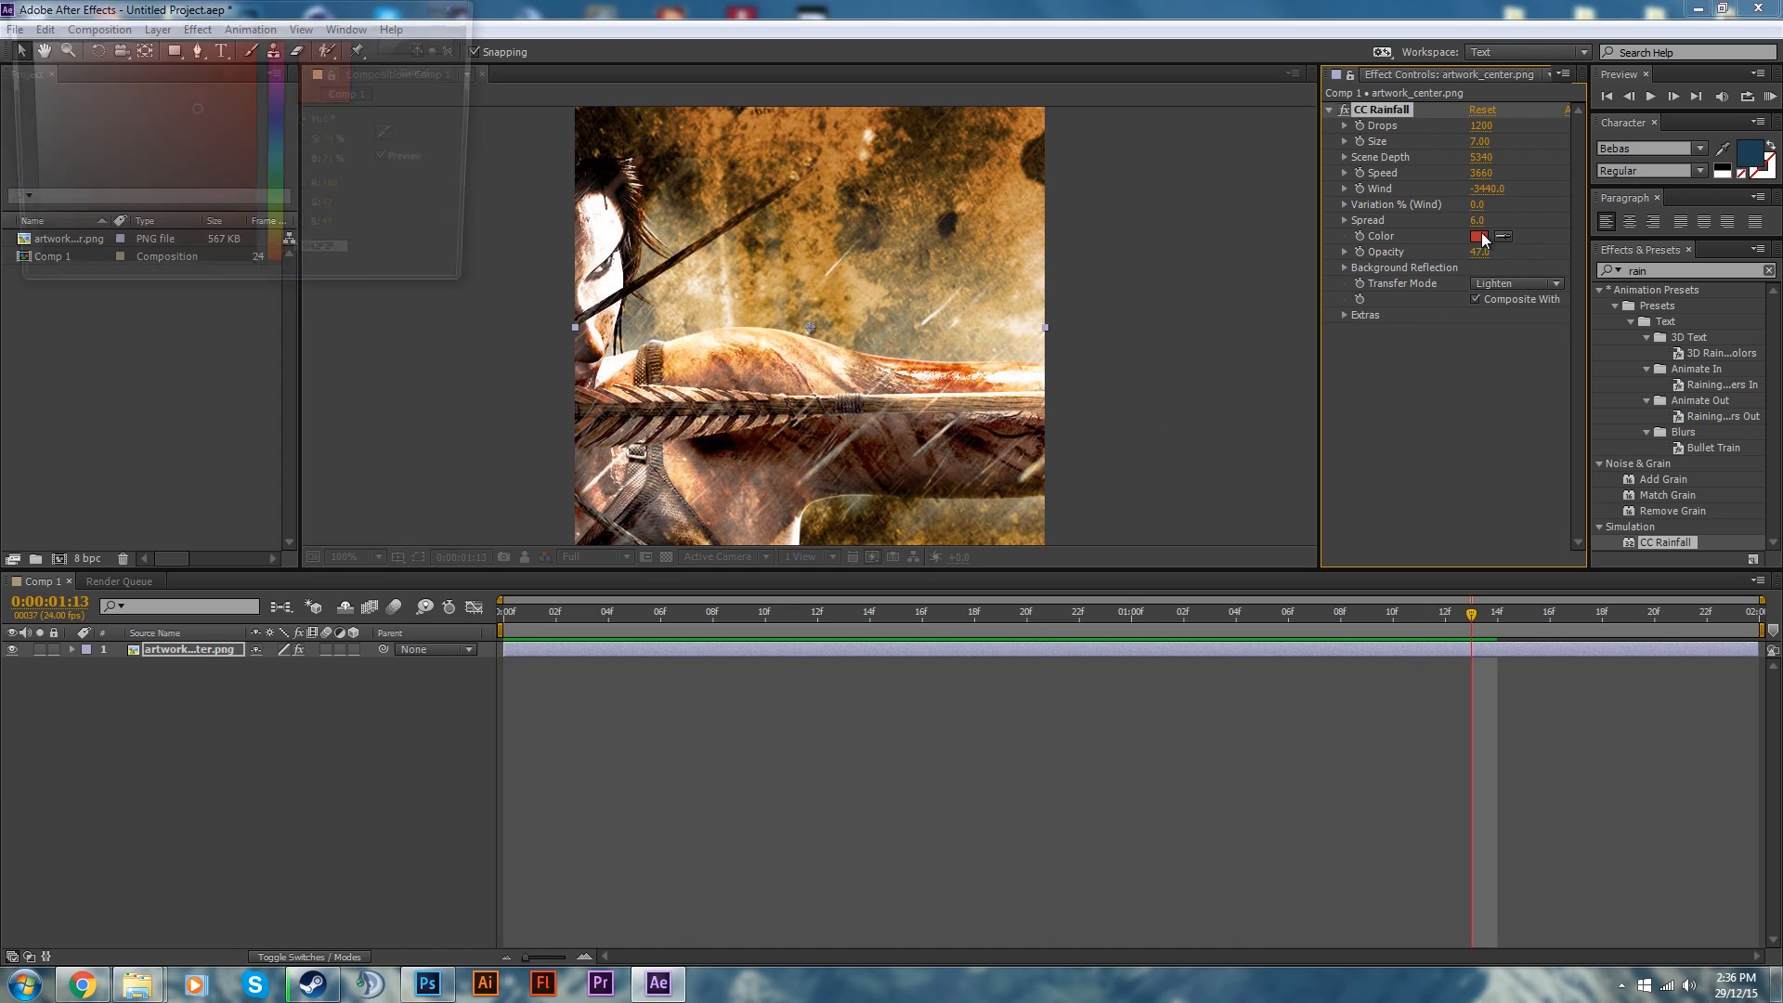
left_click_drag(247, 175, 4, 8)
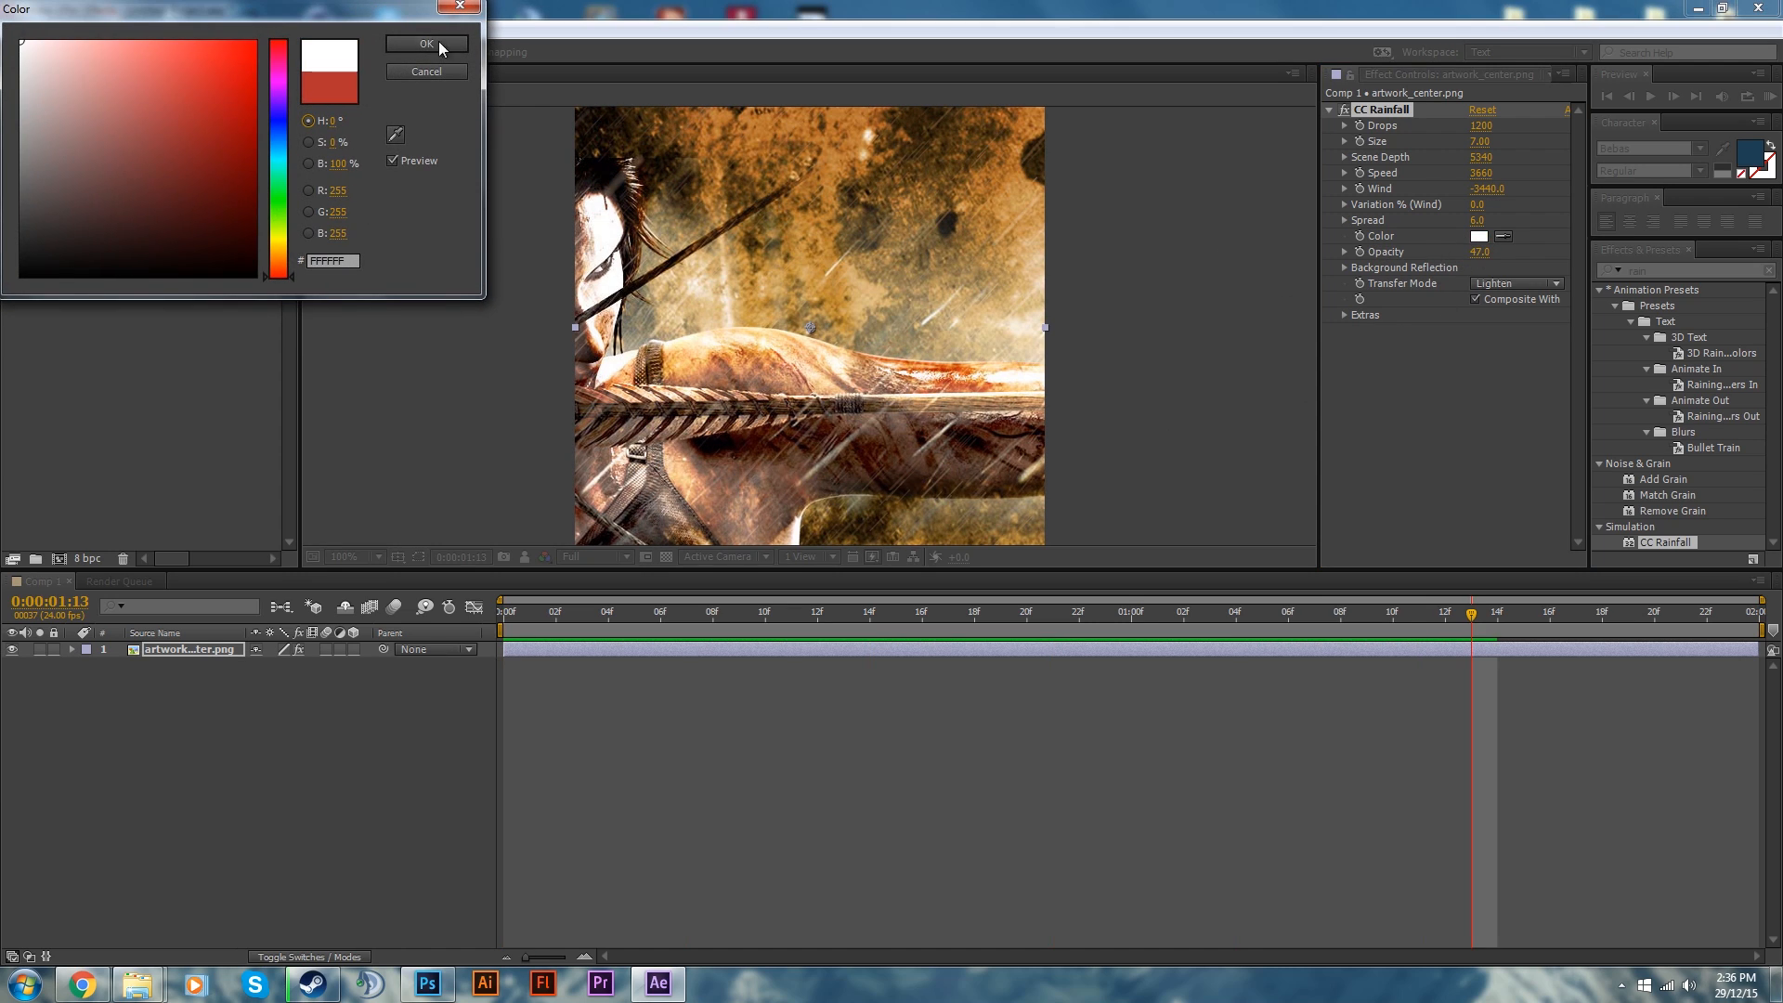
left_click(440, 46)
Expand the Extras settings of the CC Rainfall effect to view them
left_click(1344, 315)
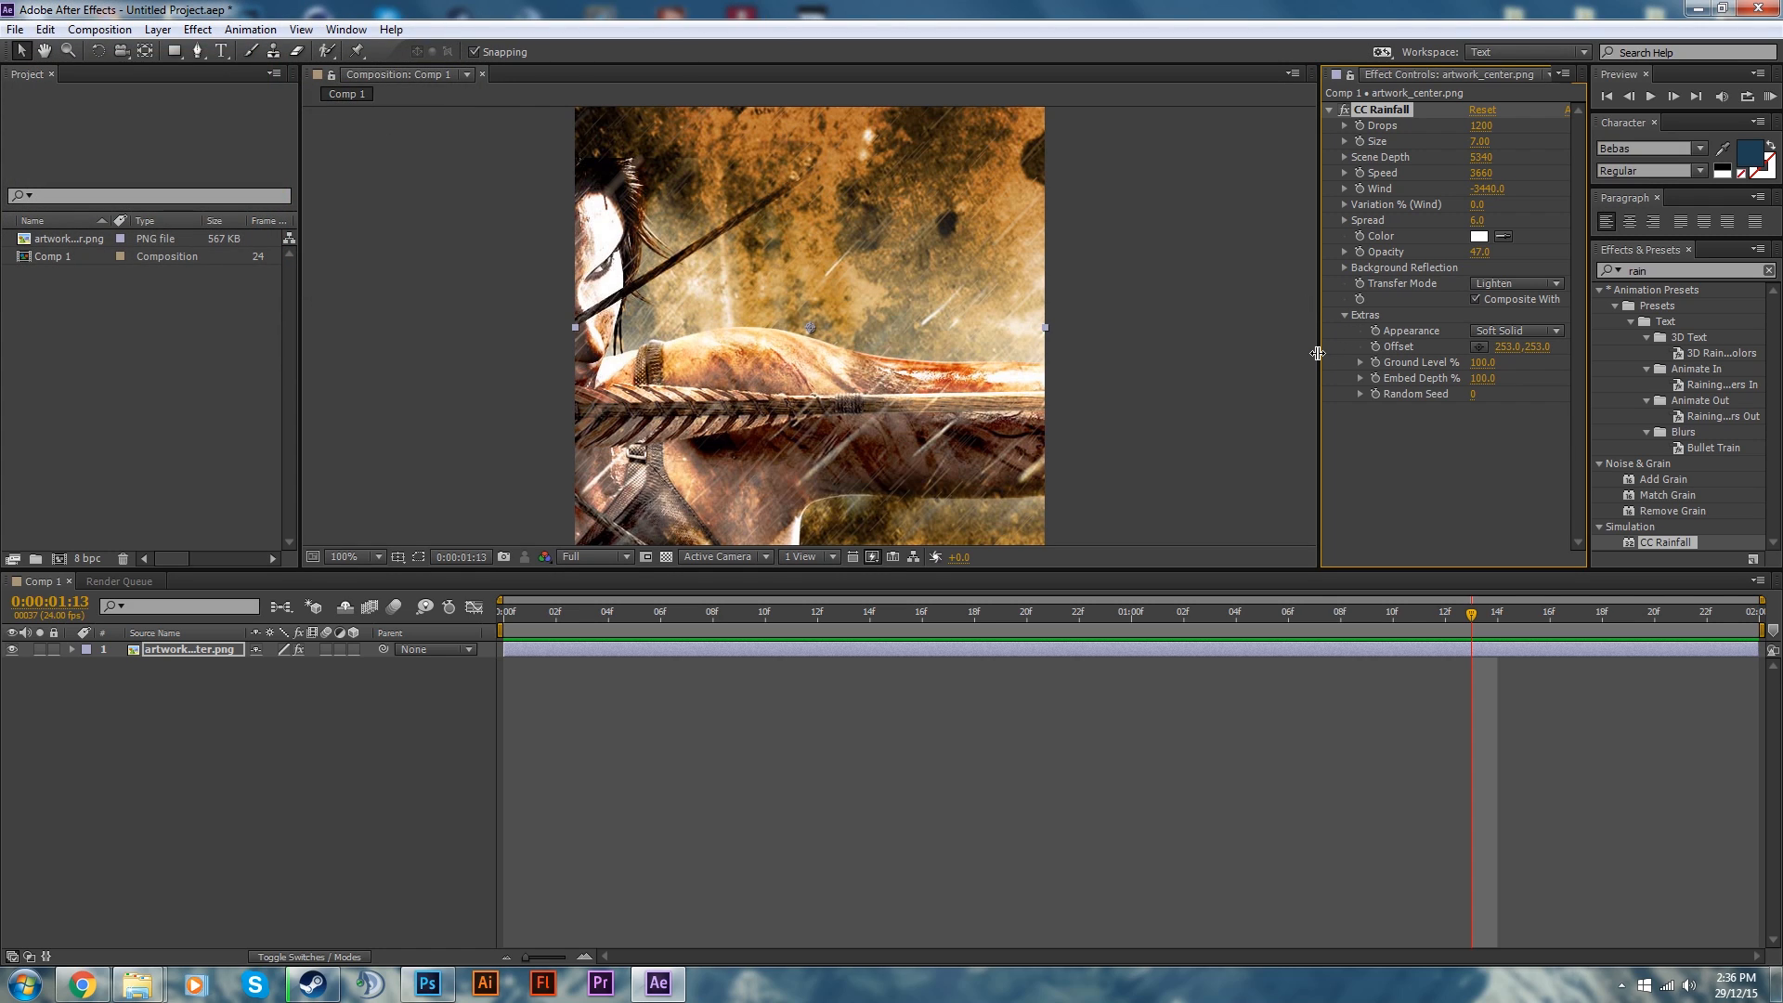
left_click_drag(1672, 272, 1579, 278)
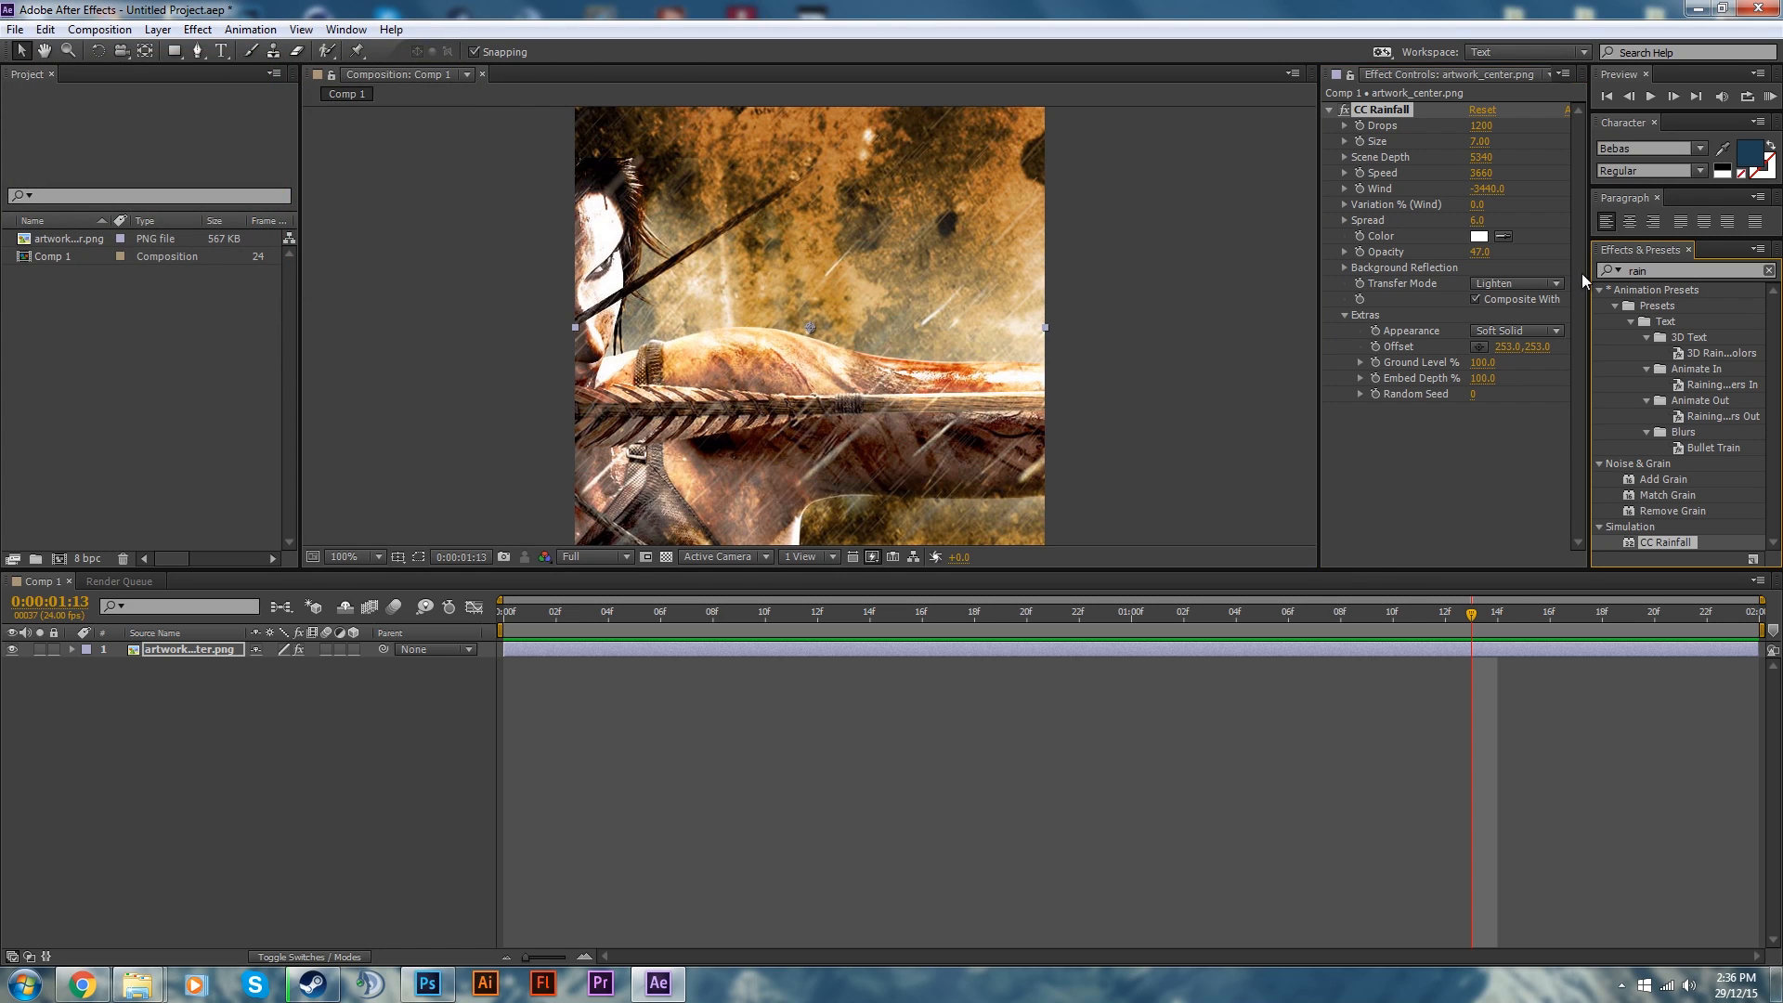
left_click(1663, 268)
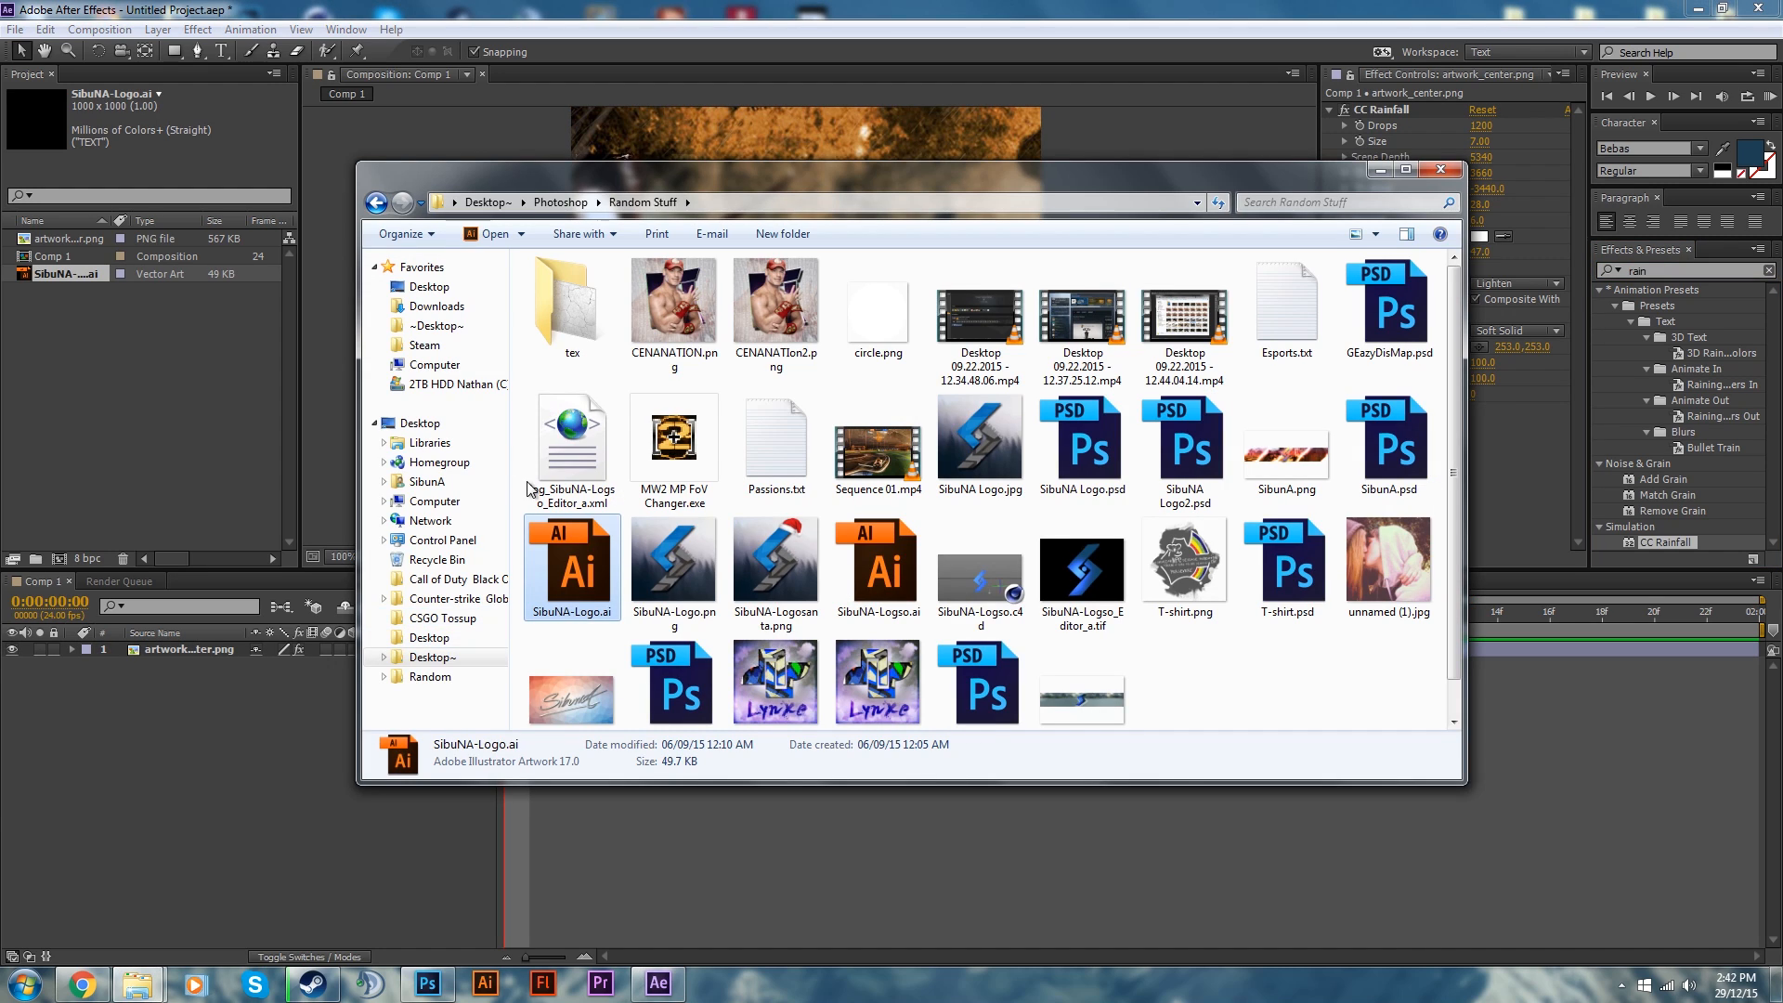
Import SibuNA-Logo.ai from the Random Stuff folder and add it to Comp 1 above the artwork layer
left_click_drag(559, 548, 132, 380)
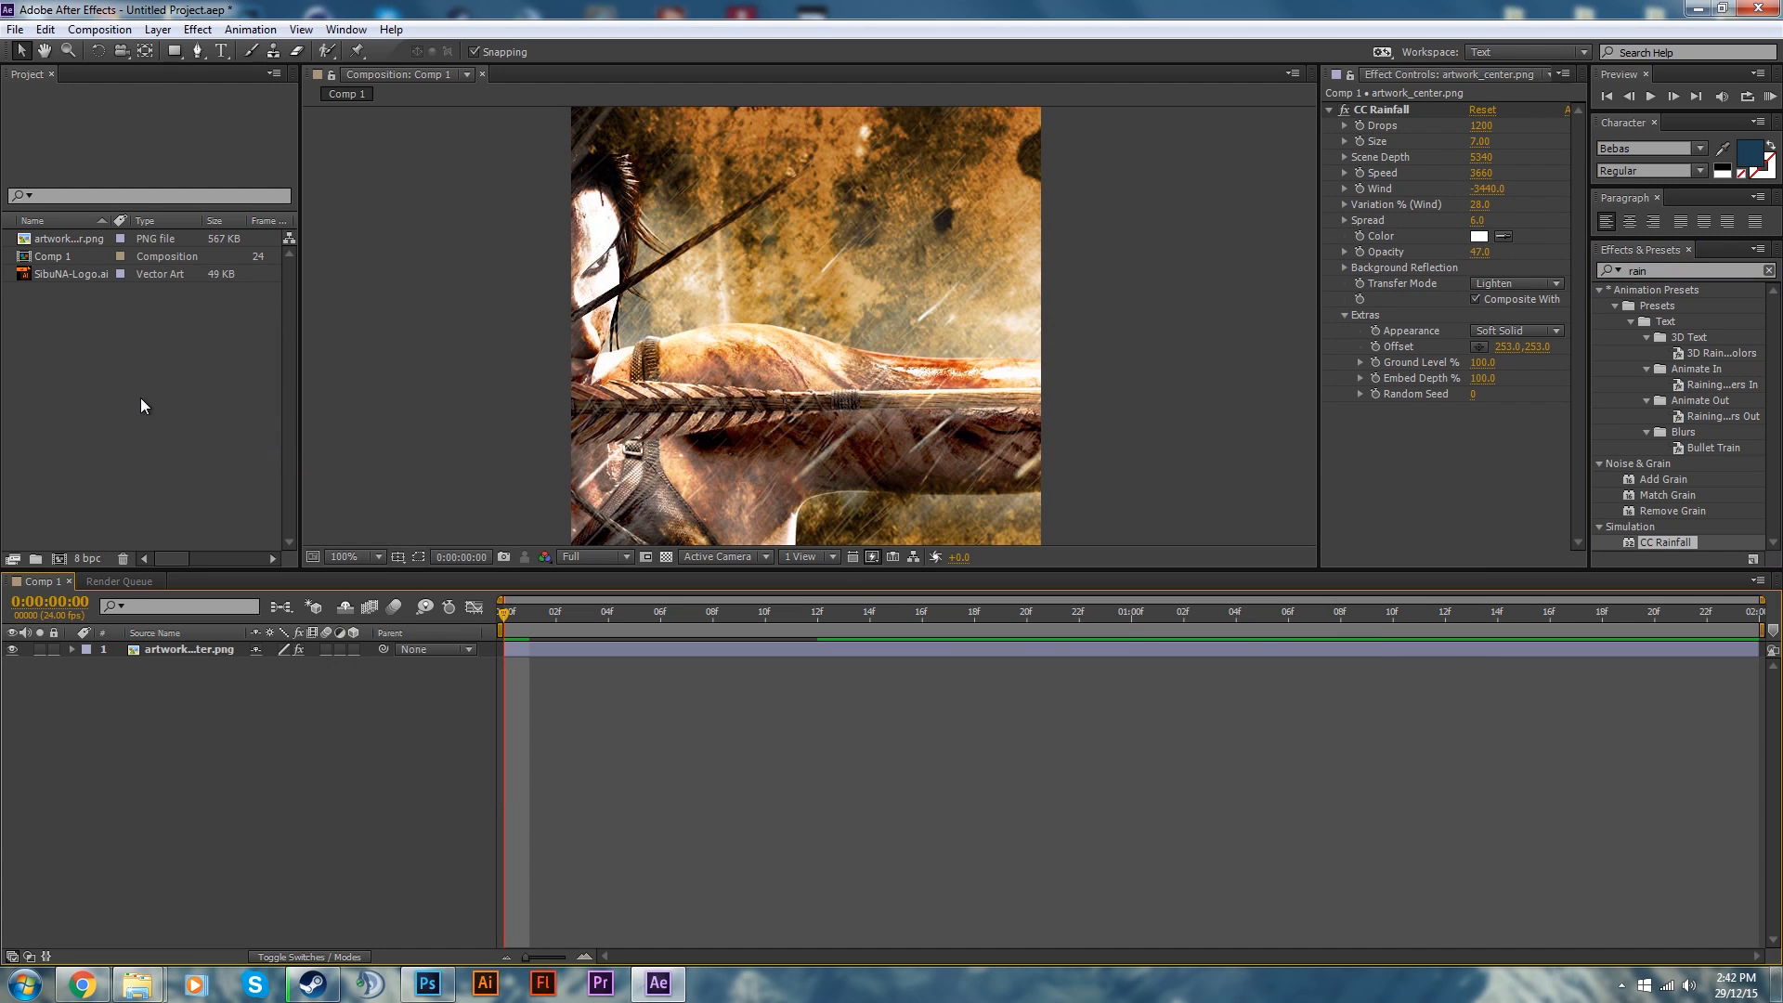
left_click_drag(81, 299, 146, 650)
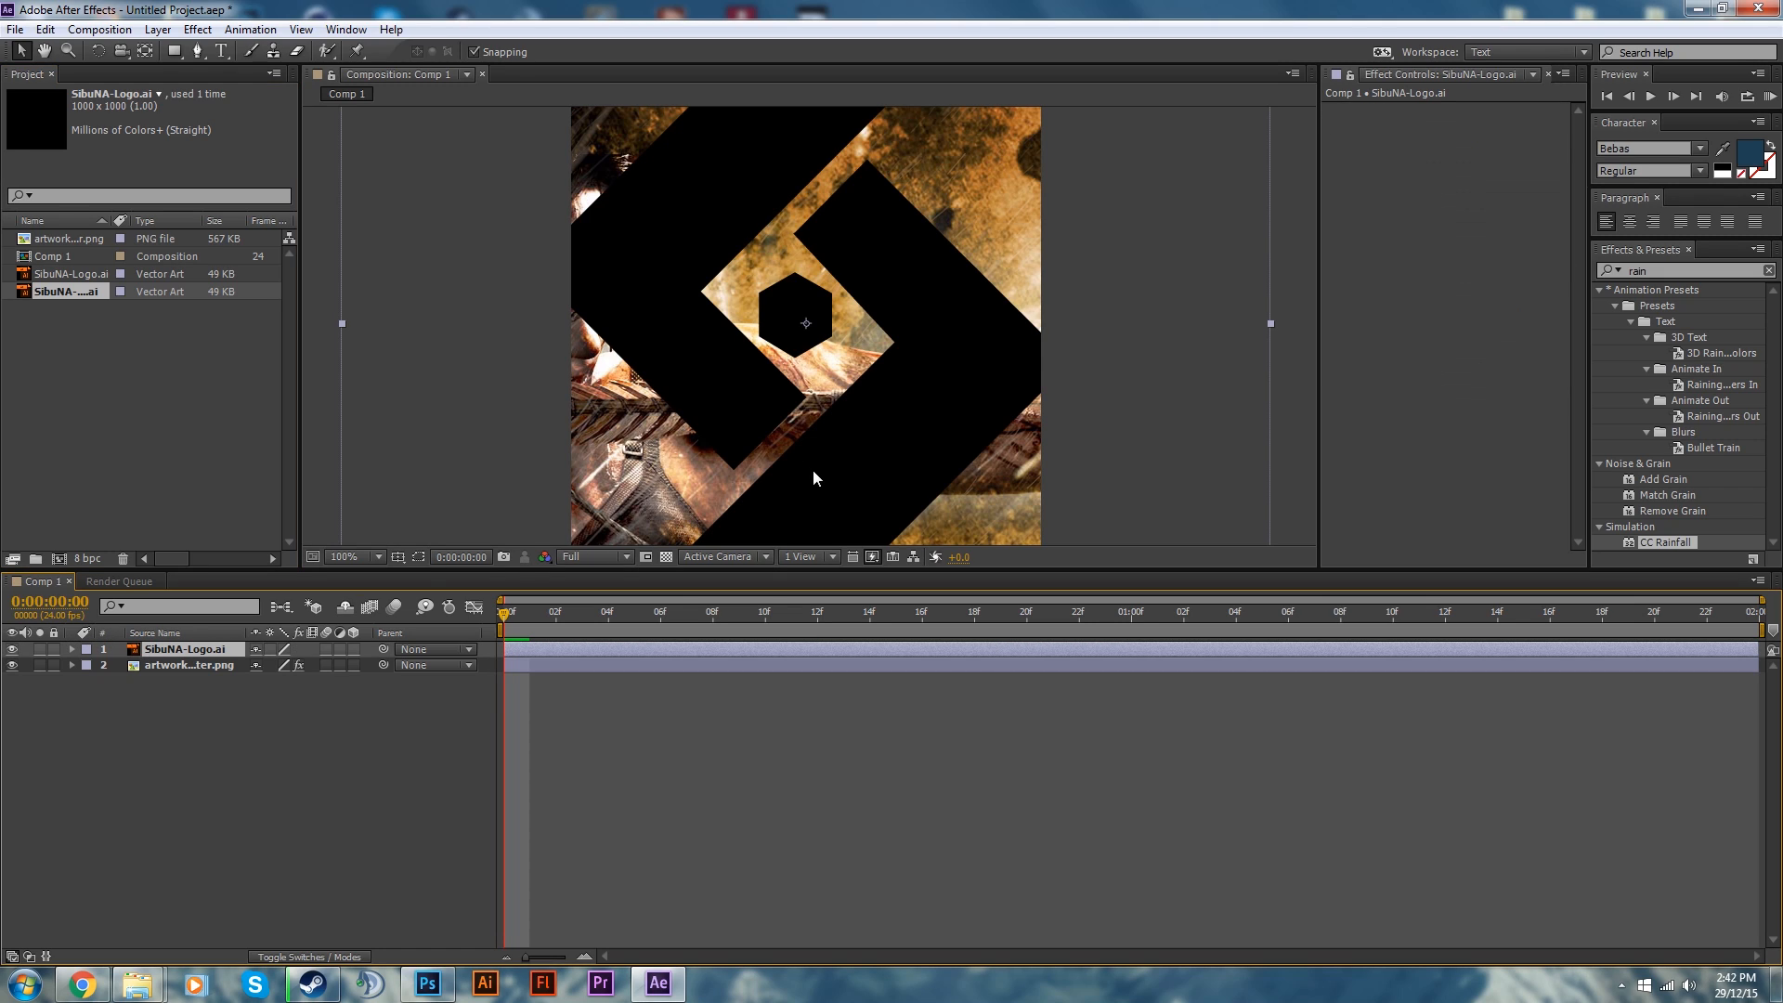
Scale the logo down and place it in the upper-right area of the artwork, above the arm
scroll(817, 479, "down", 4)
left_click_drag(693, 442, 842, 309)
left_click(915, 332)
scroll(904, 391, "up", 4)
scroll(904, 398, "down", 2)
left_click(955, 284)
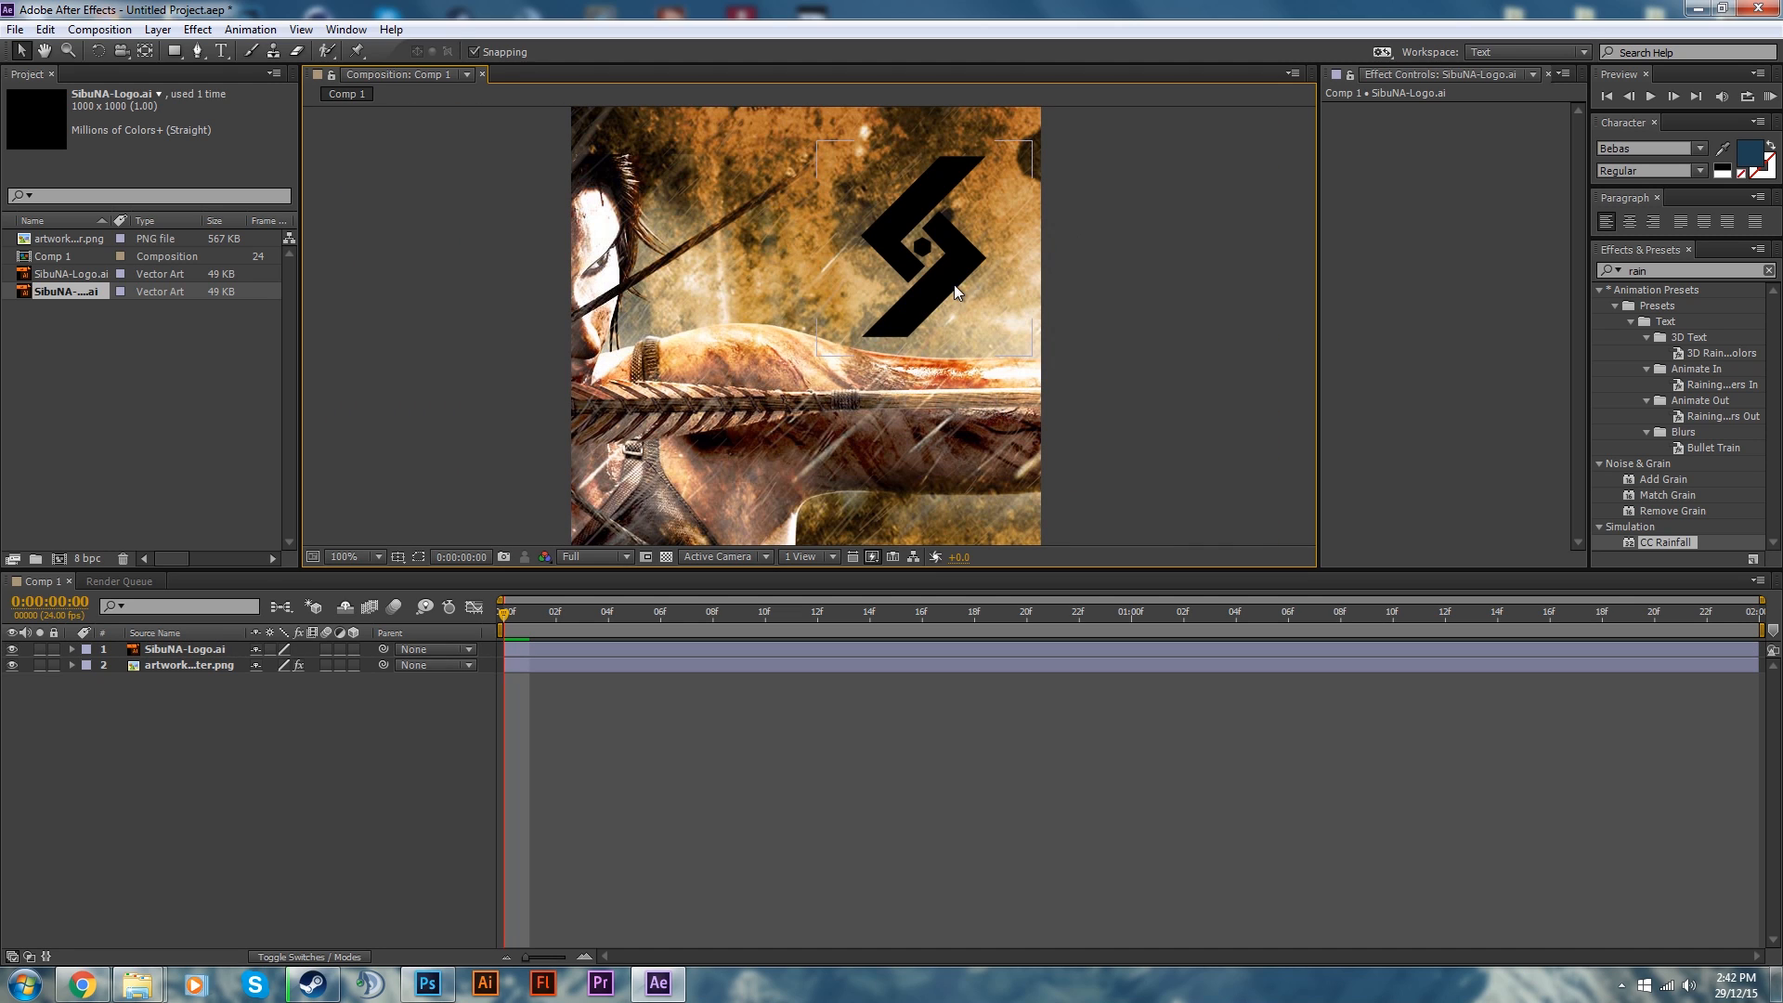
Show the layer blending modes and set the SibuNA-Logo.ai layer to Soft Light
left_click(296, 957)
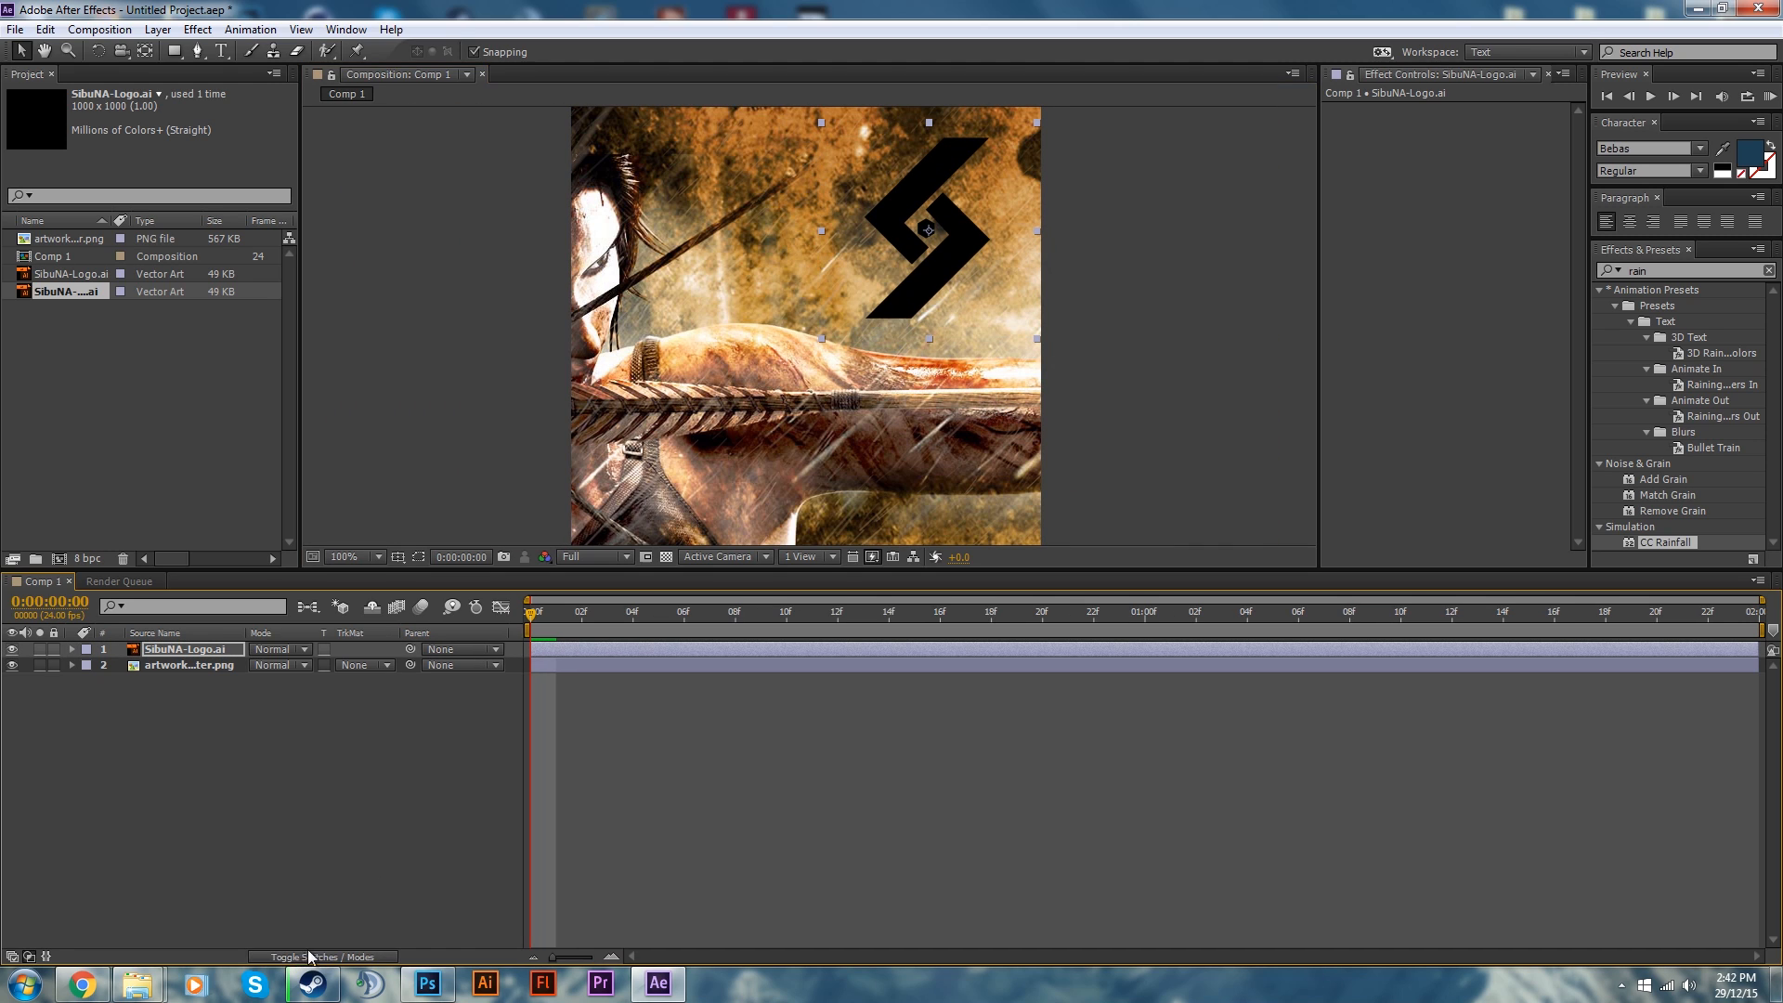
left_click(304, 650)
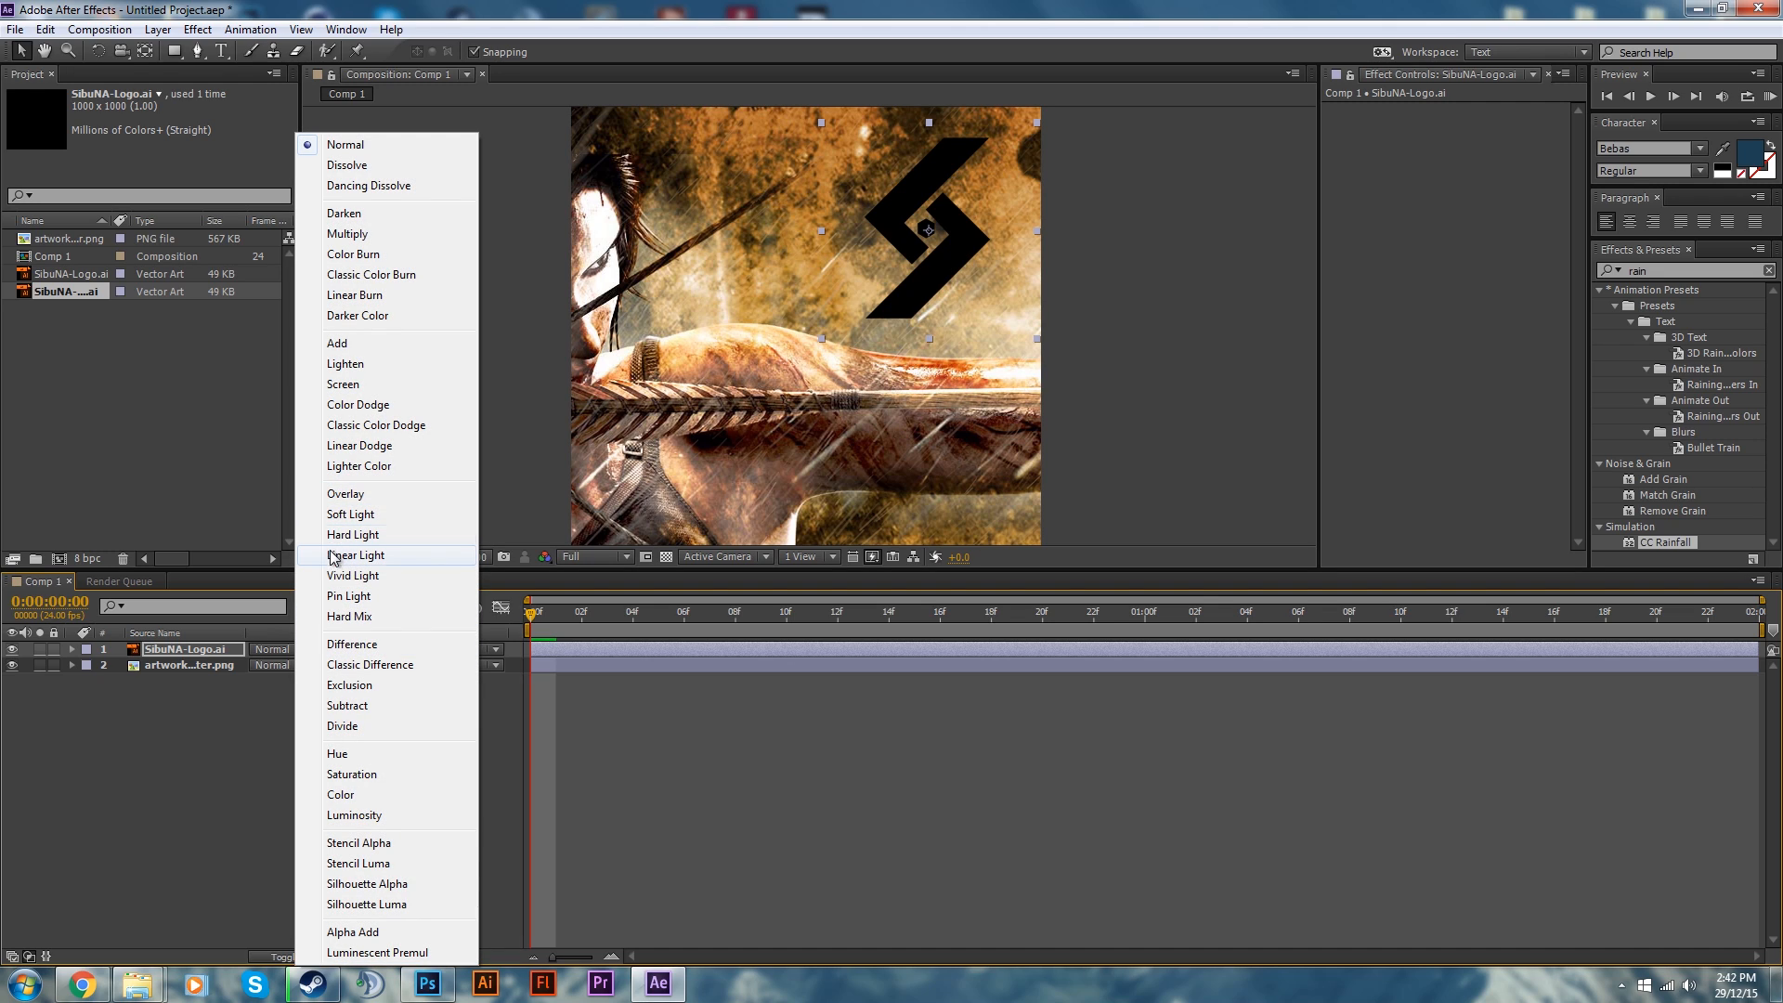
left_click(333, 516)
left_click(1012, 472)
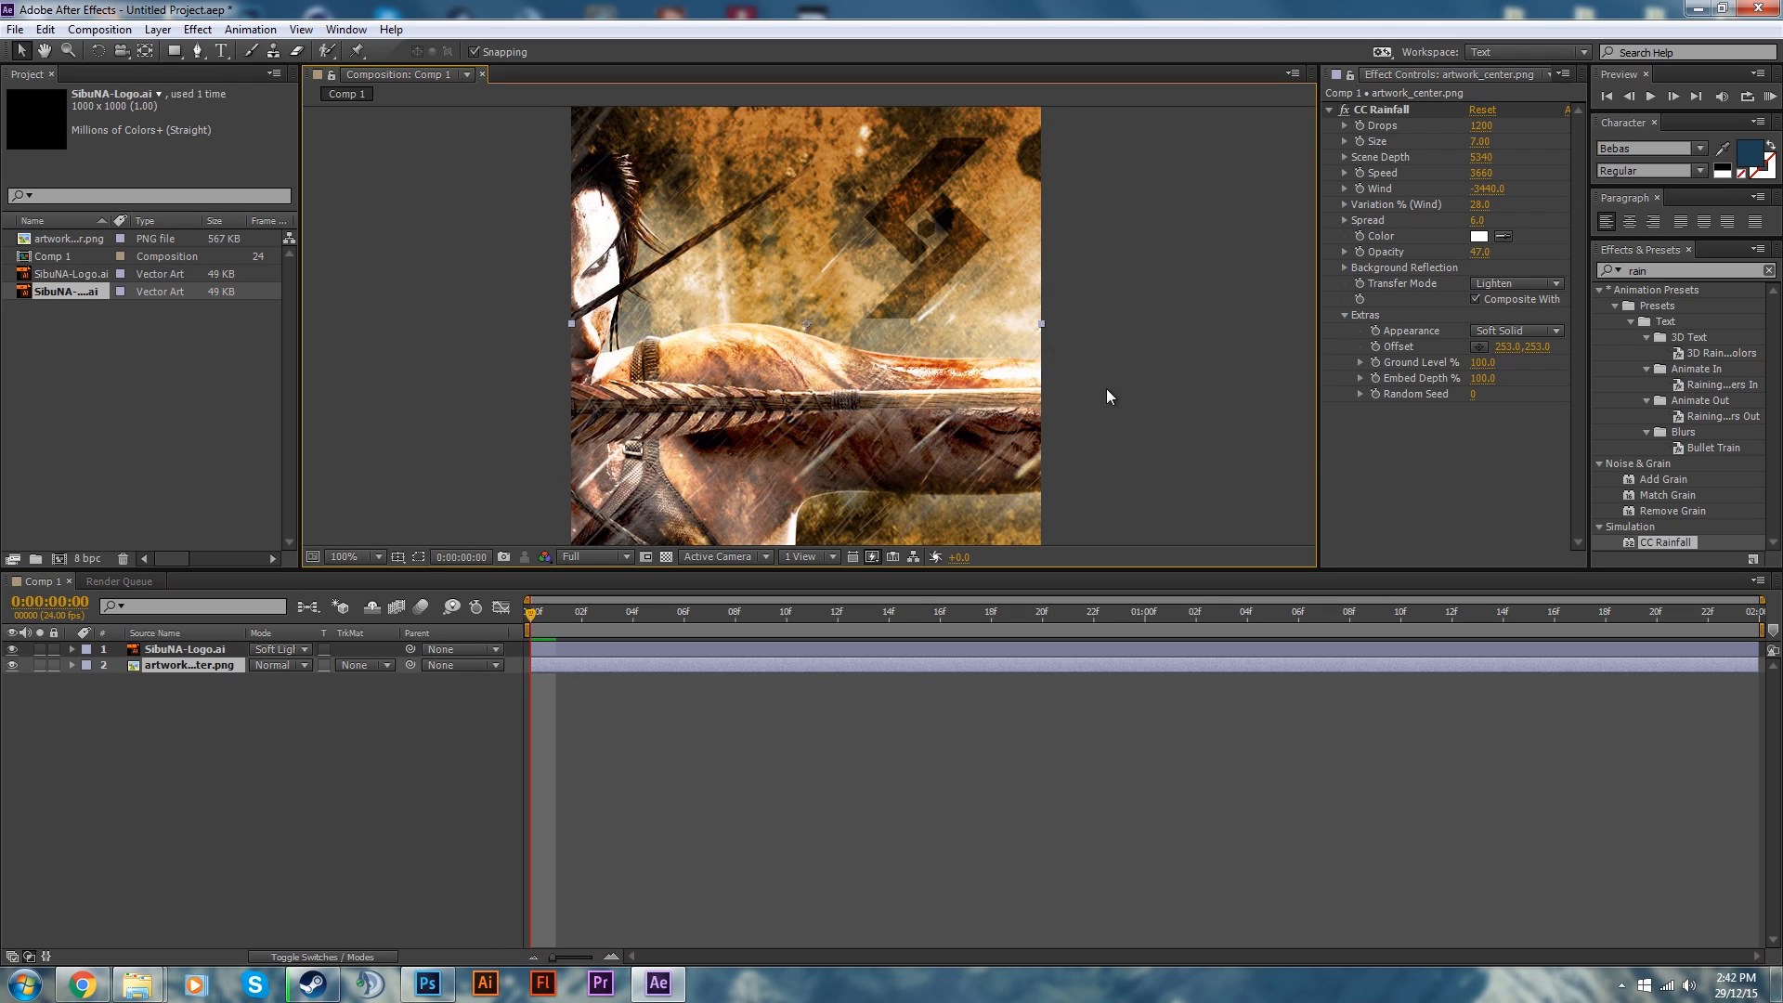
scroll(1109, 450, "up", 1)
scroll(1113, 451, "down", 2)
scroll(1112, 452, "up", 1)
scroll(1074, 483, "down", 1)
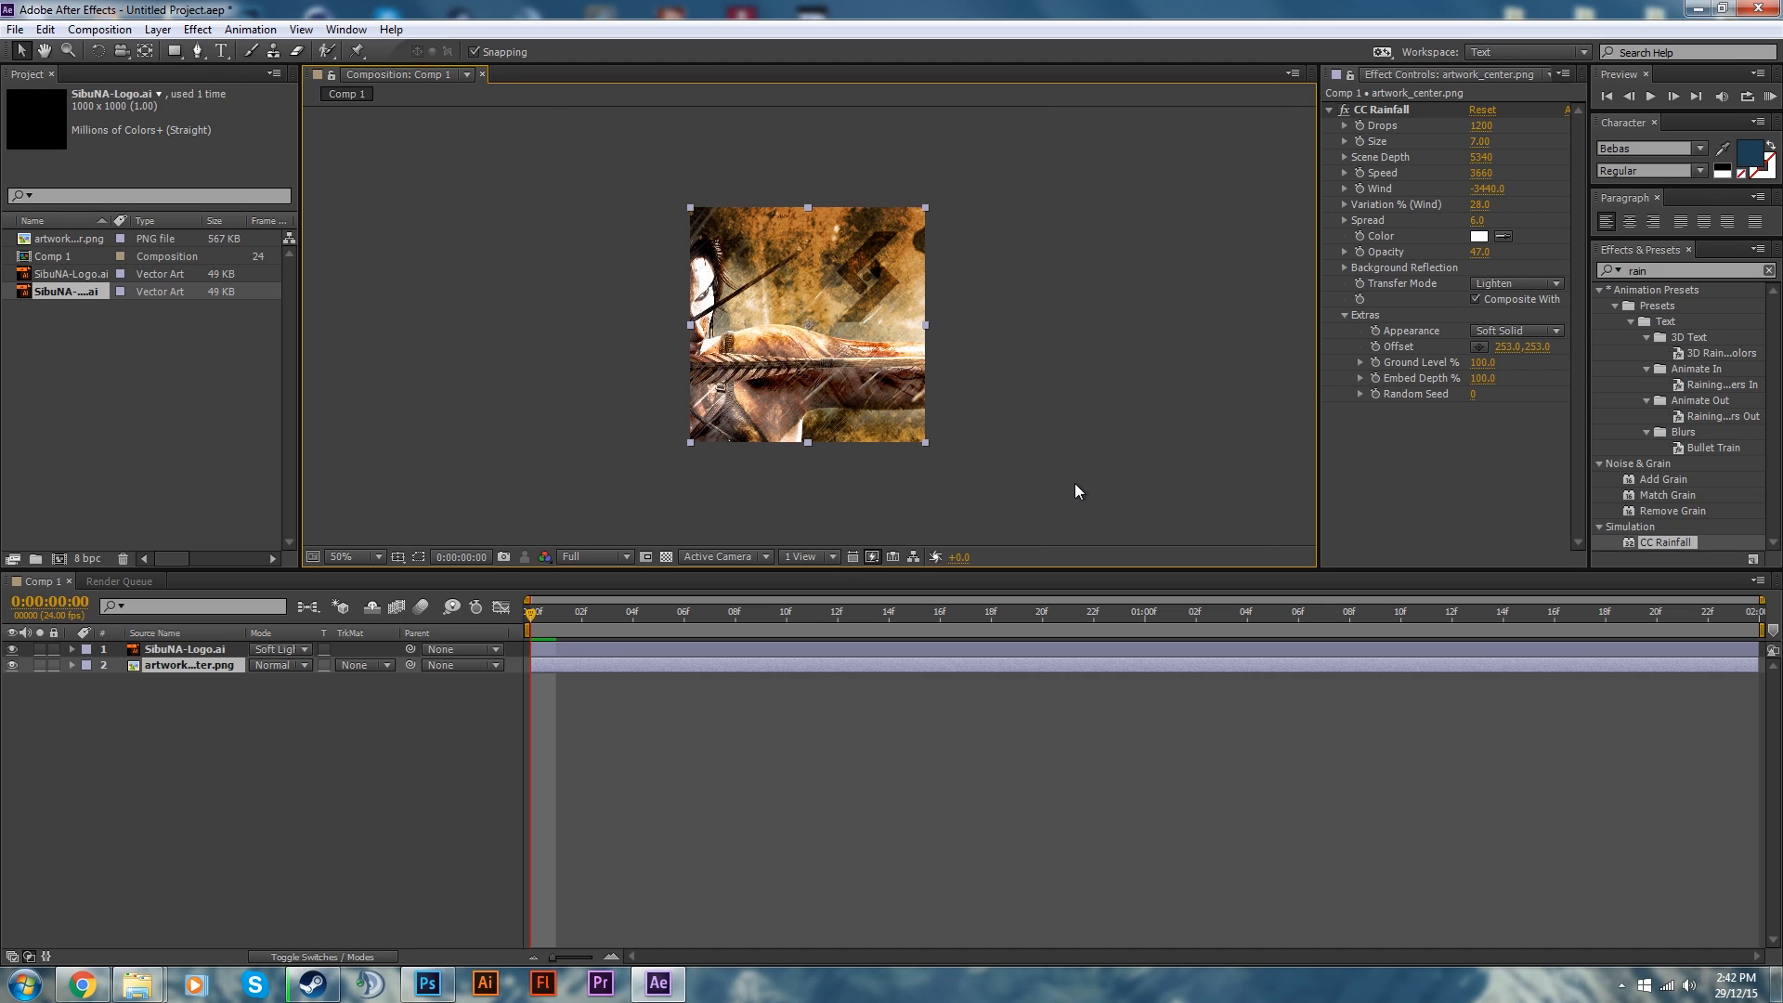
left_click(1074, 484)
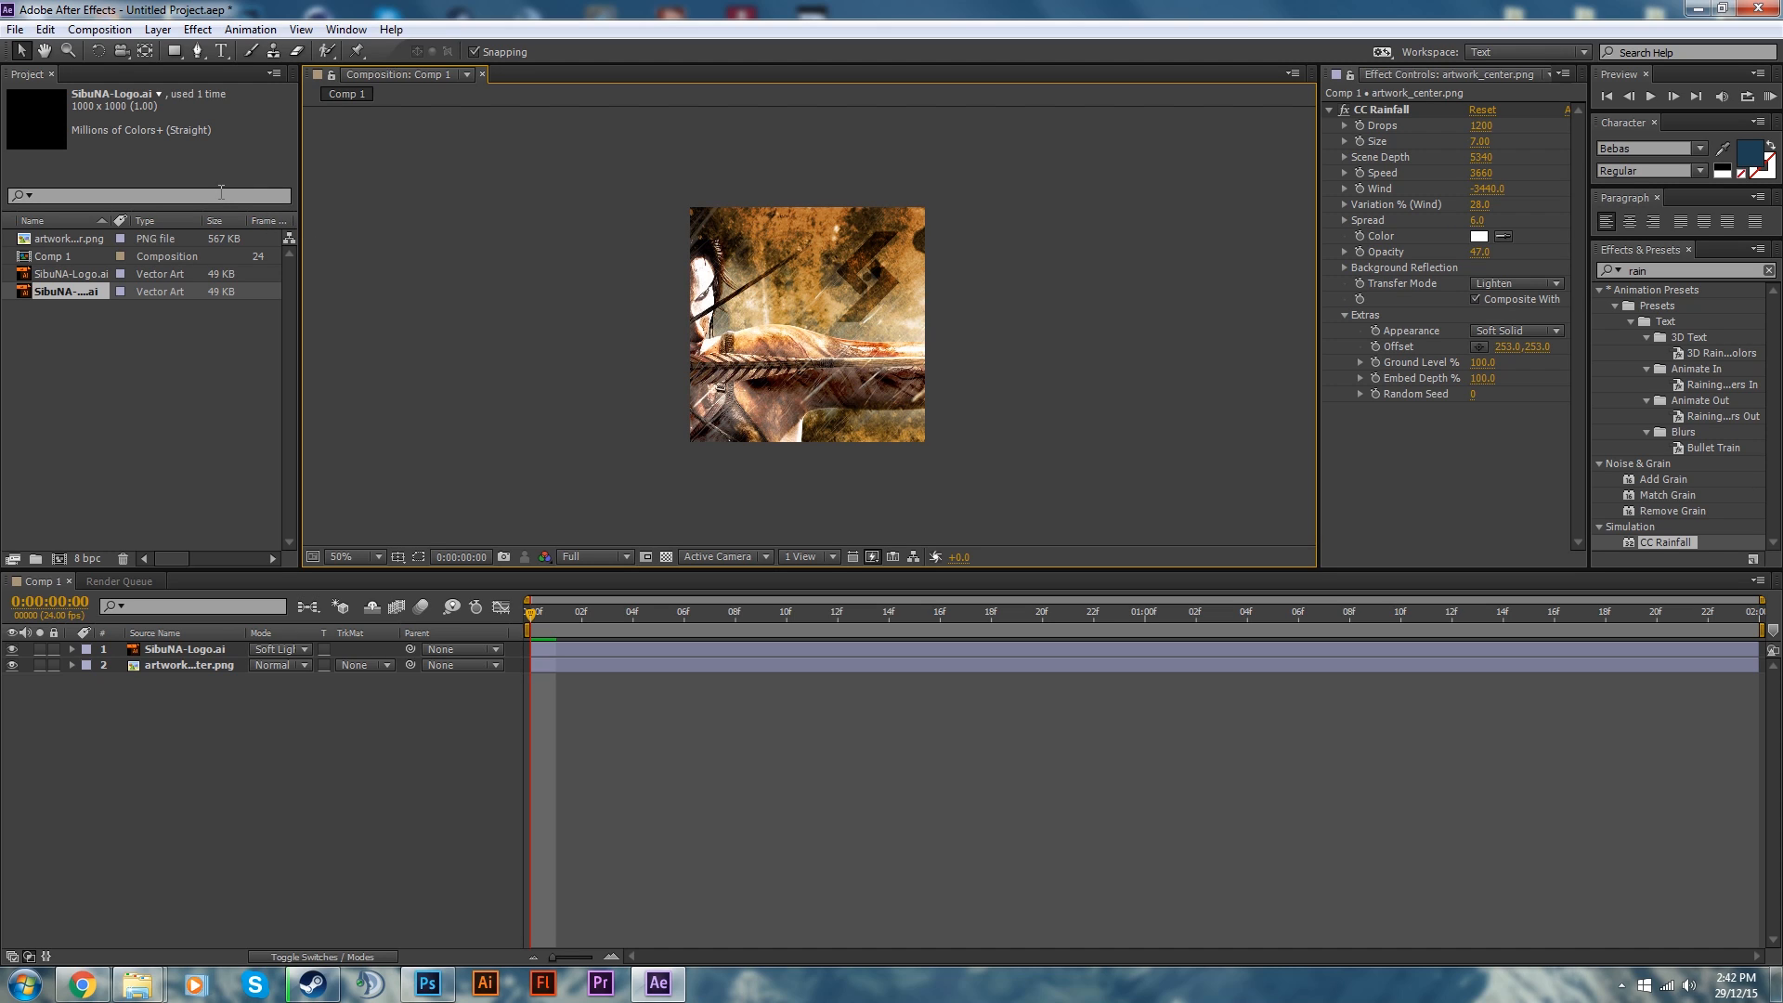
Add Comp 1 to the Render Queue for export
left_click(15, 29)
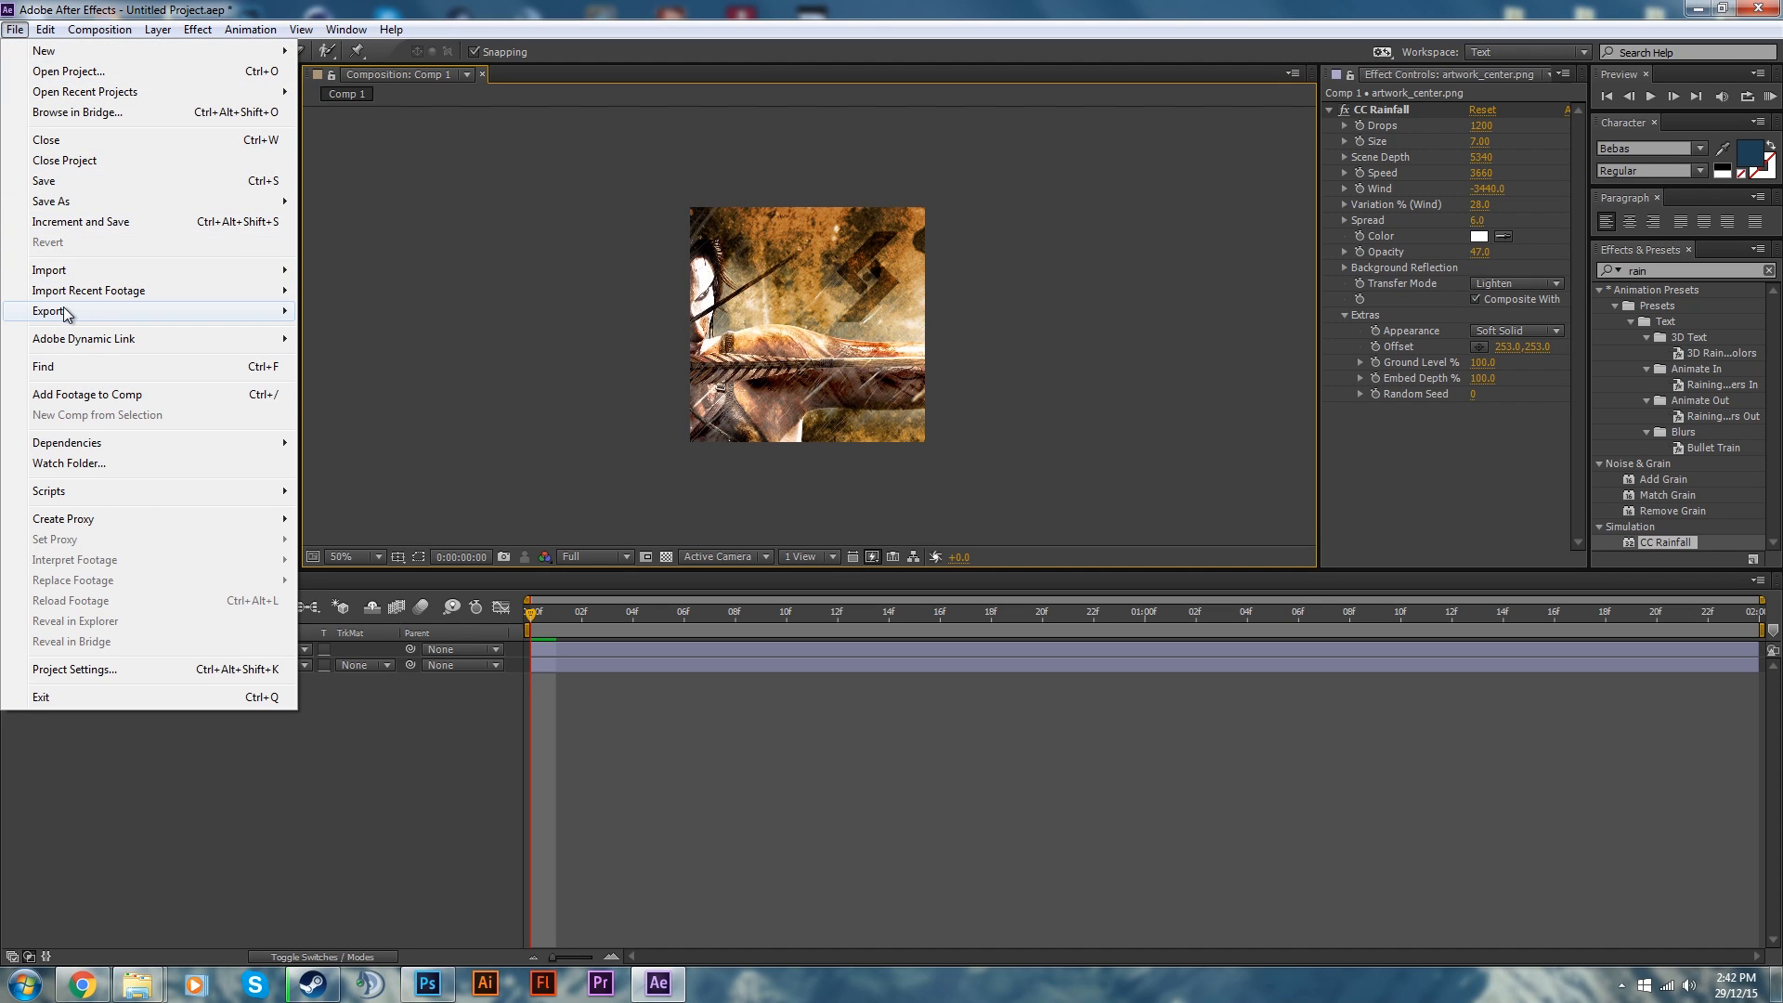
mouse_move(63, 311)
left_click(384, 331)
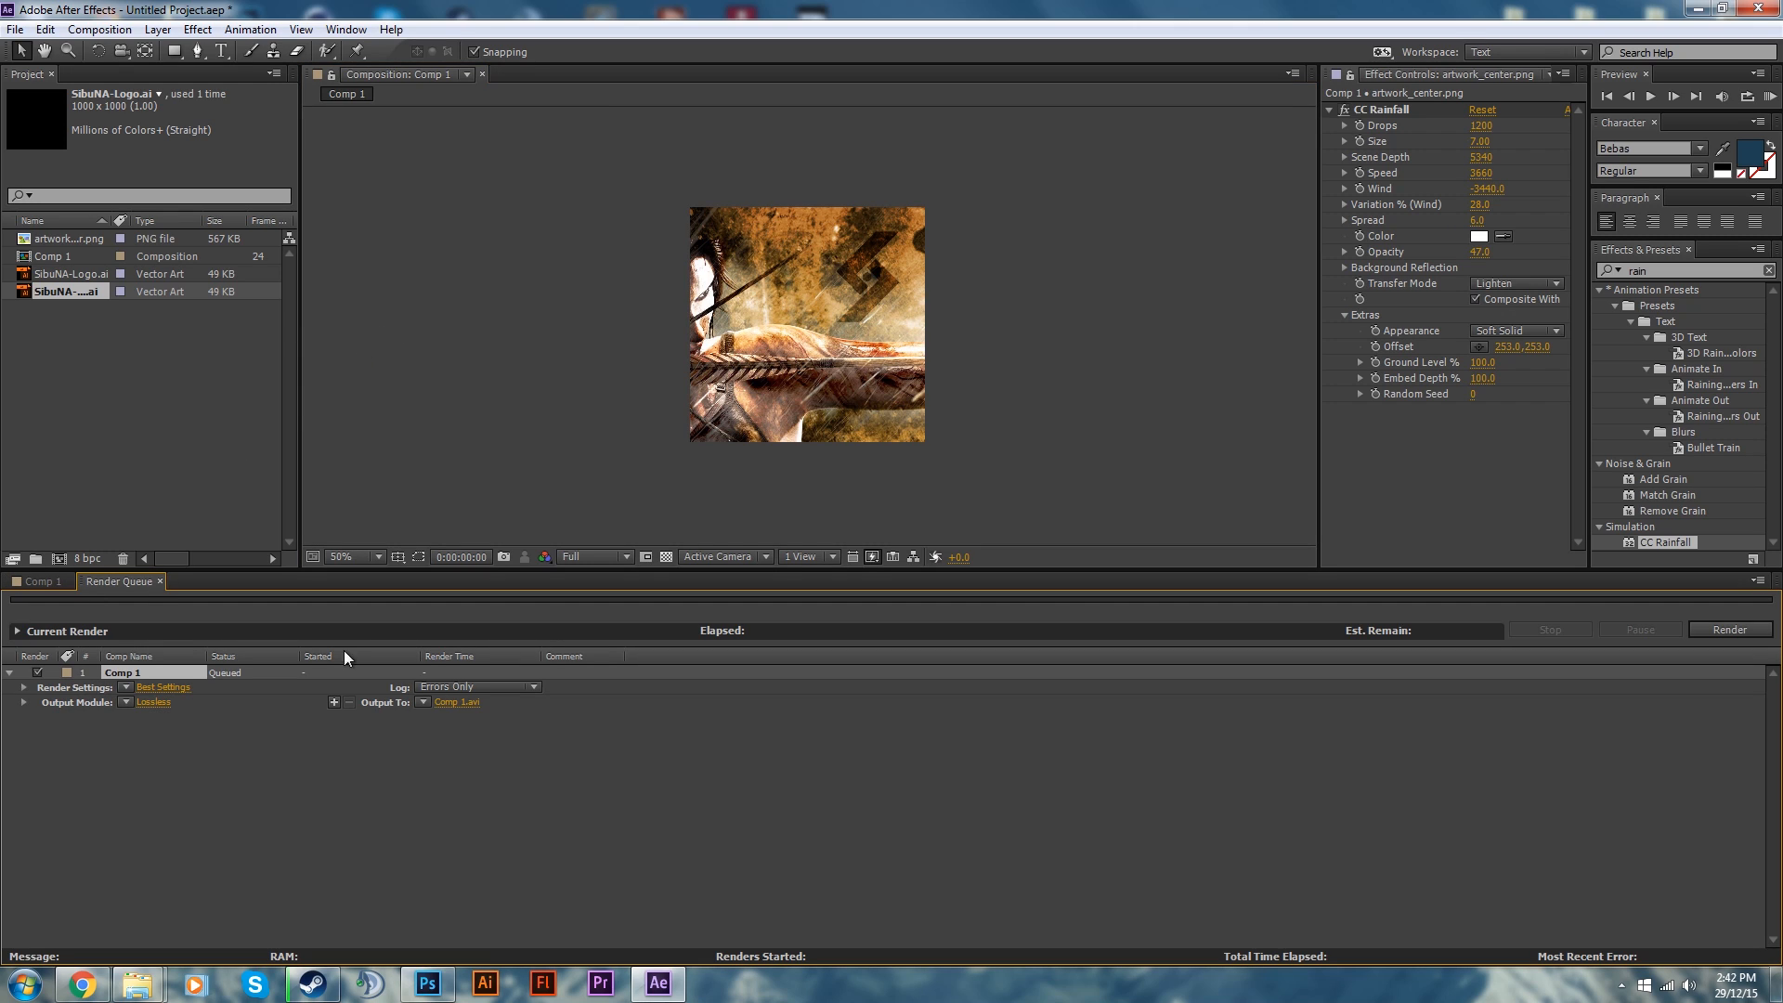
Set the output module format of Comp 1 to PNG Sequence and confirm the settings
left_click(130, 704)
left_click(130, 705)
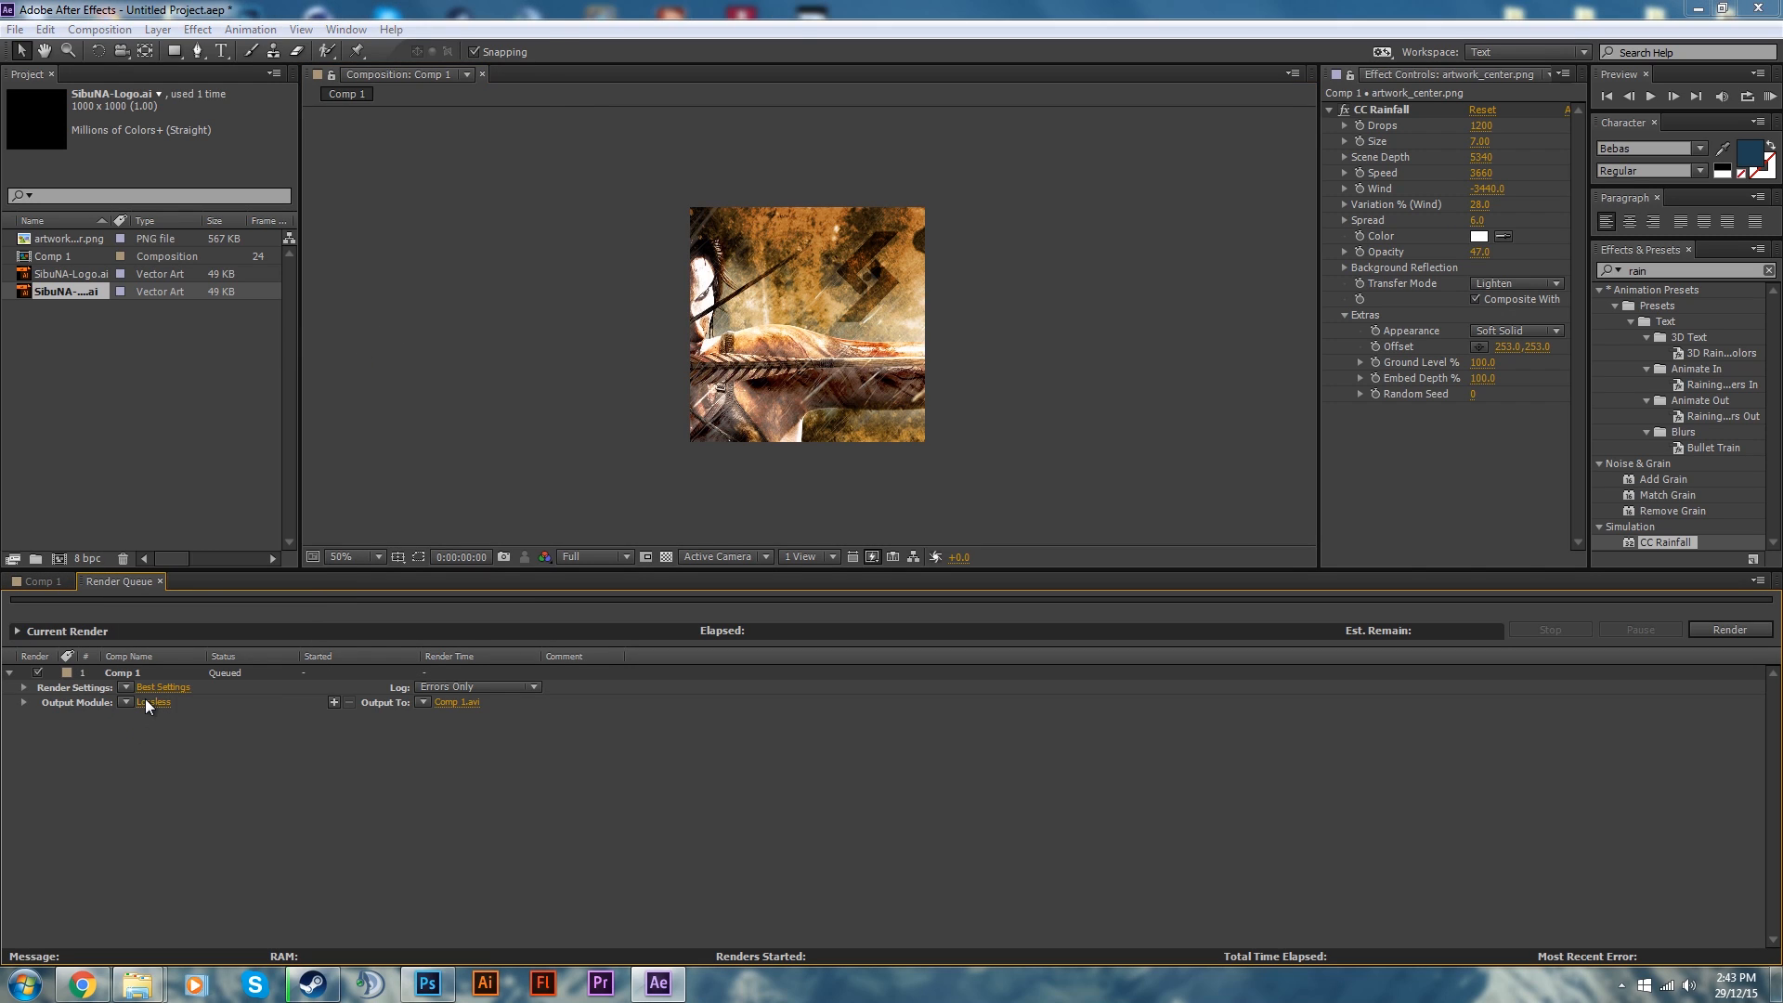
left_click(146, 701)
left_click(254, 96)
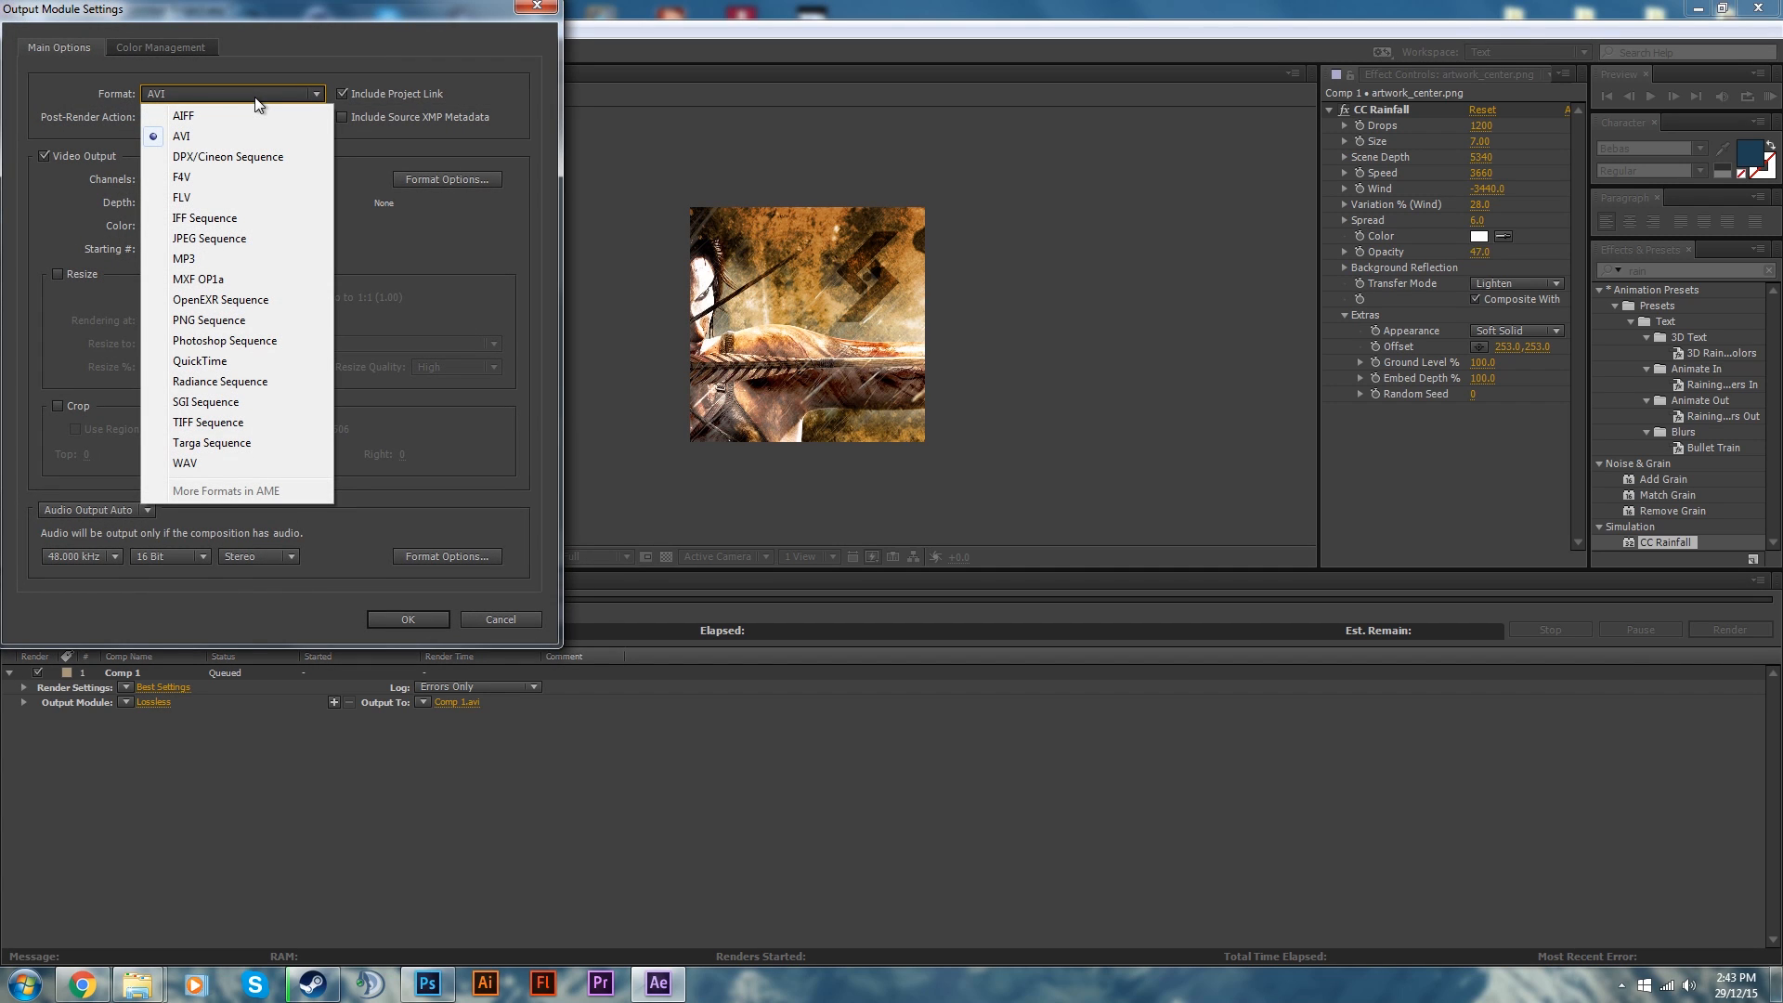
left_click(221, 318)
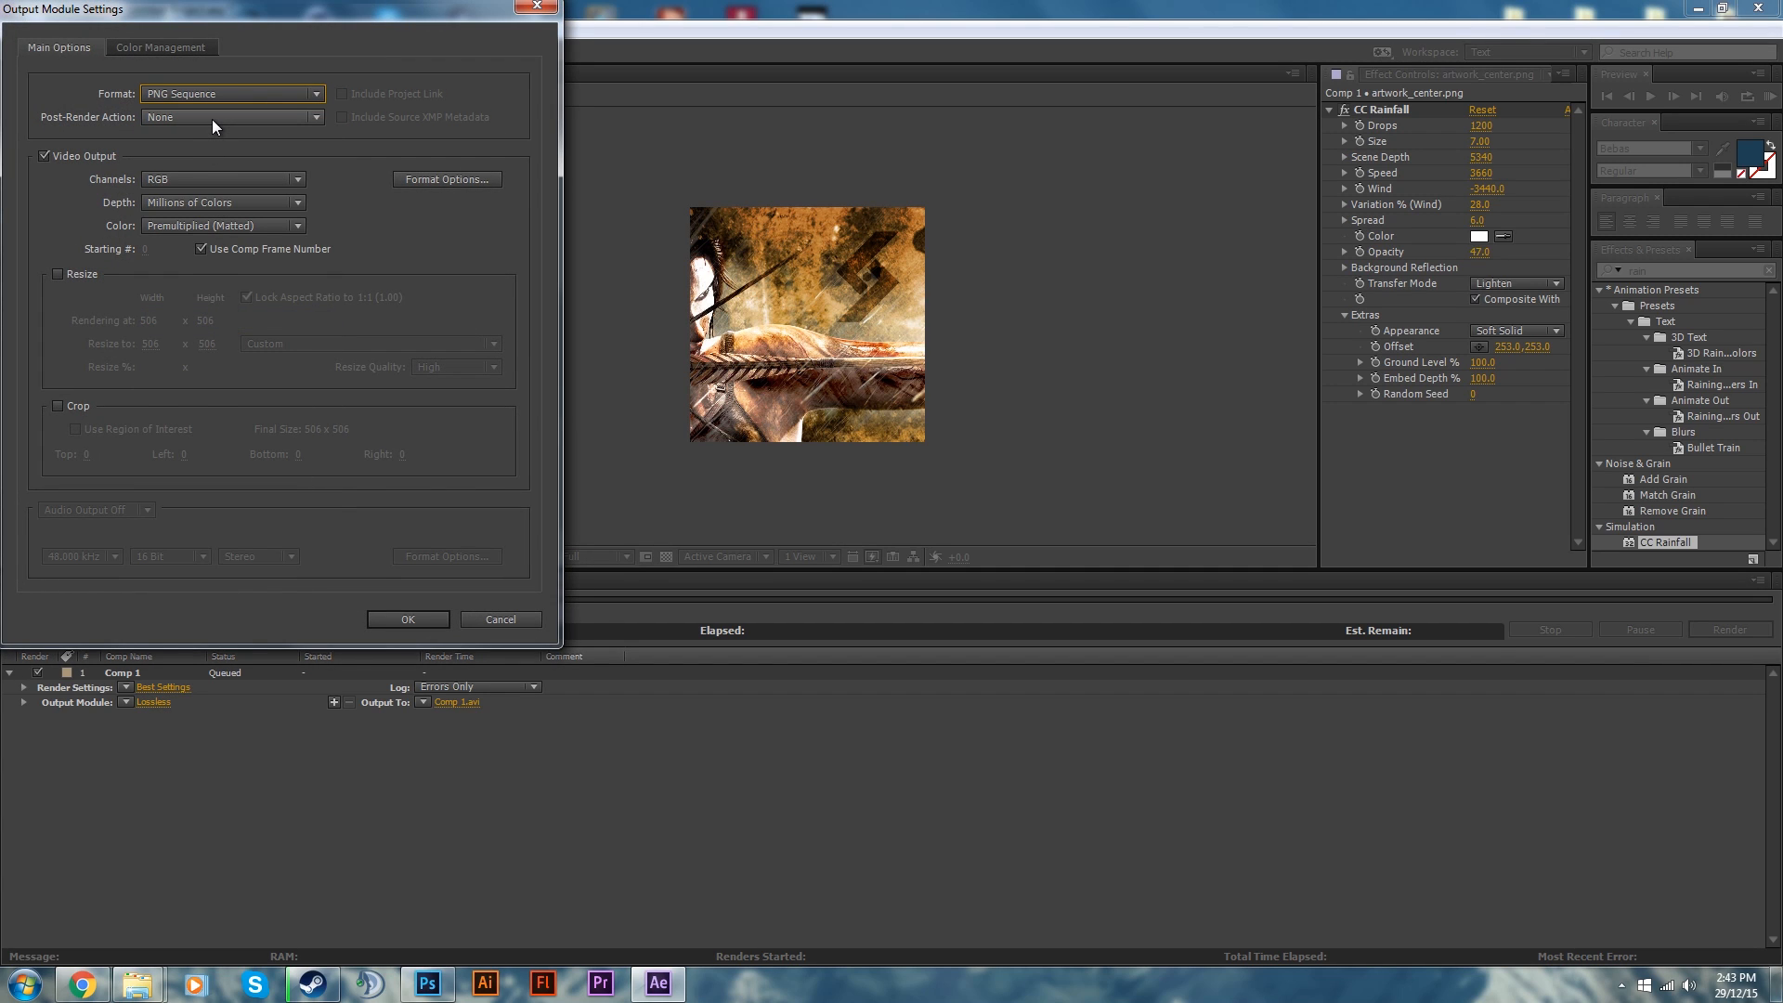
left_click(381, 620)
Use the comp name for the Comp 1 output file and create a Desktop folder named Tomb Raider Background for it
left_click(424, 702)
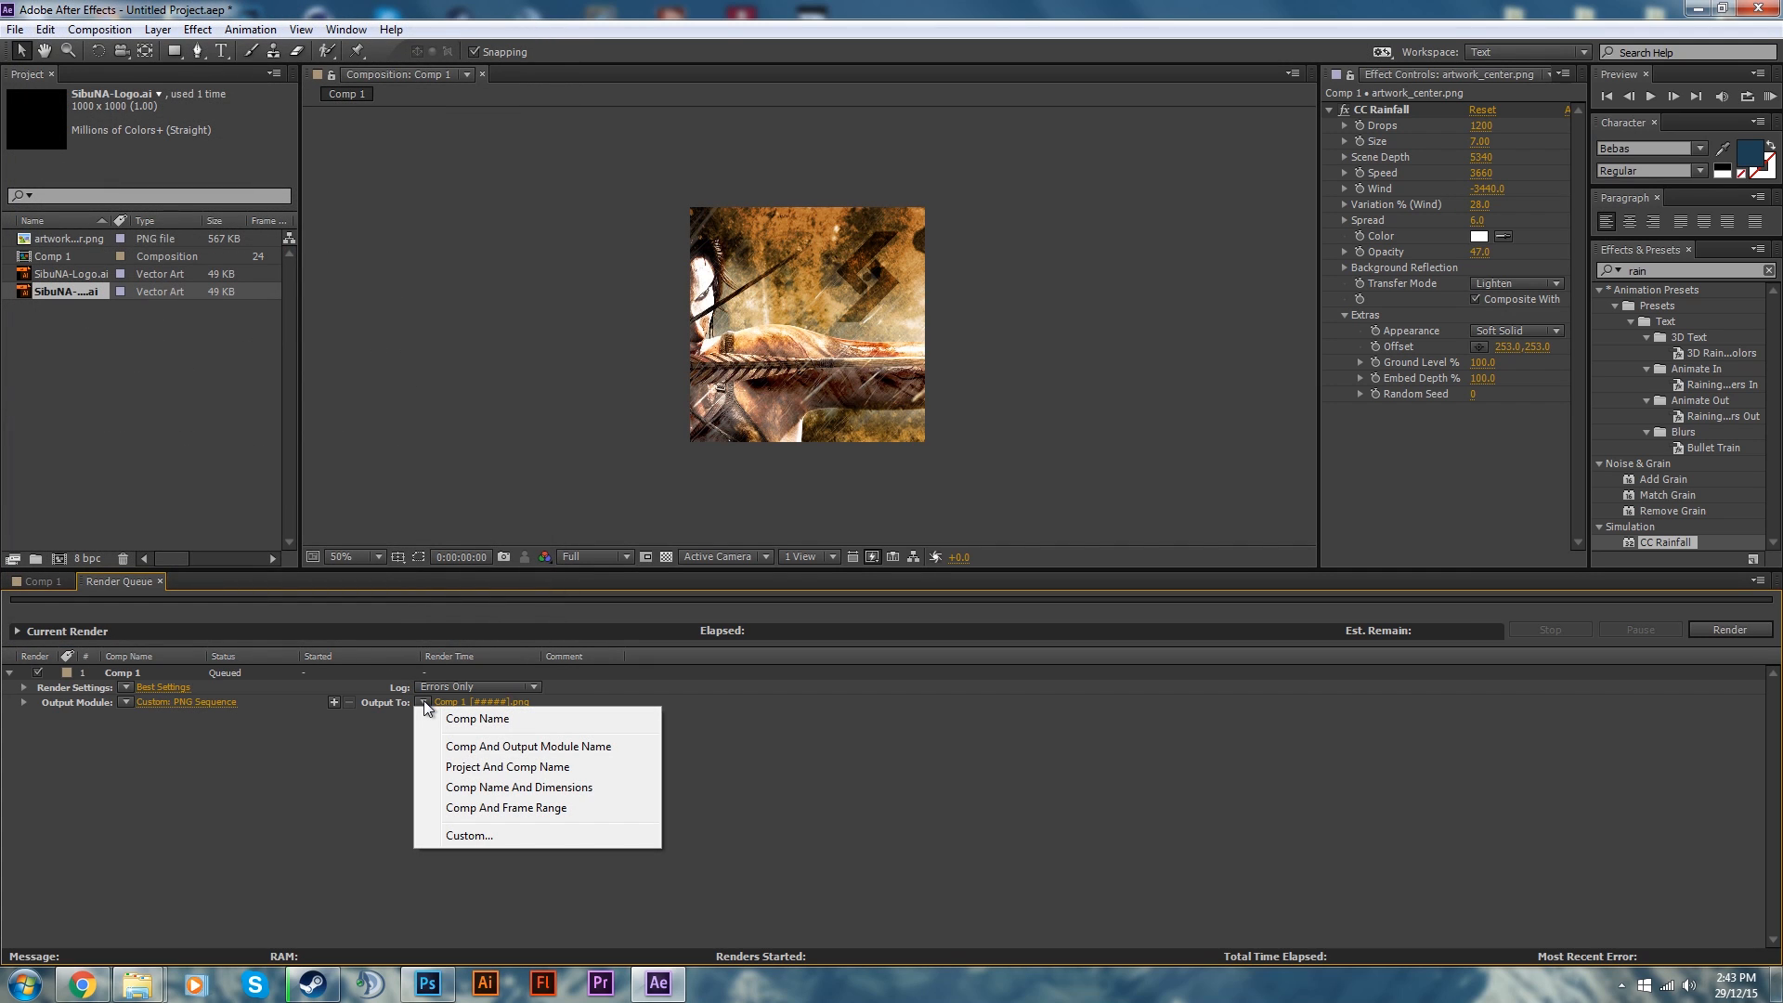
left_click(443, 716)
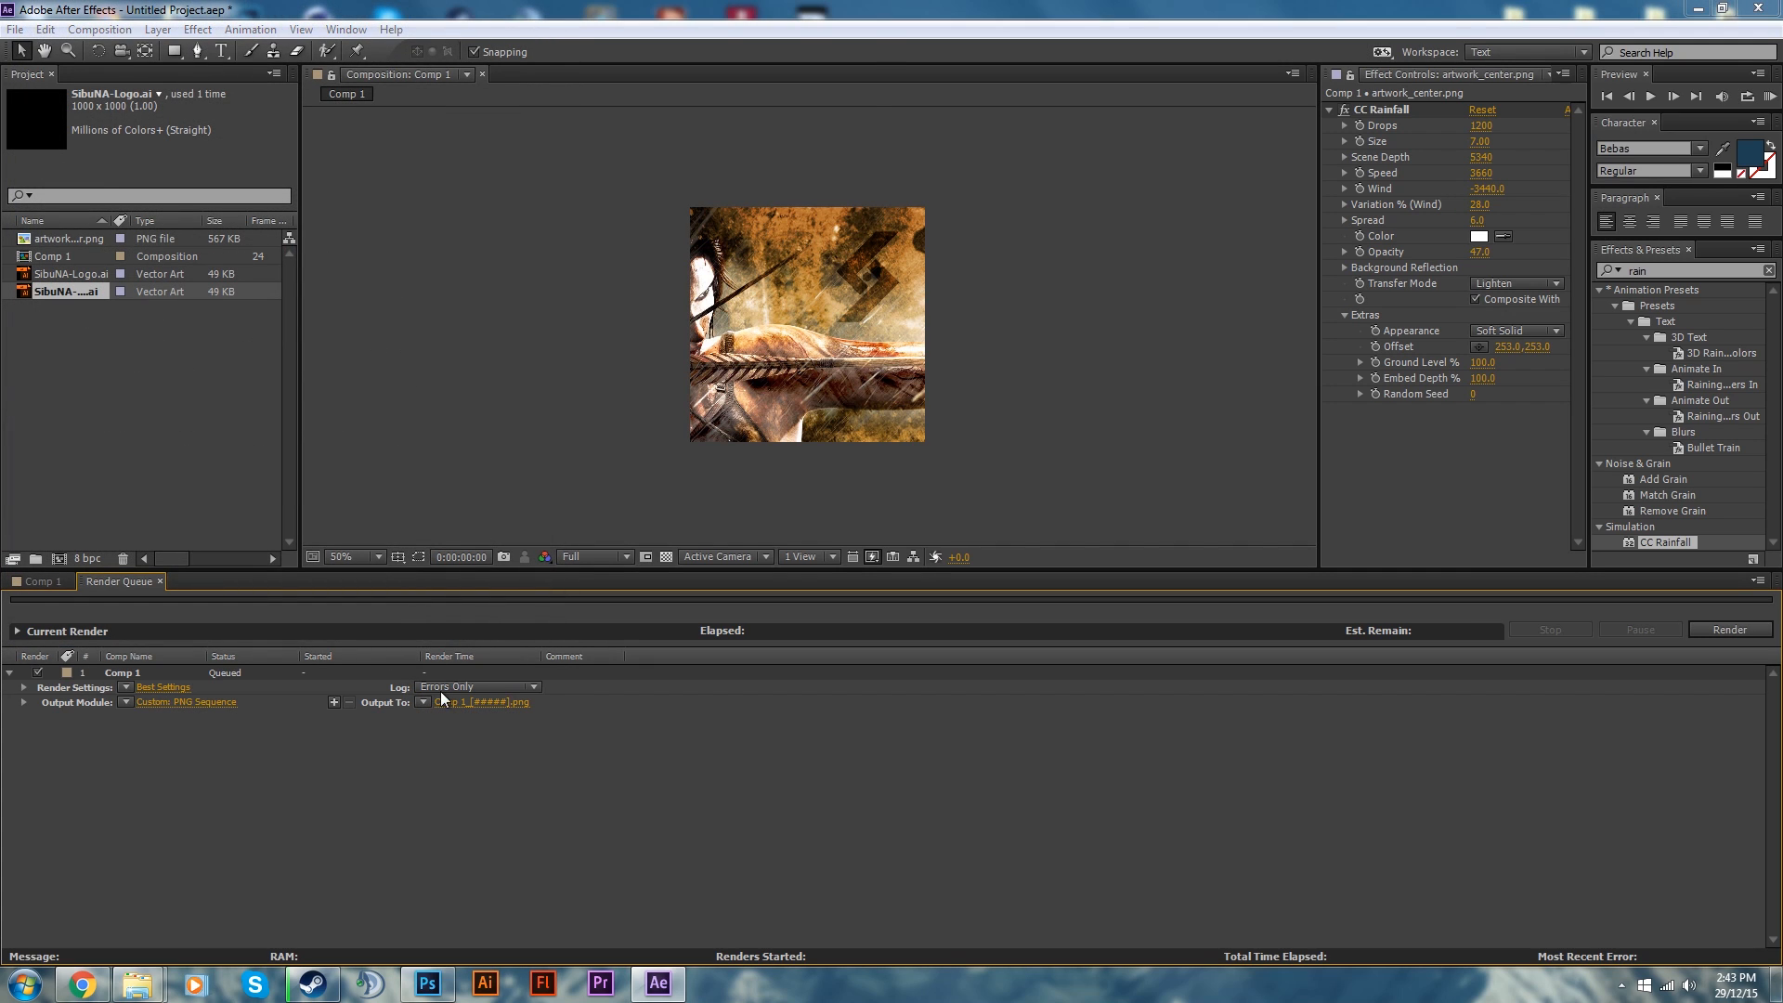
left_click(76, 166)
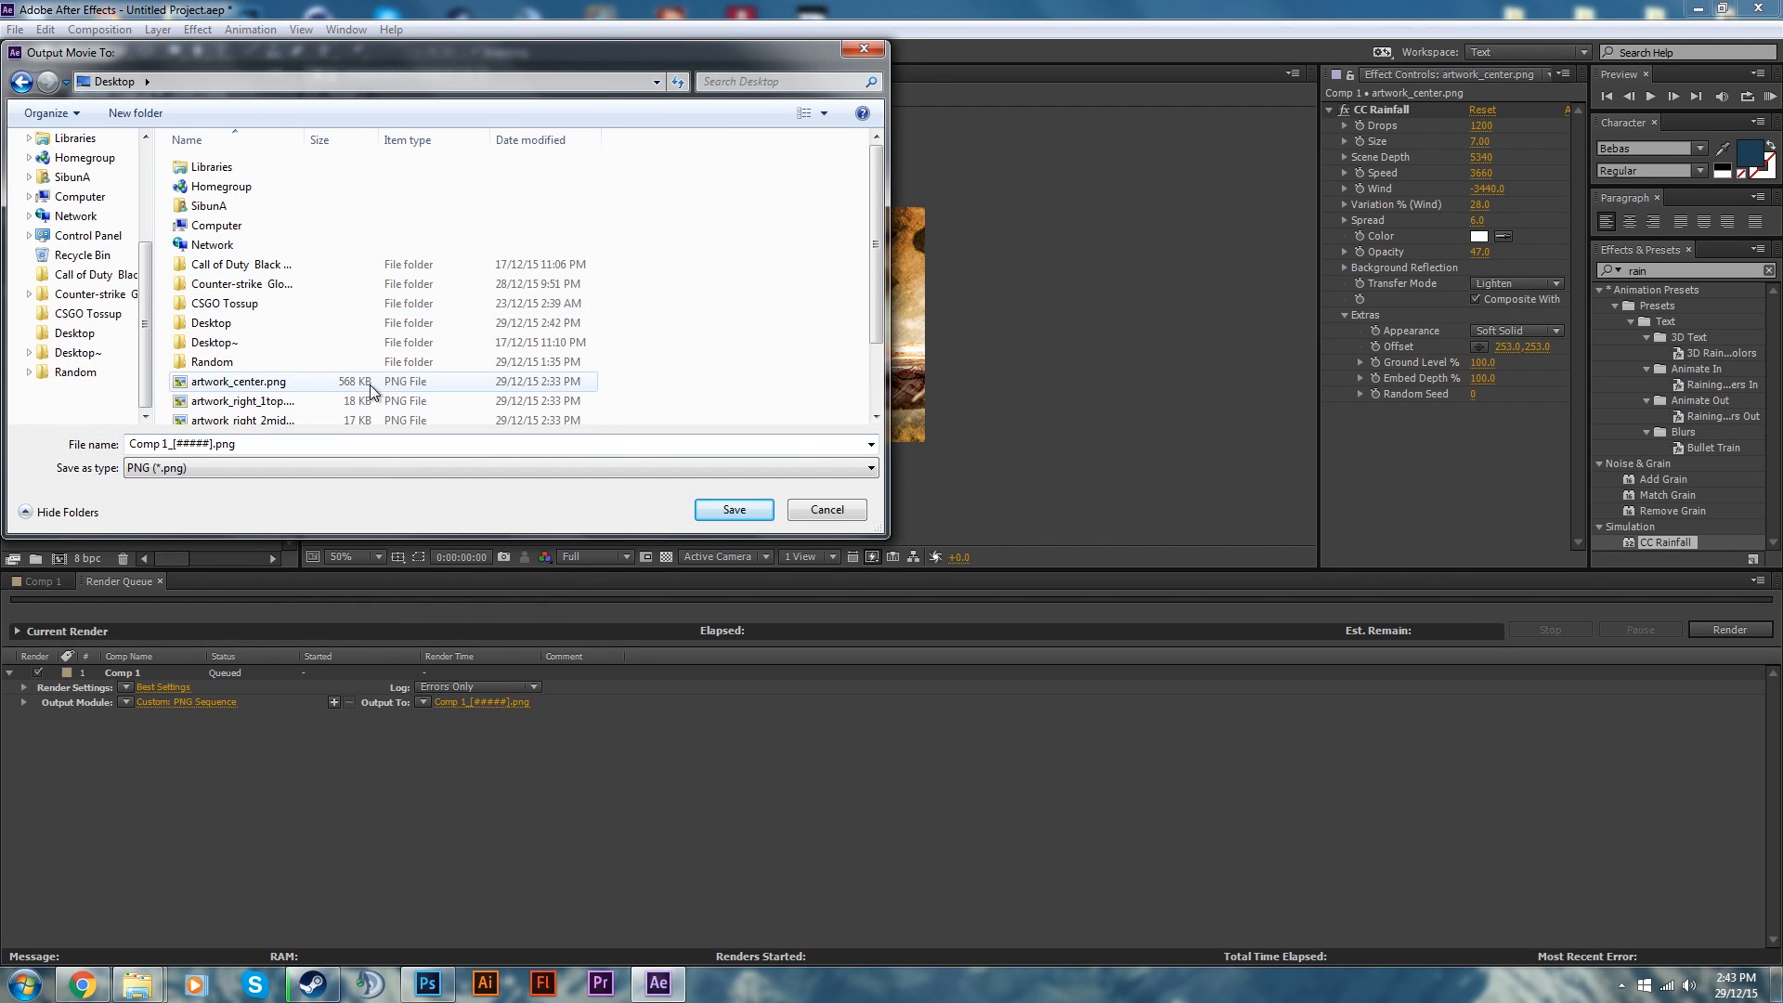
right_click(169, 406)
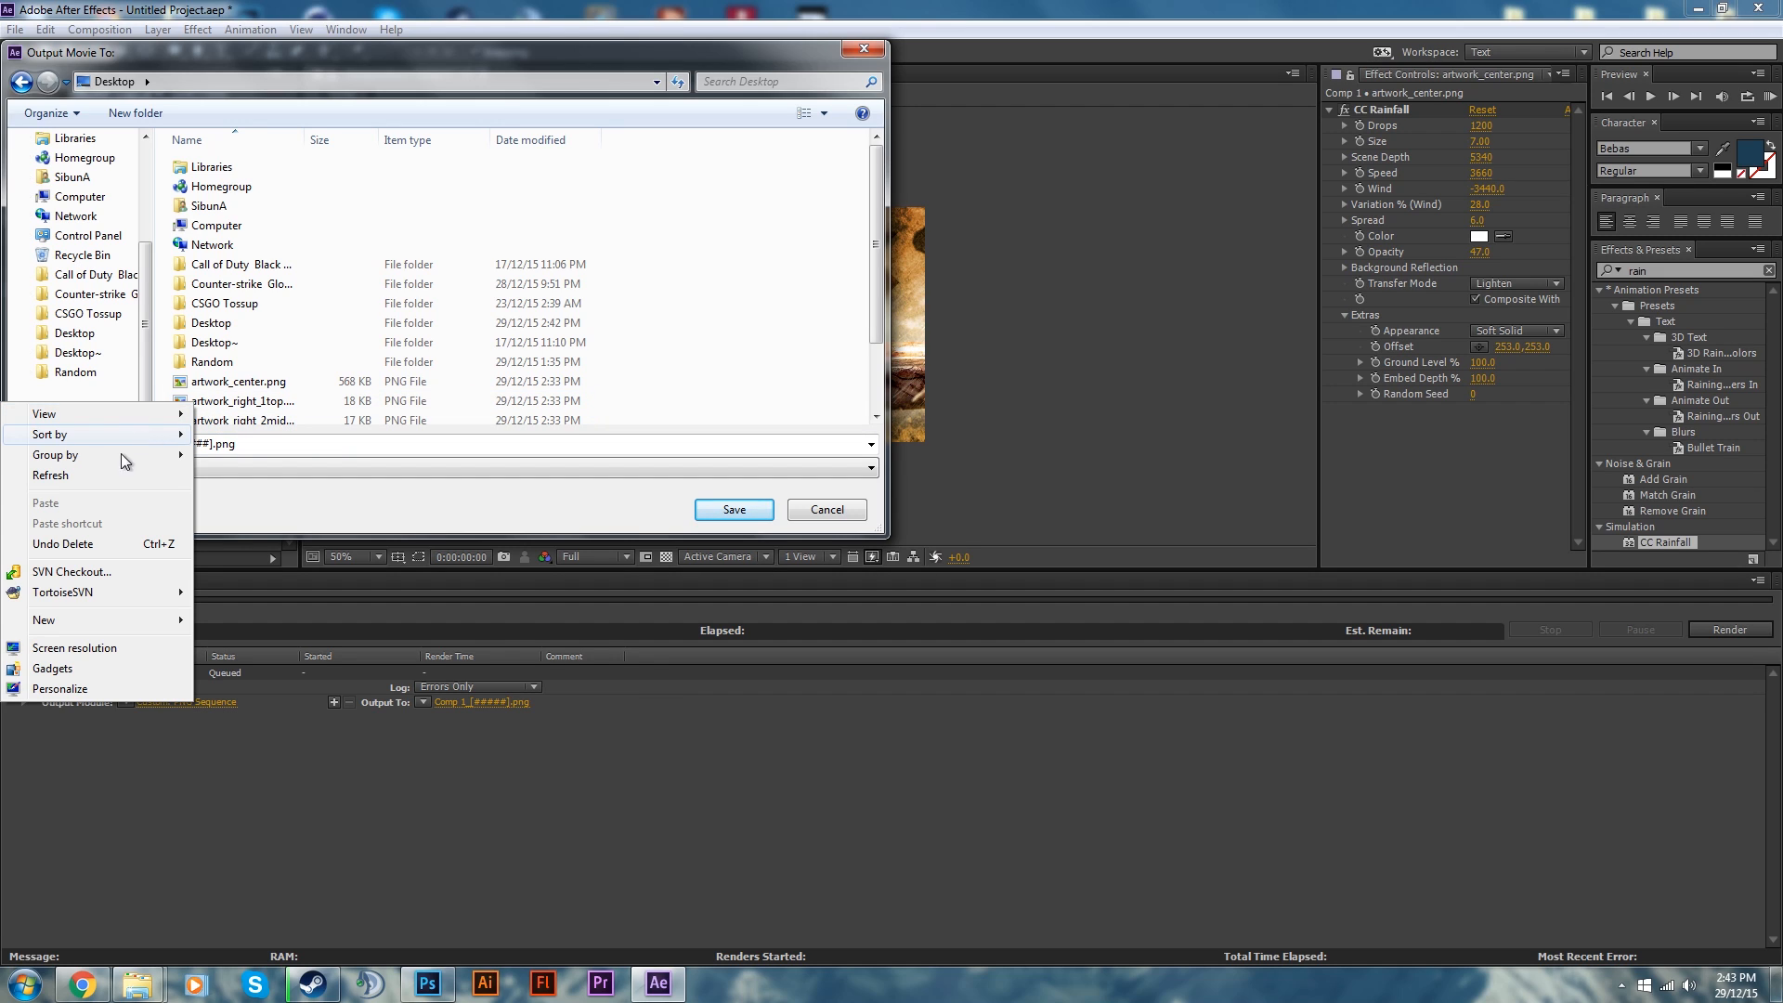
mouse_move(79, 626)
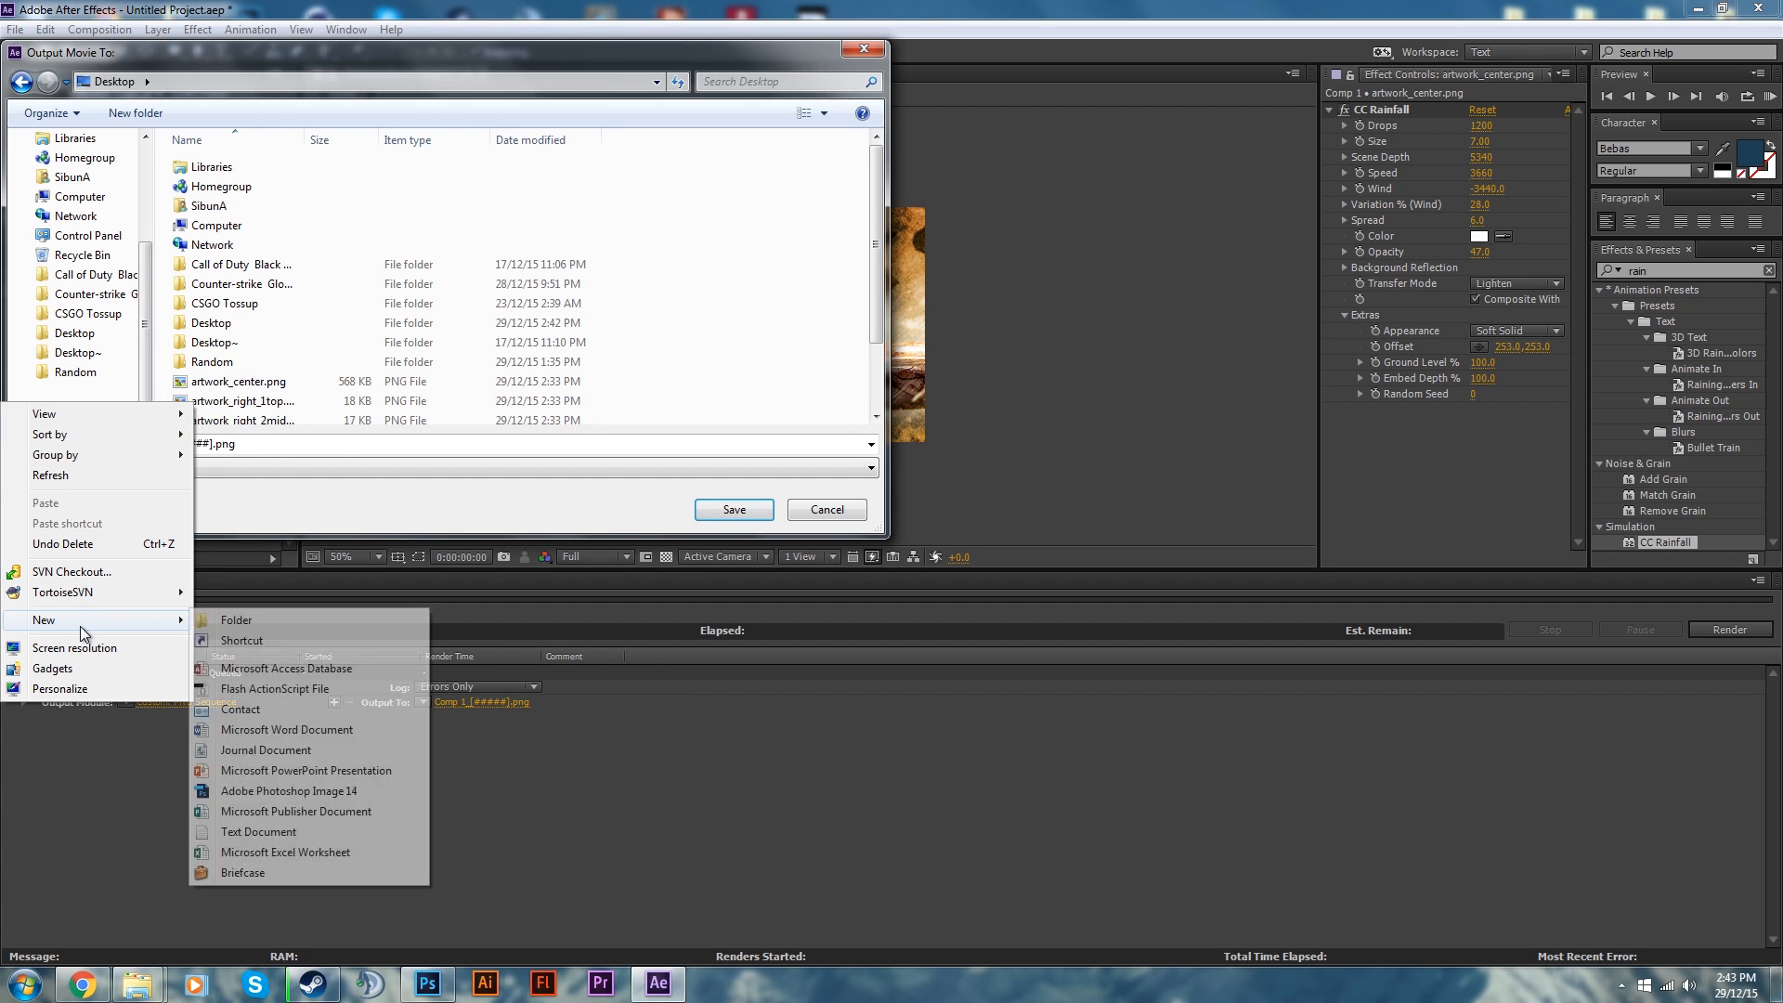
left_click(250, 620)
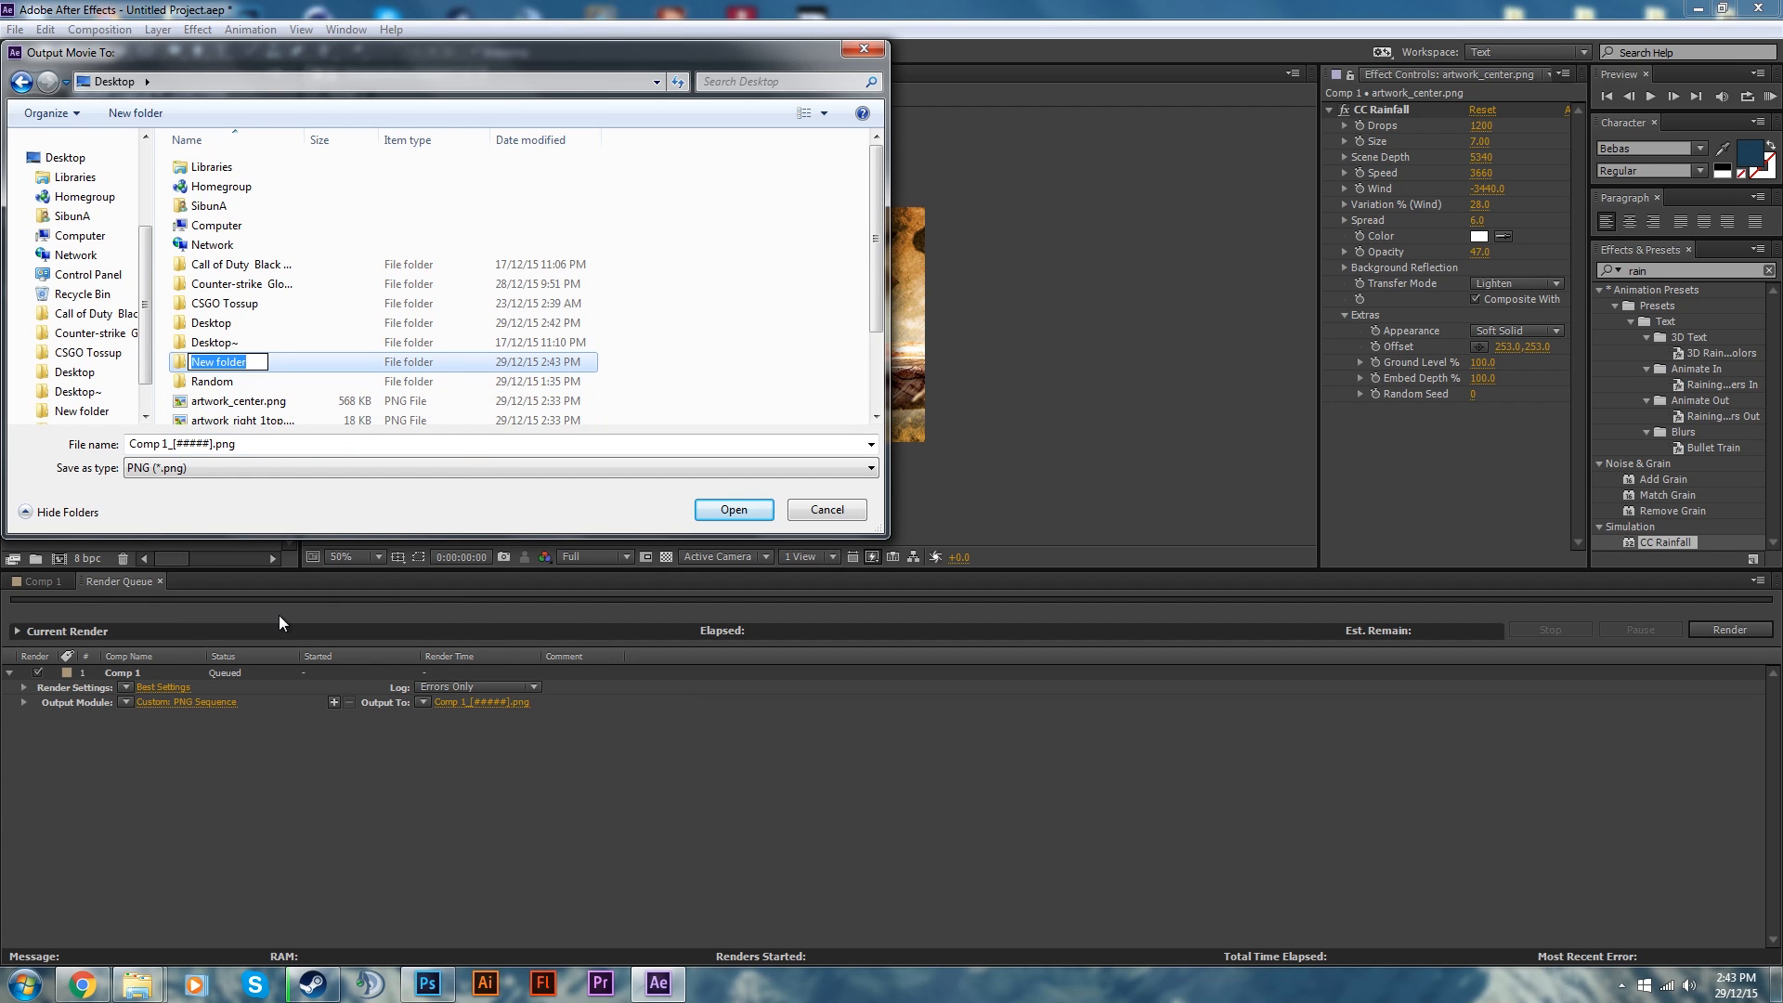
type("Tomb Raider Background")
key("Return")
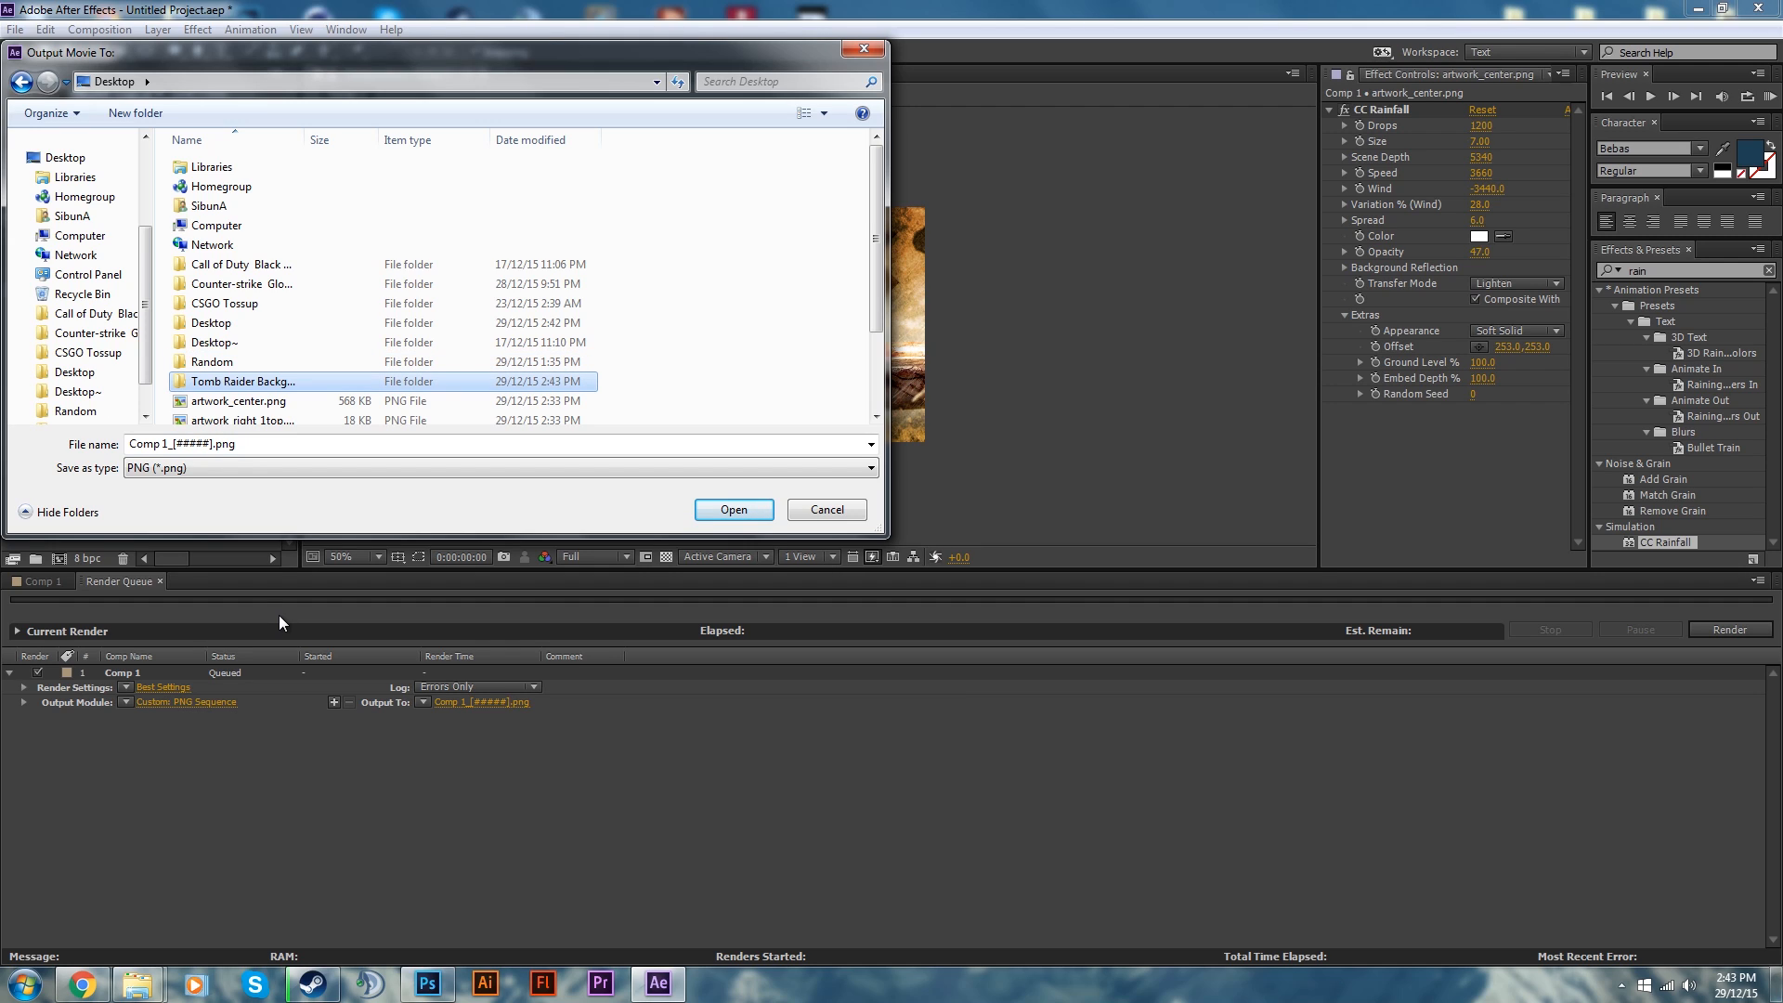
Save the PNG sequence output to the Tomb Raider Background folder and render Comp 1
double_click(429, 382)
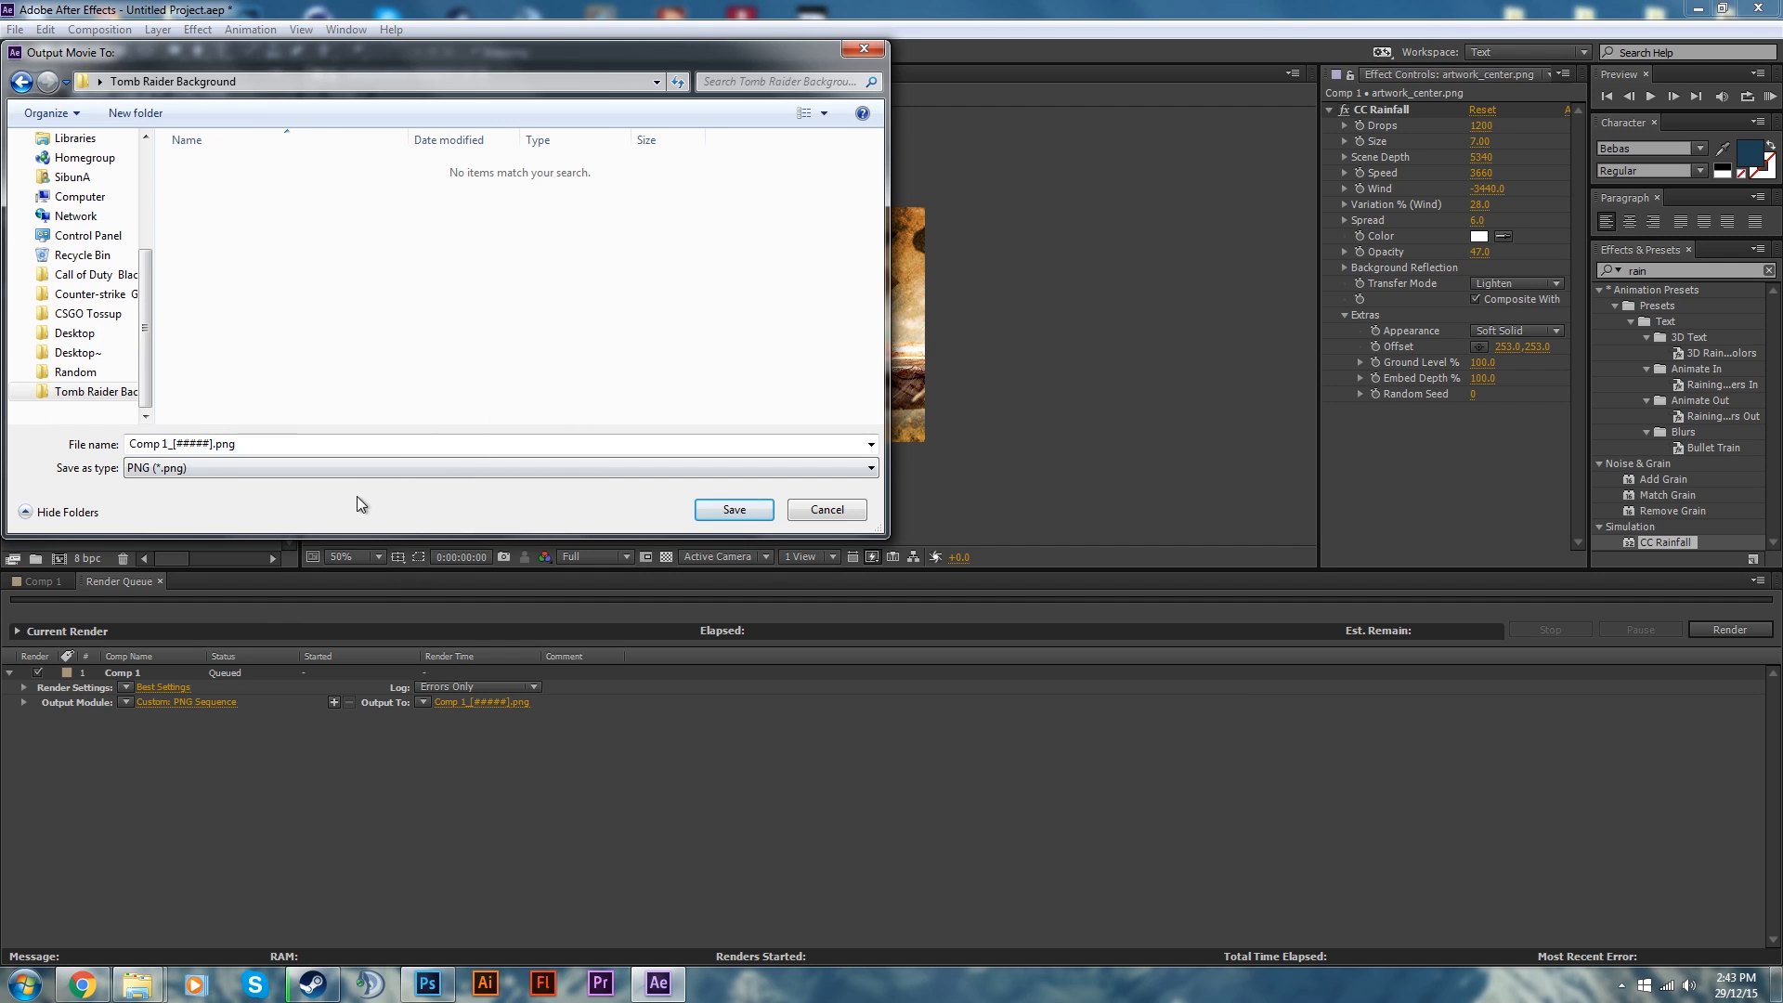
left_click(734, 509)
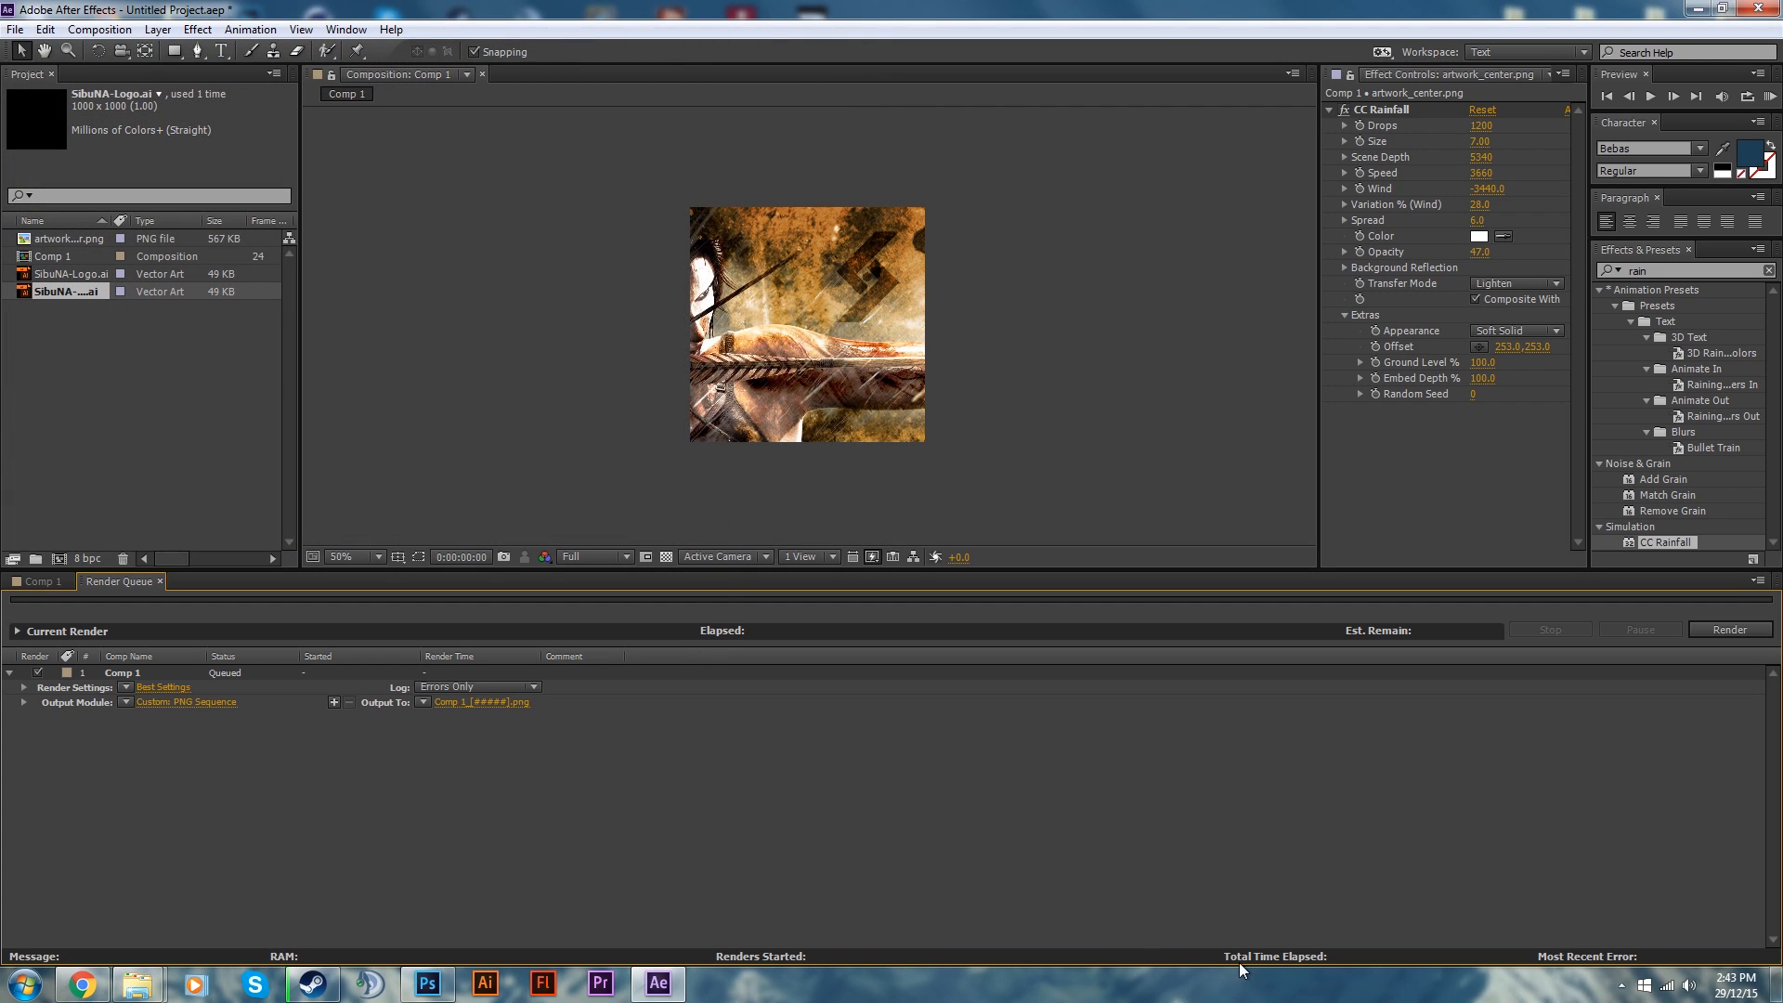
left_click(1729, 630)
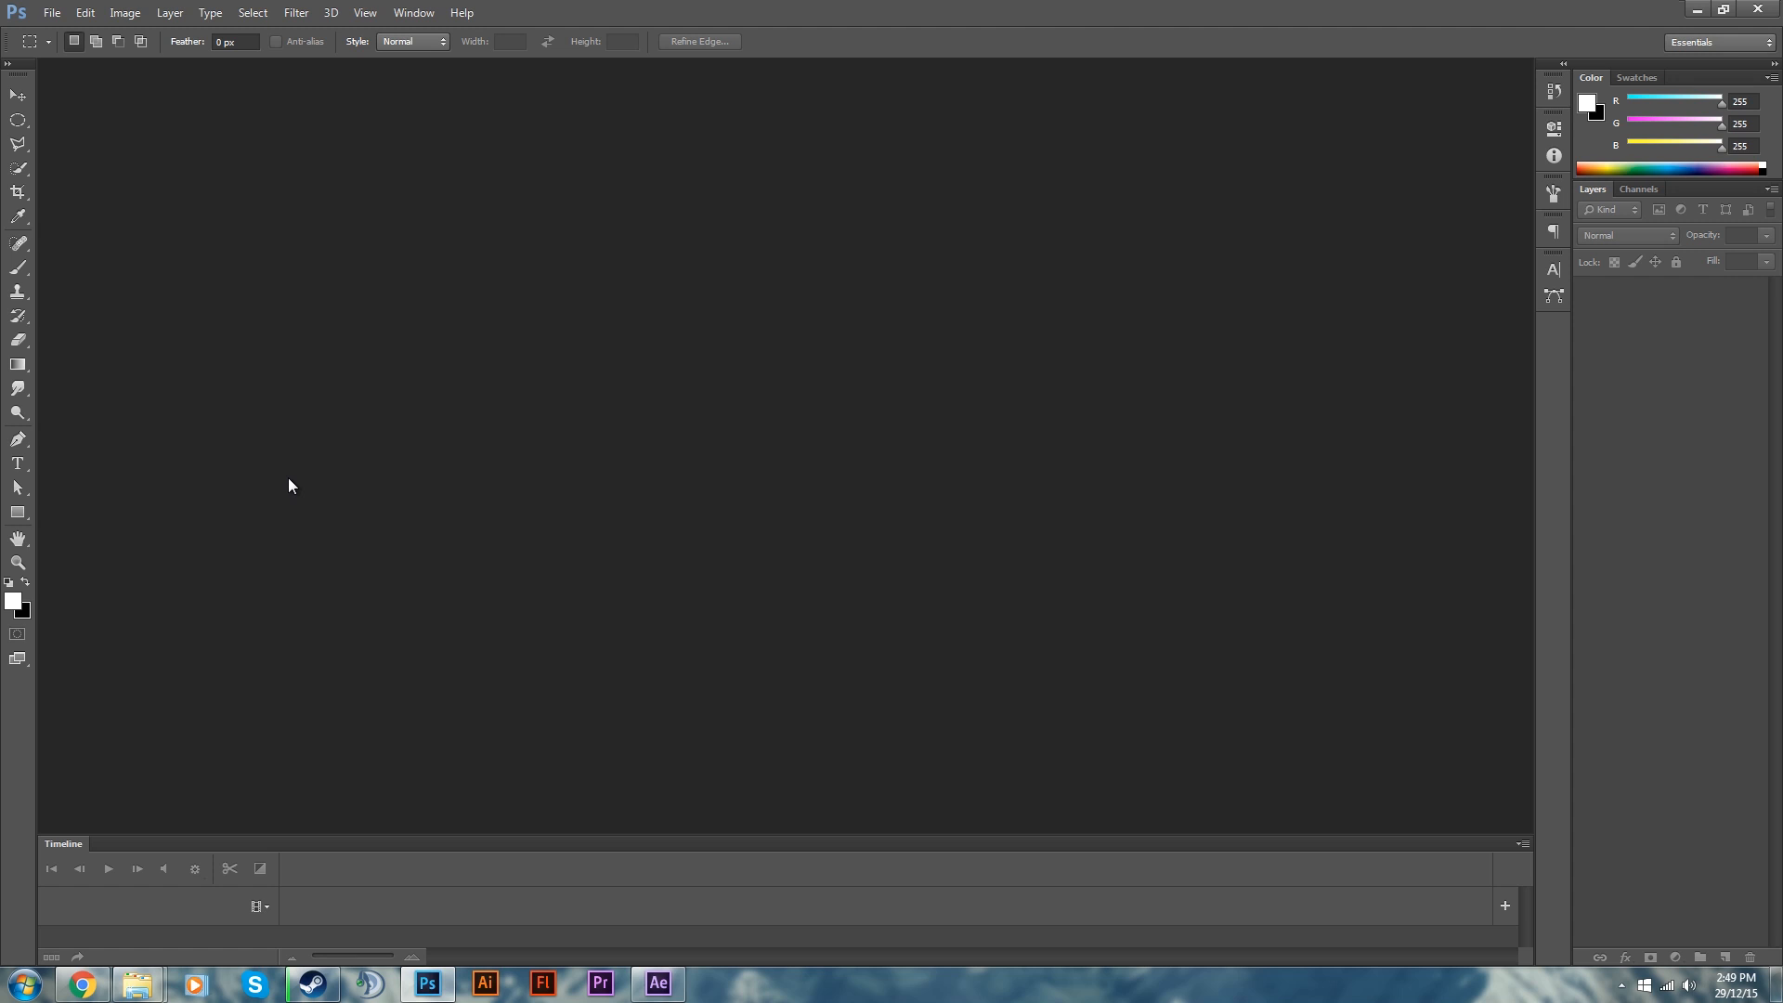
In Photoshop, open Comp 1_00000.png from the Tomb Raider Background folder as an image sequence at 24 fps
left_click(51, 13)
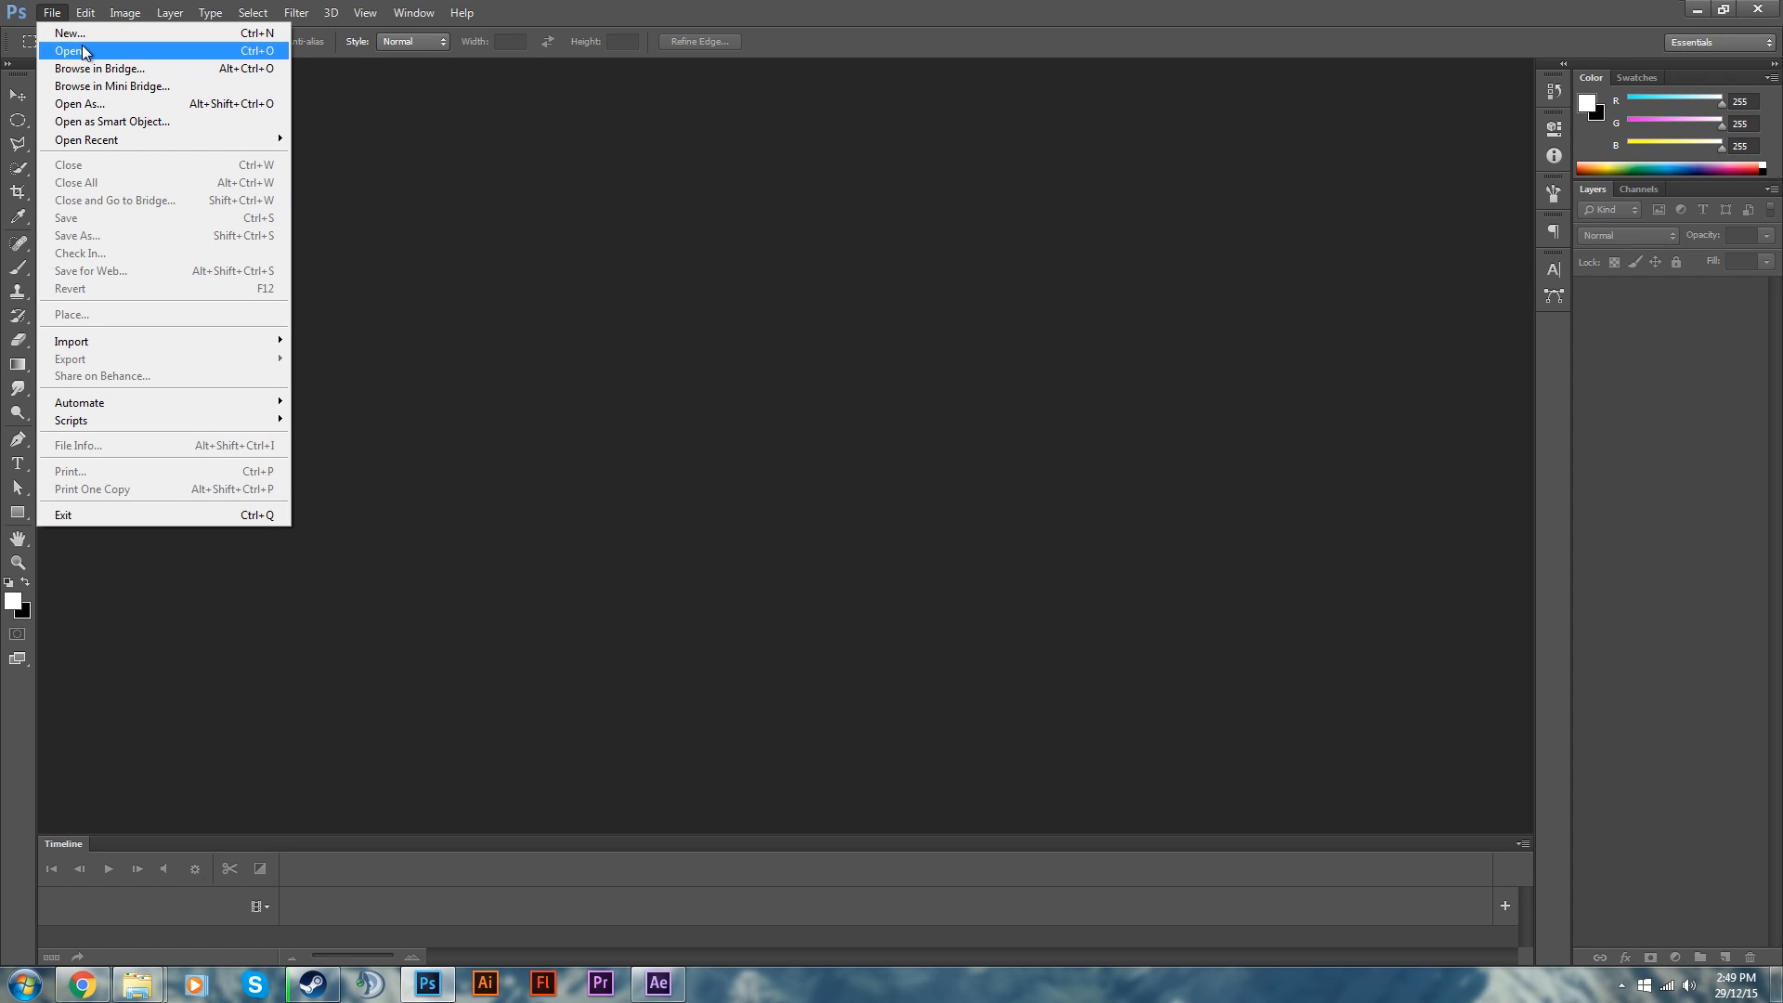
left_click(74, 50)
left_click(100, 43)
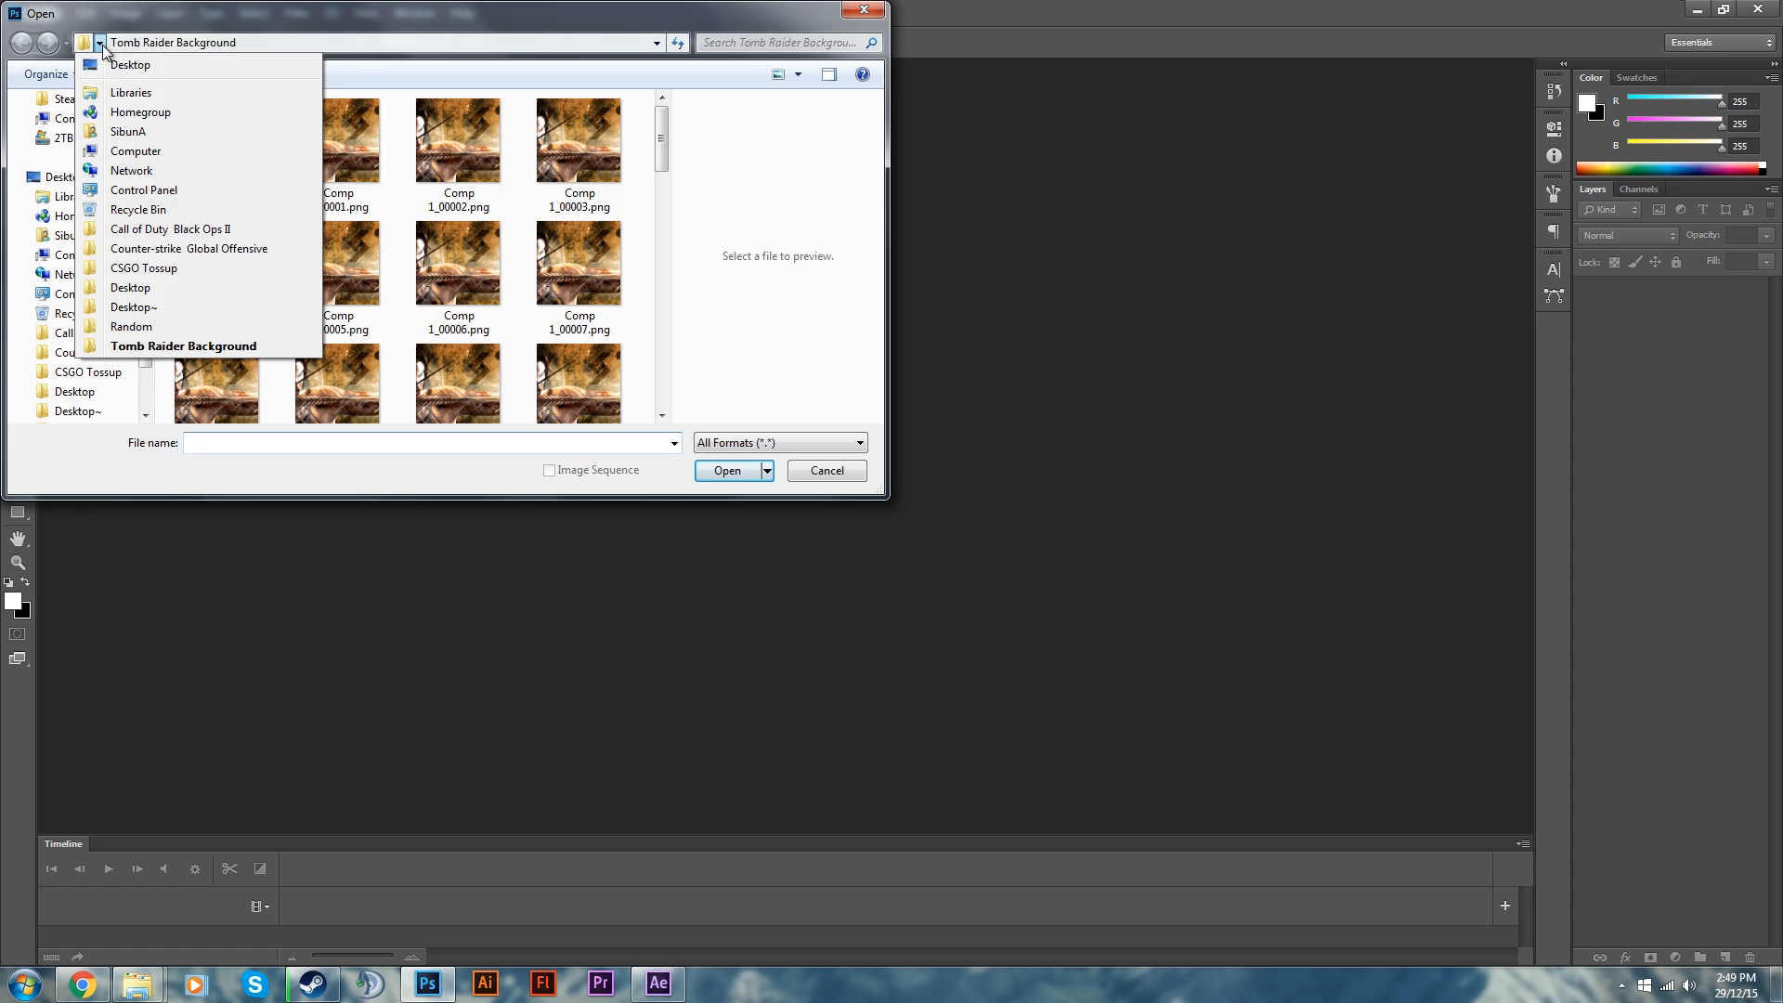
left_click(130, 65)
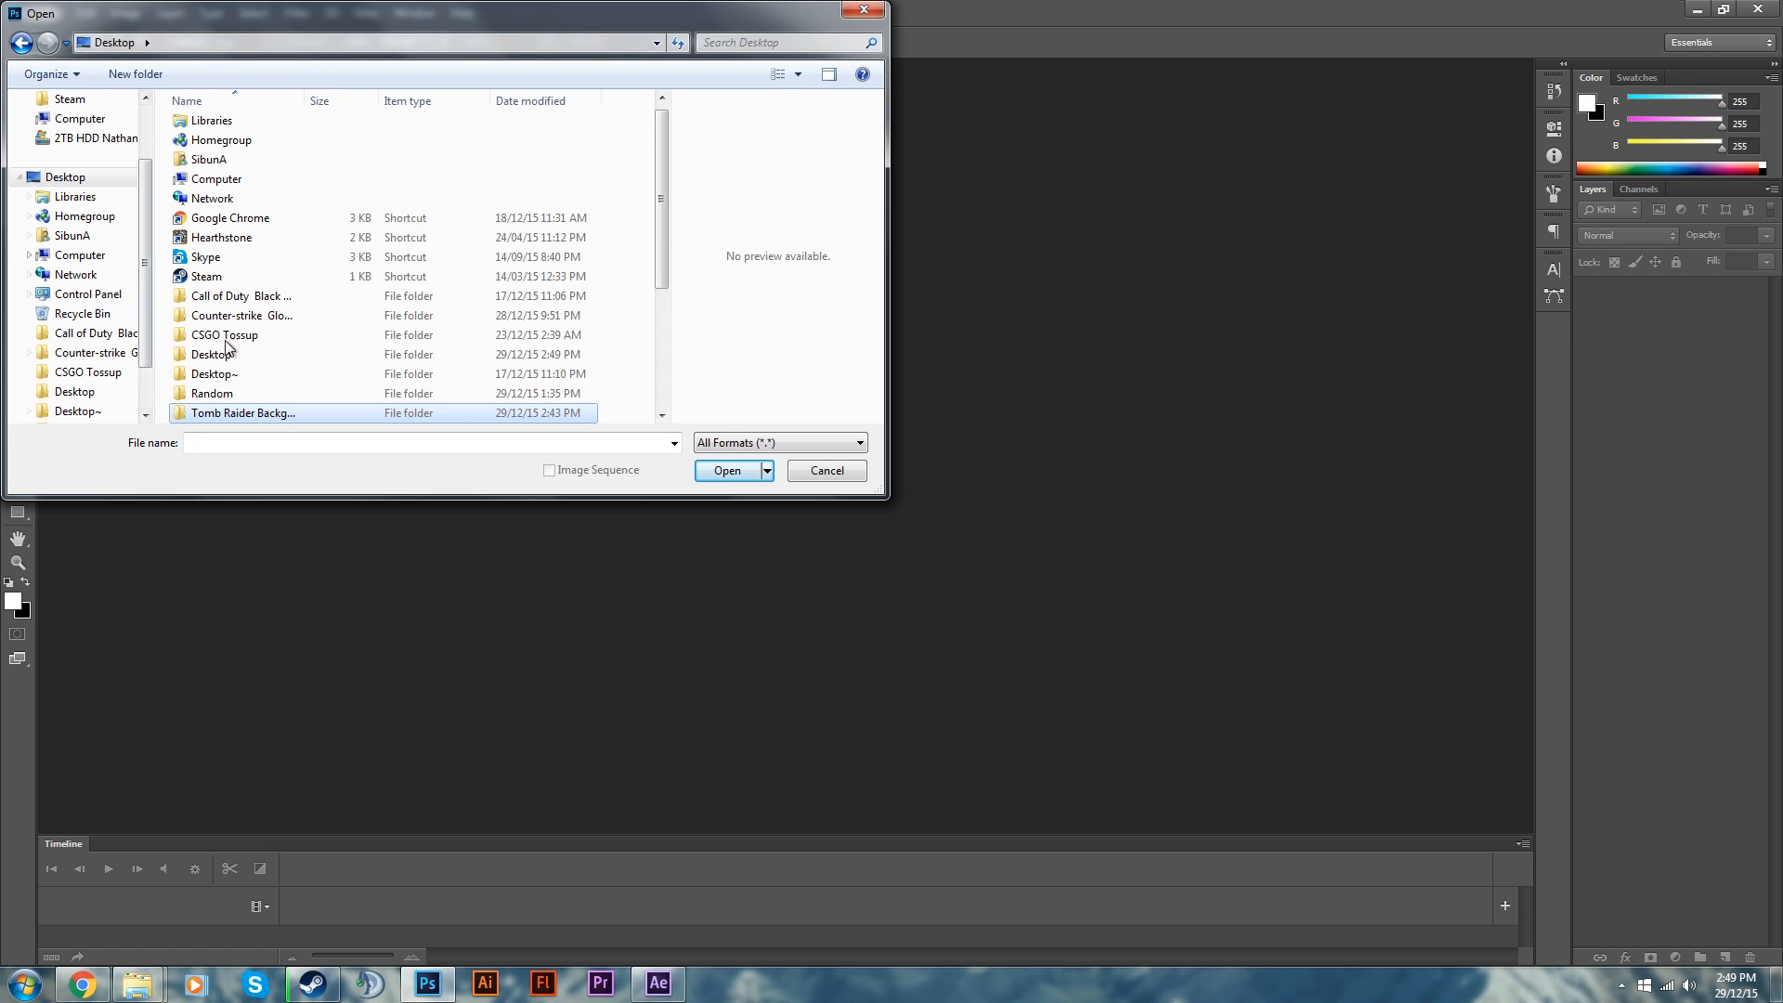
double_click(229, 414)
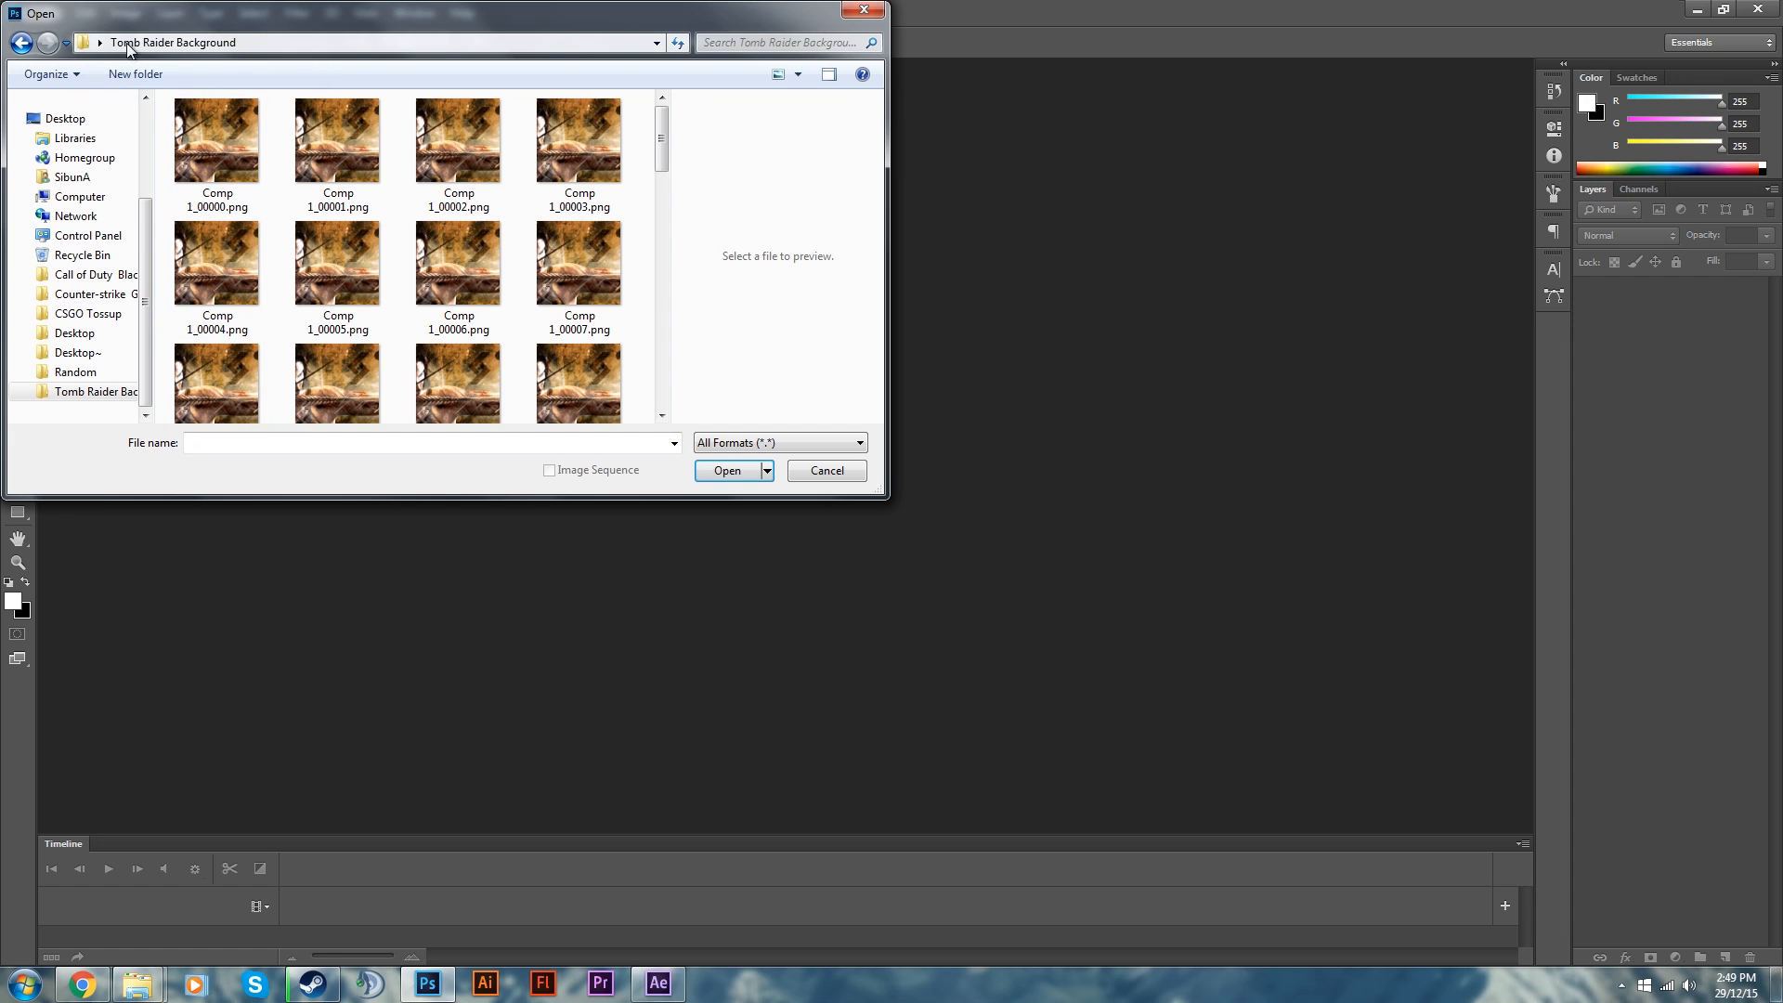
left_click(237, 153)
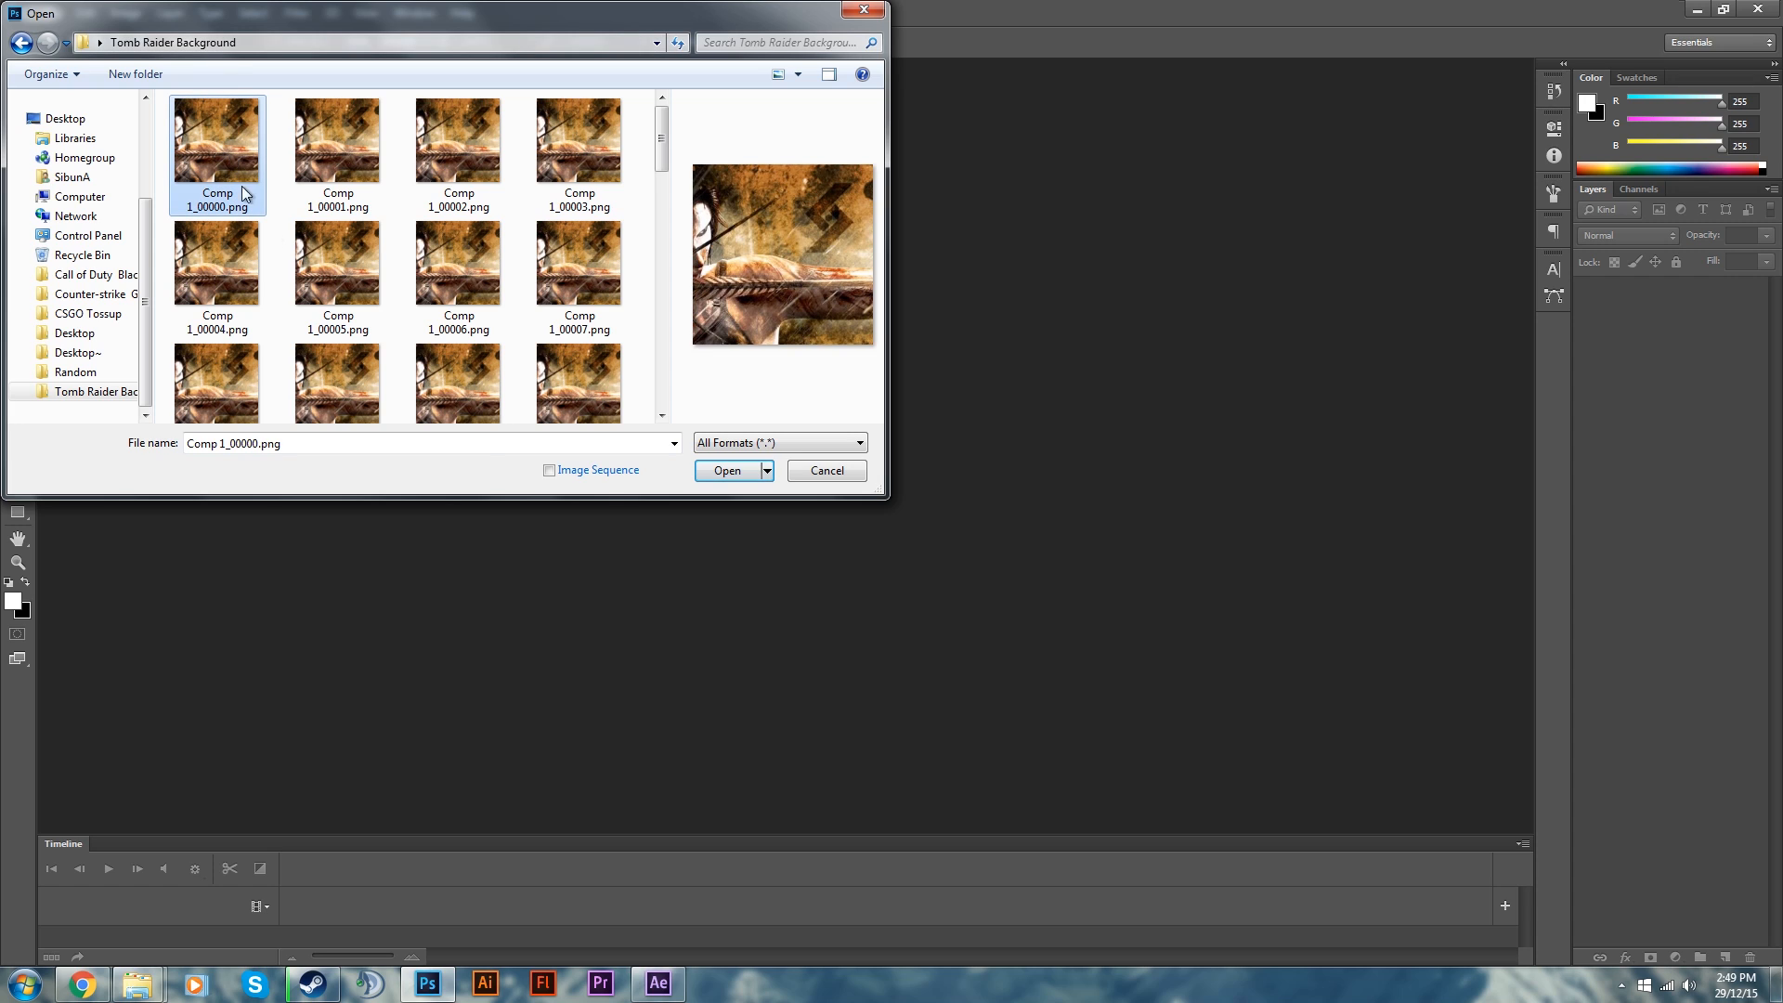
left_click(549, 470)
left_click(698, 476)
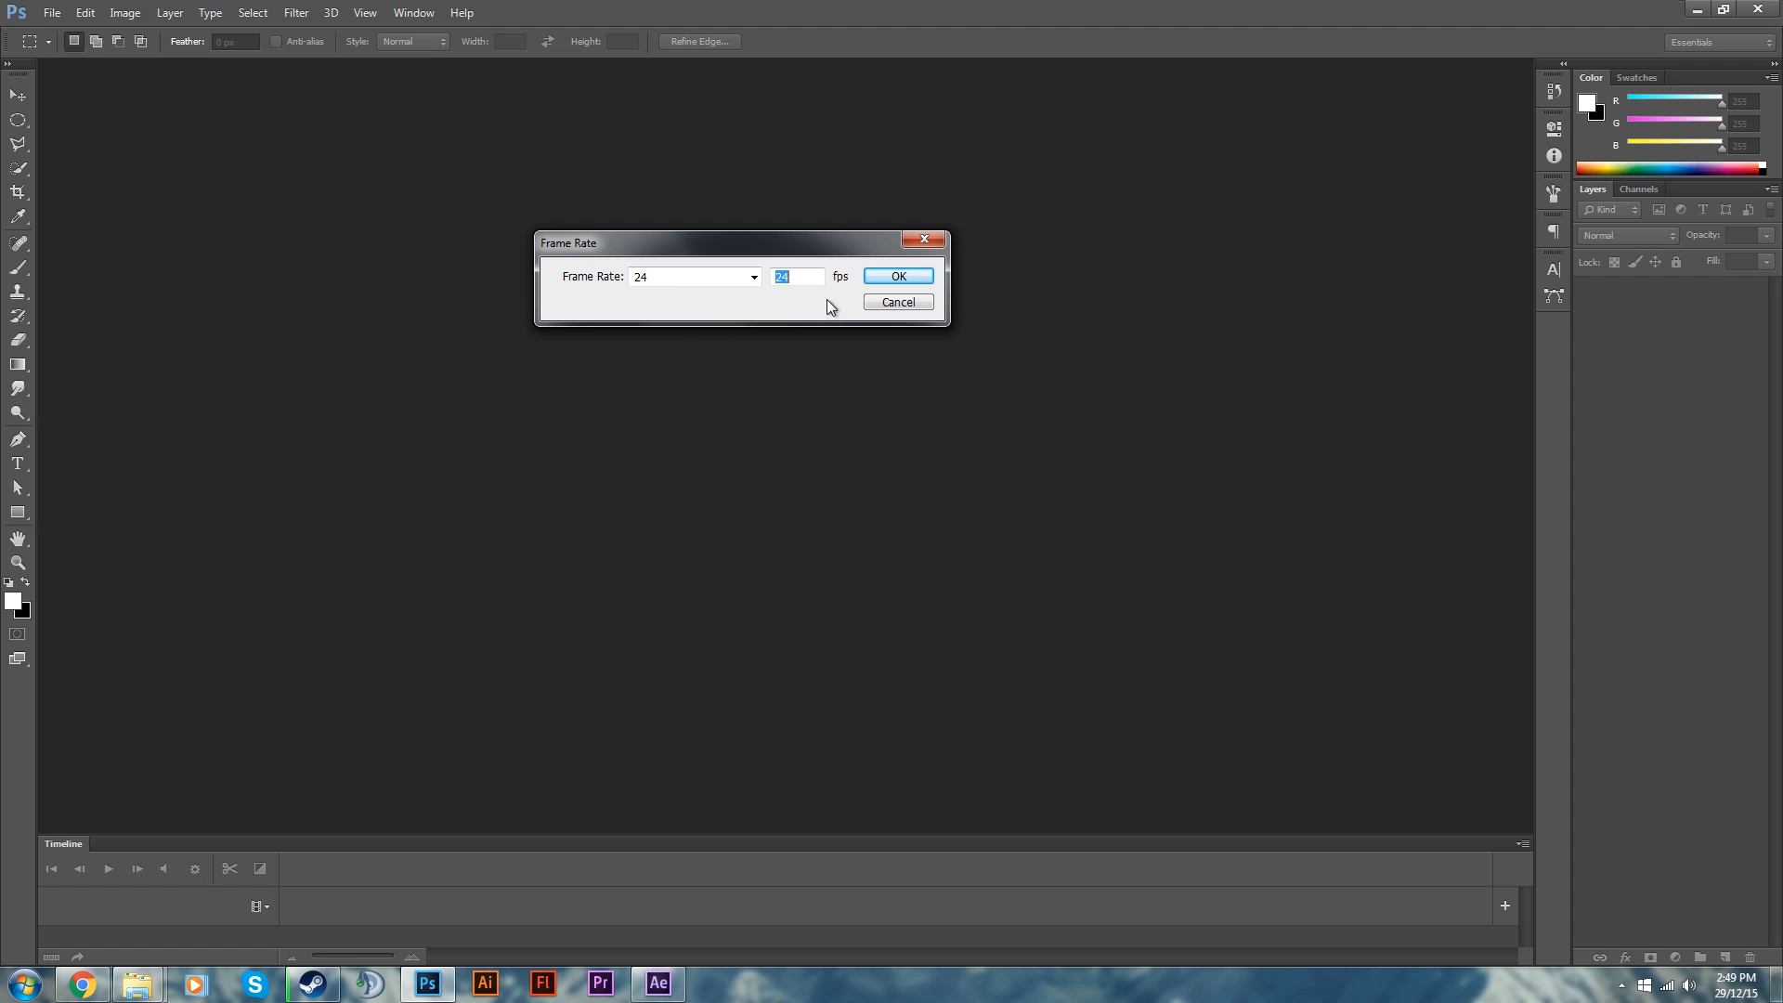
left_click(885, 278)
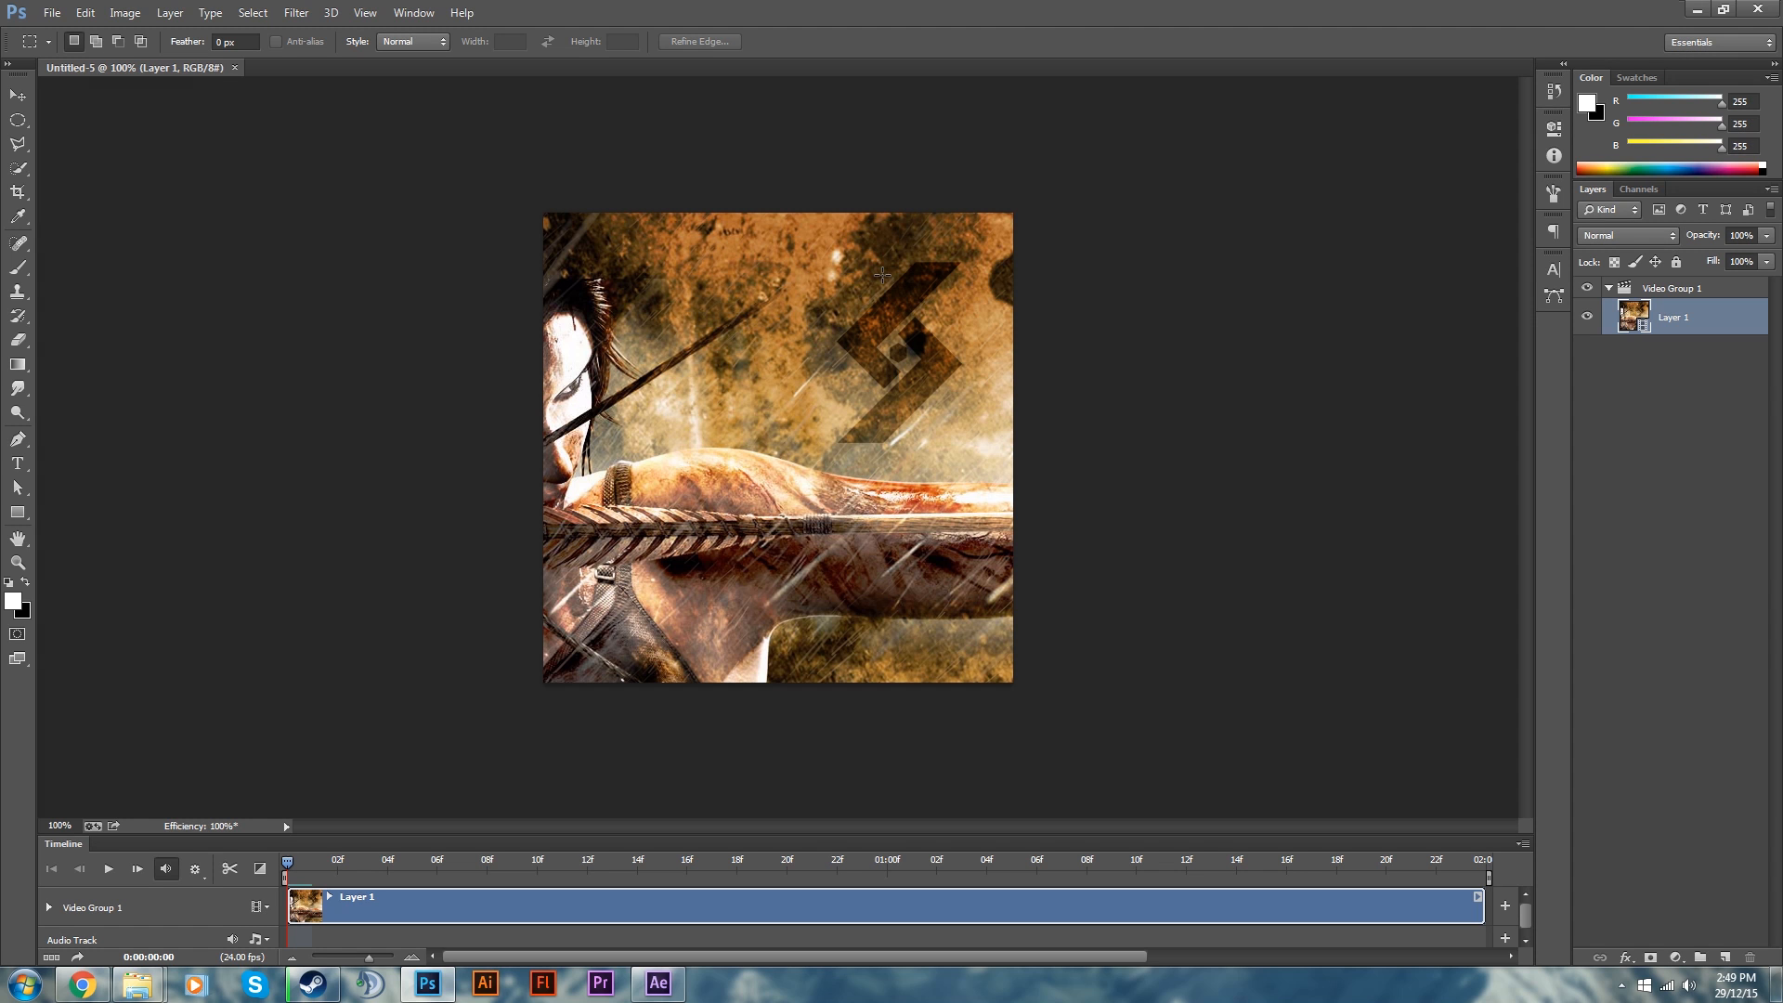
Check the timeline's playback options, and set up a Save for Web export as GIF with looping set to Forever
left_click(199, 875)
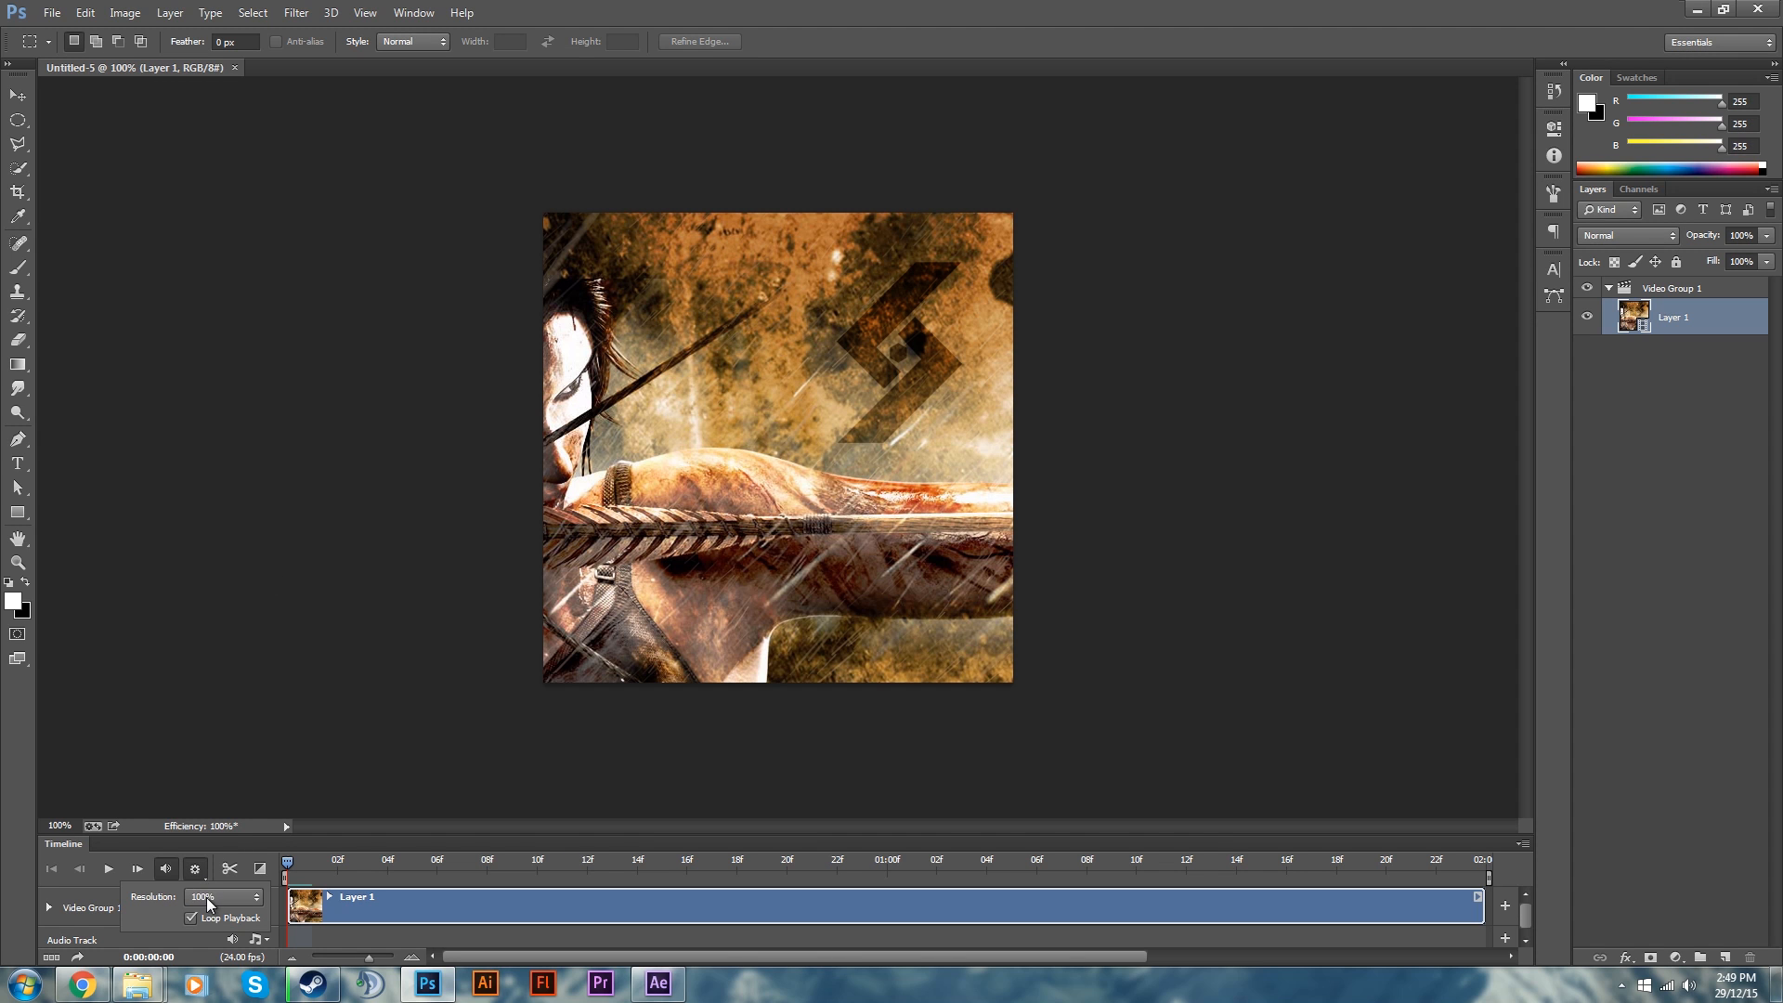
left_click(53, 13)
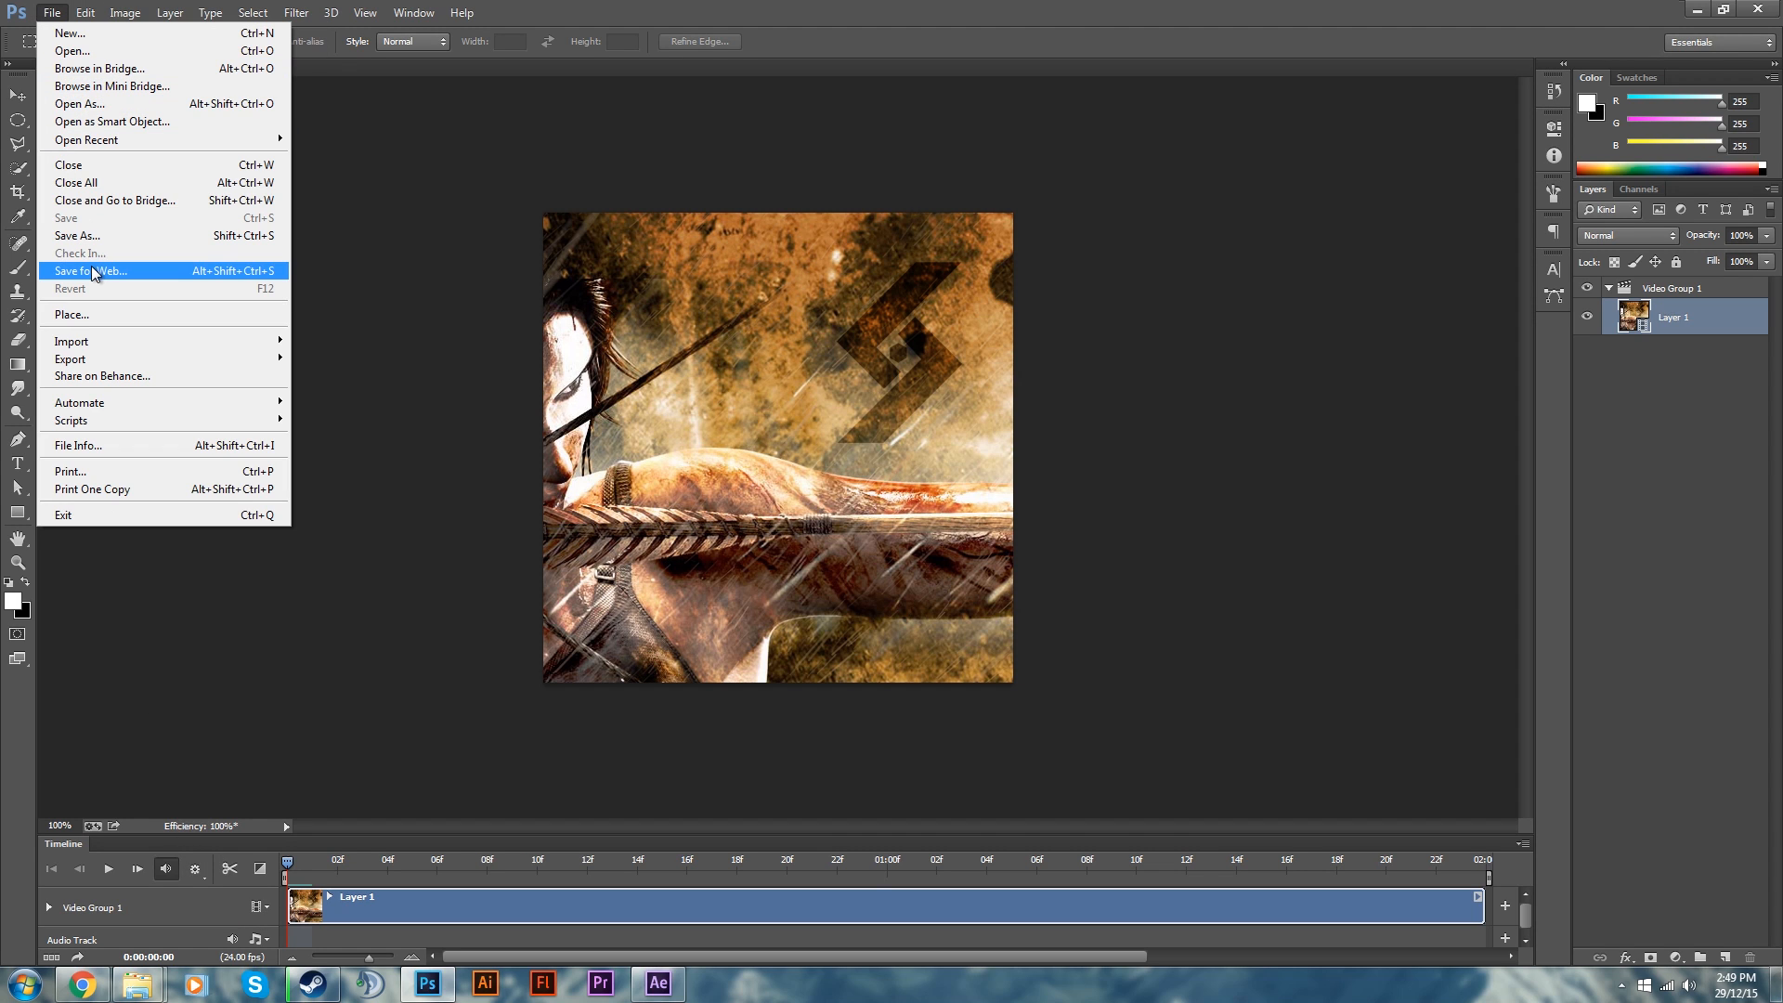
left_click(93, 271)
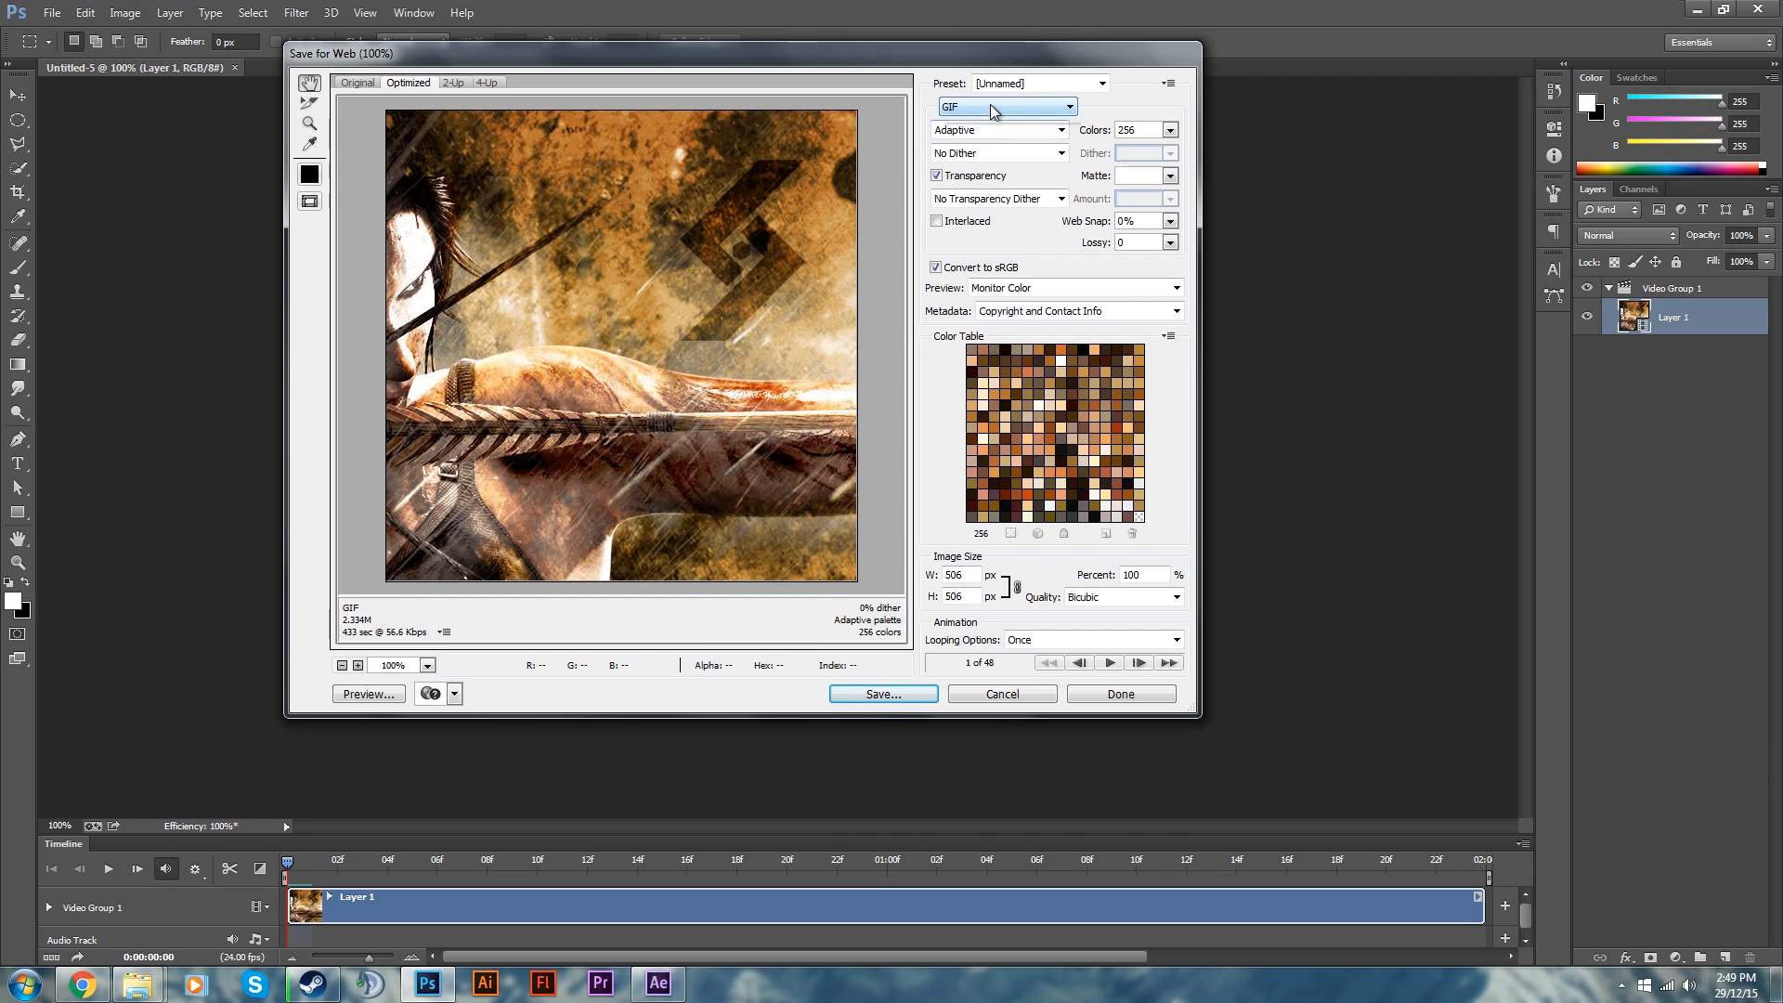
left_click(990, 107)
left_click(977, 122)
left_click(1029, 641)
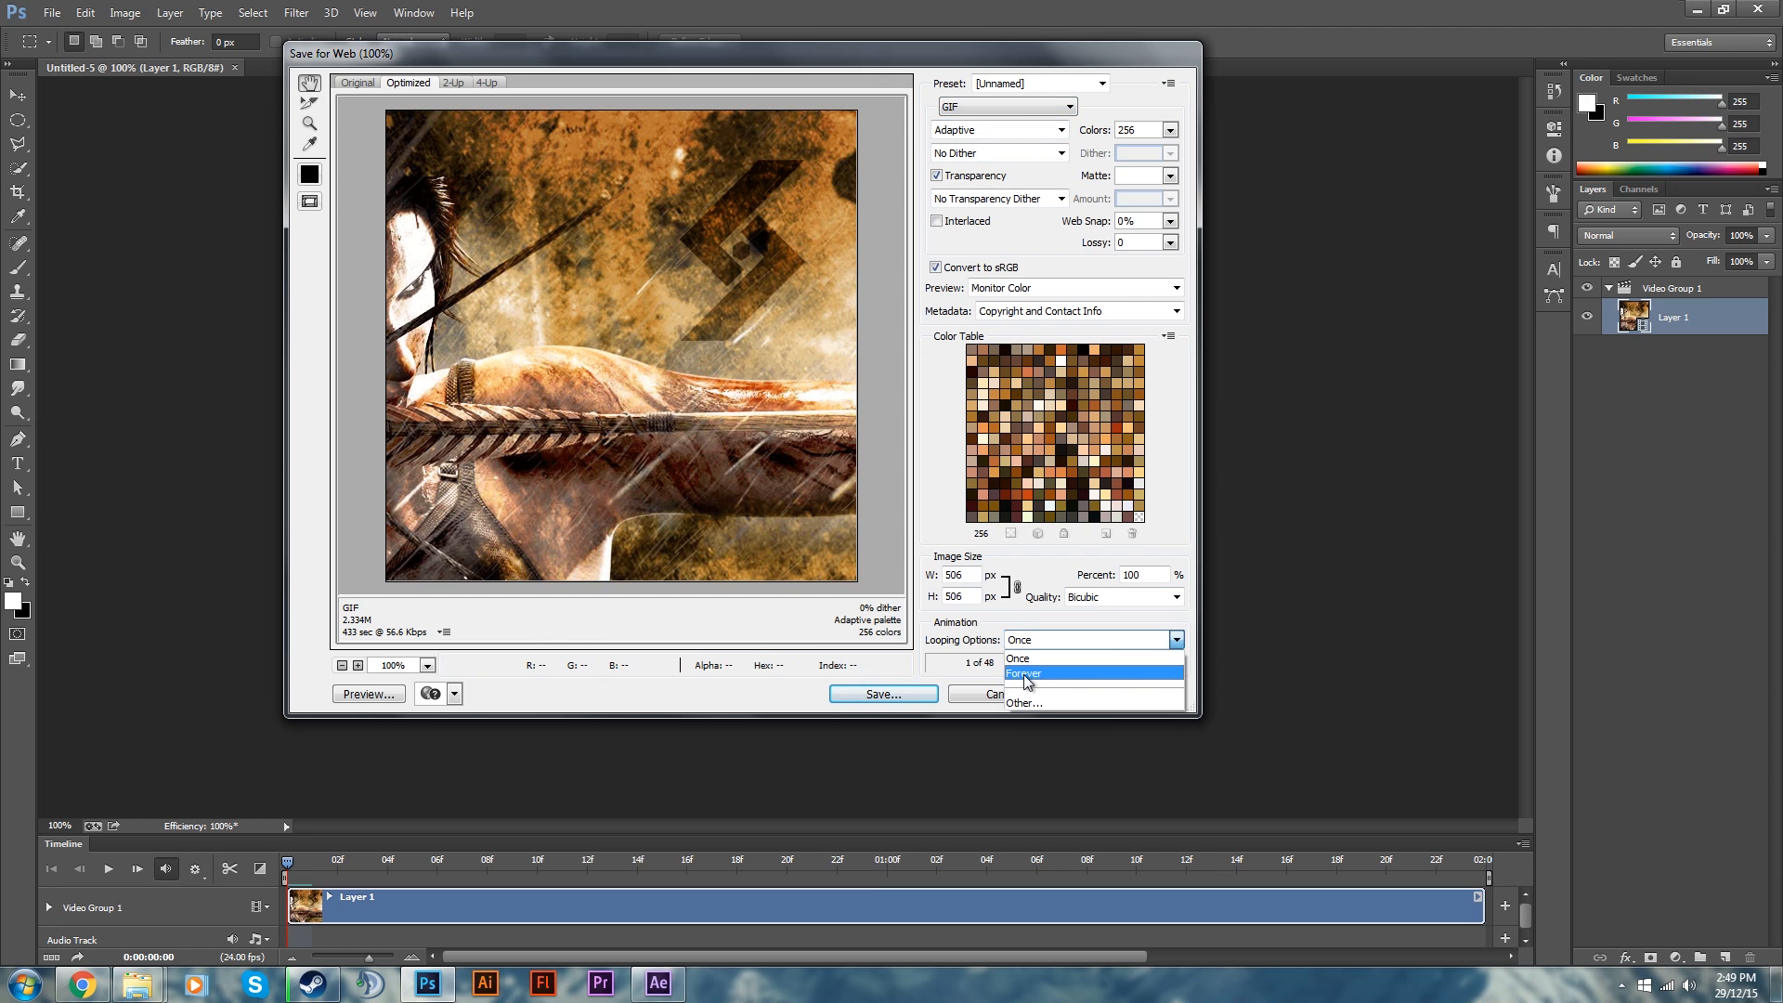
left_click(1027, 674)
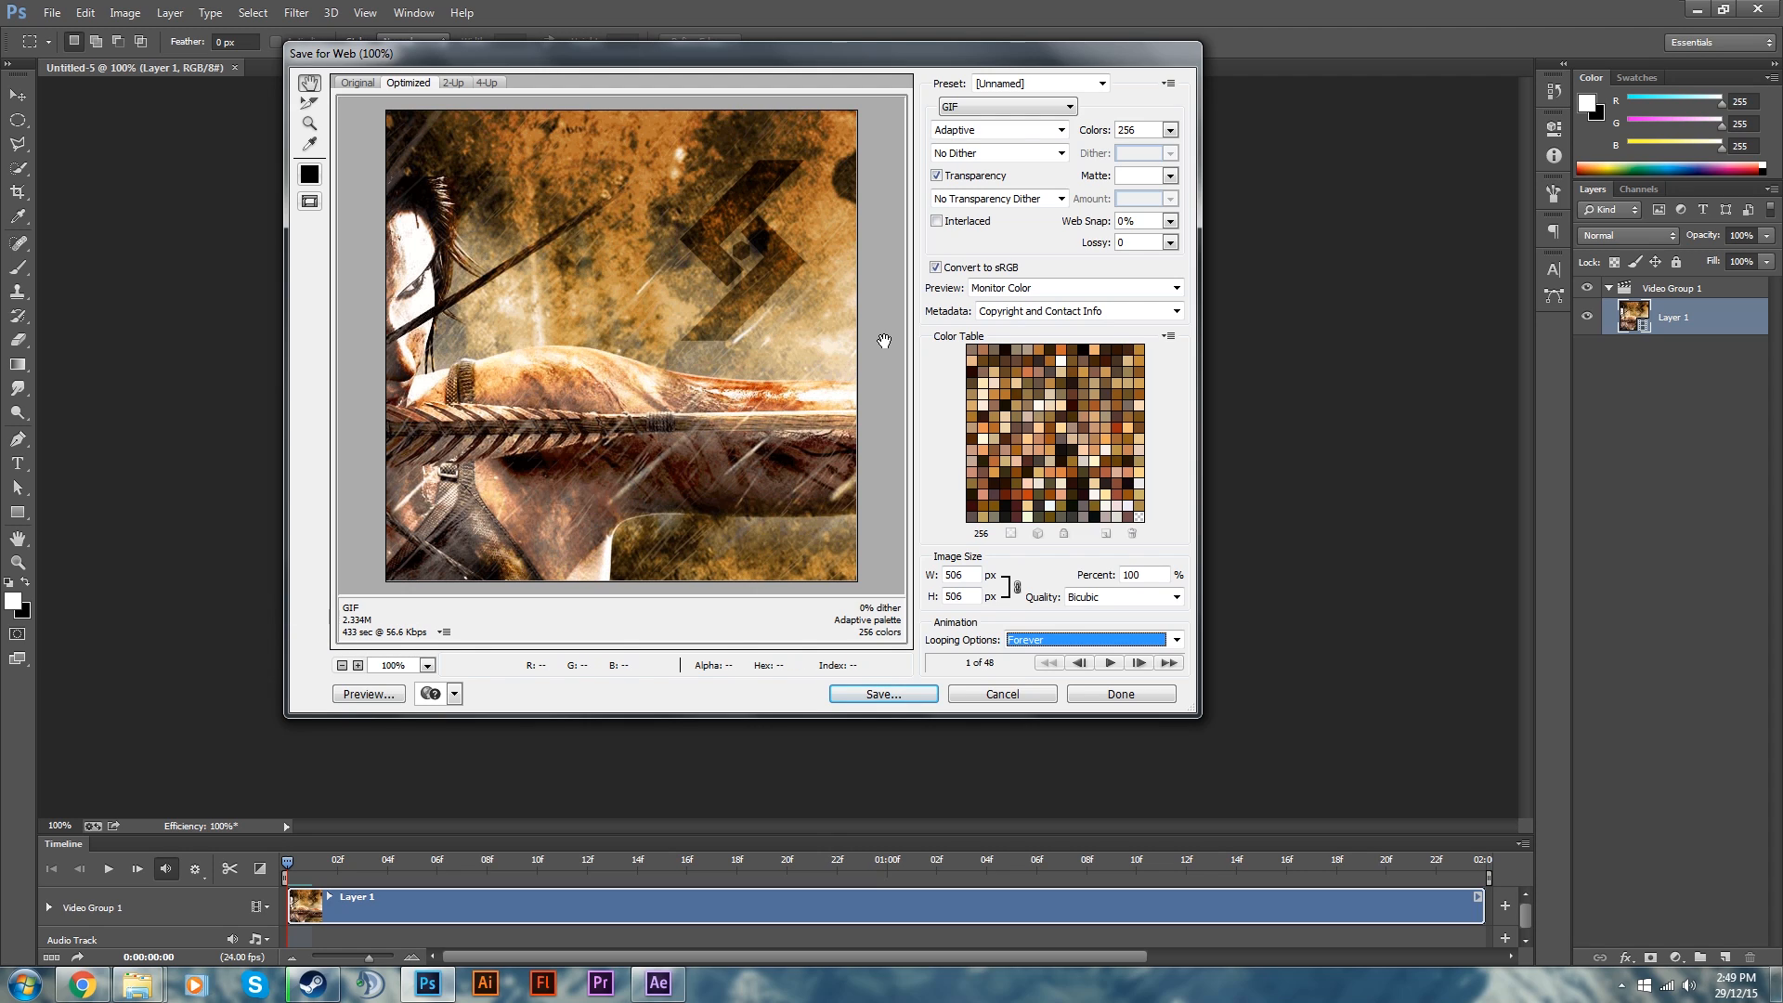
Try reducing the GIF to 64 colors, and restore the color count to 256
left_click(1170, 130)
left_click(1131, 266)
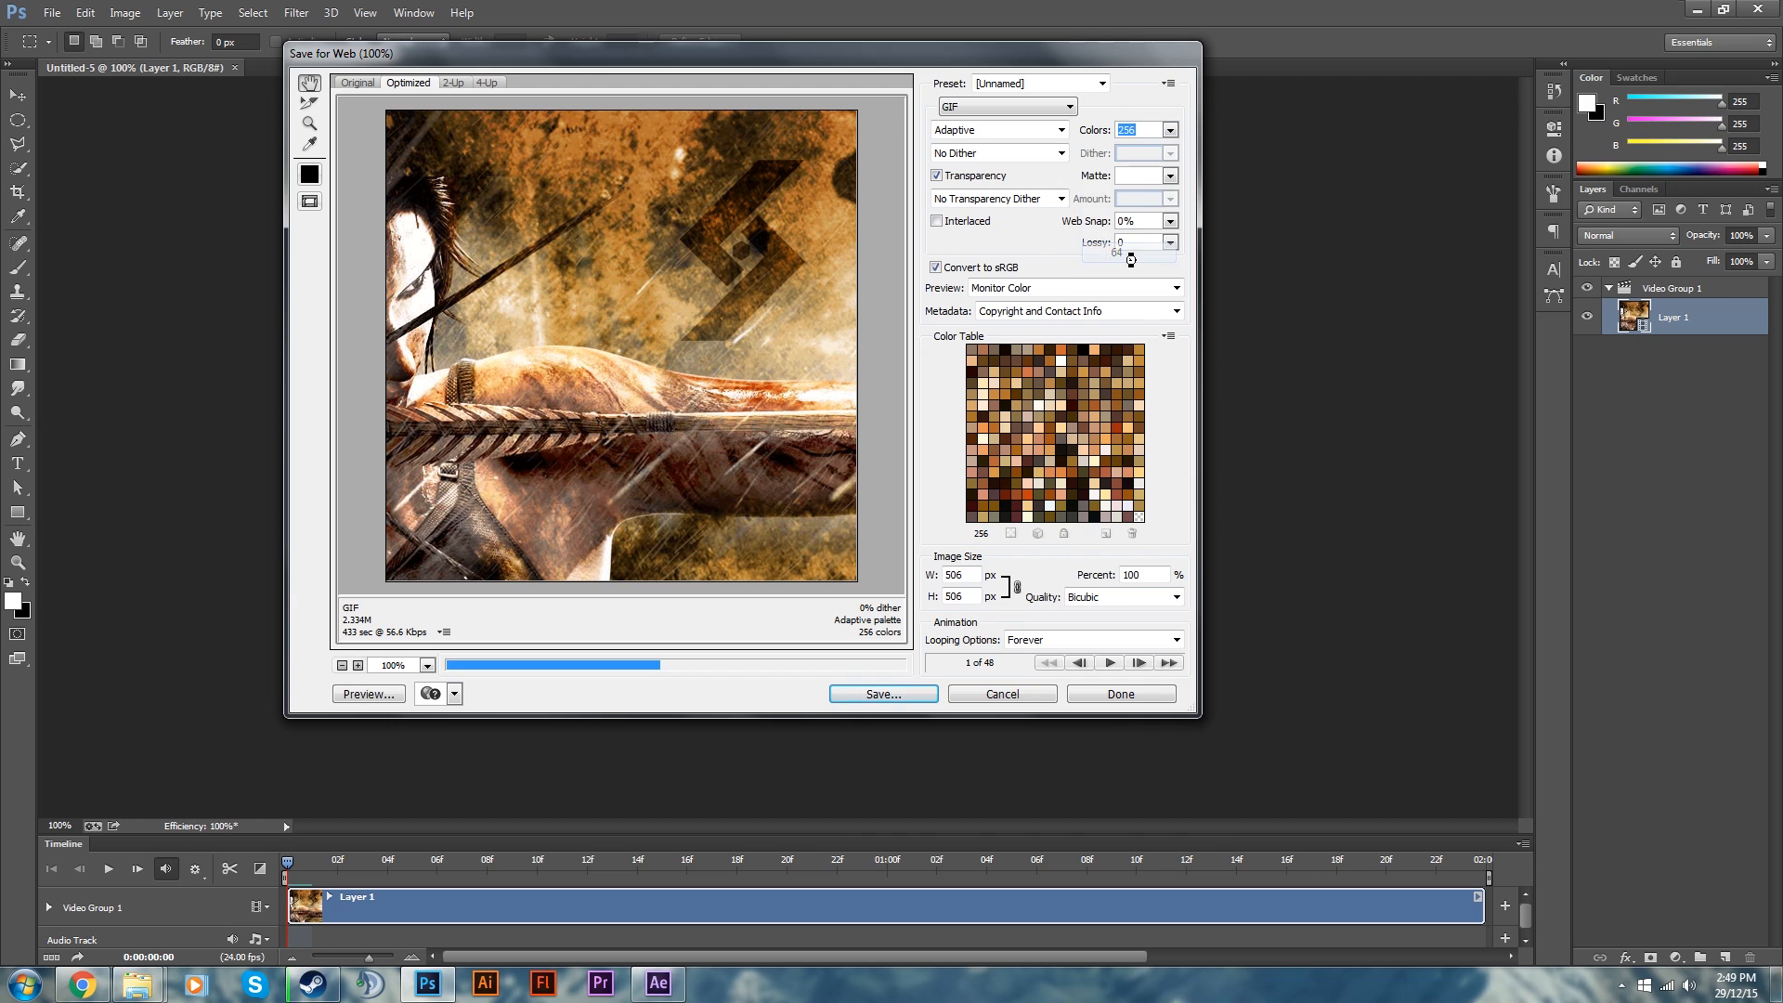
left_click(1170, 130)
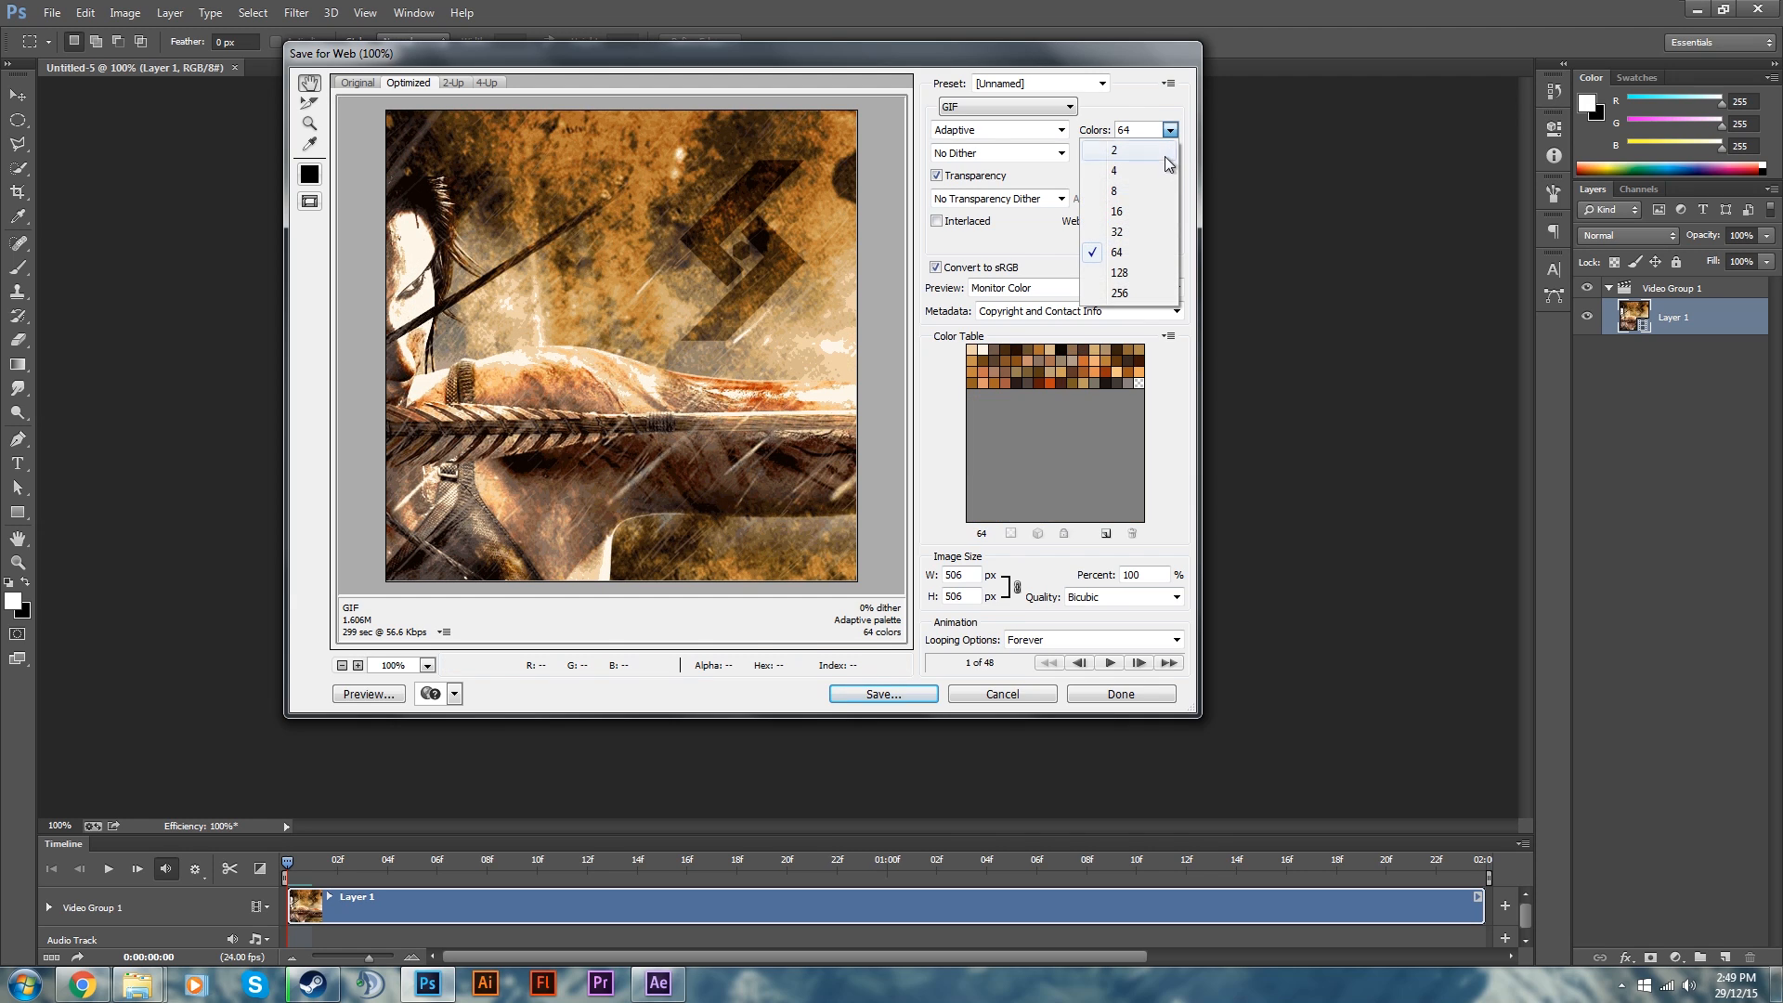
left_click(1124, 294)
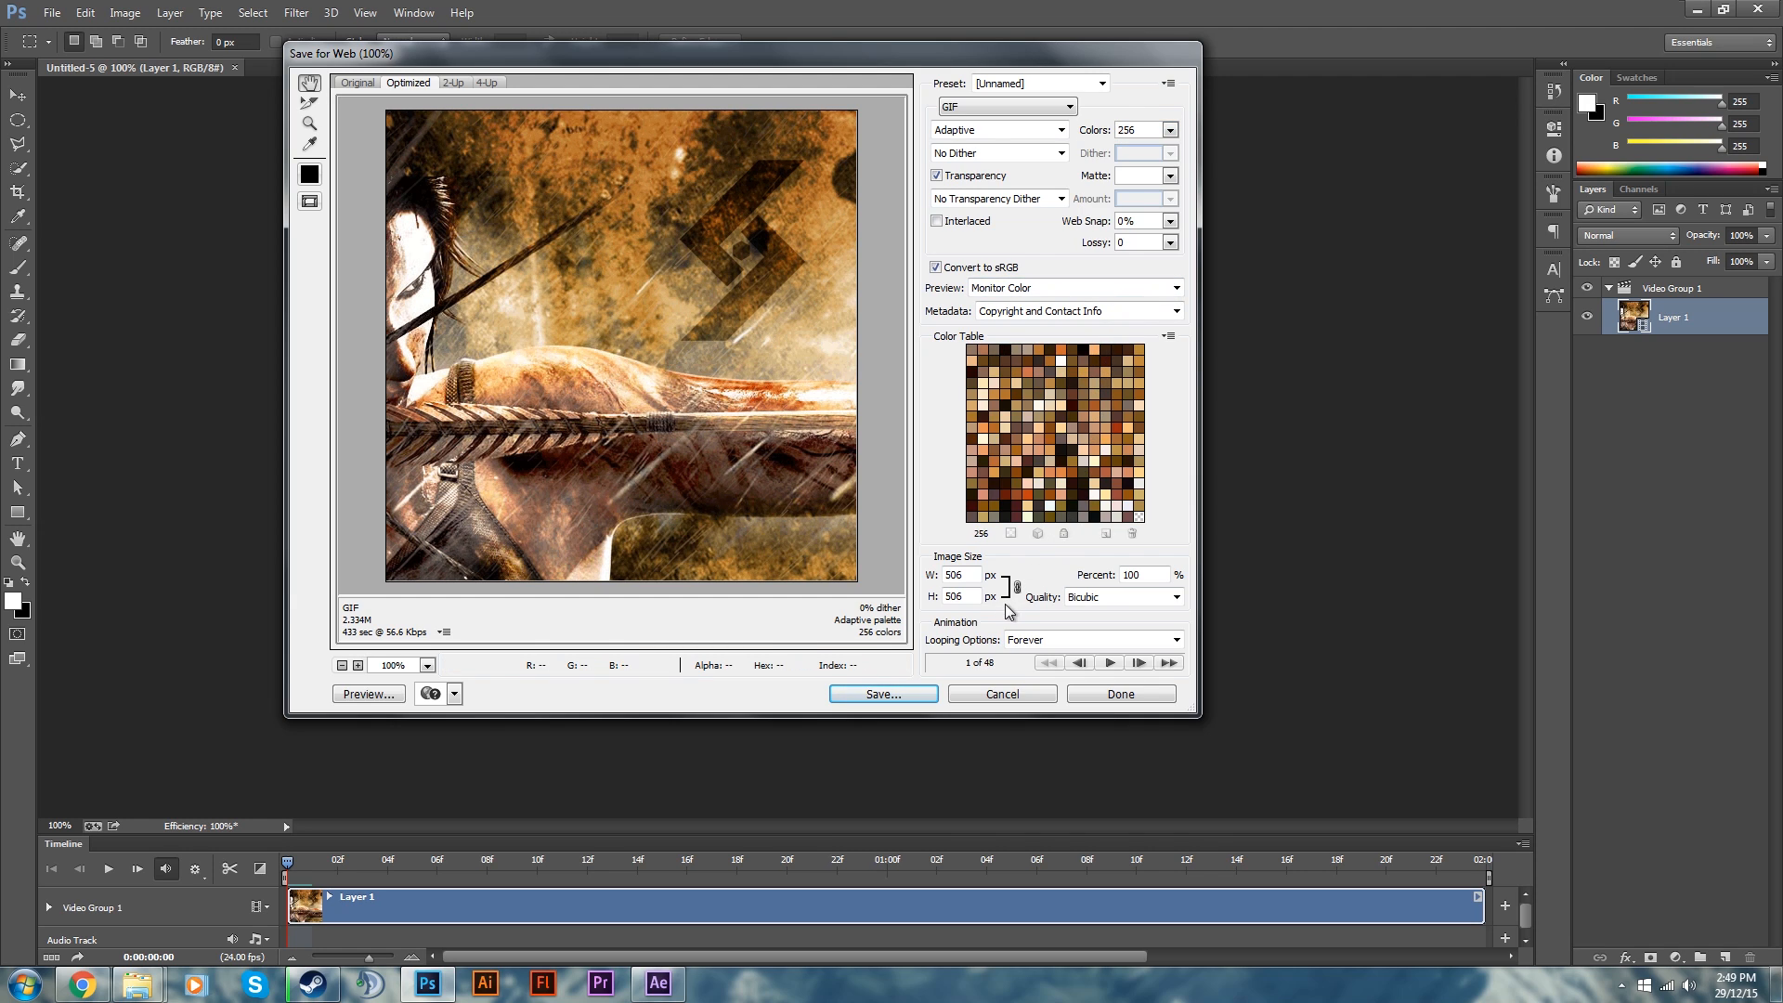
Save the optimized GIF to the Desktop under the name TombRaider
left_click(883, 696)
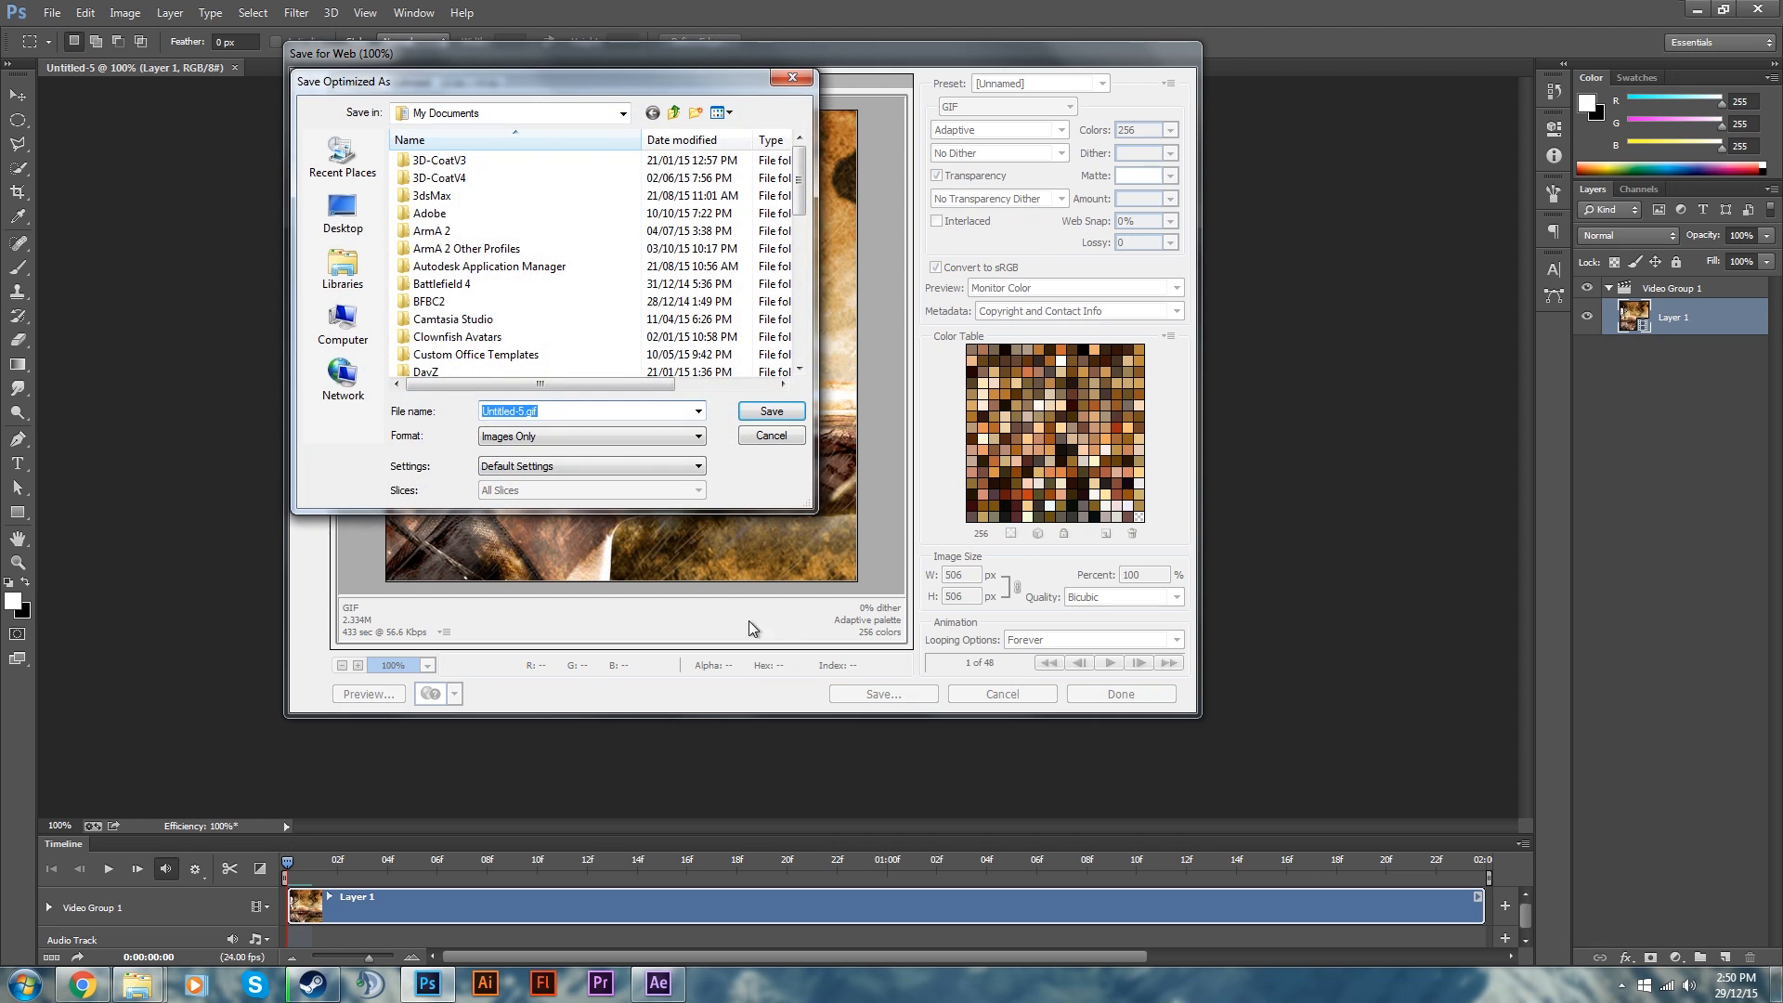
left_click(342, 211)
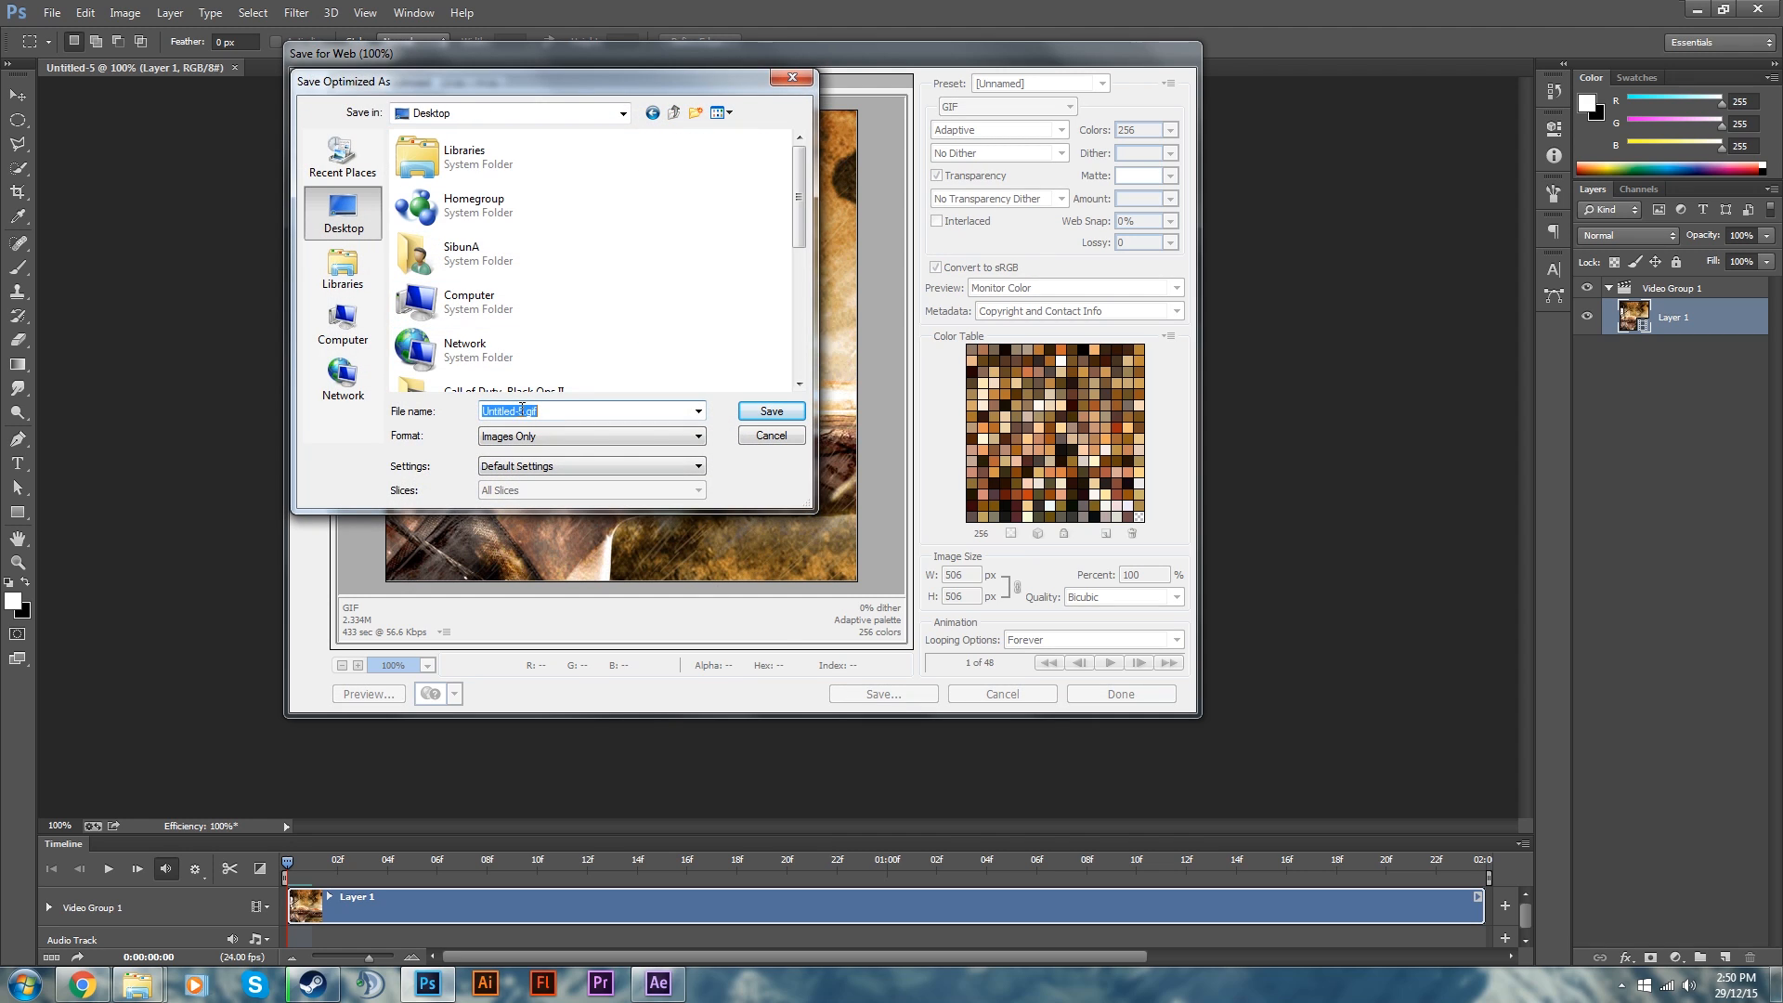
left_click_drag(525, 412, 483, 411)
type("TombRaider")
key("Return")
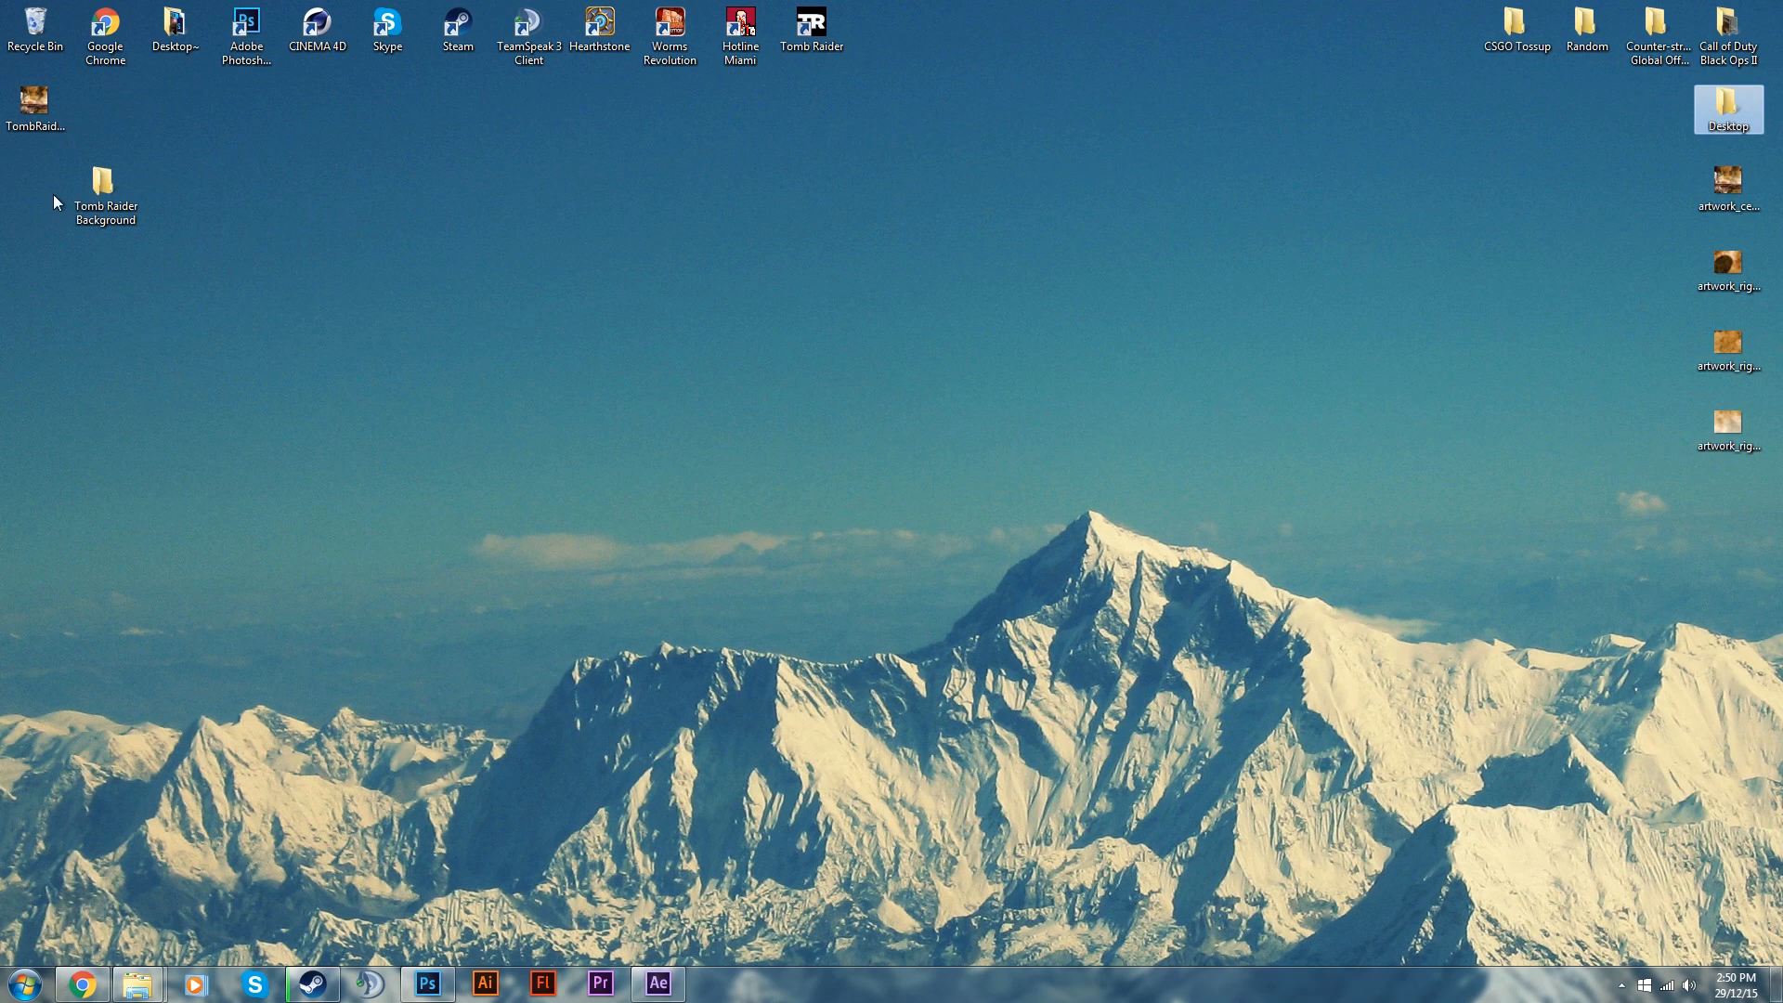
Select the TombRaider GIF on the desktop, and switch to Steam to open the profile for editing
left_click(35, 107)
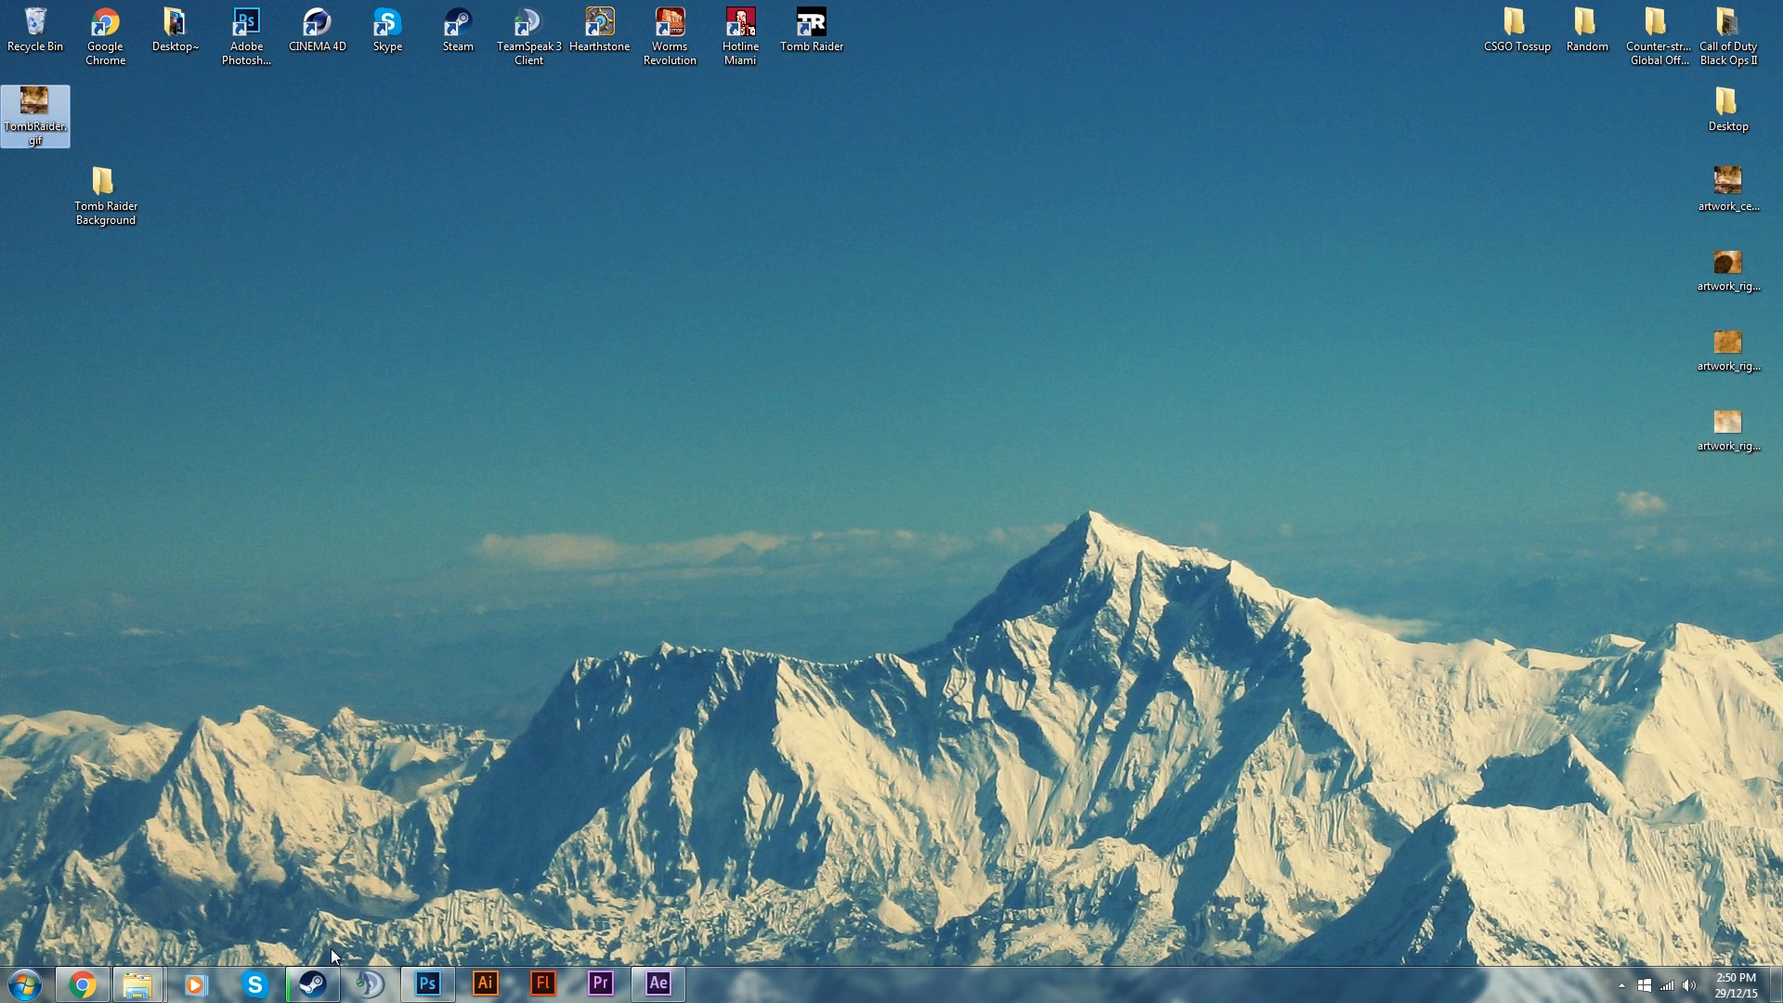
left_click(314, 990)
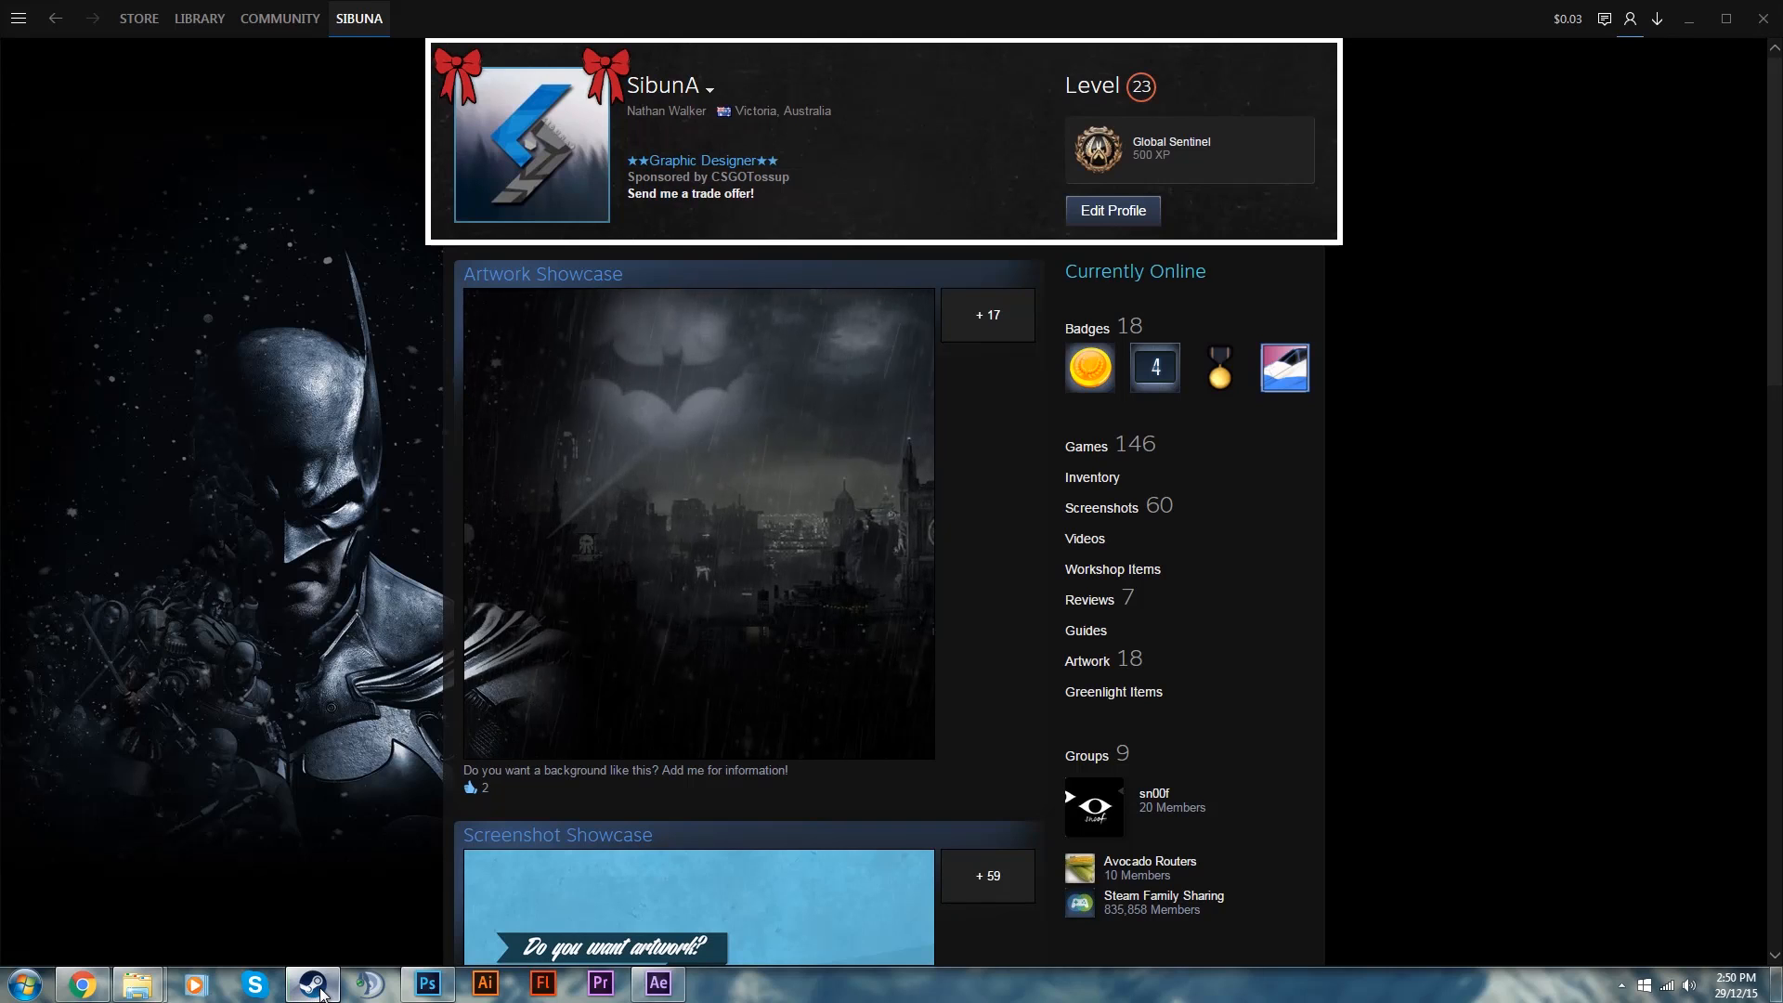
left_click(1146, 223)
Set the profile background to Reborn from Tomb Raider and save the profile changes
scroll(897, 587, "down", 5)
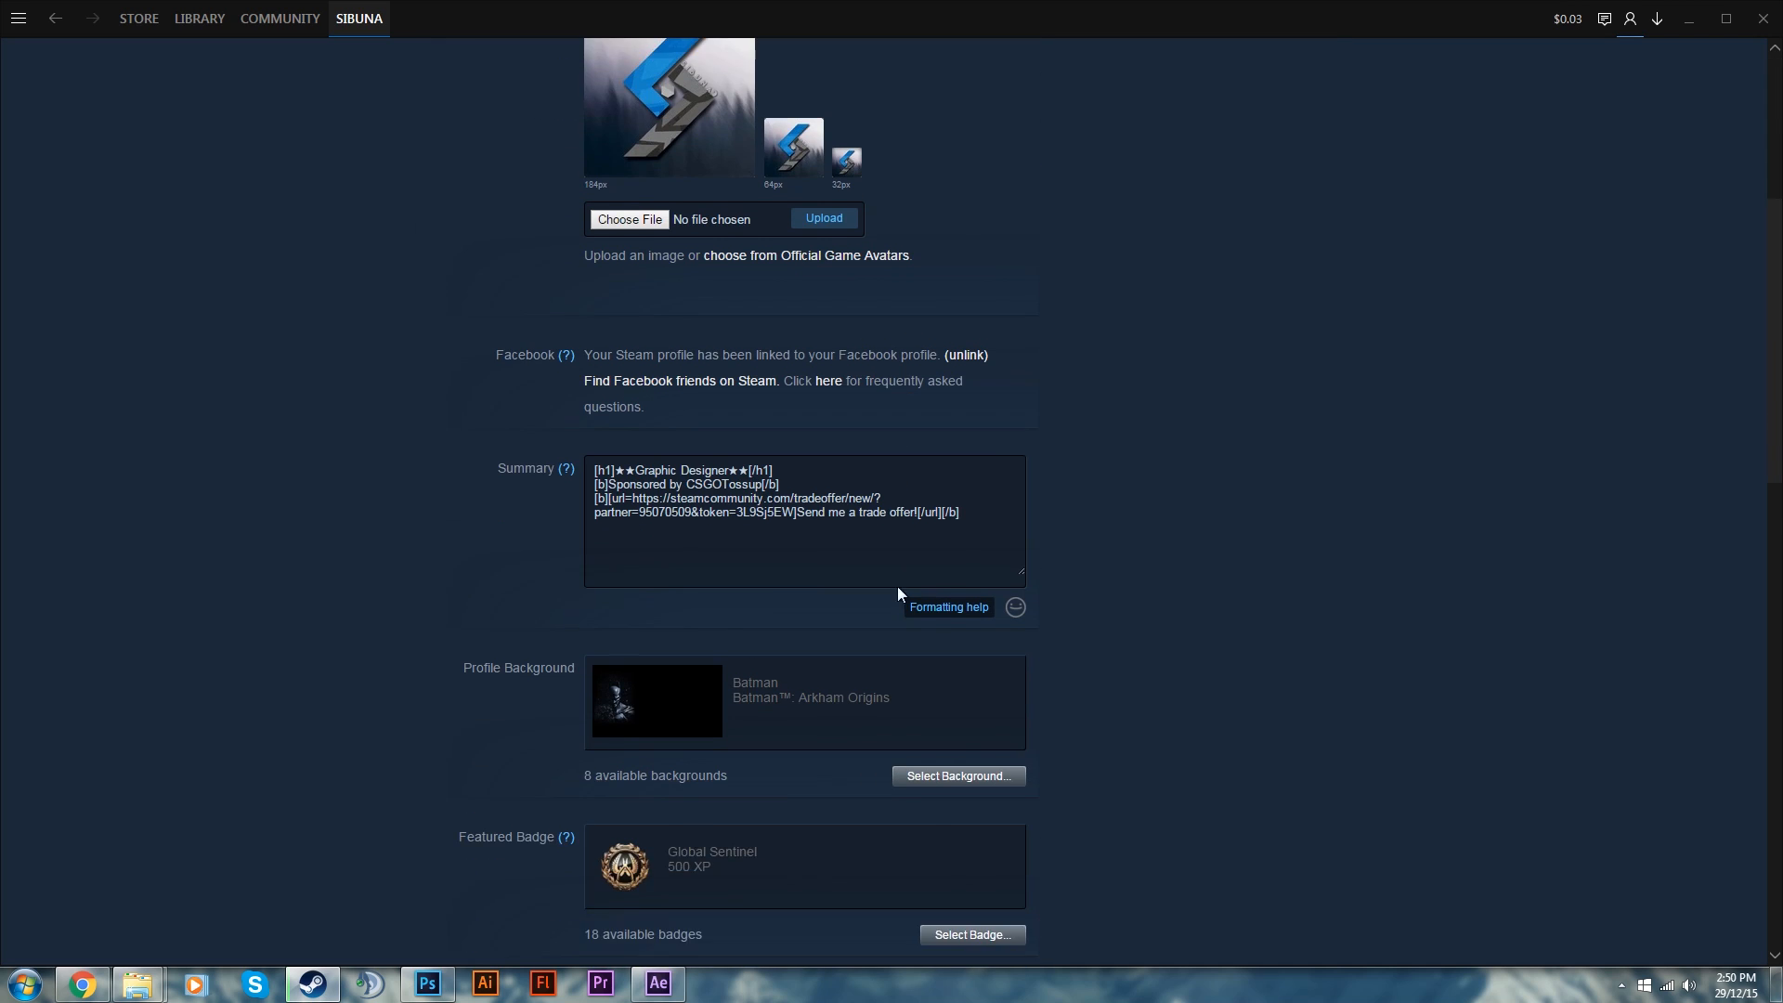
left_click(919, 636)
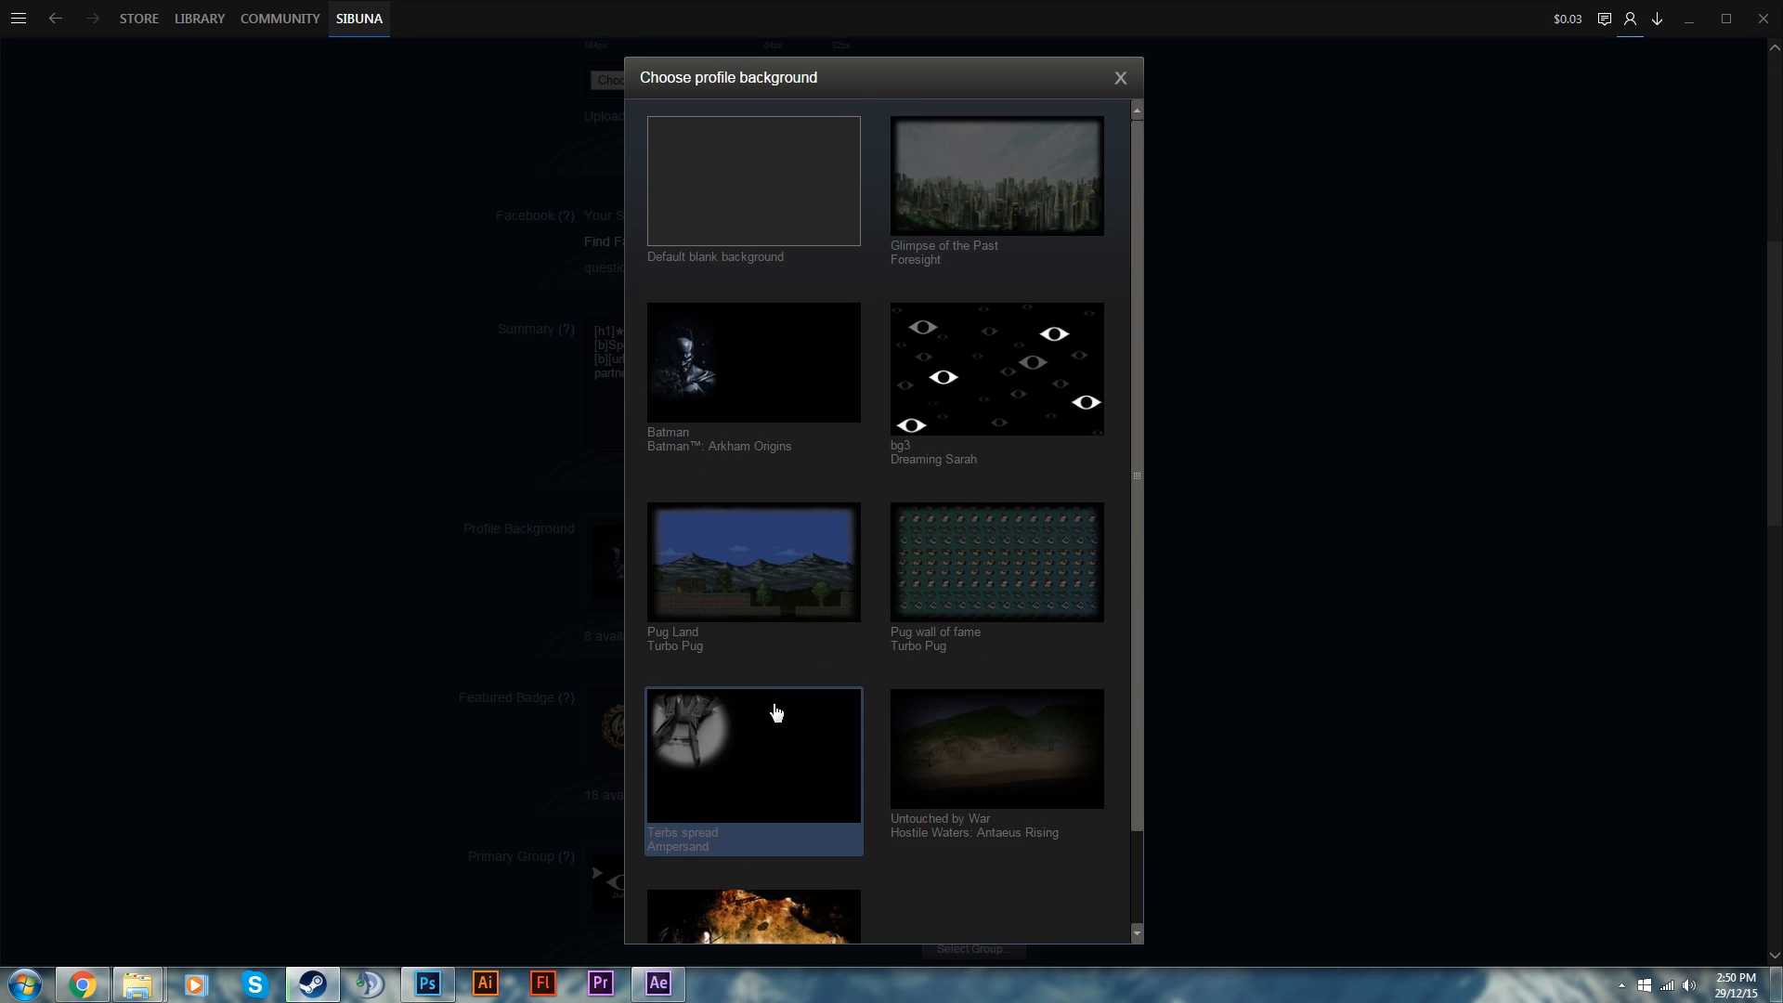
scroll(777, 712, "down", 2)
left_click(752, 822)
scroll(752, 822, "down", 3)
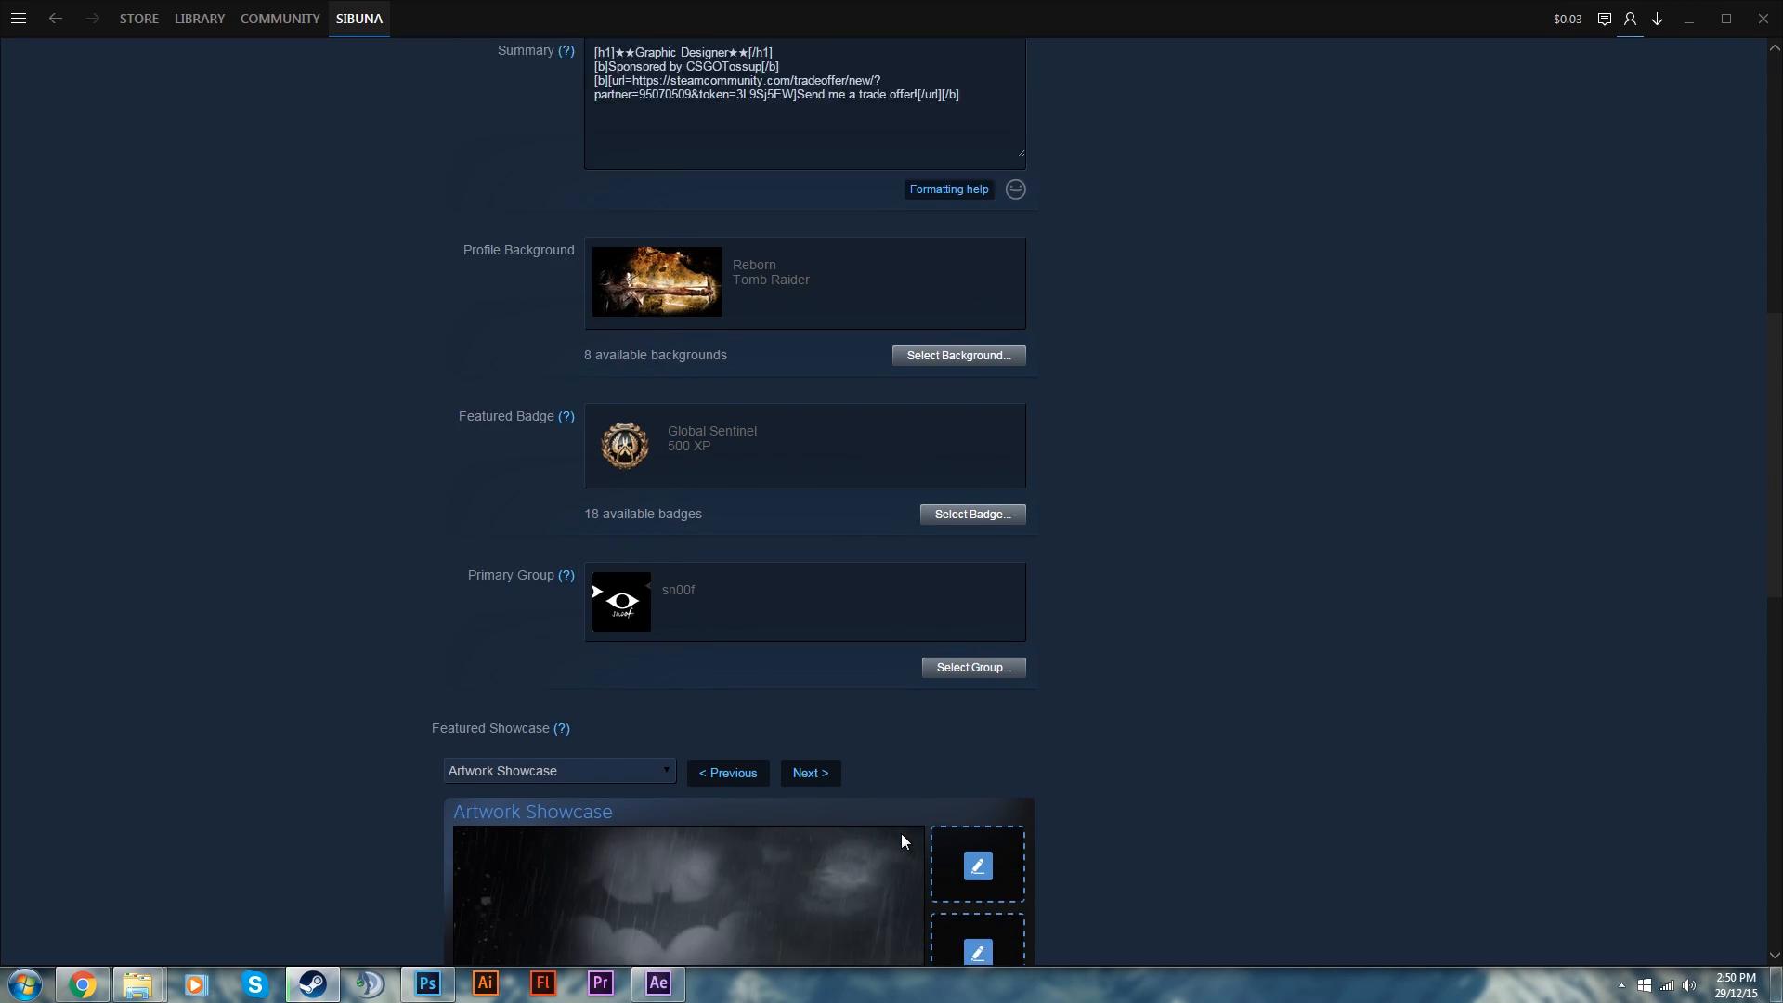
scroll(901, 834, "down", 10)
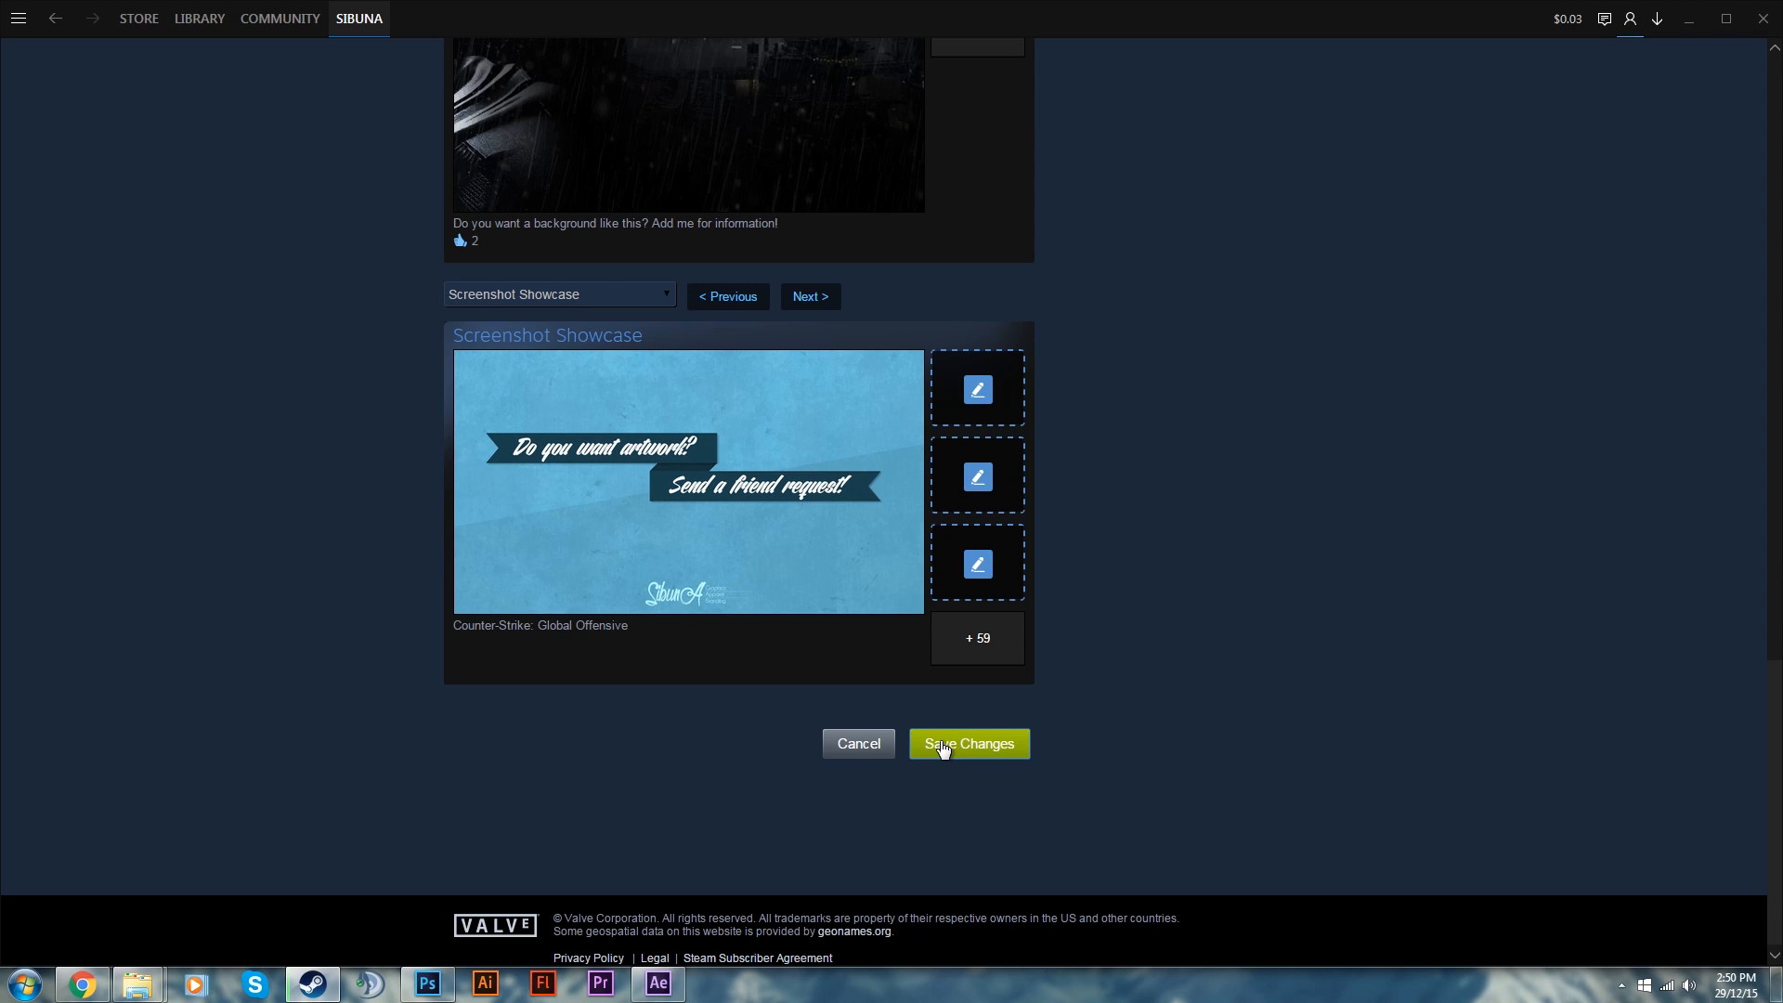
left_click(934, 760)
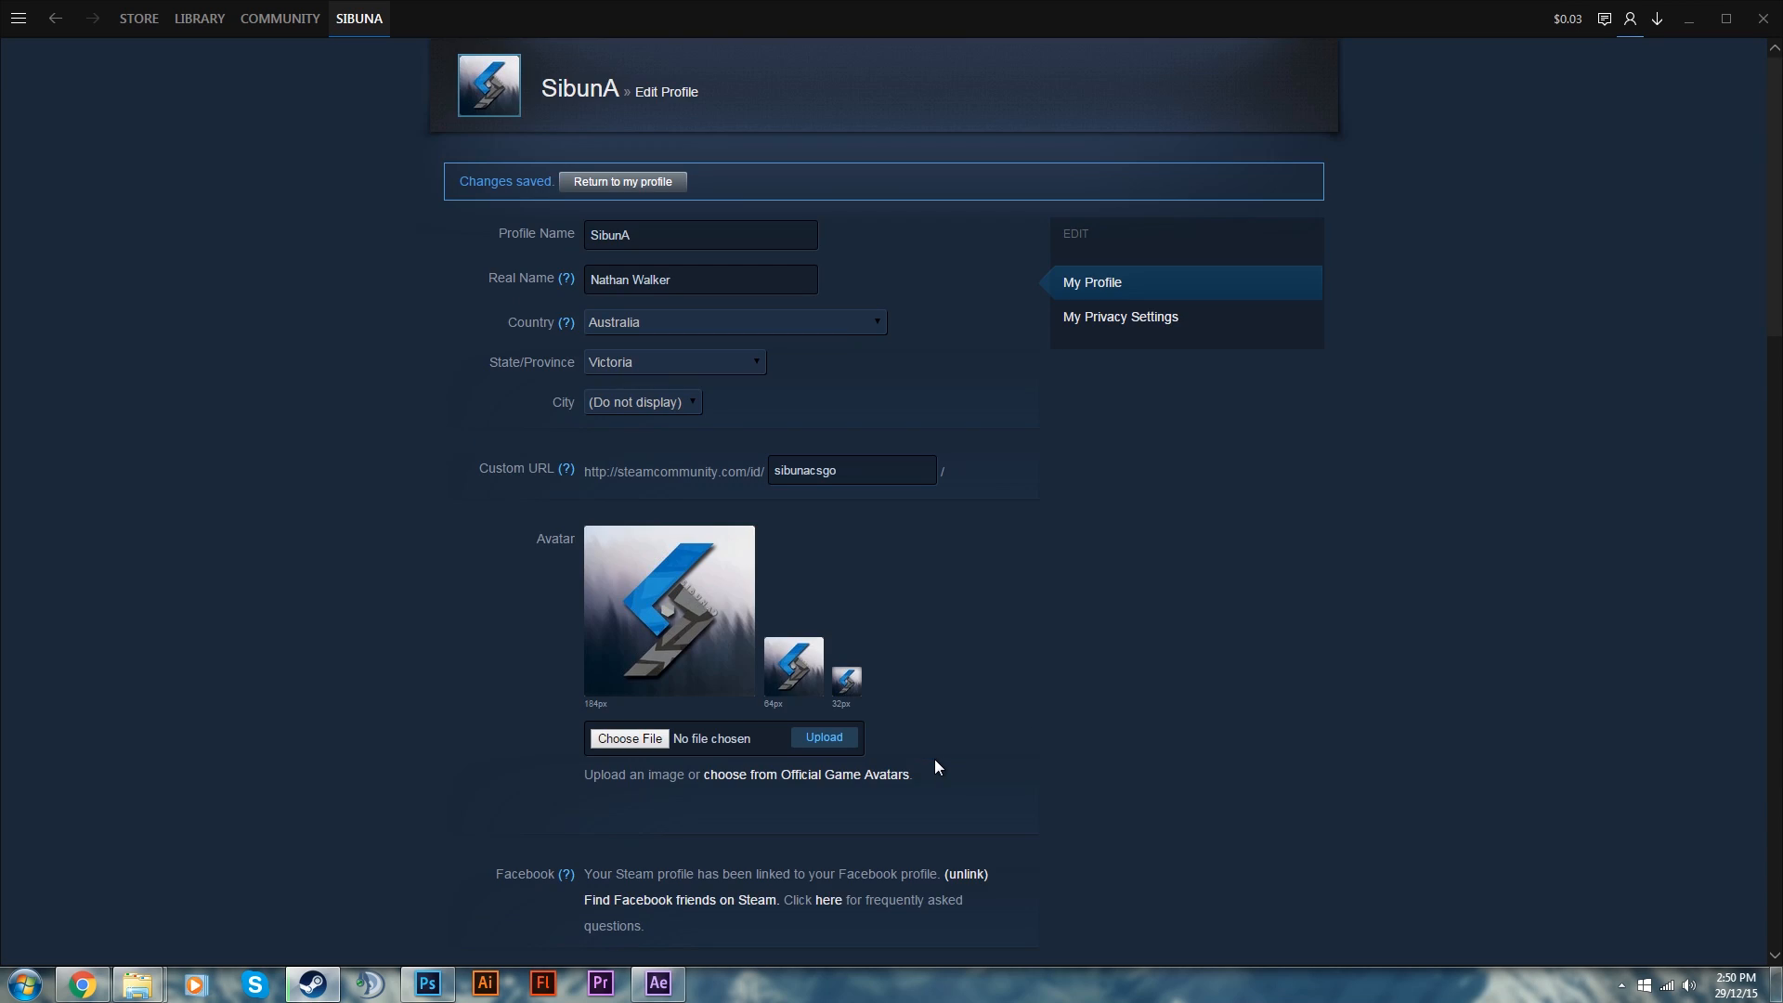
Return to the profile, open its artwork collection, and start a new artwork upload for the game Tomb Raider
left_click(610, 189)
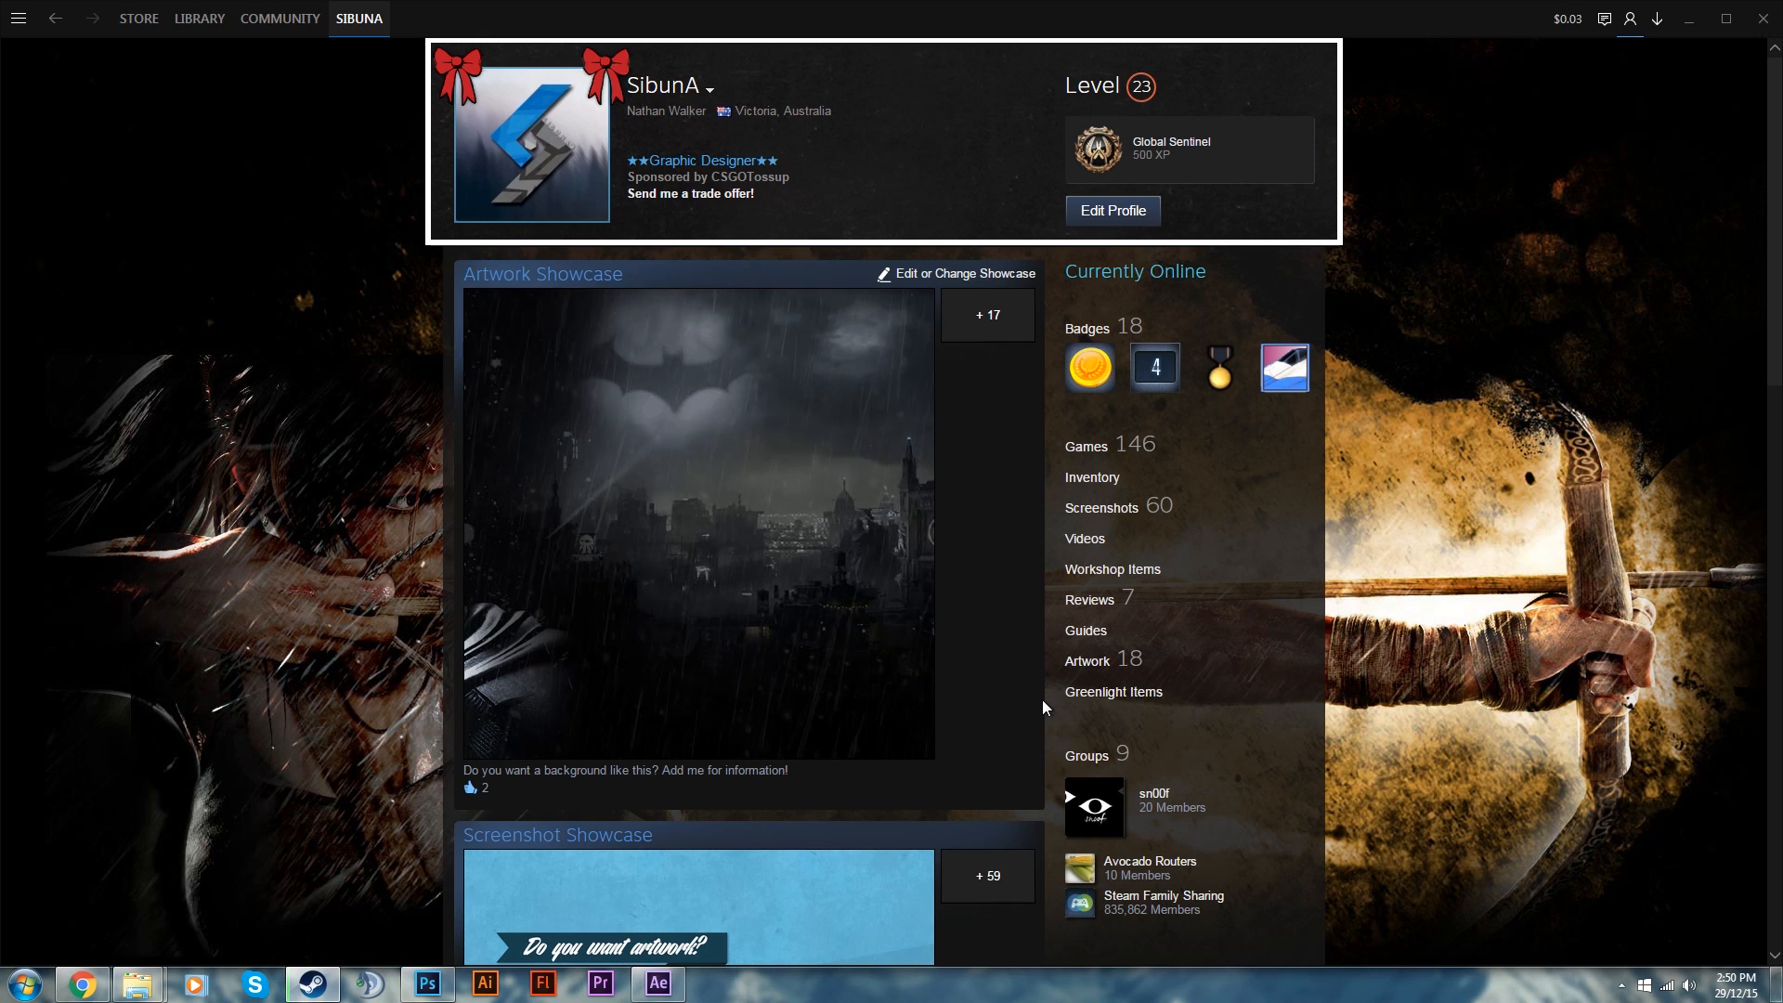
left_click(1072, 661)
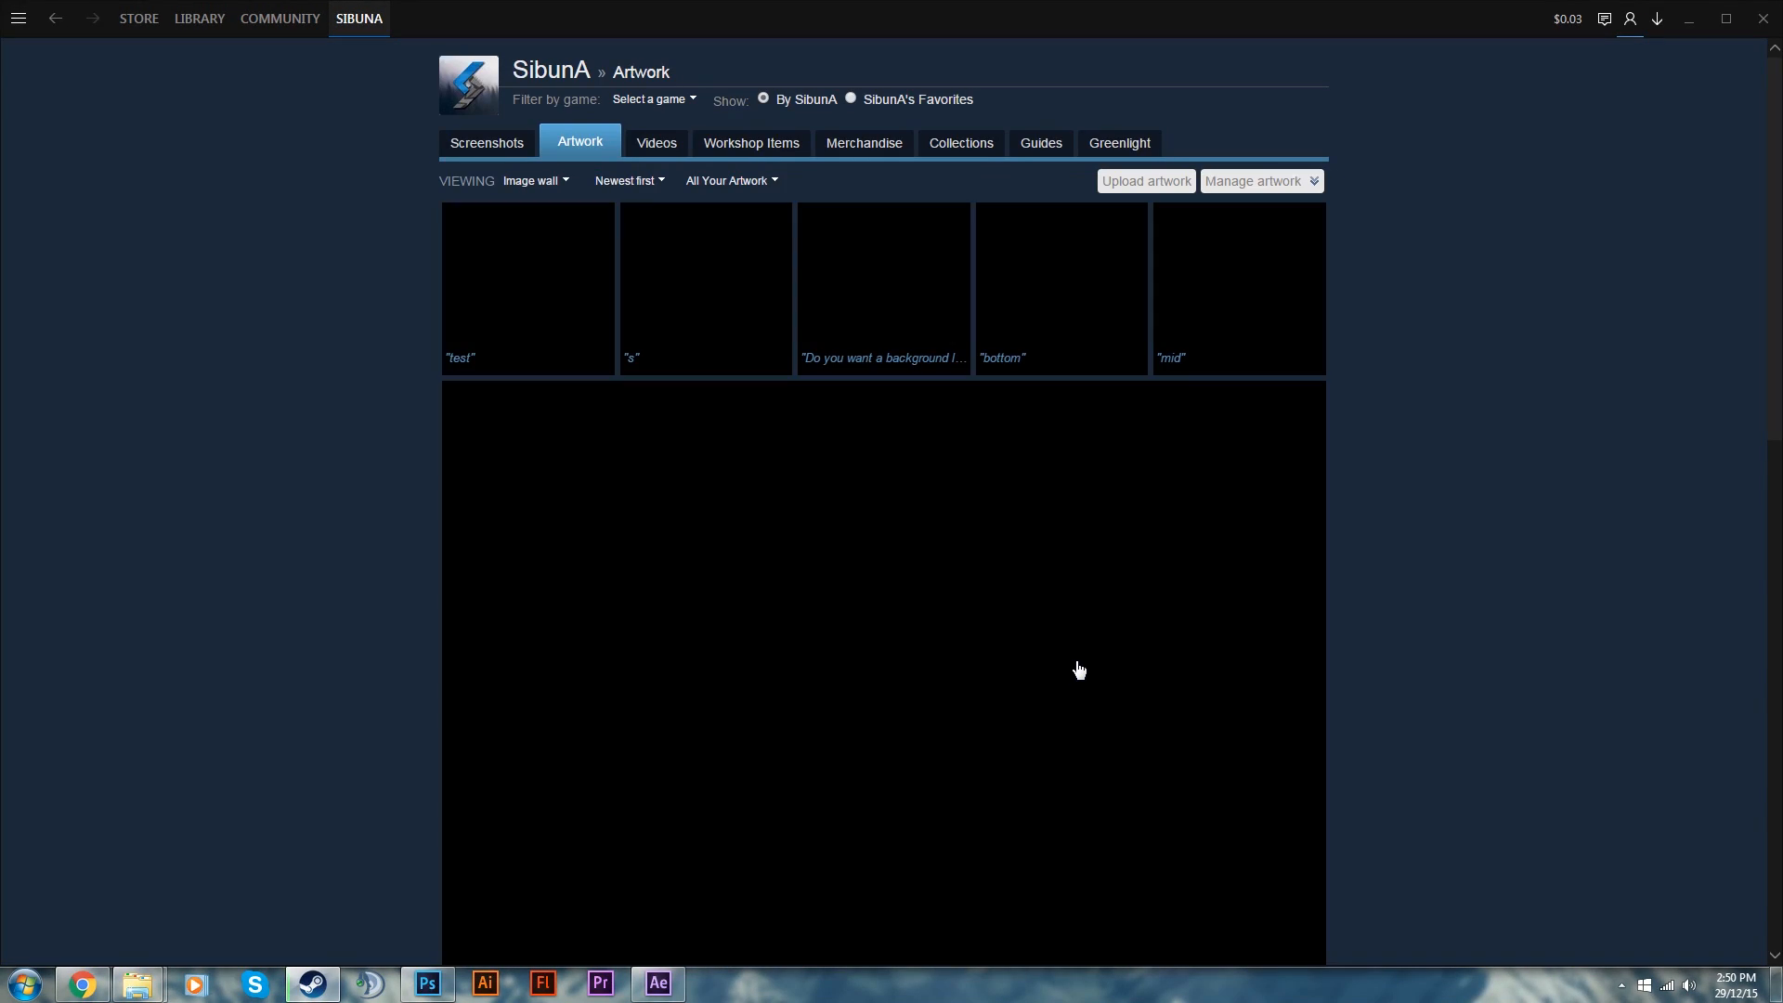
left_click(1144, 184)
left_click(697, 485)
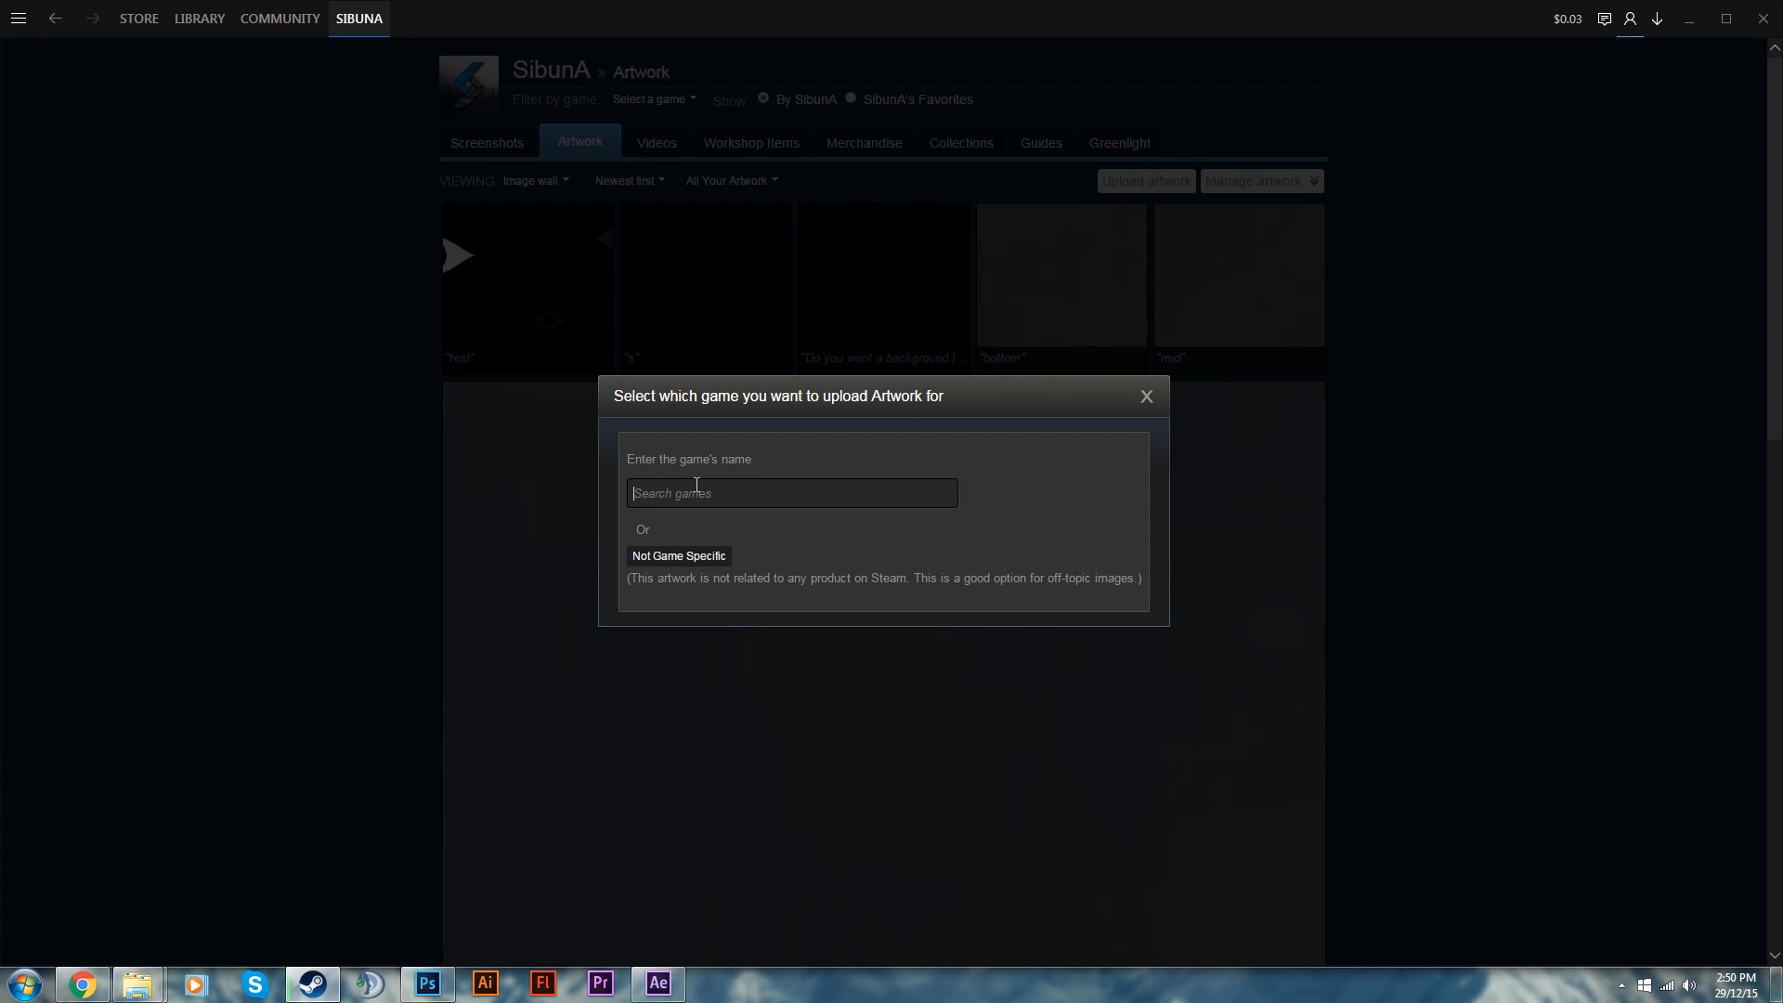
type("Tomb Raider")
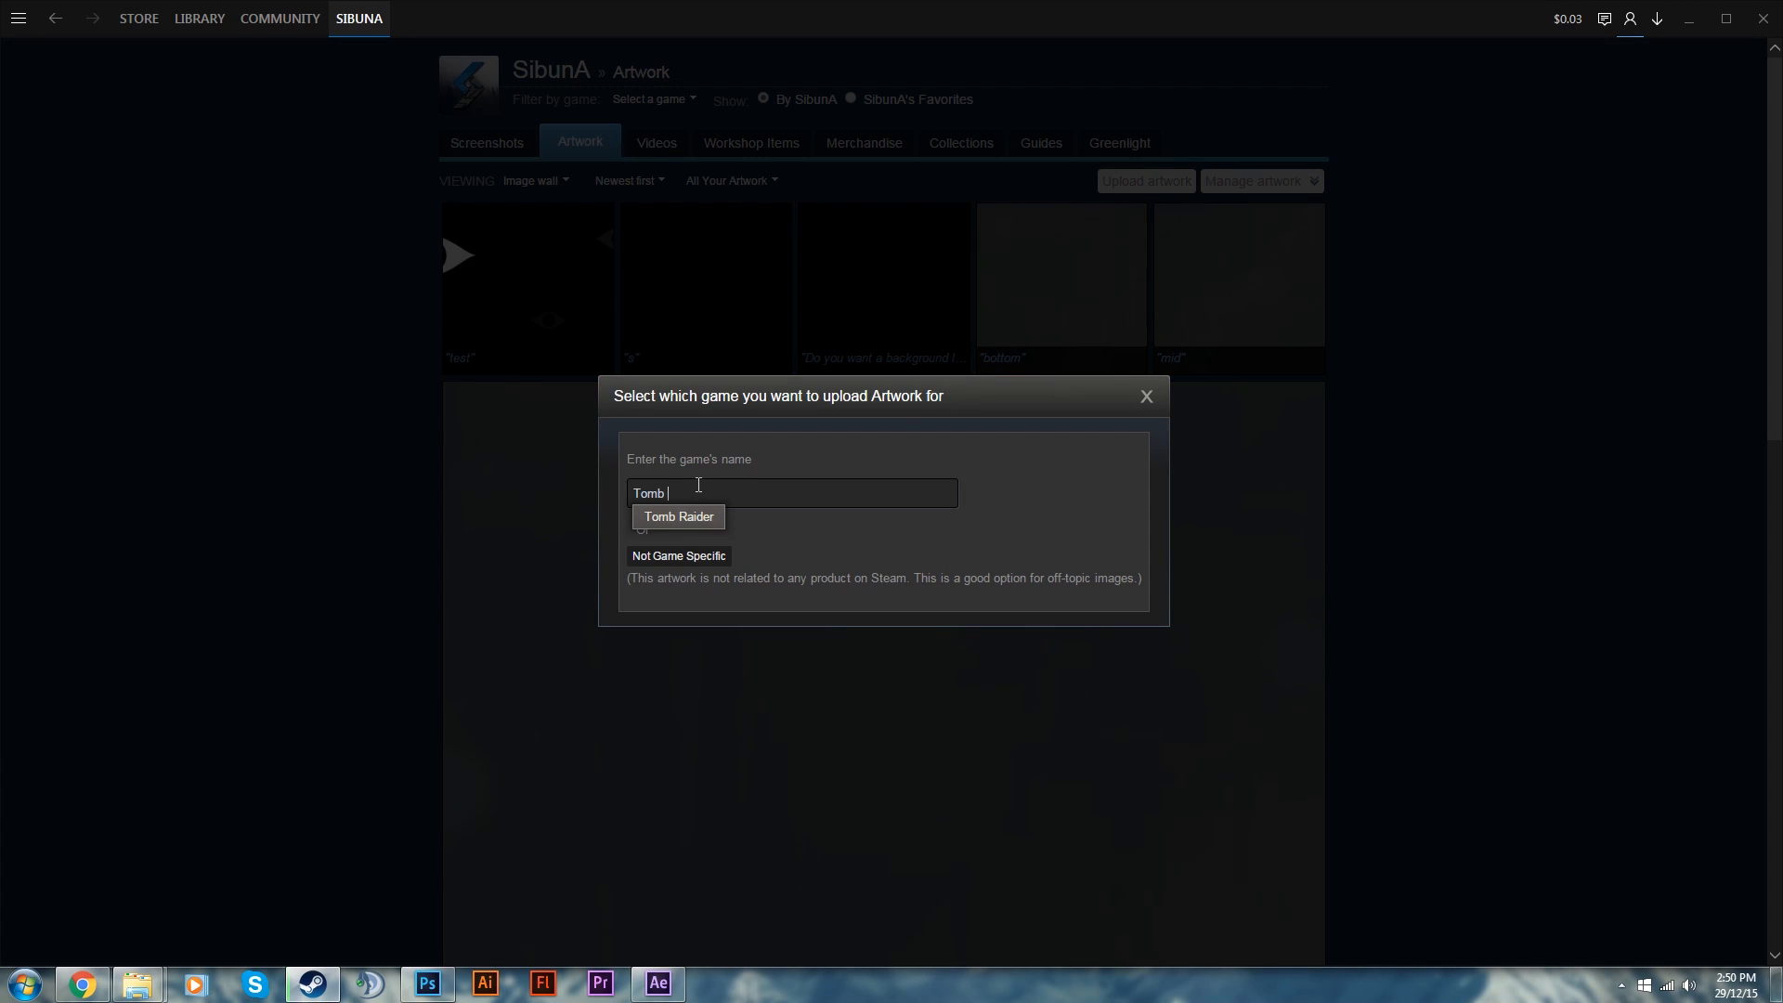
left_click(684, 516)
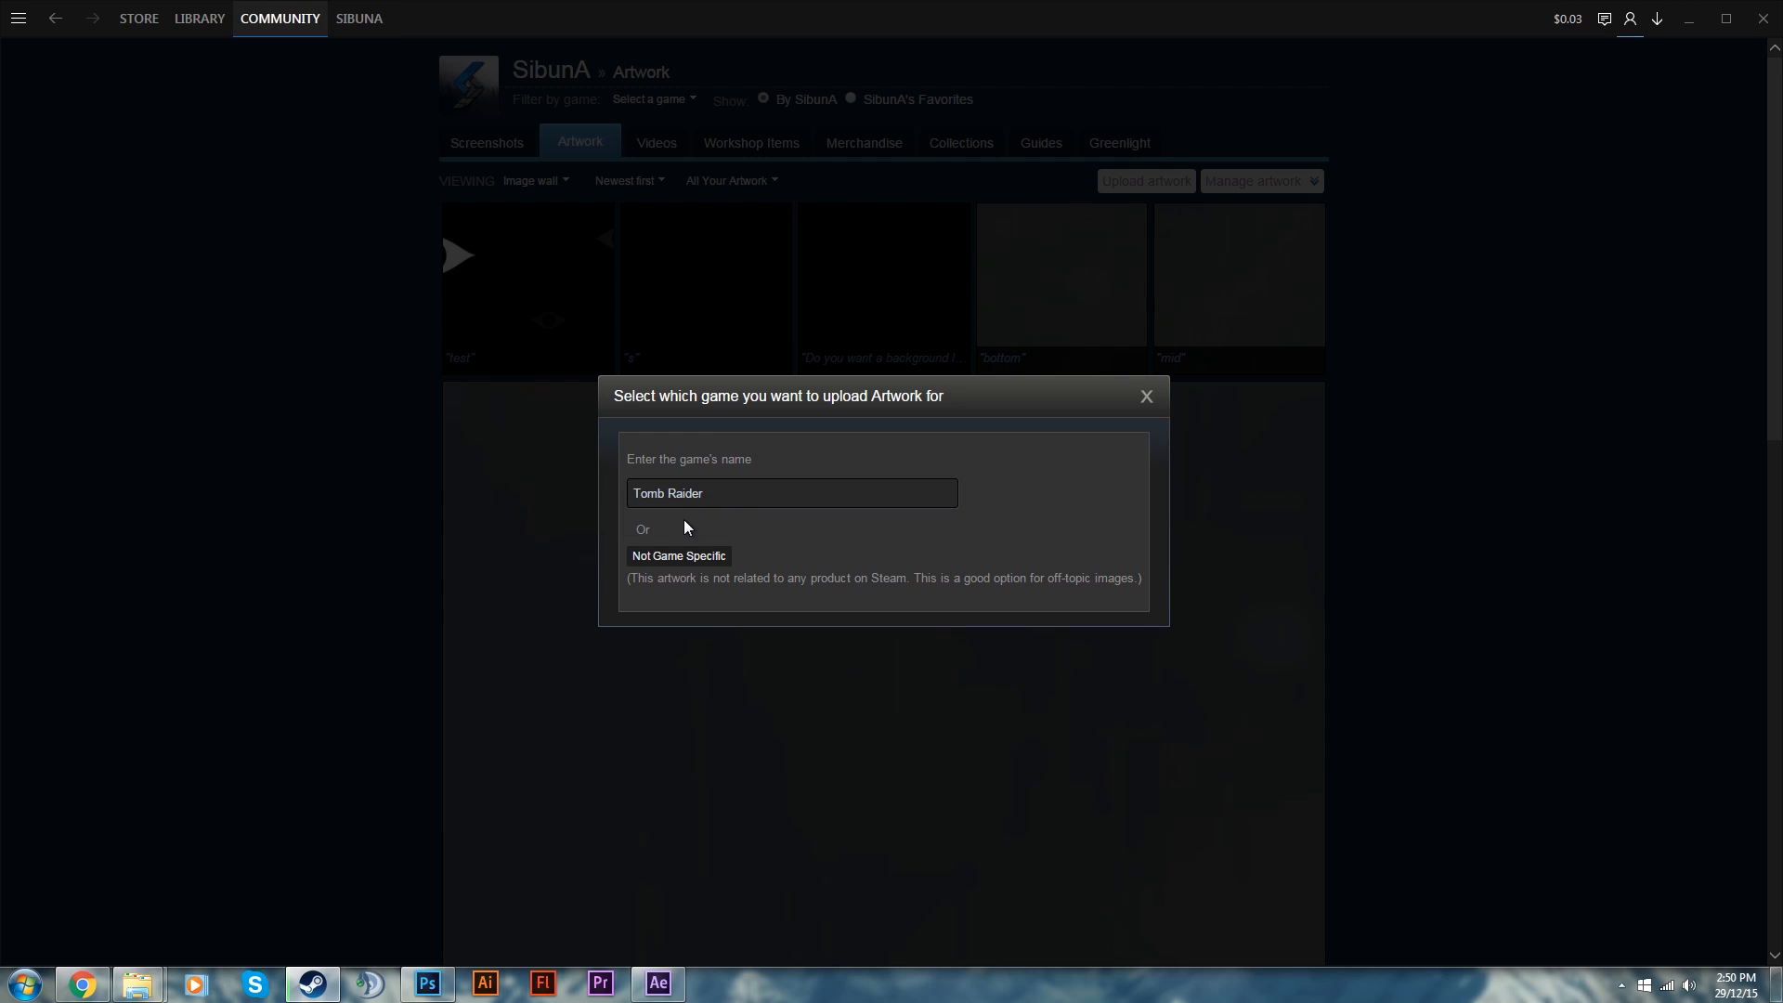
left_click(712, 517)
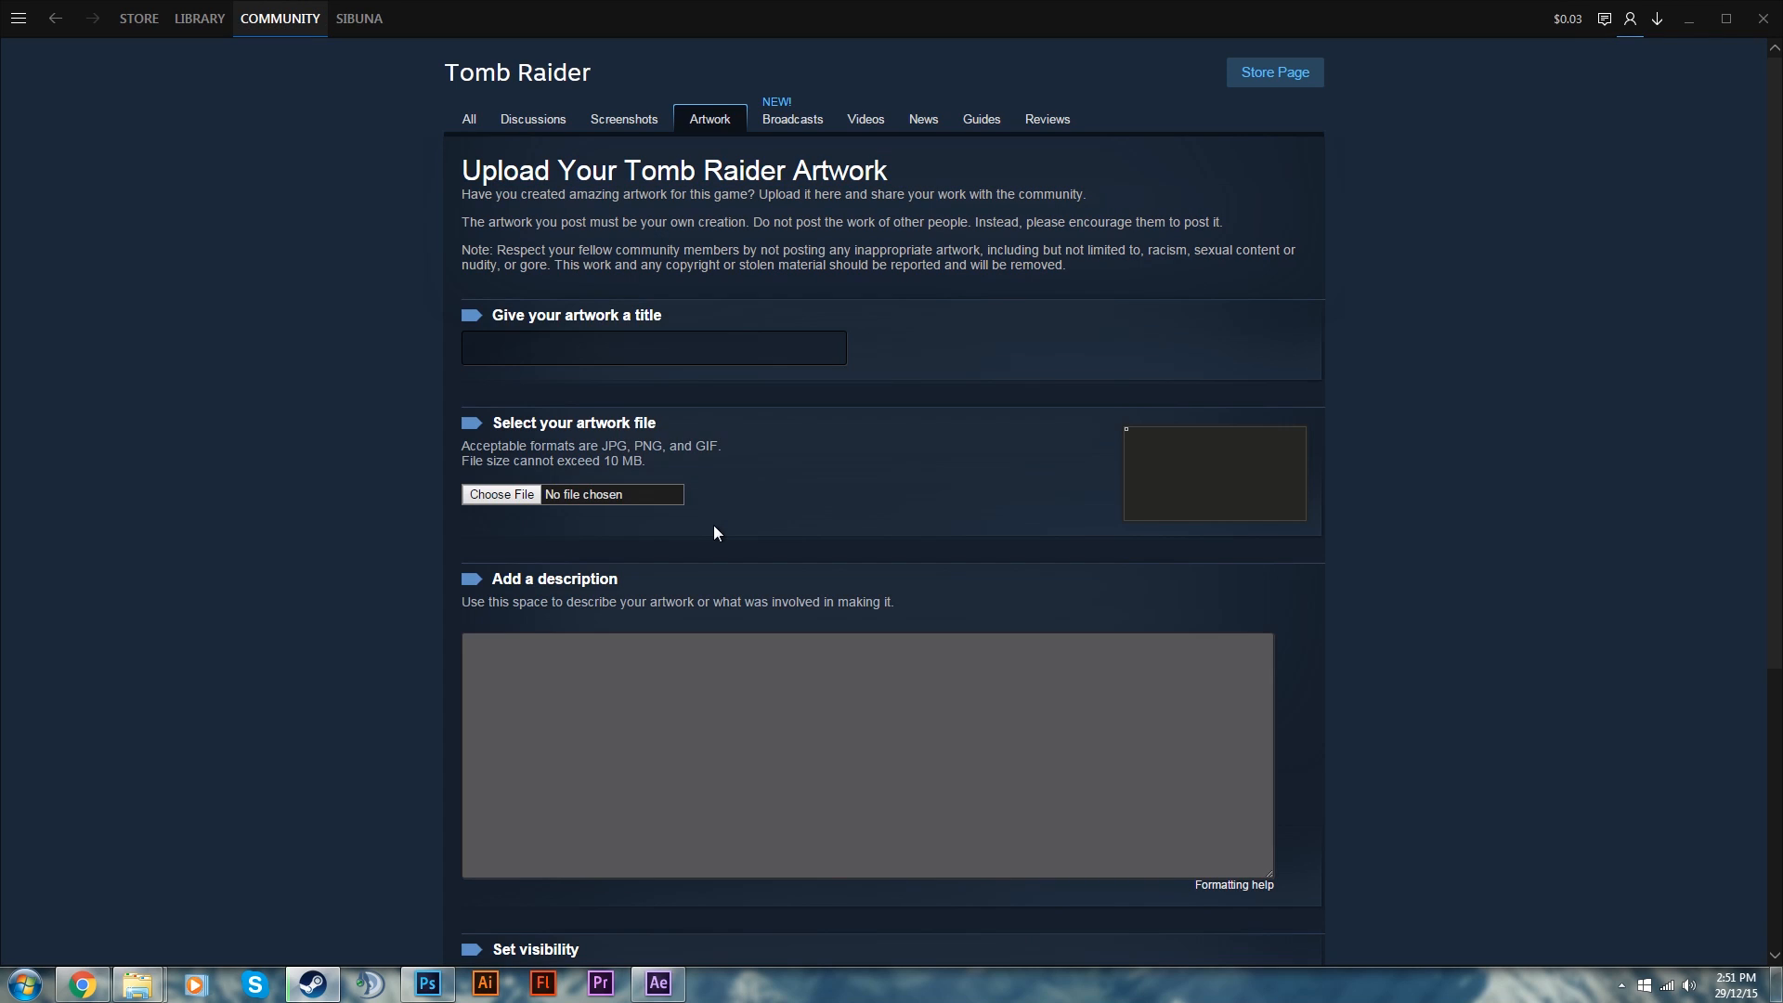
Give the artwork the title "Contact me for some artwork!"
left_click(592, 349)
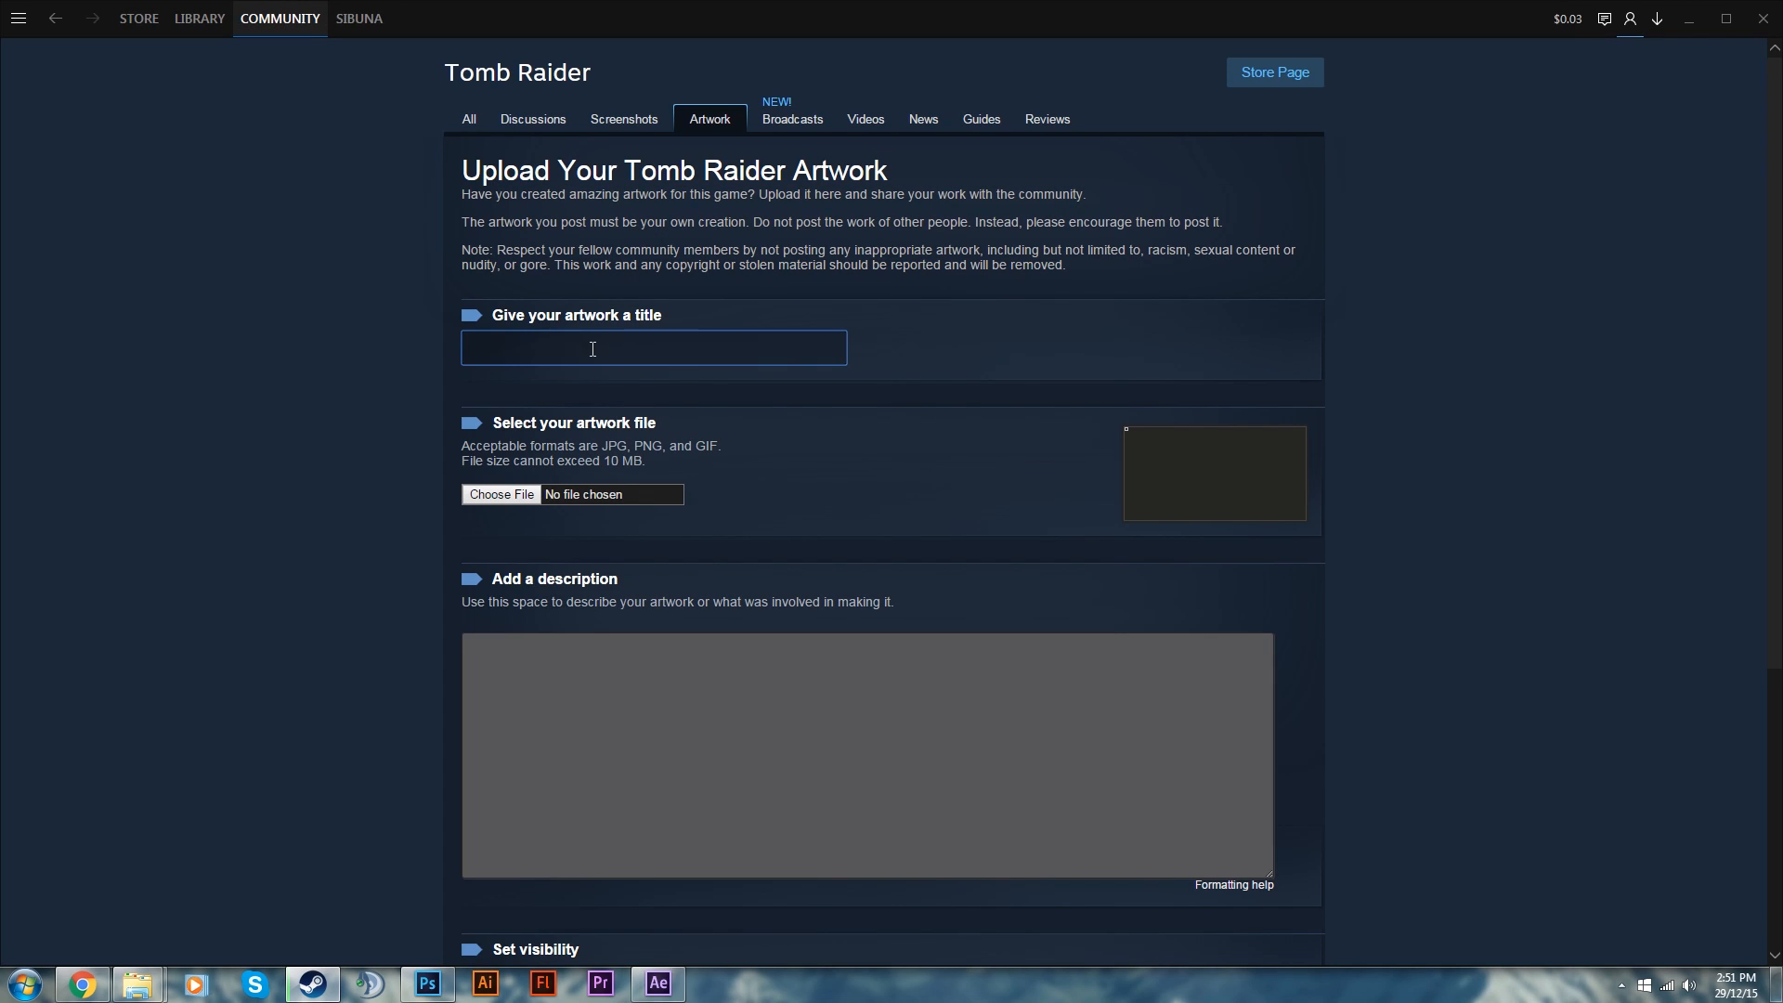
type("Steam")
key("ctrl+a")
key("BackSpace")
type("Contact me for some artworkm")
Choose TombRaider.gif from the Desktop as the artwork file
left_click(515, 497)
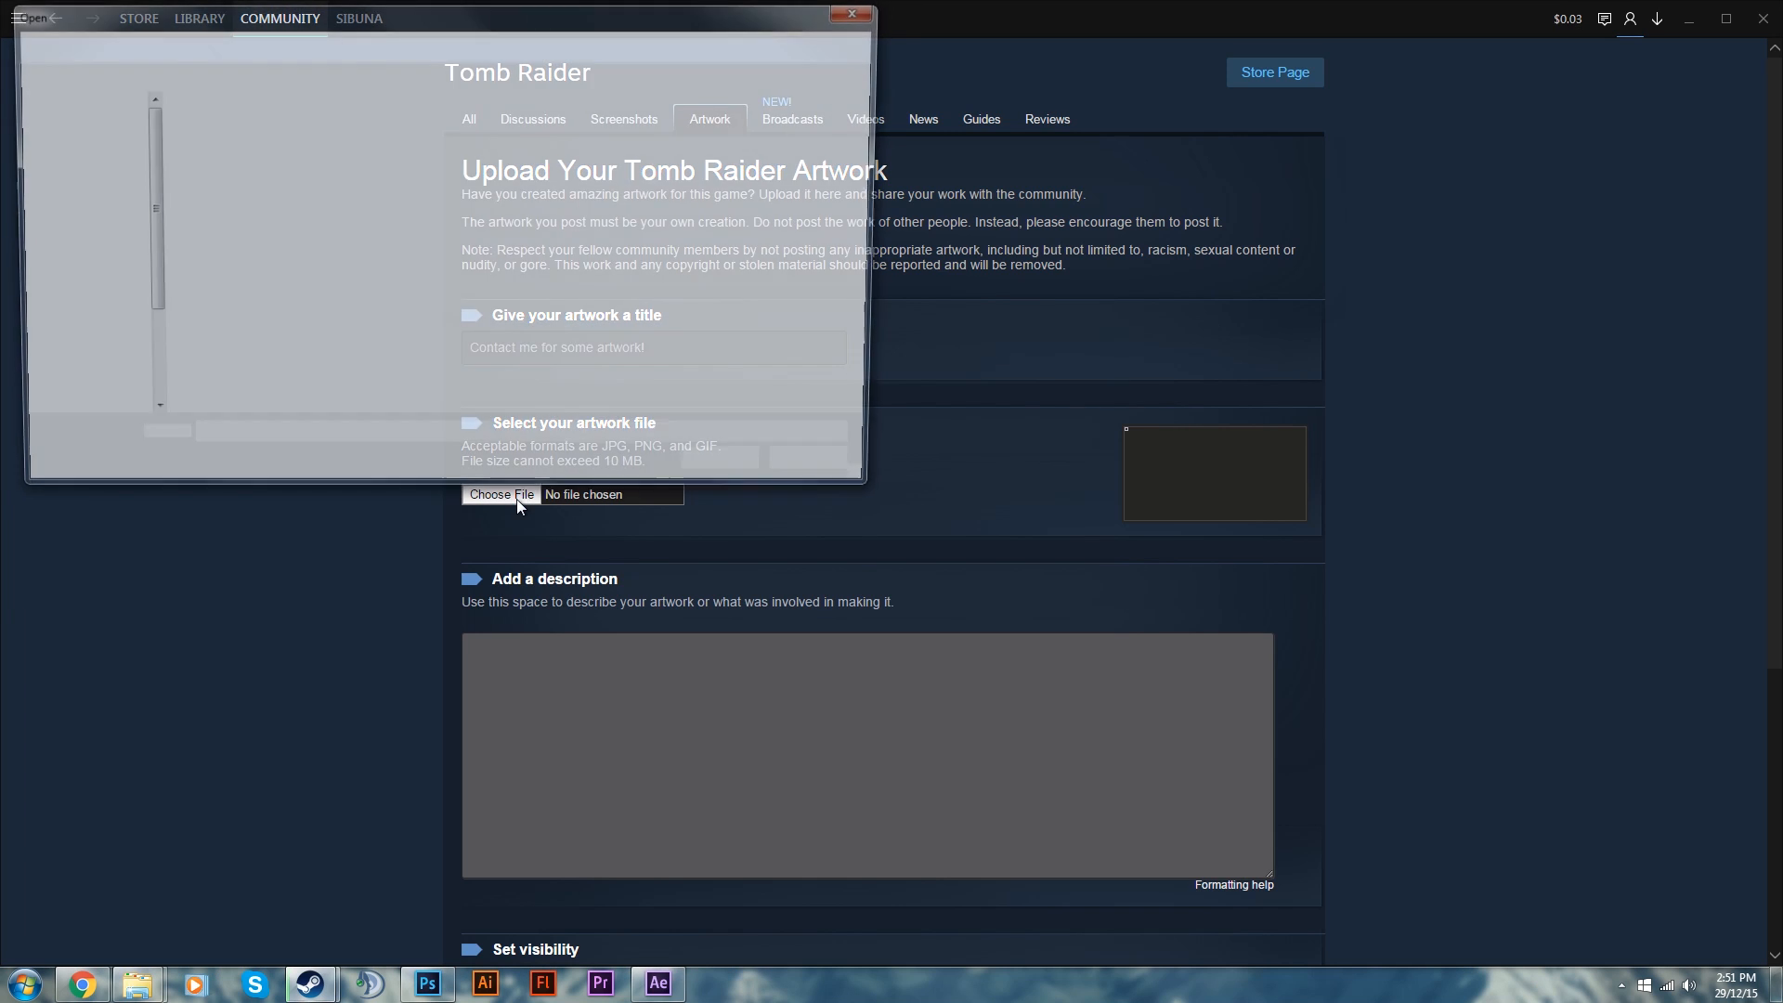
left_click(135, 133)
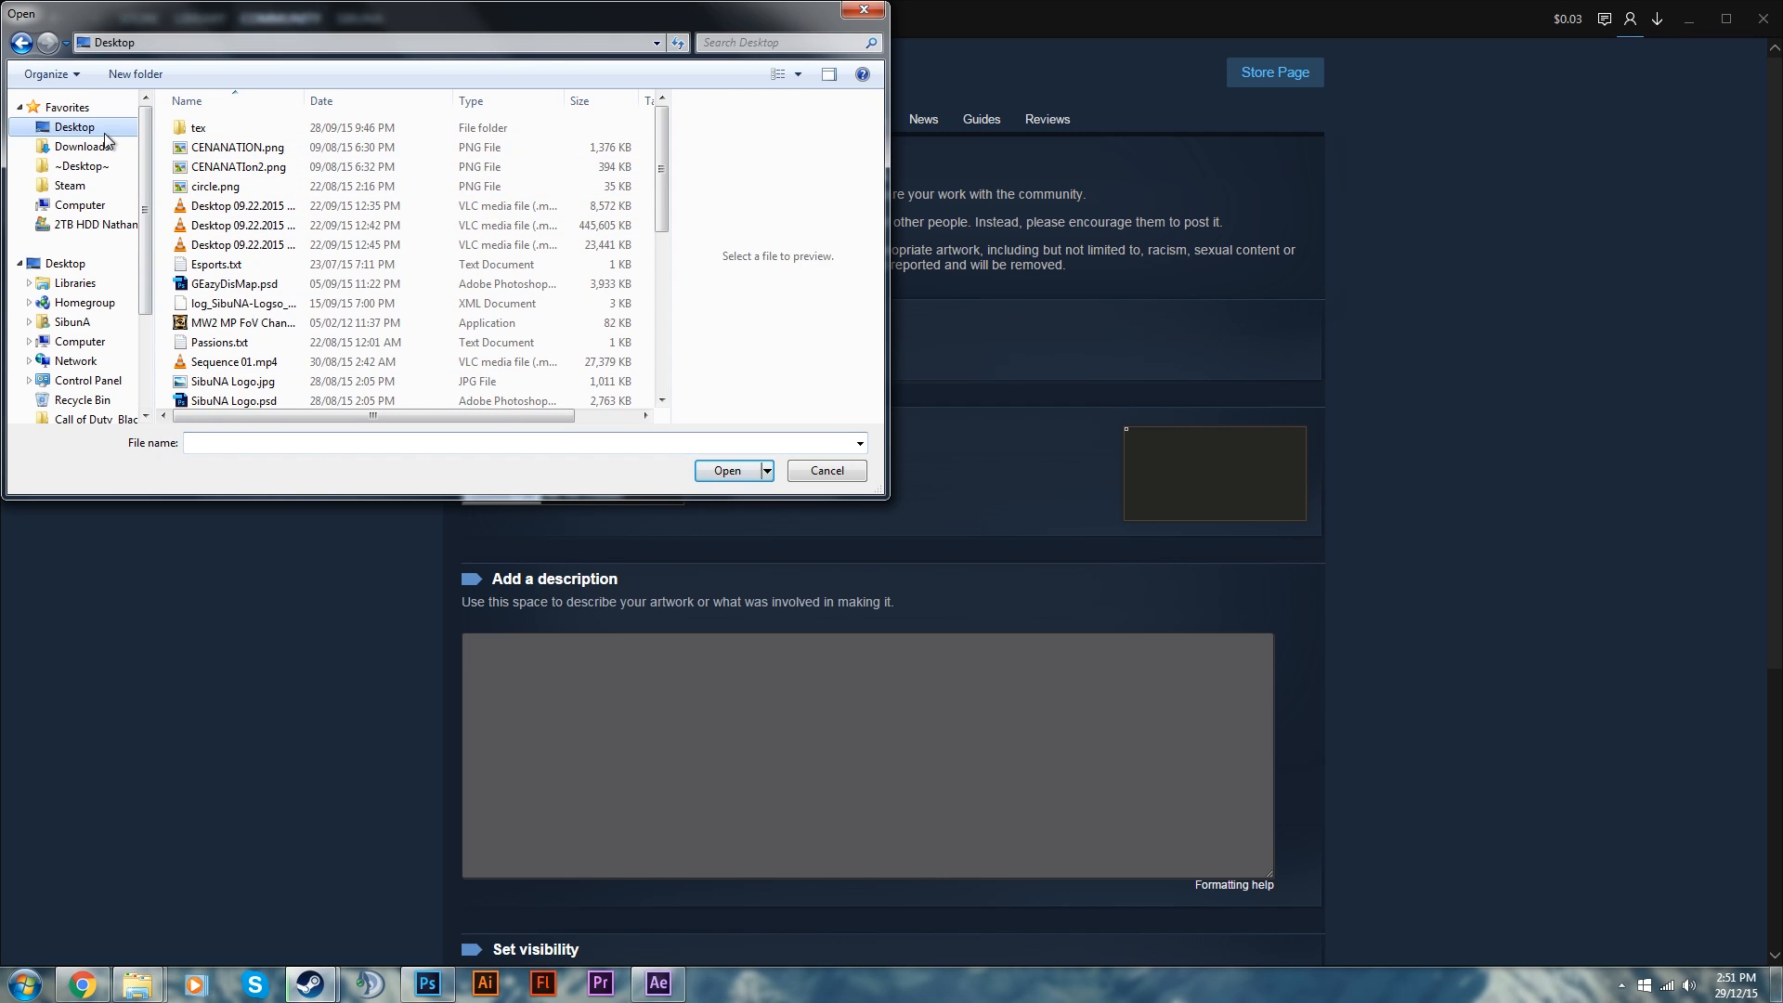
scroll(304, 372, "down", 1)
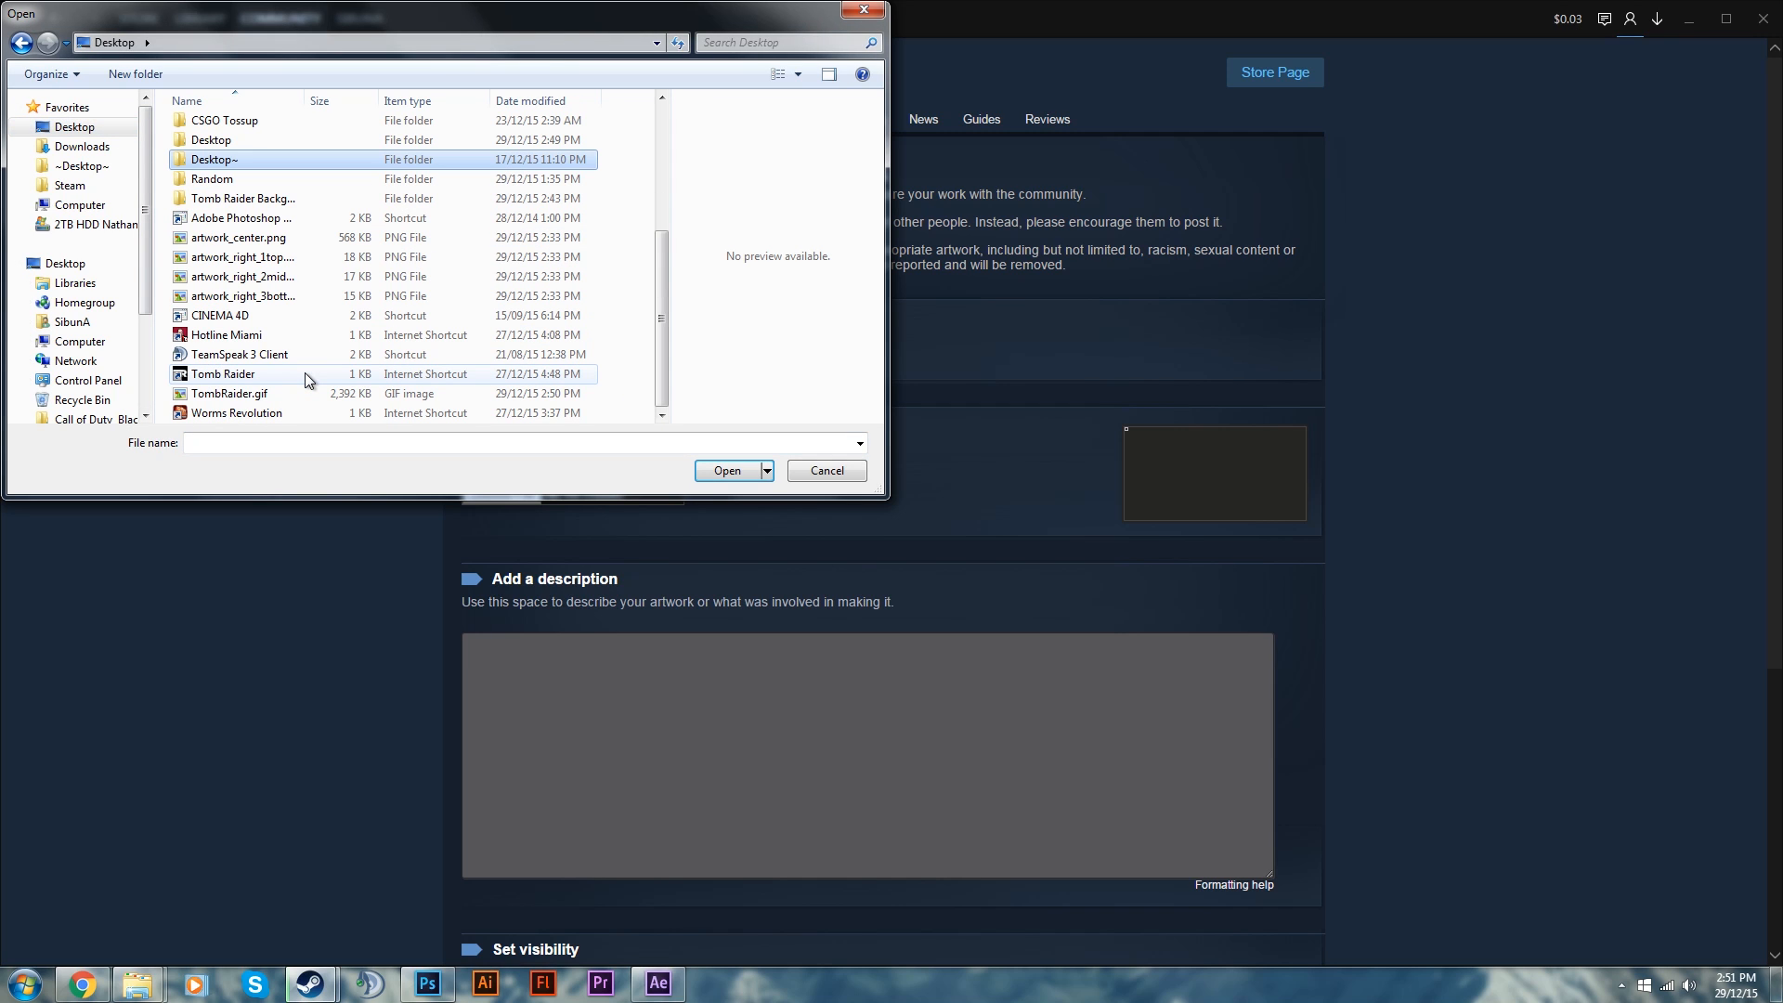
left_click(267, 392)
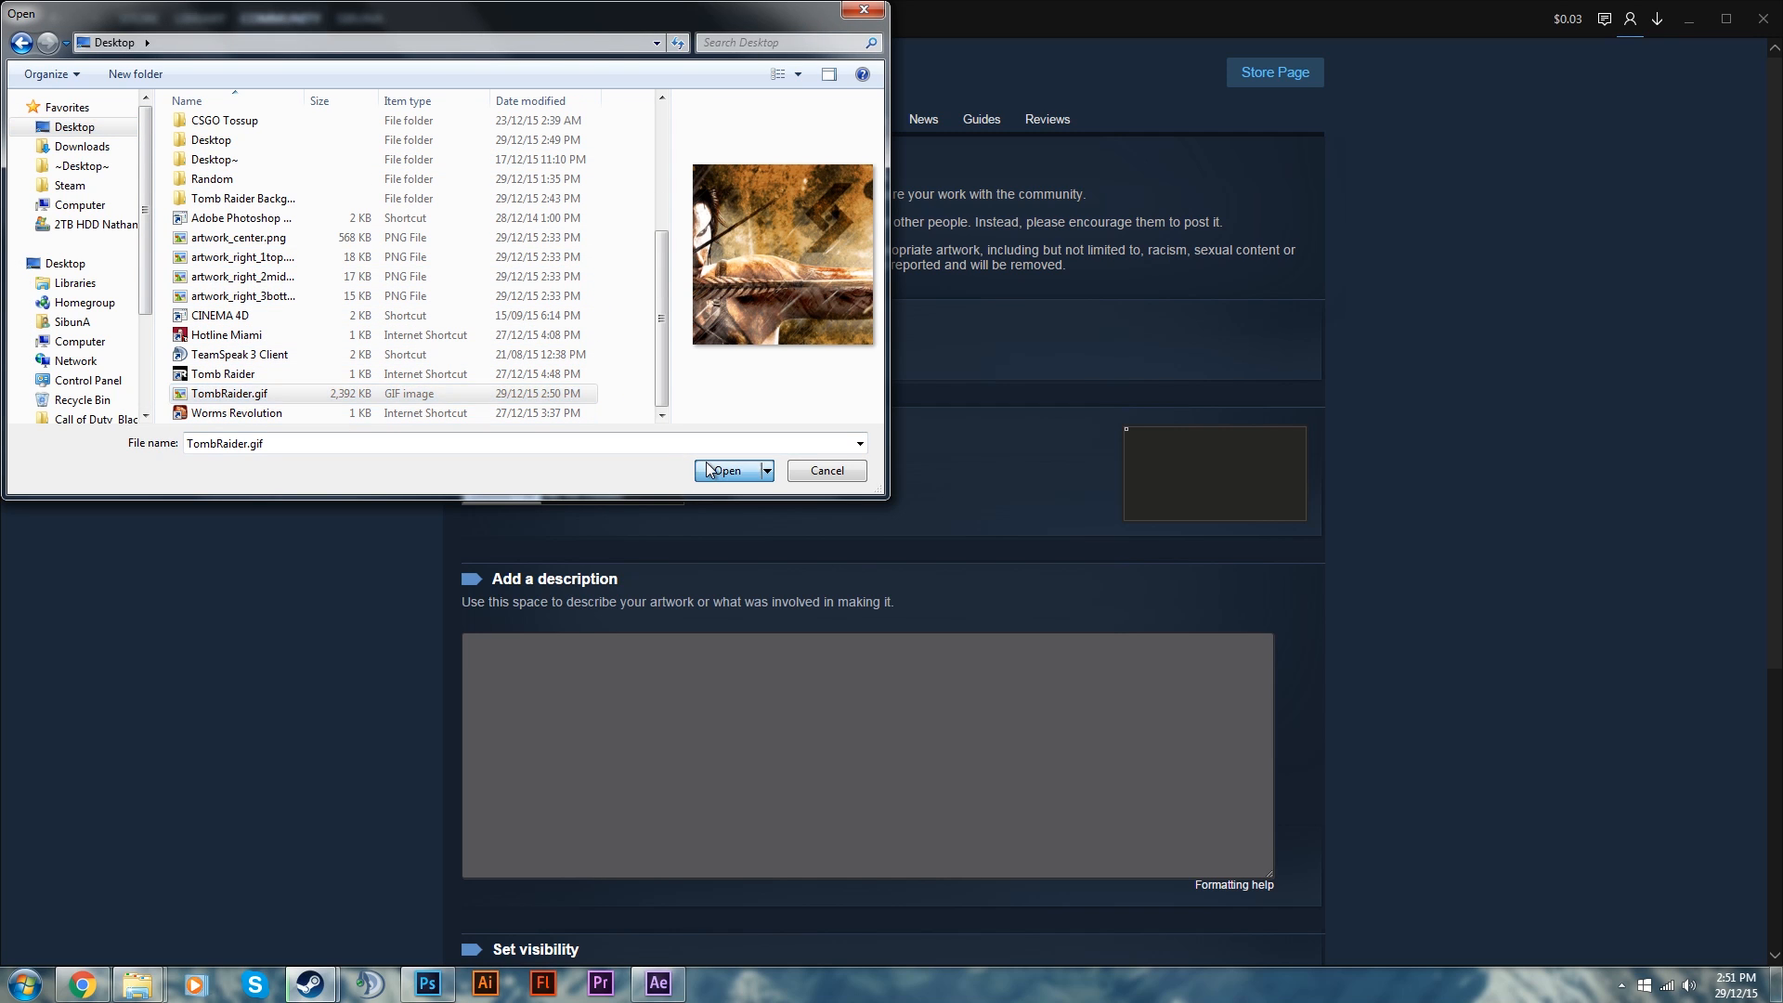
left_click(715, 470)
Add the description "kek", certify ownership of the artwork, and save it to the profile
scroll(656, 577, "down", 2)
left_click(641, 537)
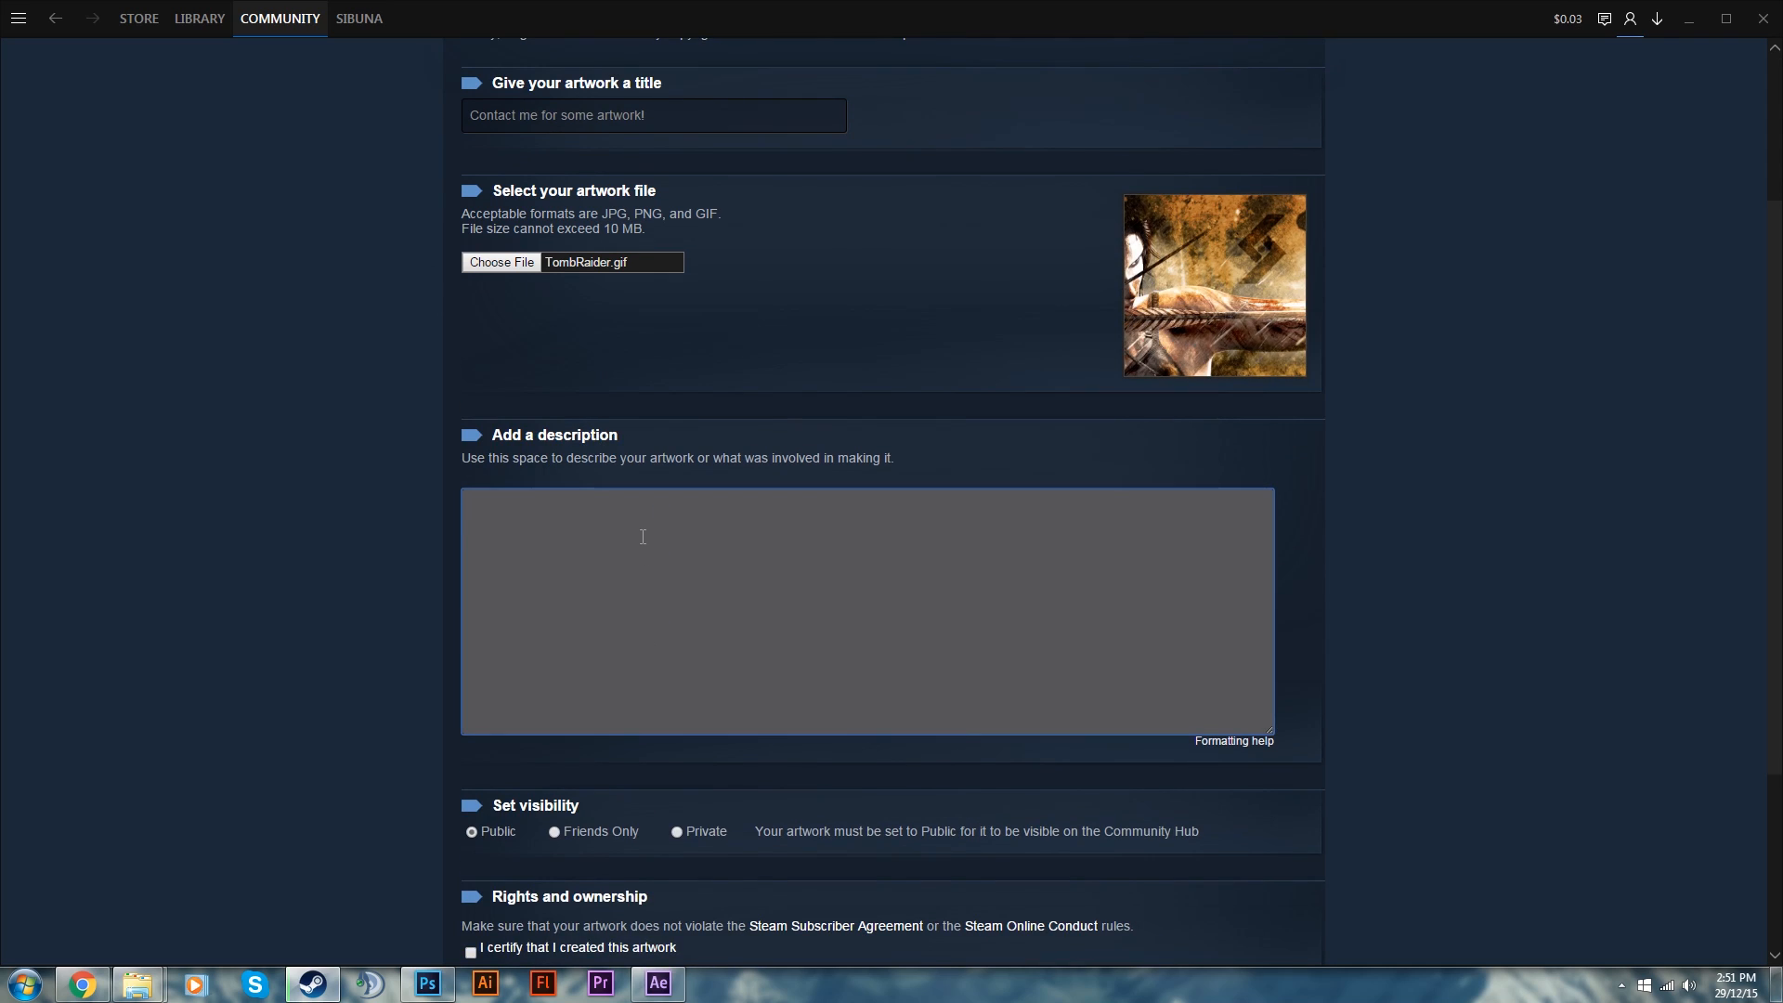
type("kek")
scroll(643, 537, "down", 3)
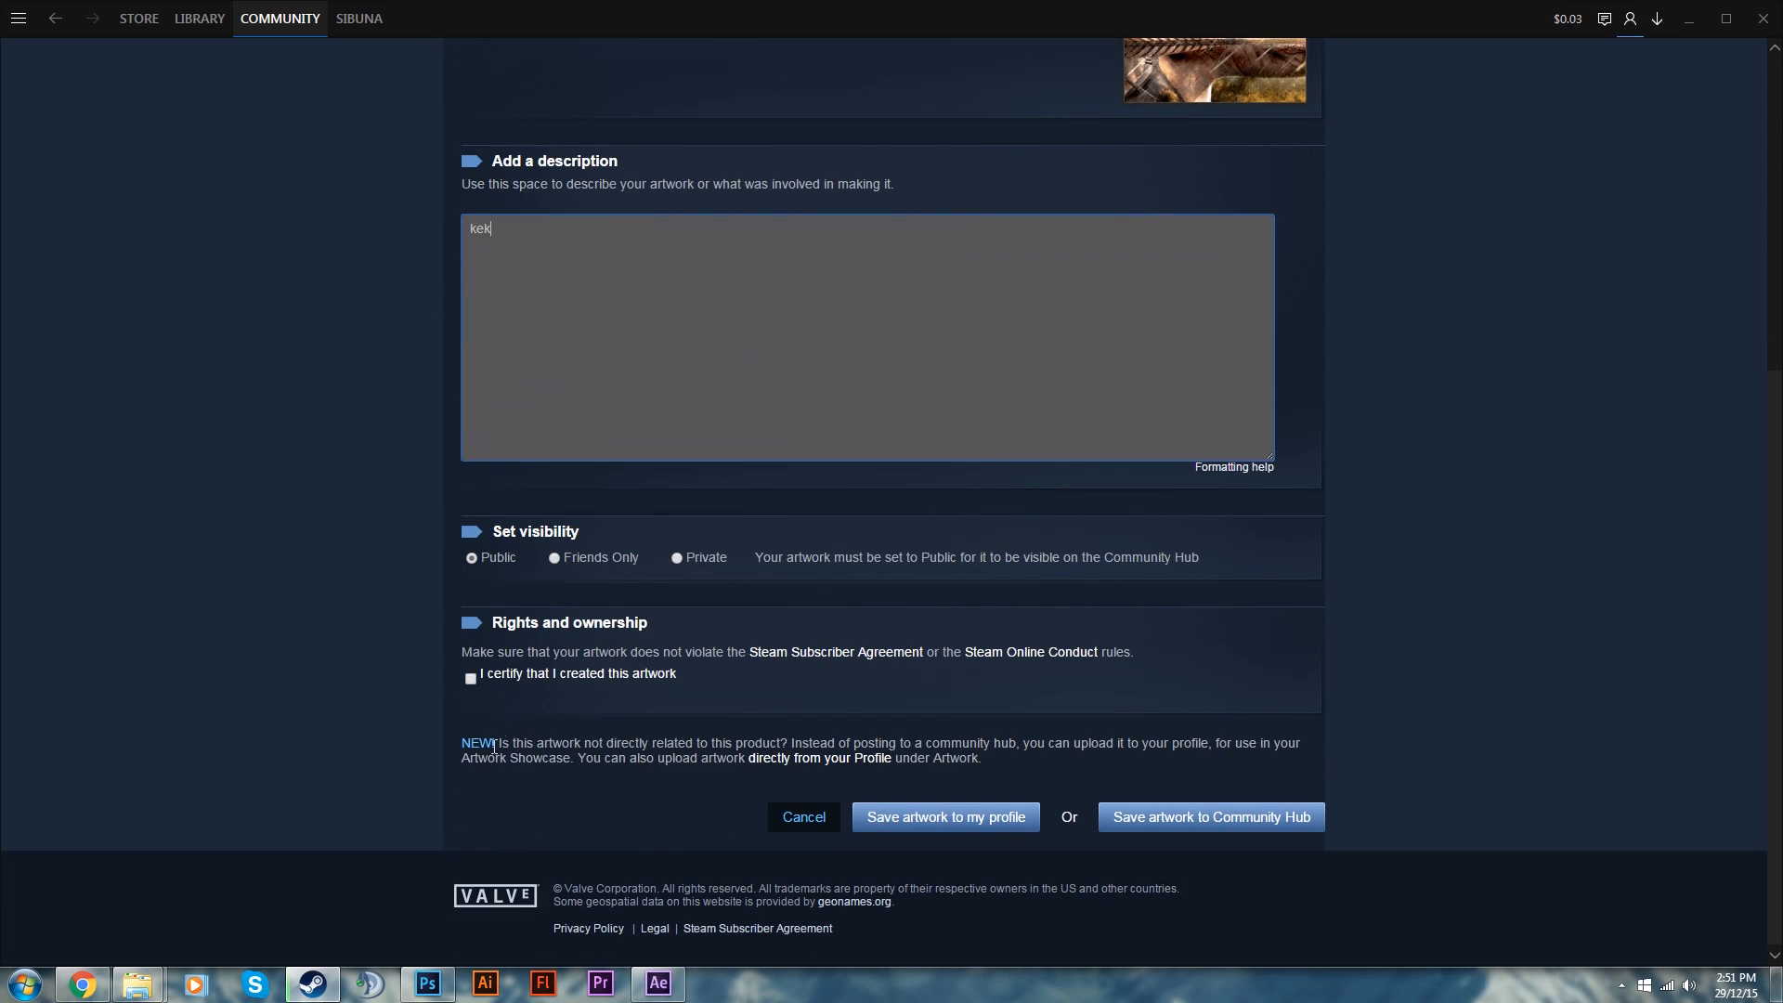
left_click(470, 677)
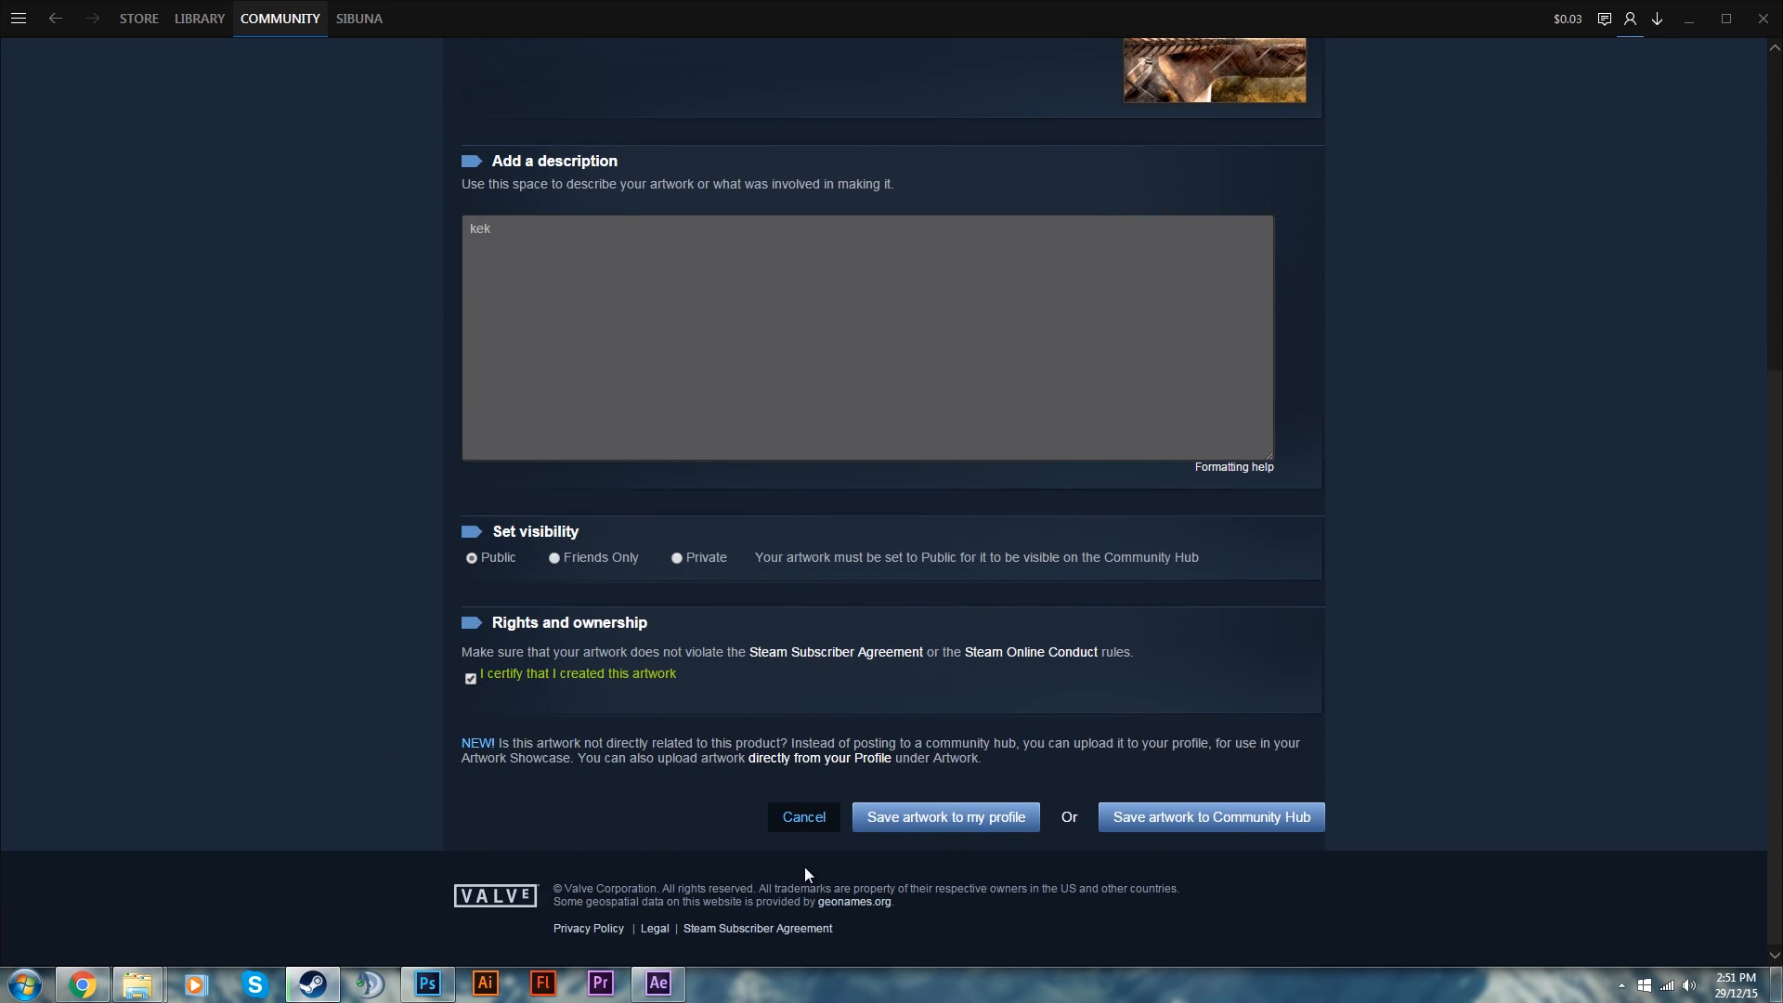
left_click(1019, 829)
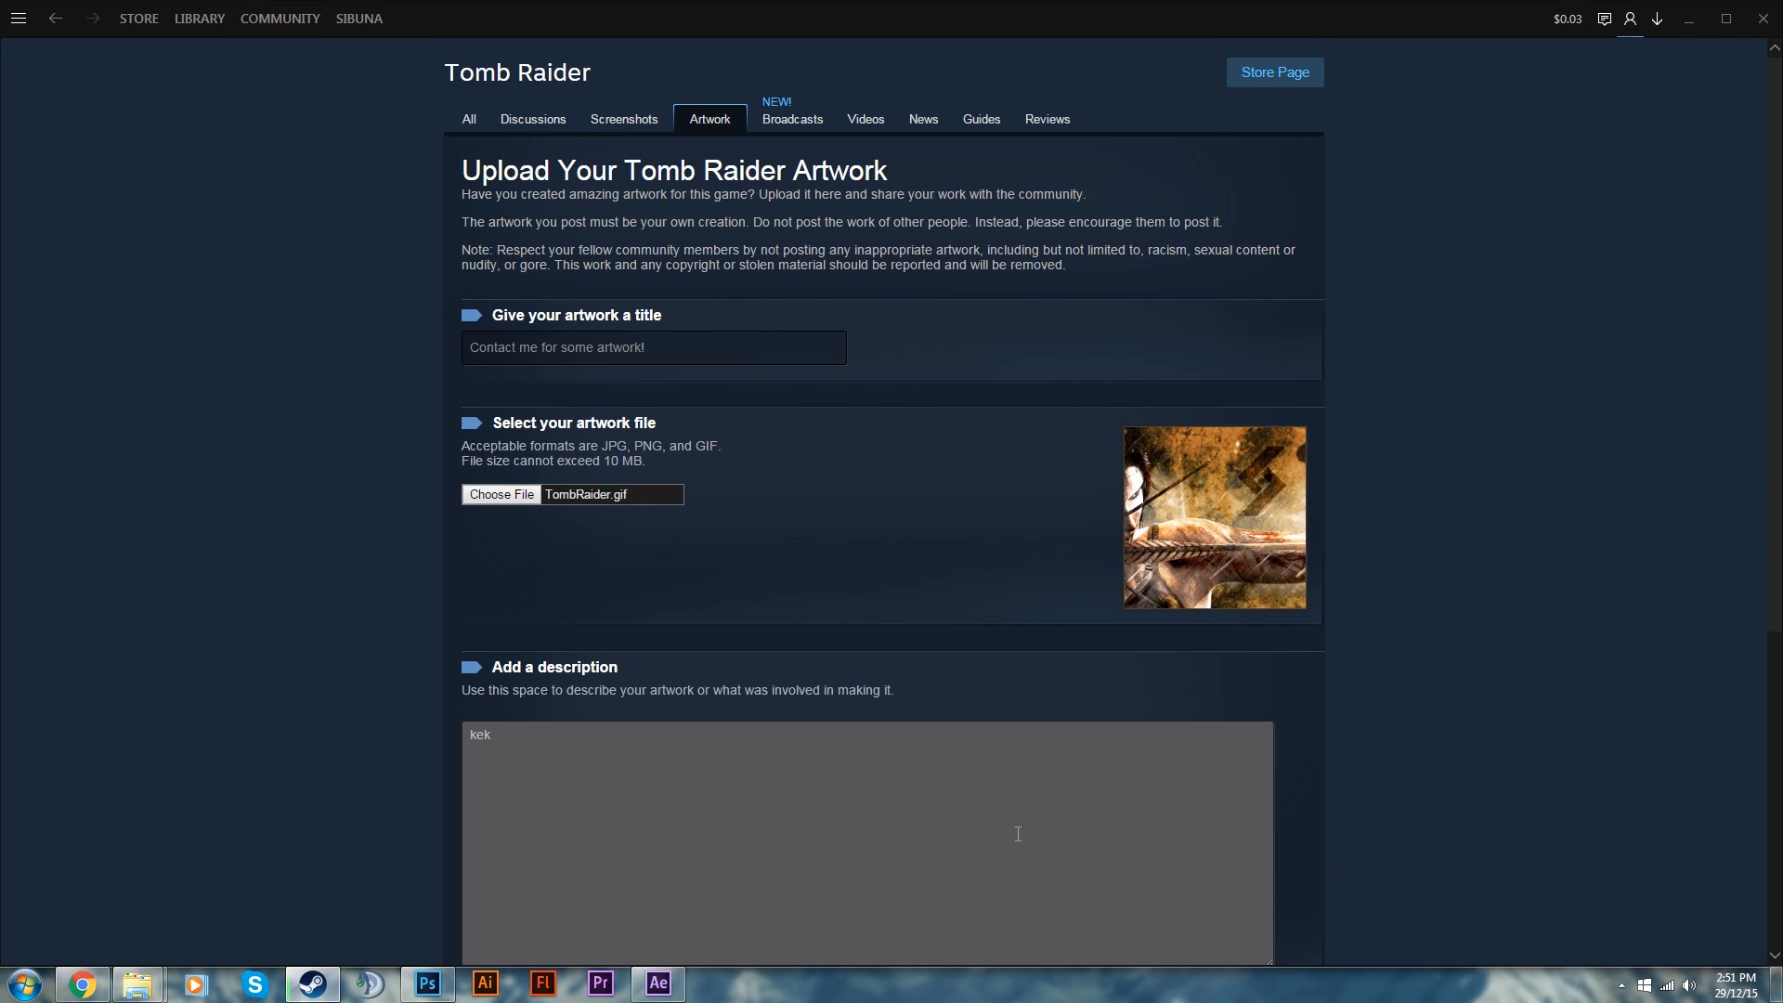
scroll(1196, 716, "down", 5)
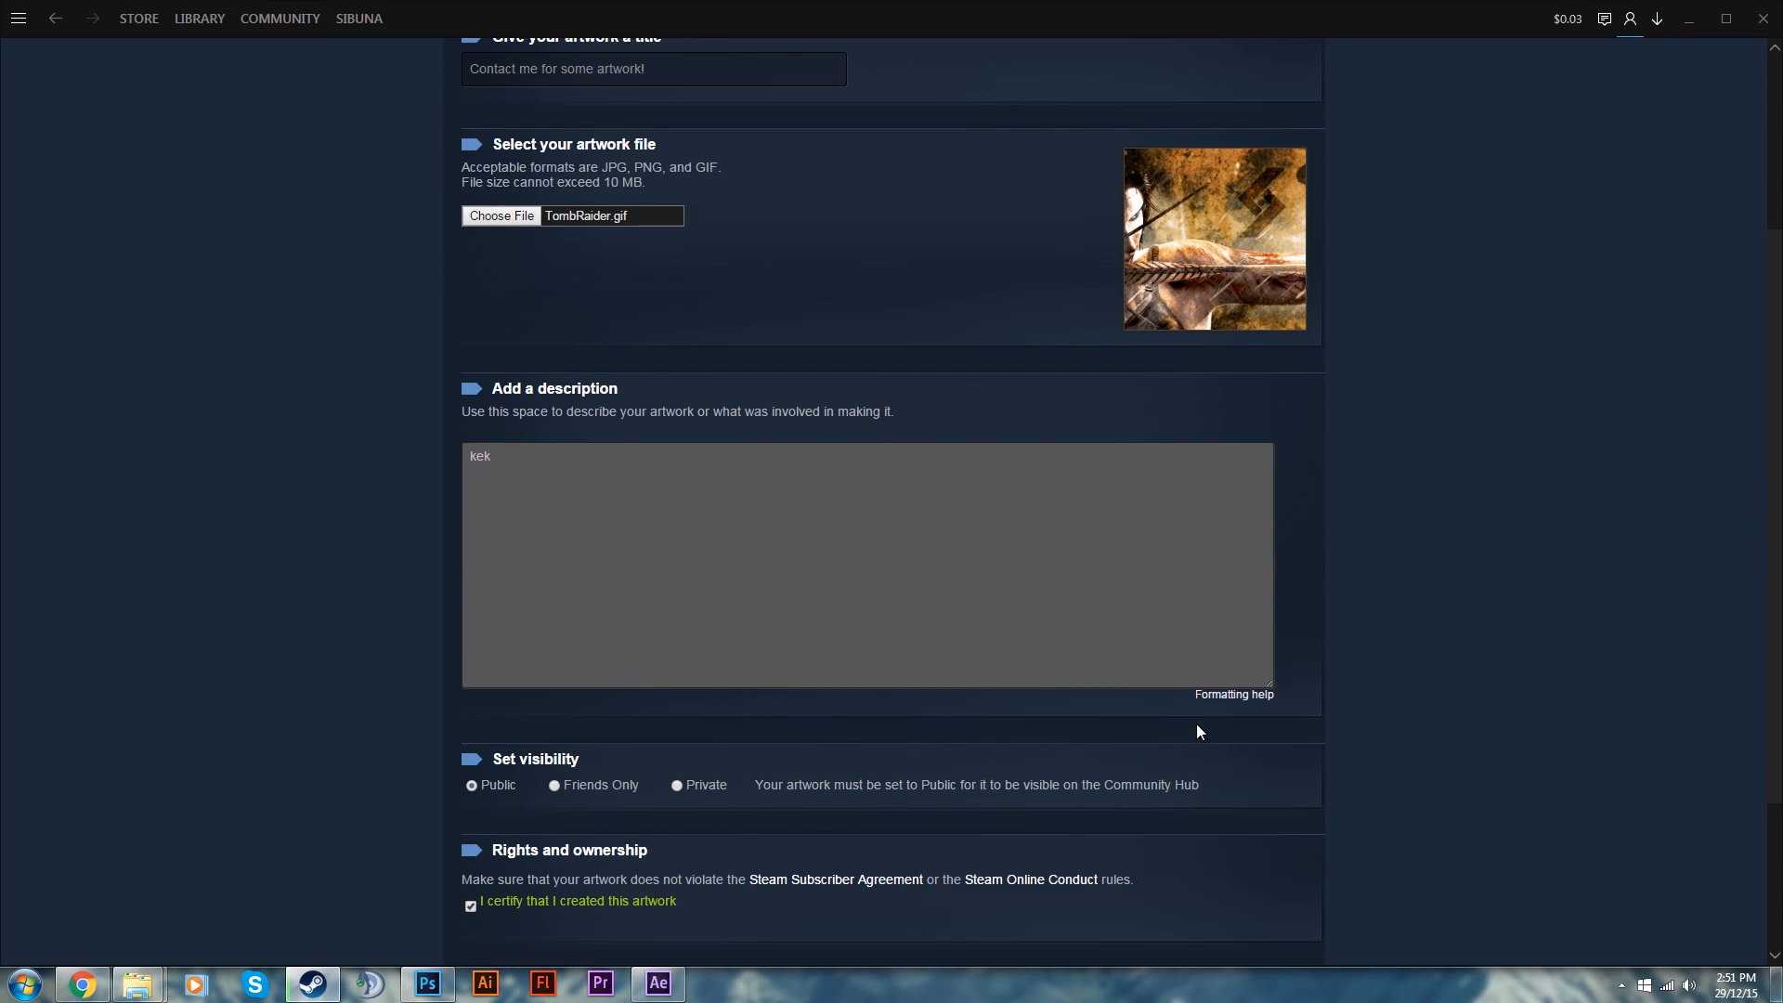
left_click(1007, 849)
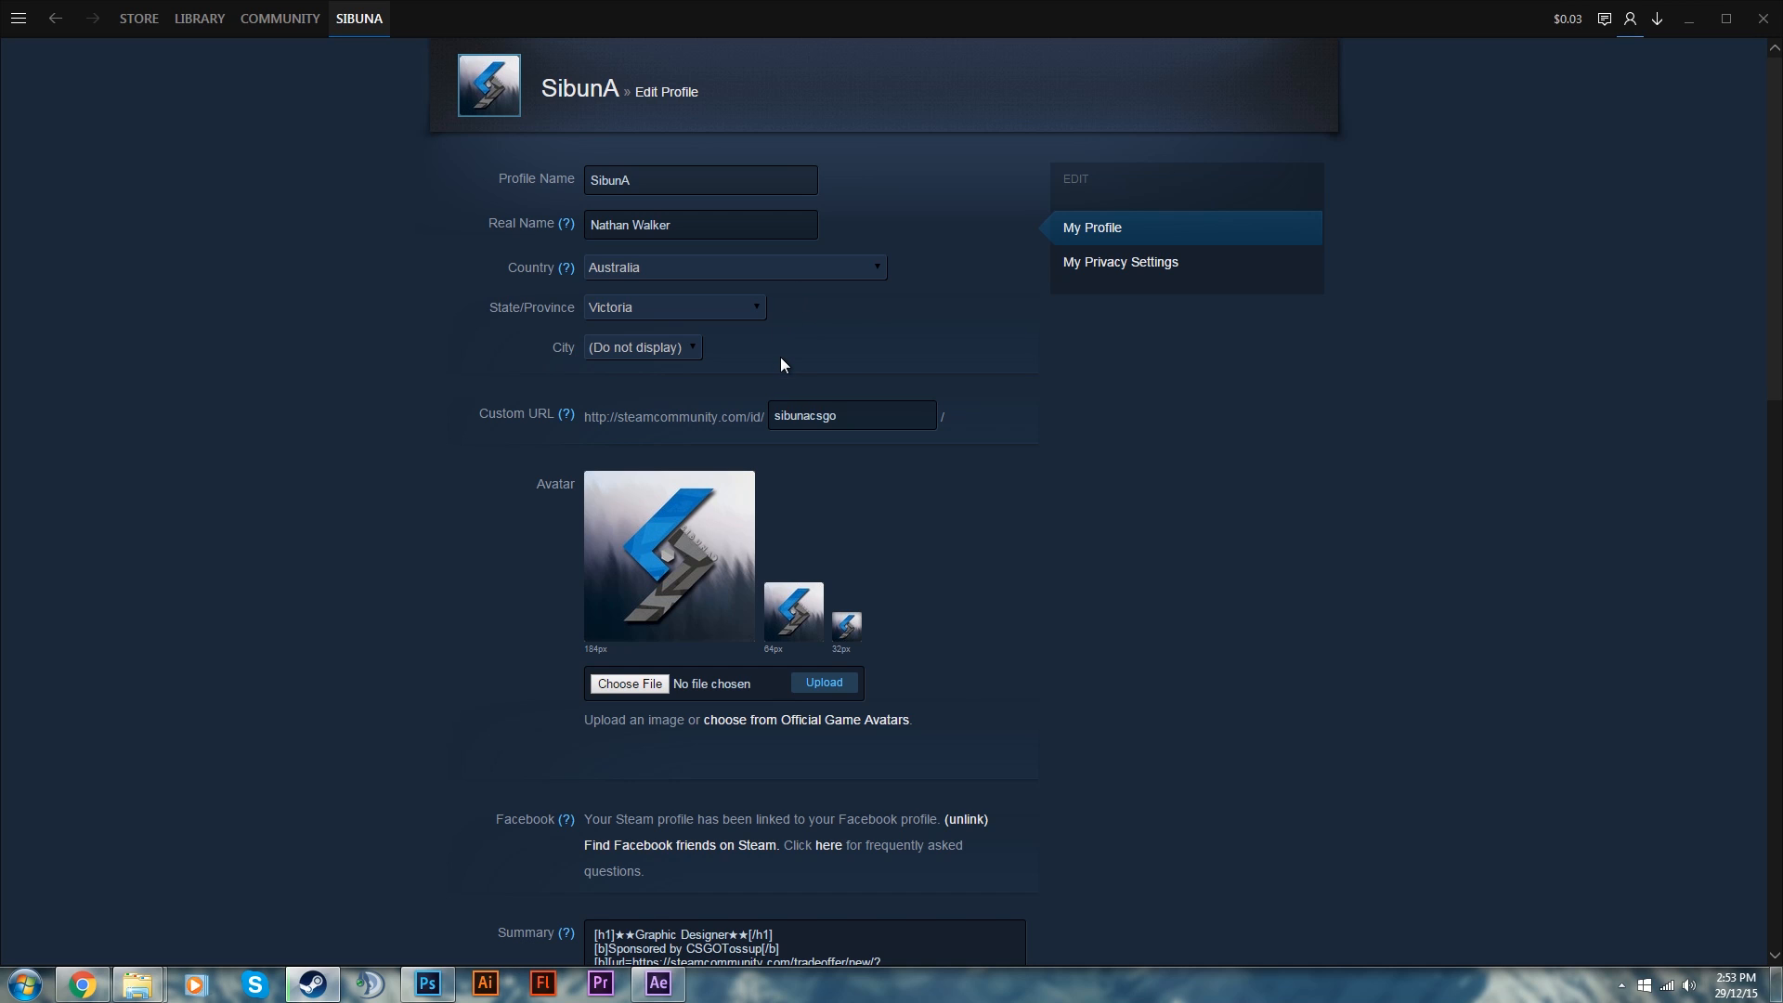
Set the empty featured showcase to Artwork Showcase and feature the newly uploaded Tomb Raider artwork in its main slot
scroll(781, 362, "down", 10)
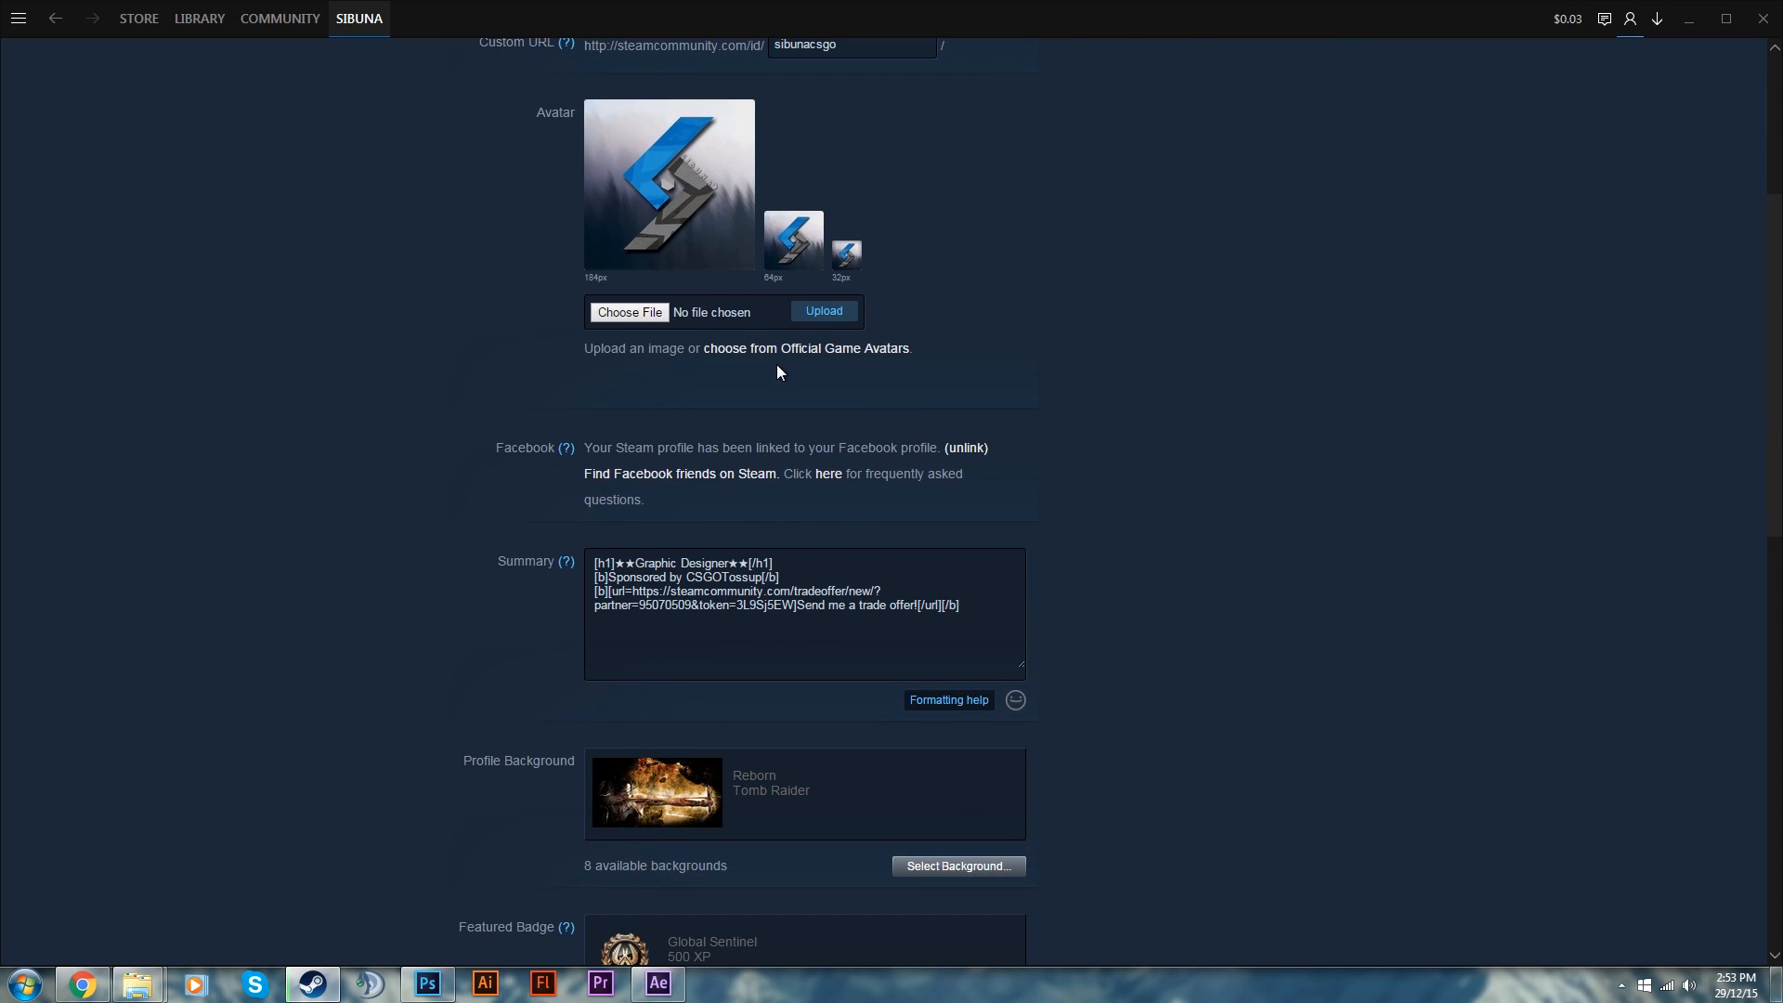
scroll(802, 372, "down", 3)
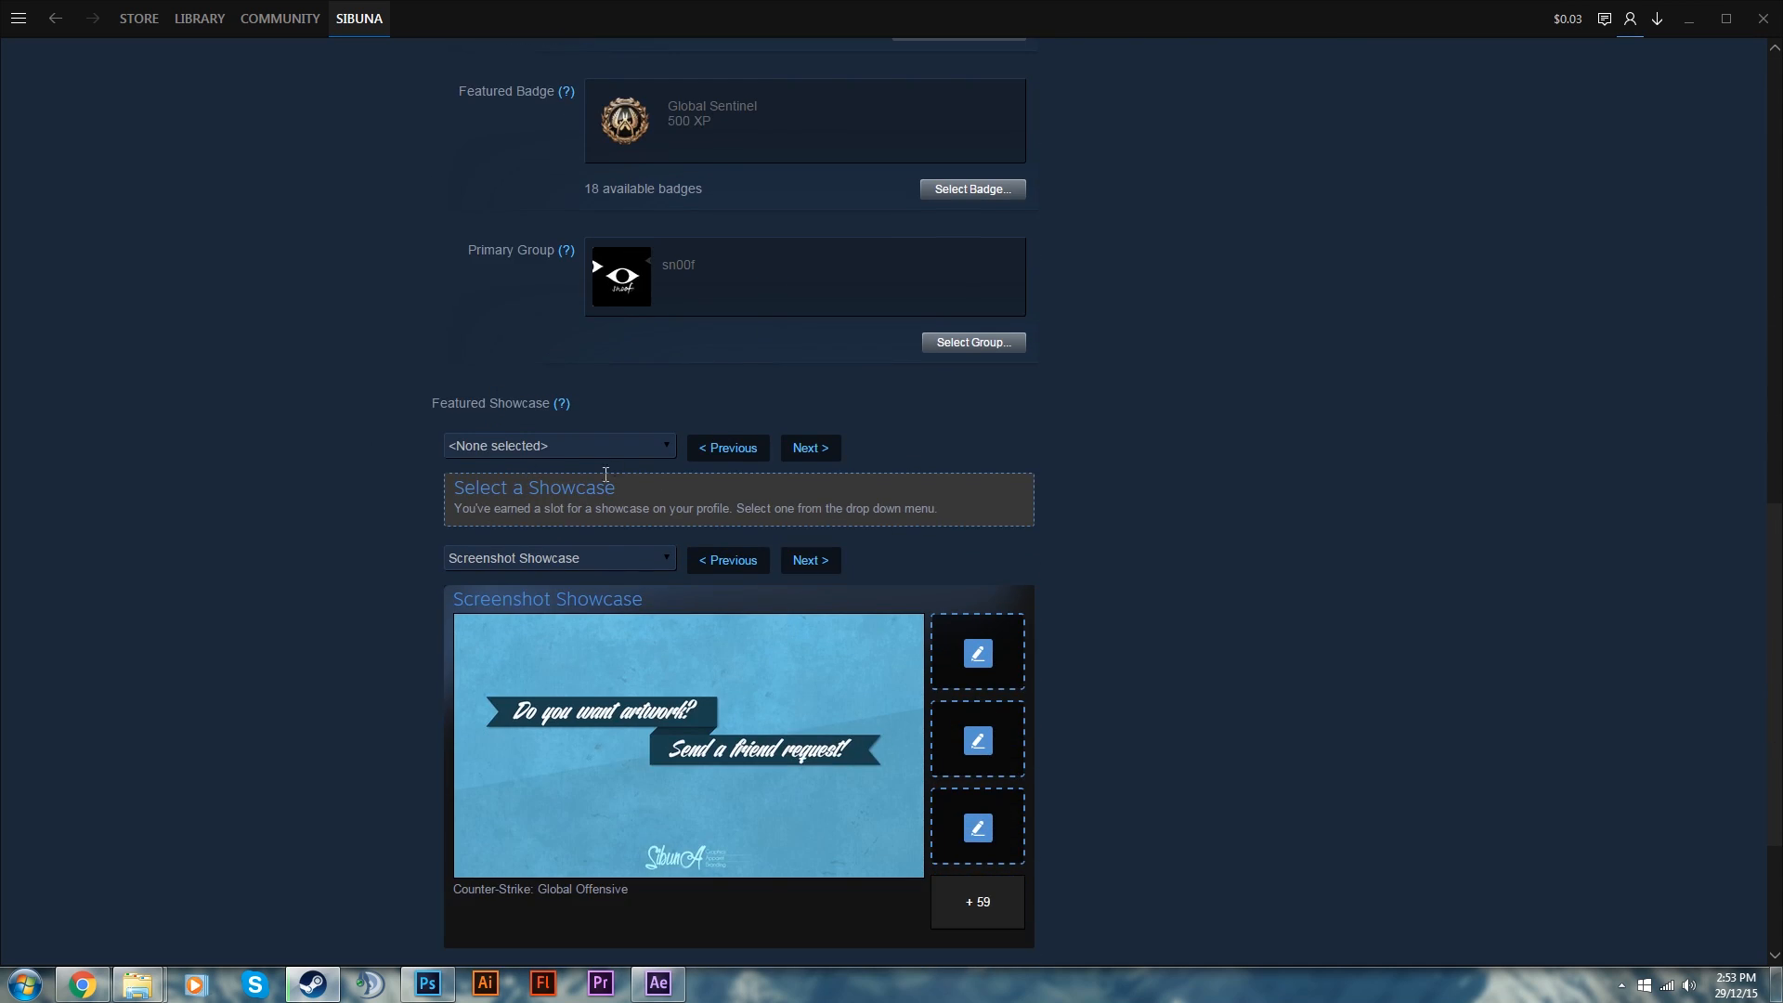
scroll(534, 475, "down", 3)
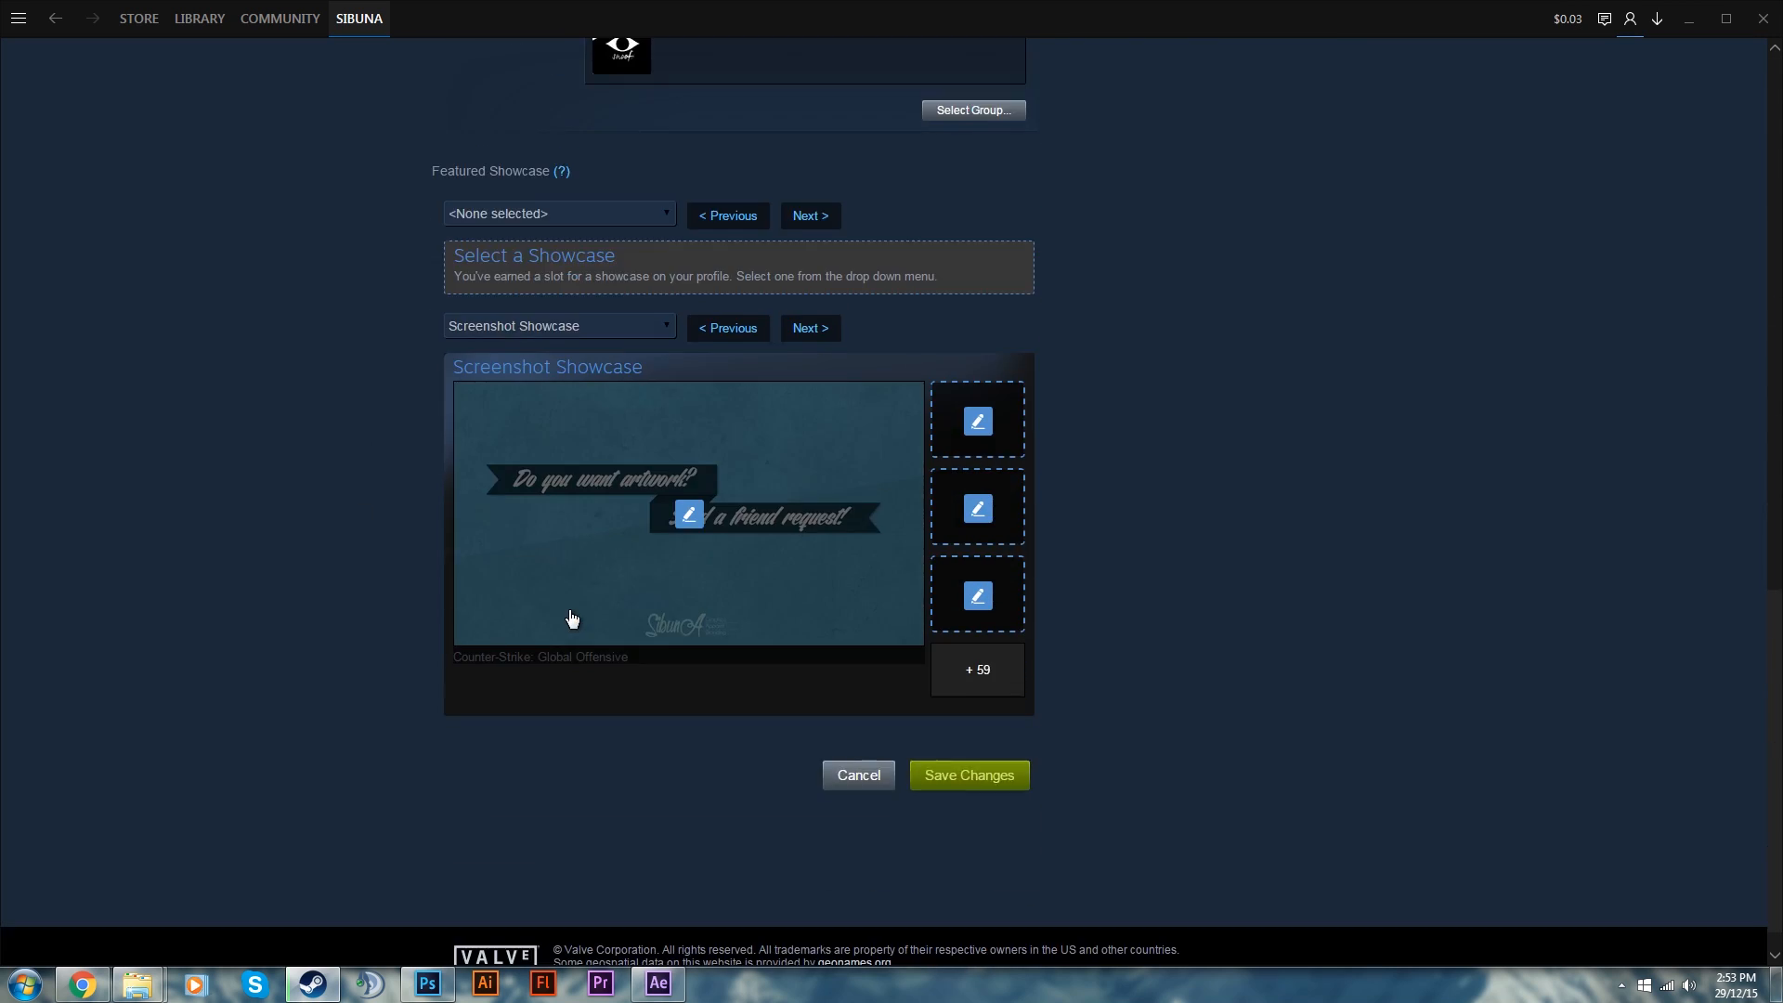
left_click(573, 220)
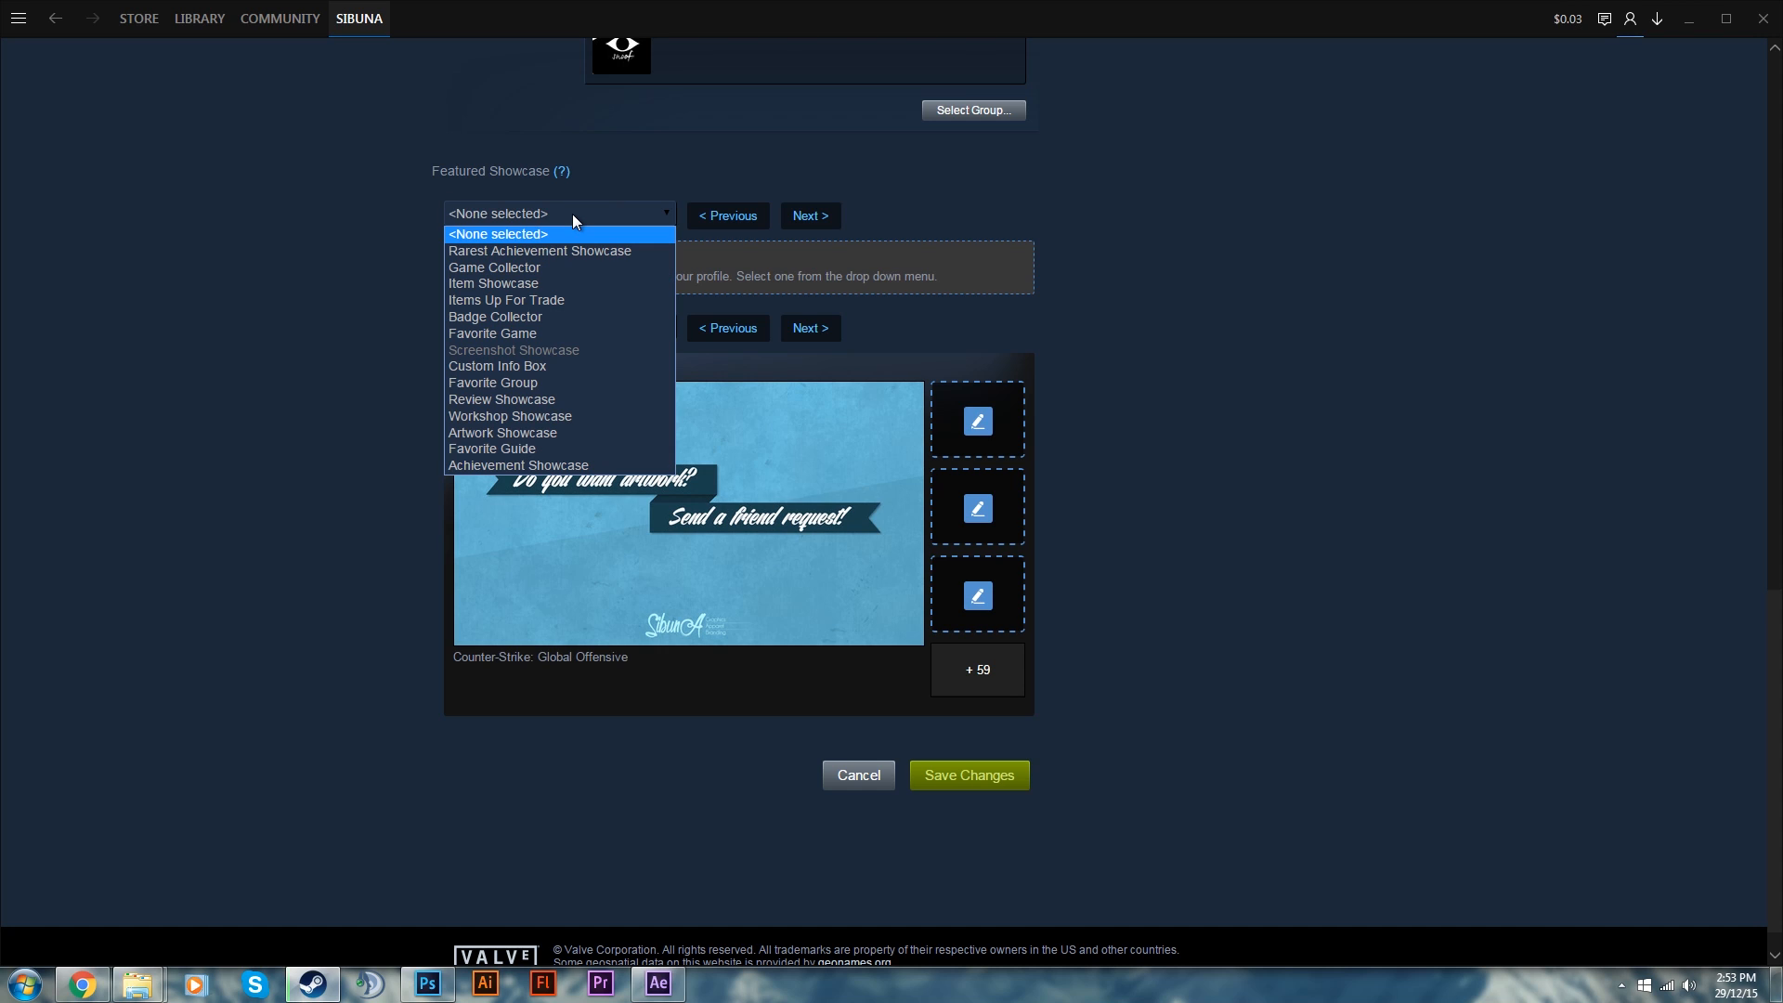
left_click(525, 433)
left_click(688, 507)
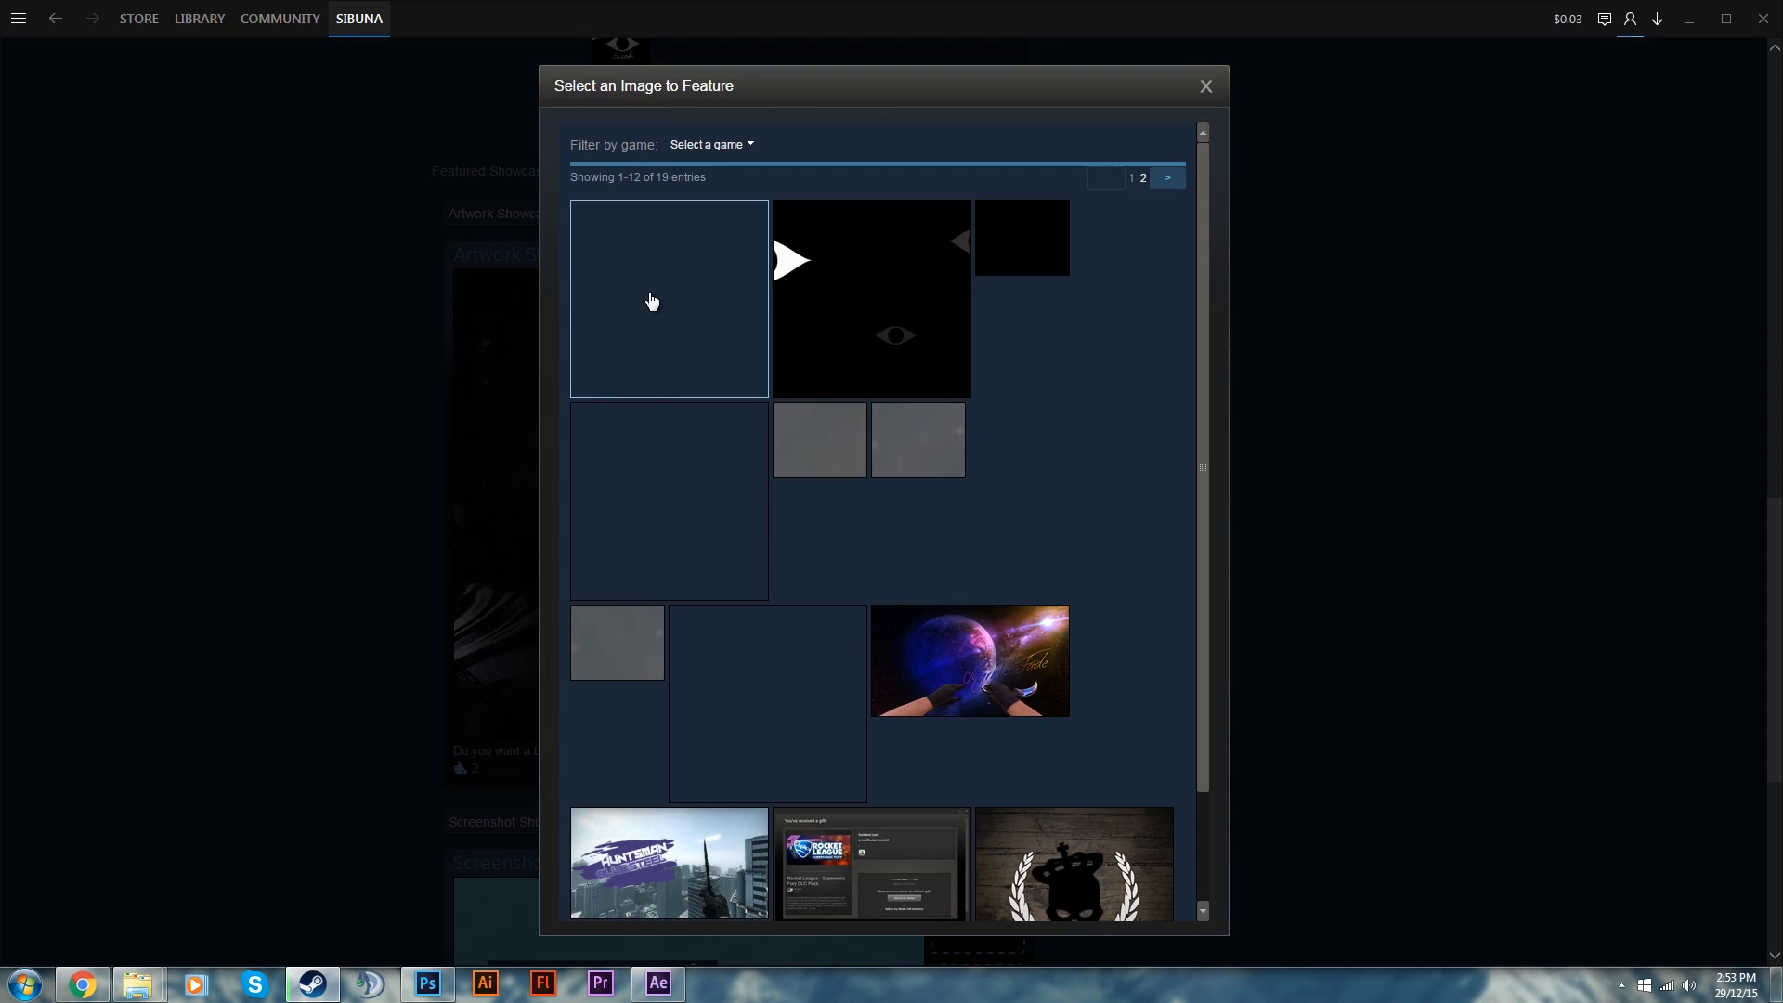
left_click(651, 279)
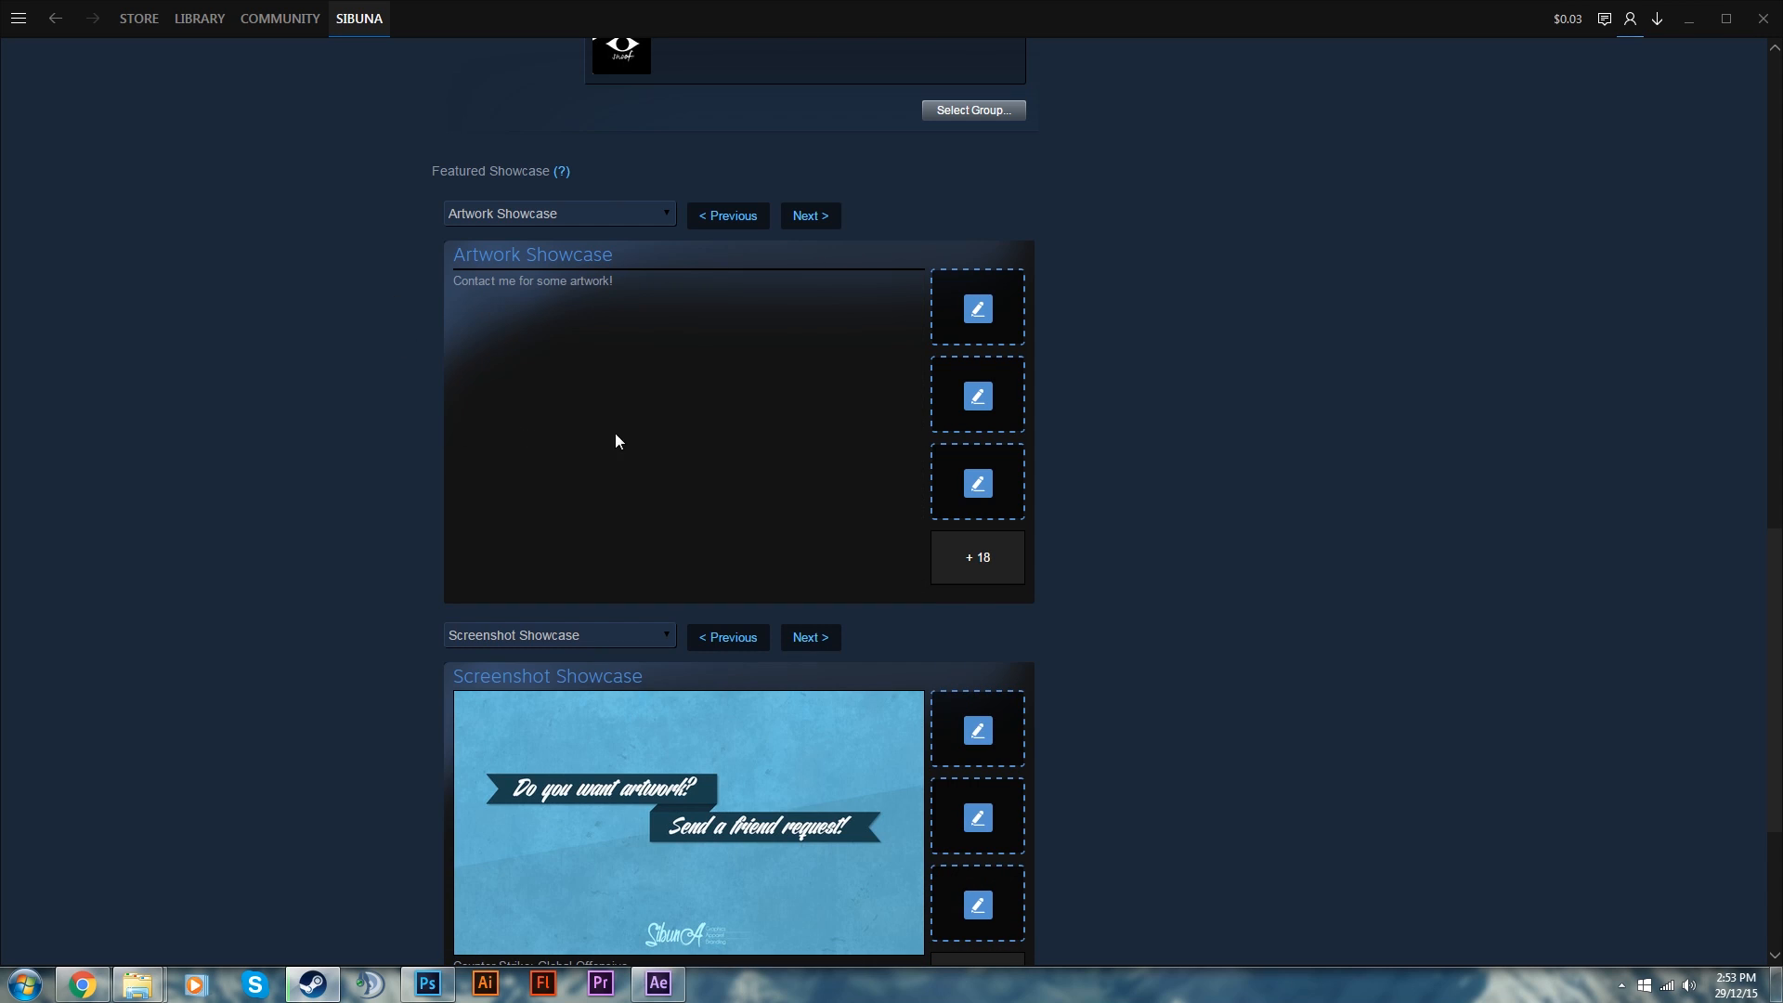
Save the profile changes and return to the profile page to view the new artwork showcase
scroll(506, 418, "down", 4)
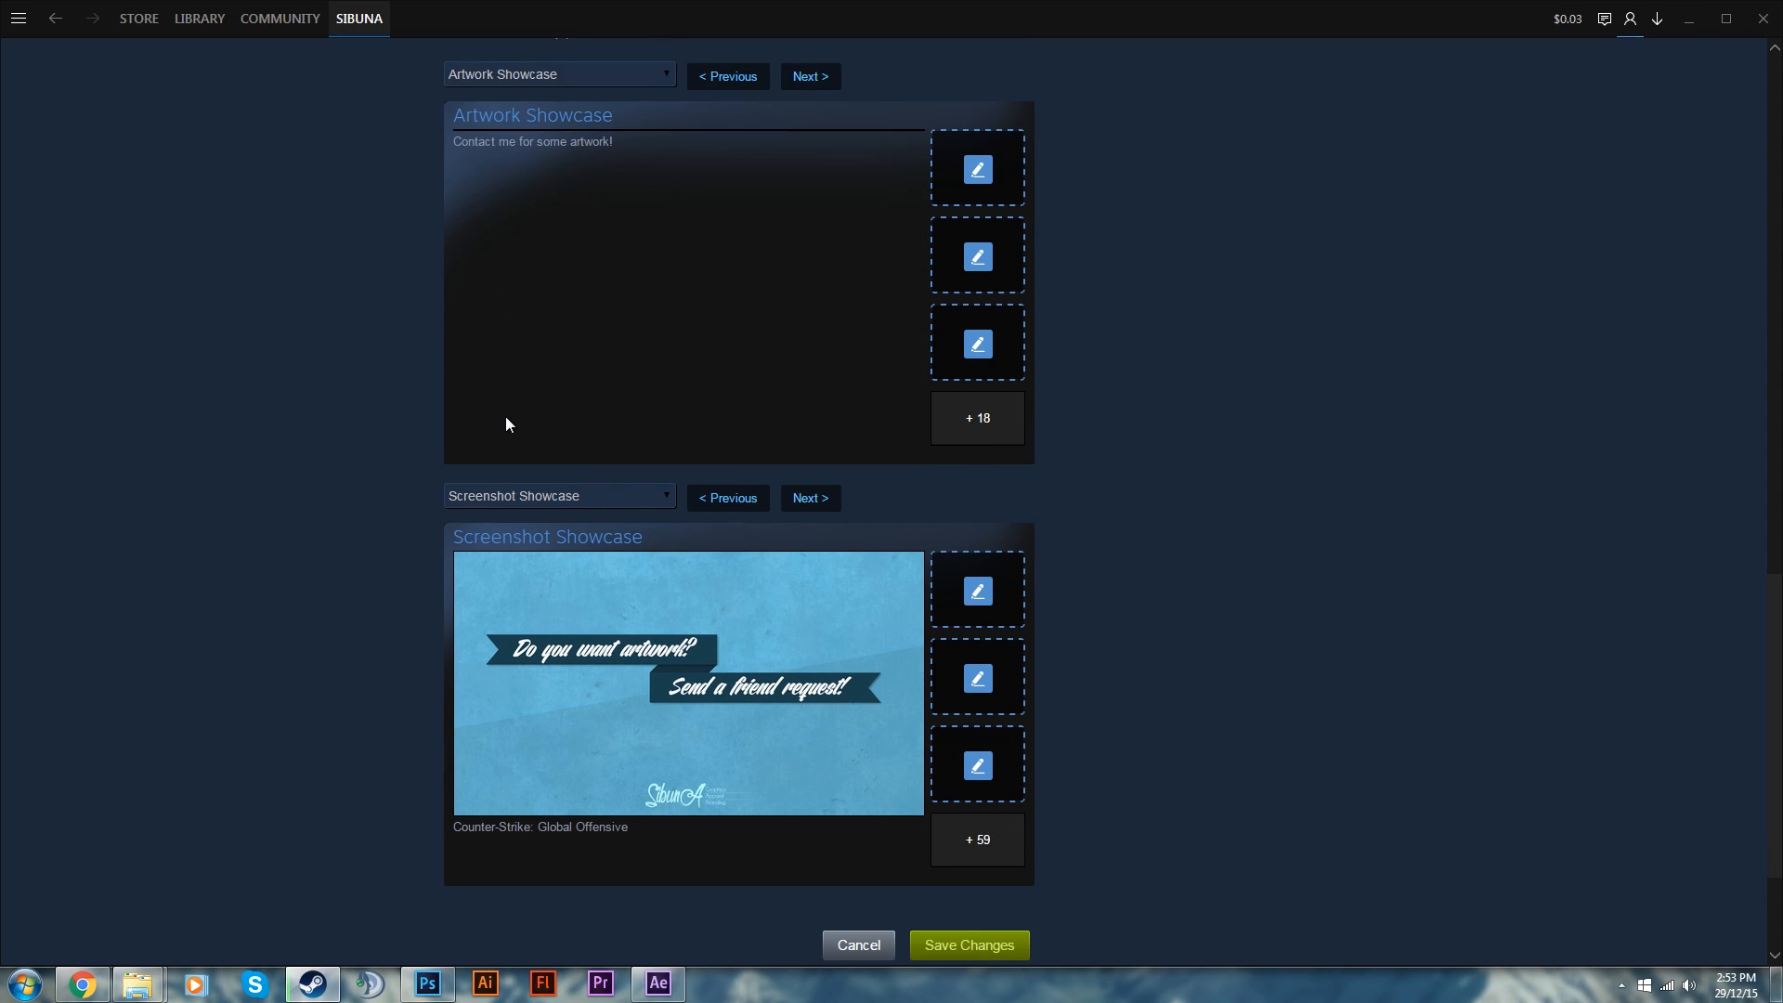
scroll(520, 441, "up", 4)
scroll(538, 462, "down", 3)
scroll(542, 466, "down", 2)
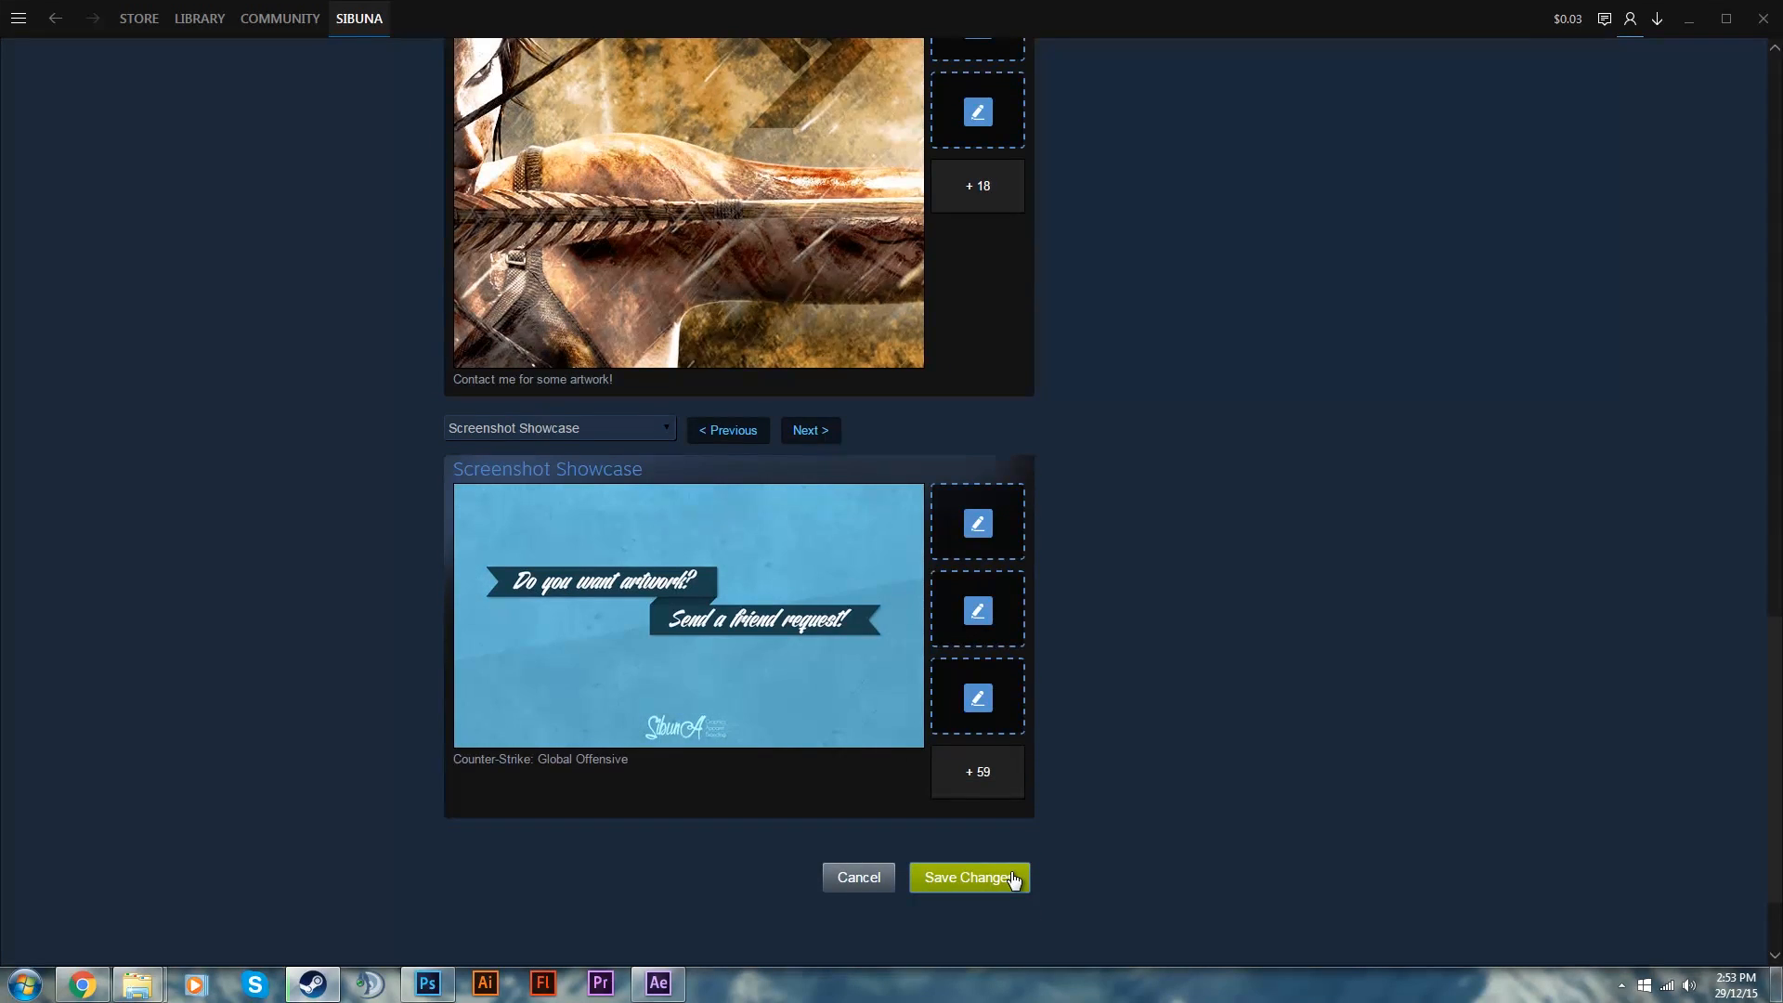
left_click(969, 877)
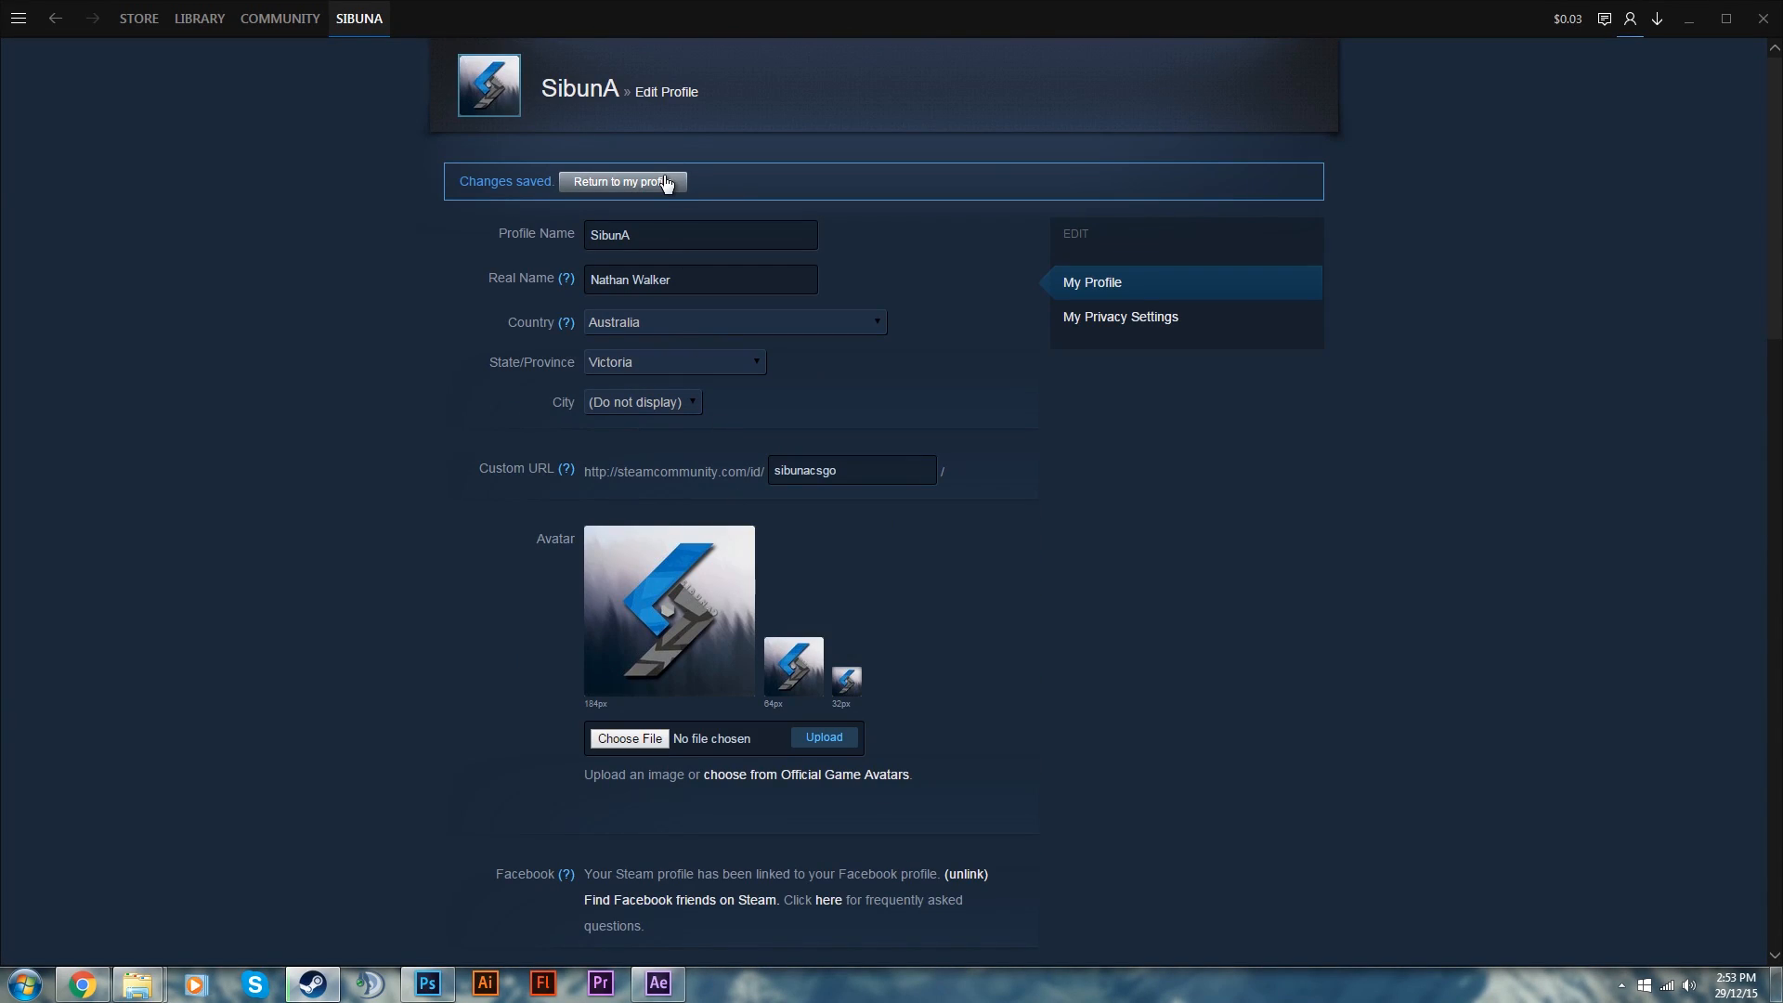
left_click(665, 185)
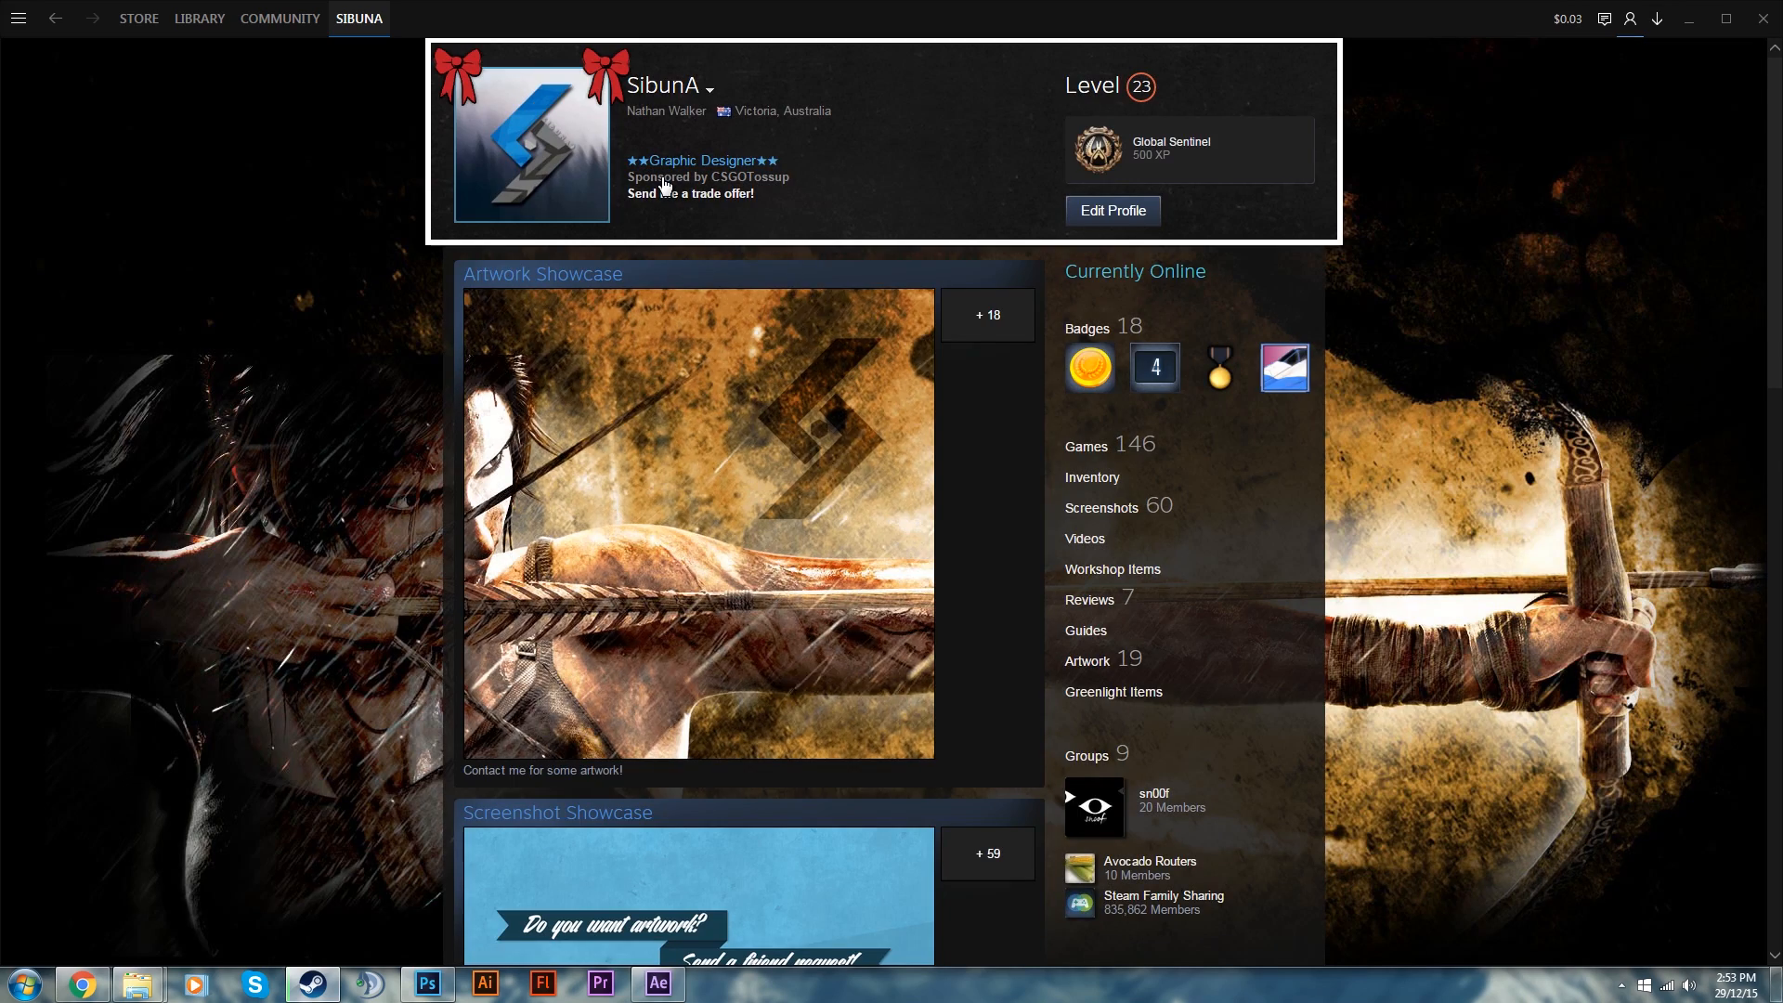